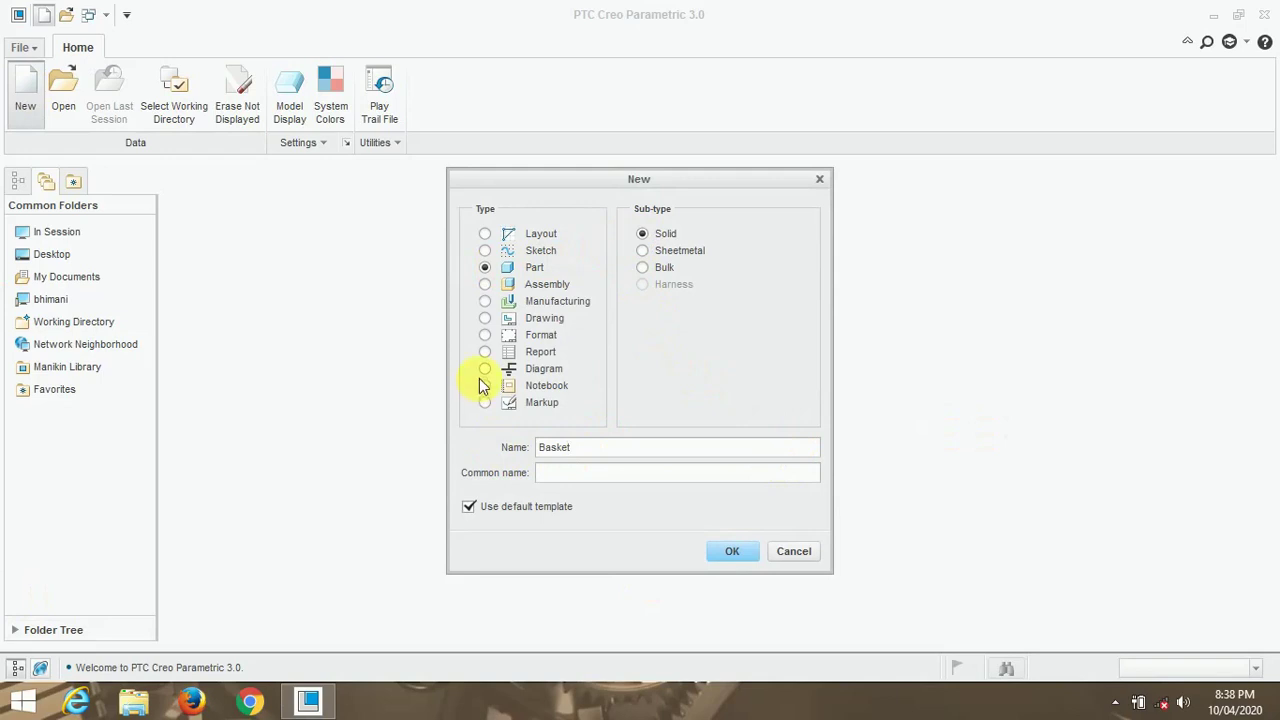
# Create the solid part Basket from the mmns_part_solid template instead of the default template.
pyautogui.click(740, 552)
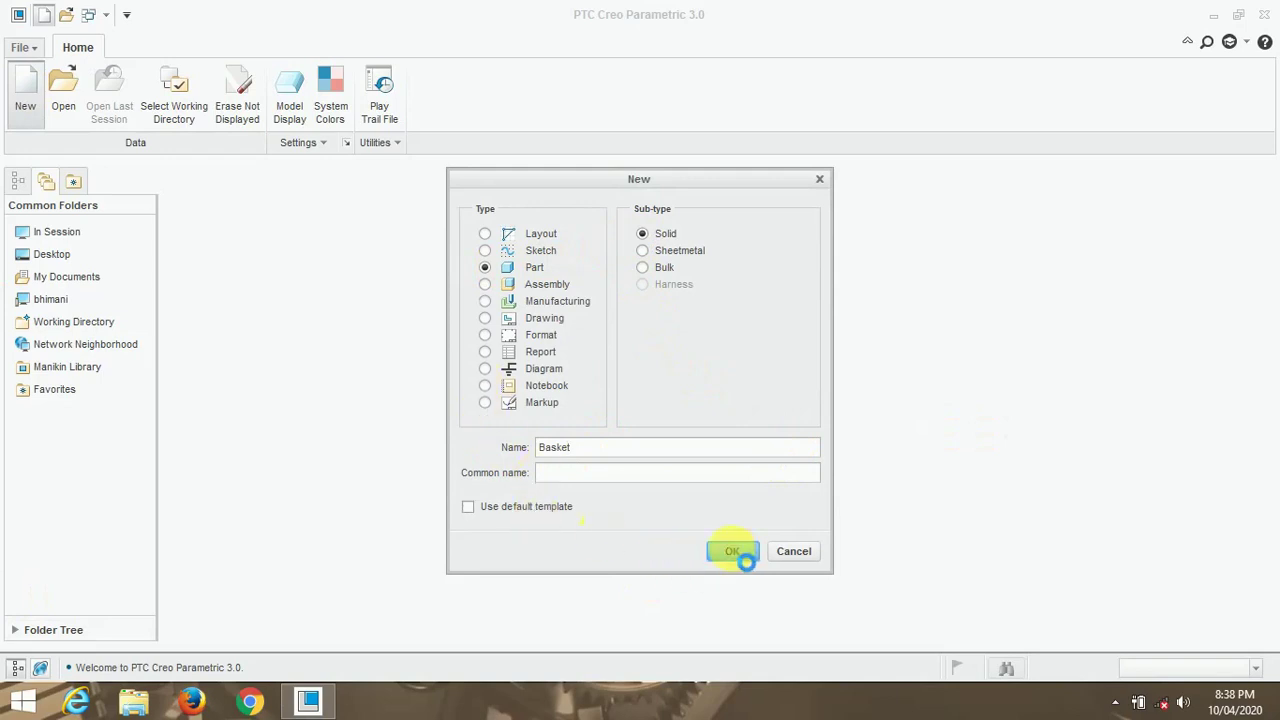
pyautogui.click(522, 292)
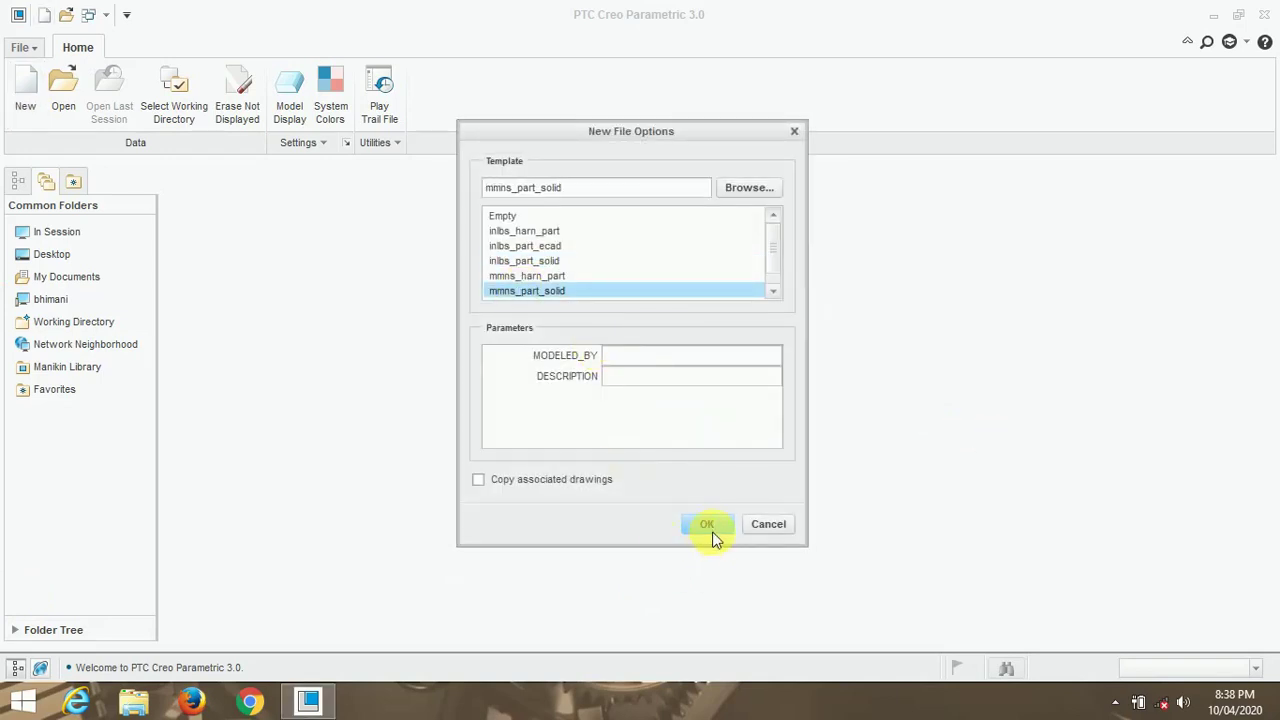
pyautogui.click(707, 526)
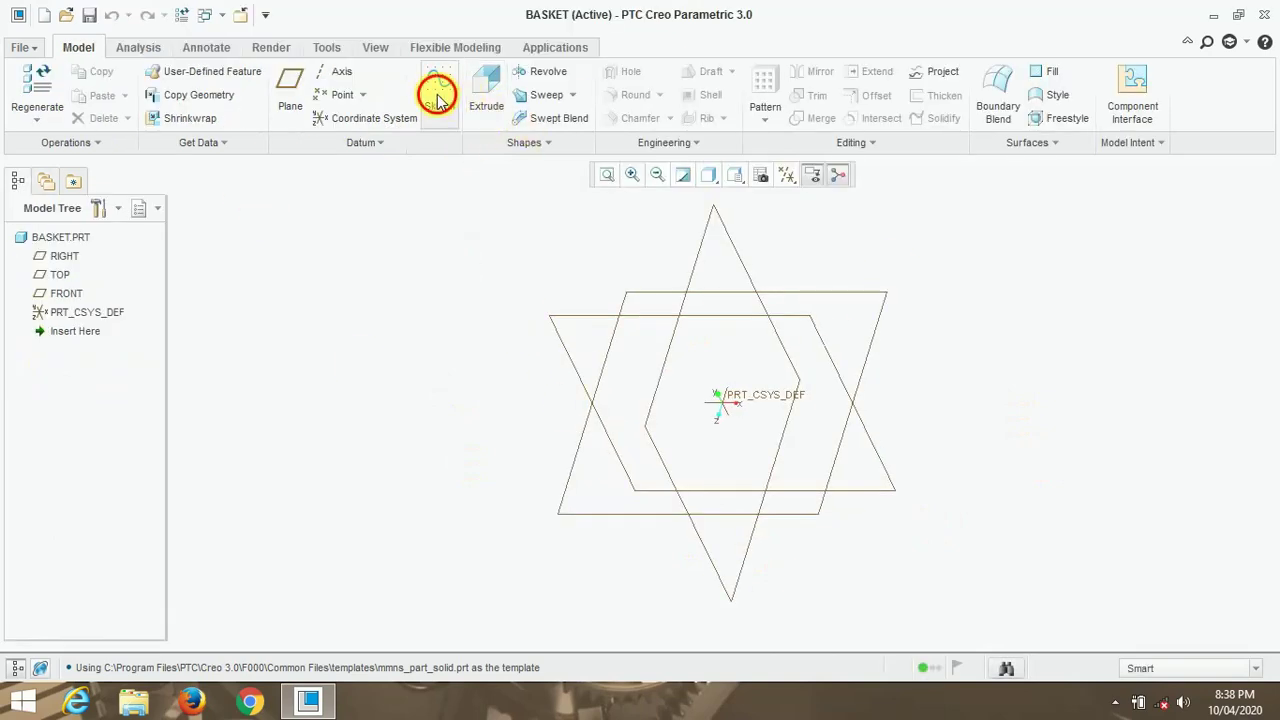
# Start a sketch on the FRONT datum plane and orient the view parallel to the sketch plane.
pyautogui.click(436, 96)
pyautogui.click(551, 318)
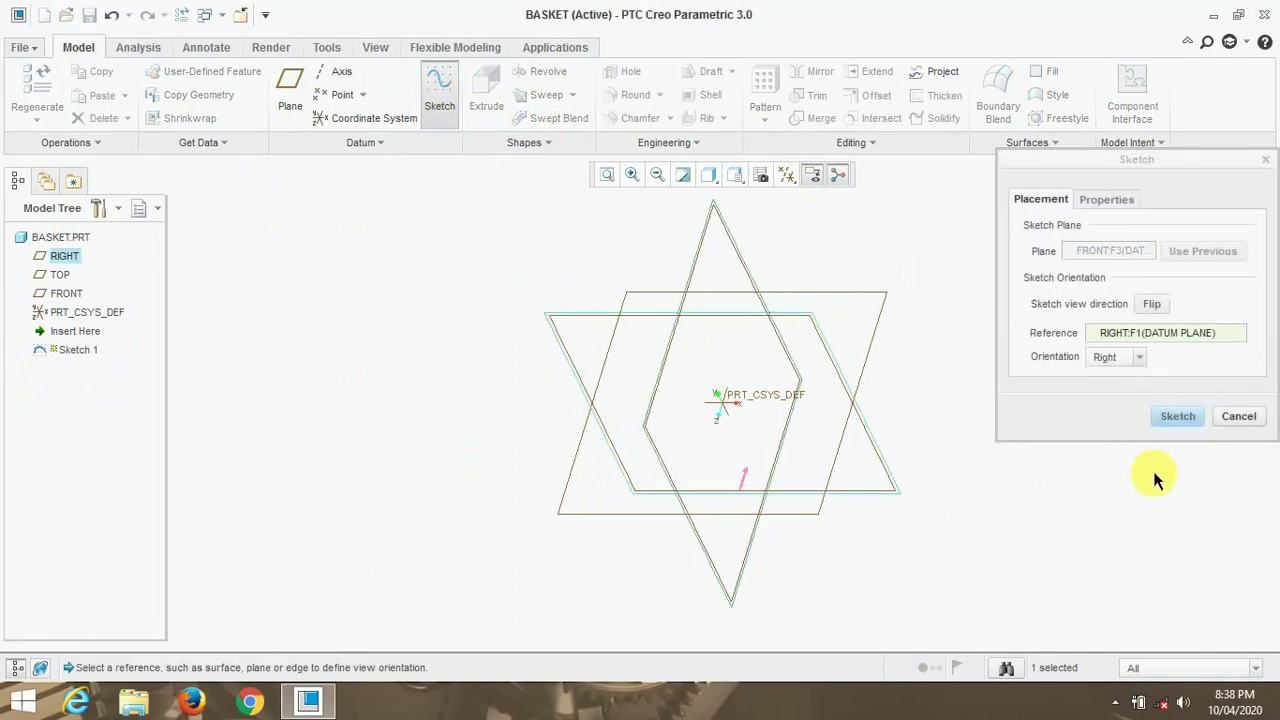
pyautogui.click(1177, 418)
pyautogui.click(786, 175)
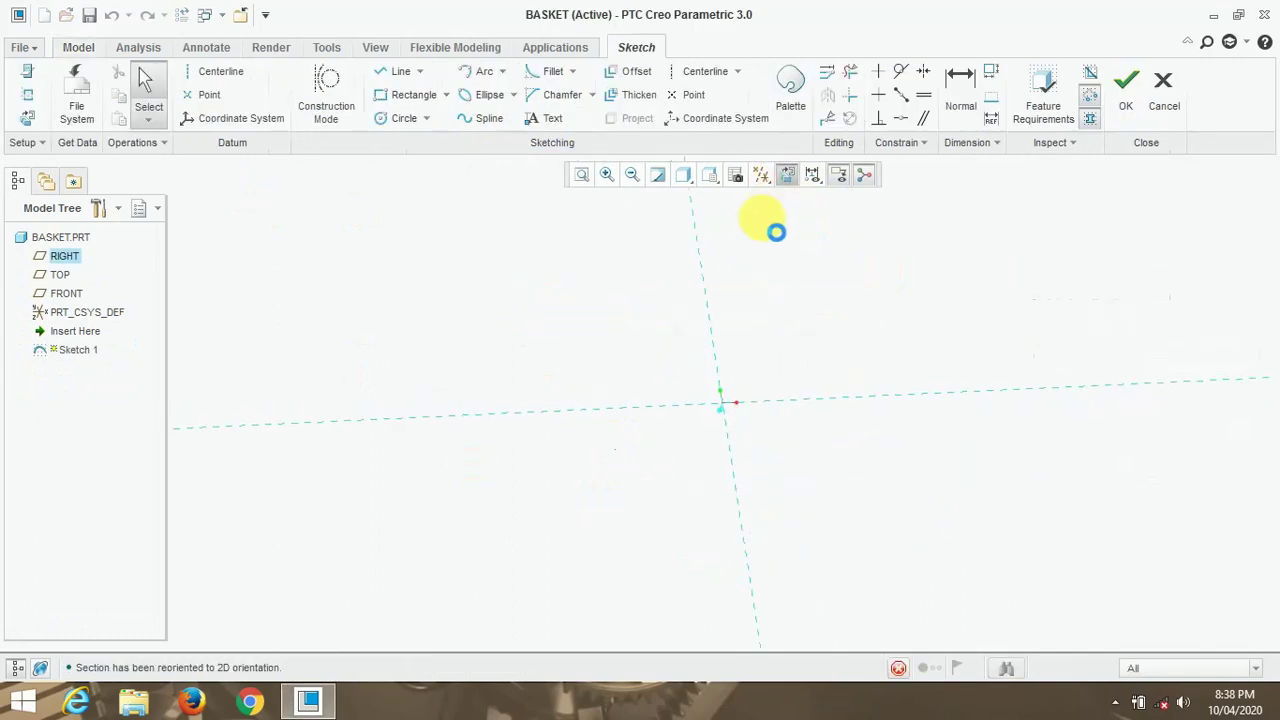
# Sketch a horizontal line about 136 mm long on the horizontal reference, continued by an outward-sloping line about 252 mm high.
pyautogui.click(393, 72)
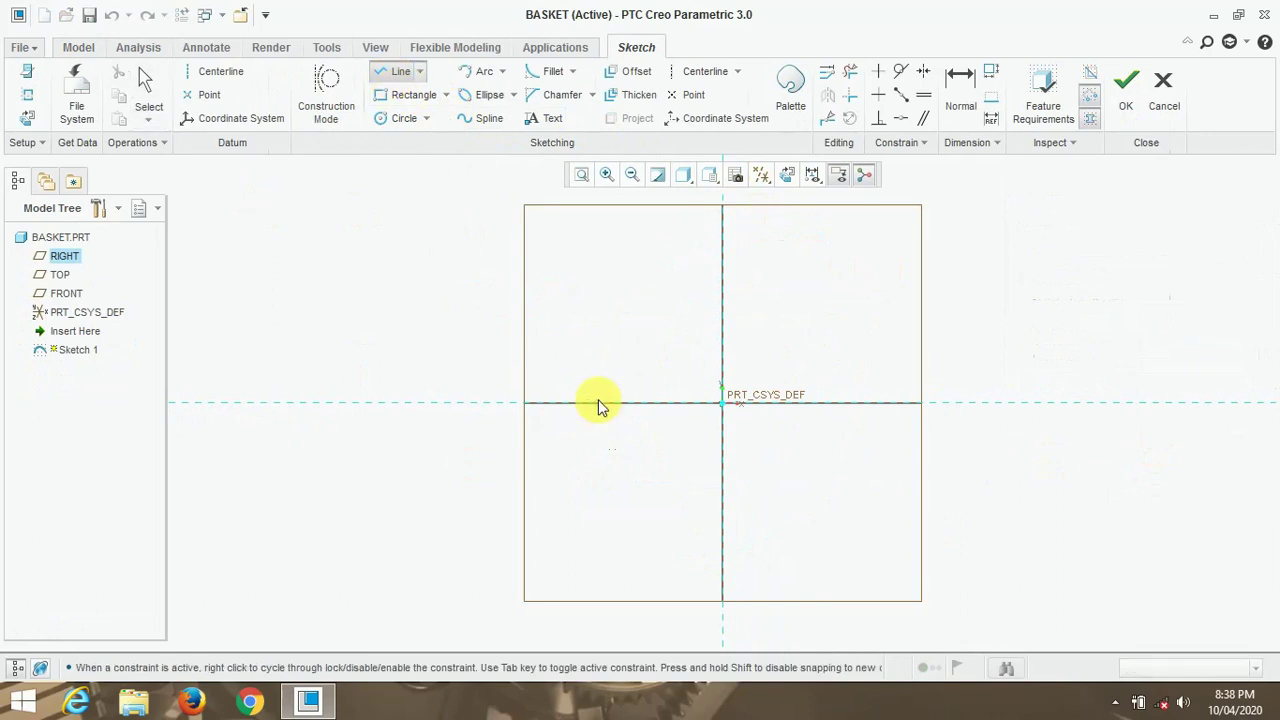
pyautogui.click(655, 404)
pyautogui.click(549, 403)
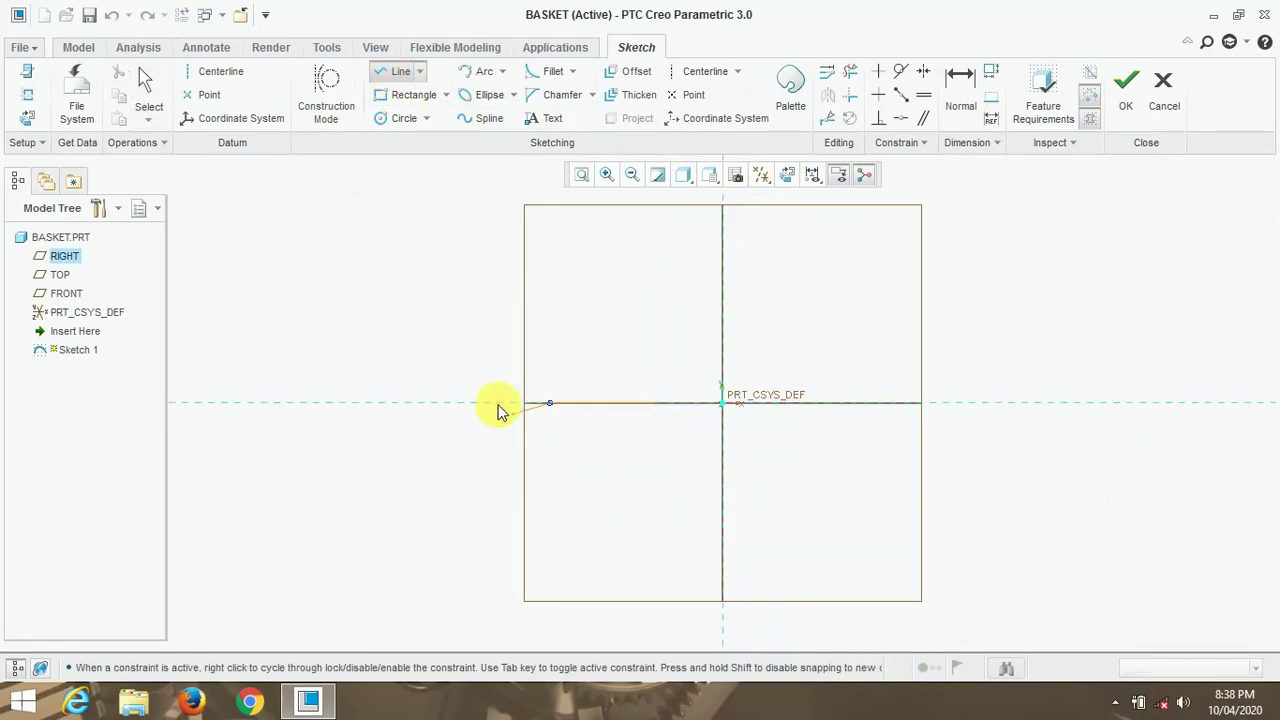
pyautogui.click(447, 207)
pyautogui.middleClick(594, 314)
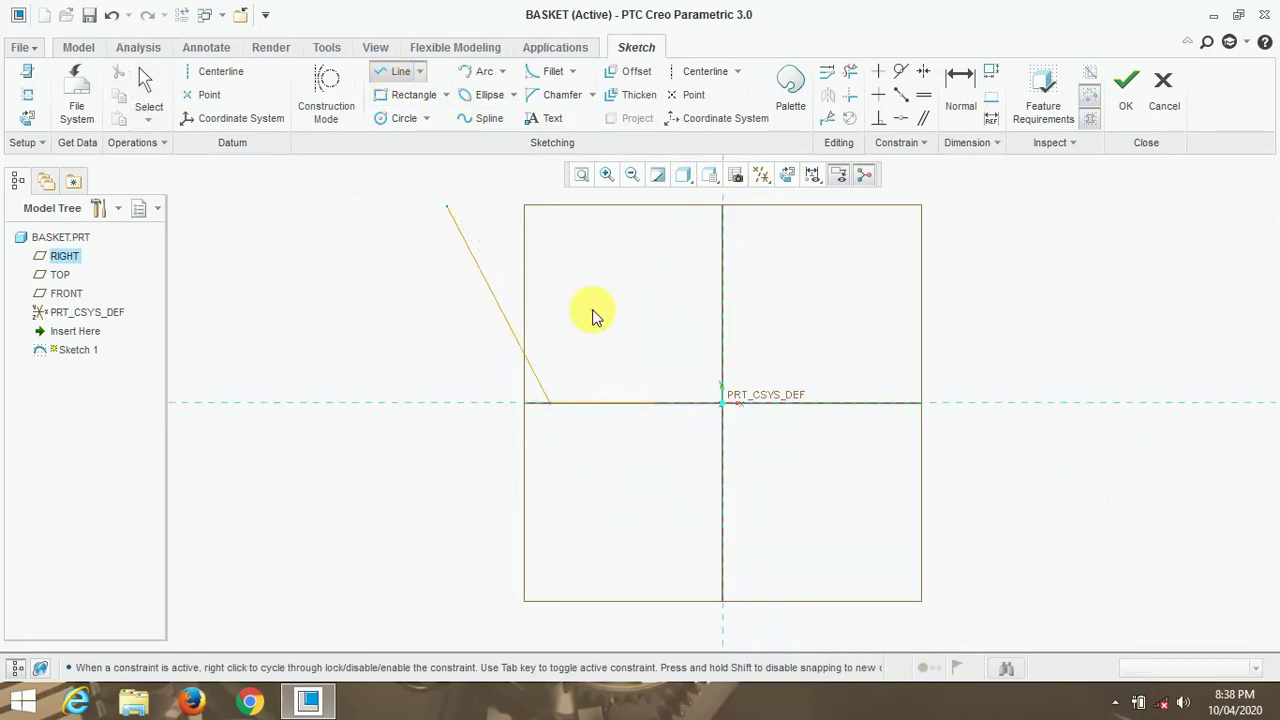
pyautogui.middleClick(603, 365)
# Set the length of the horizontal base line to 70 mm.
pyautogui.scroll(3, 603, 365)
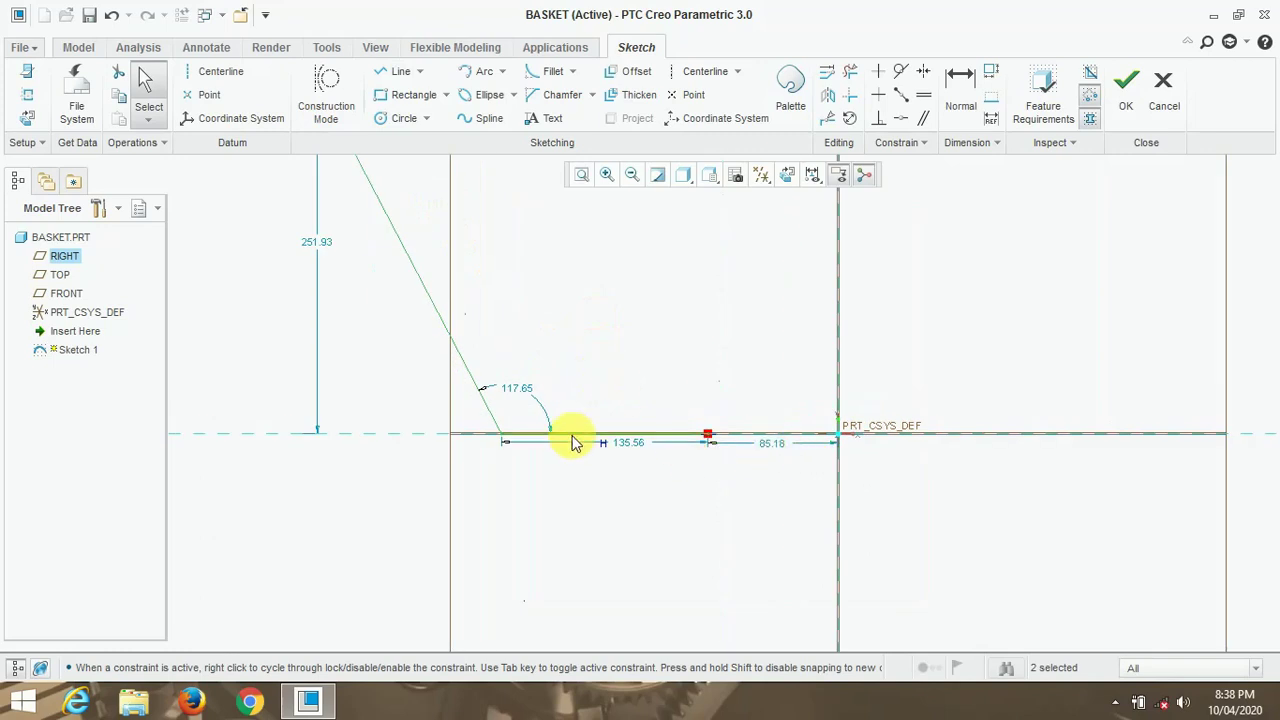
pyautogui.doubleClick(628, 443)
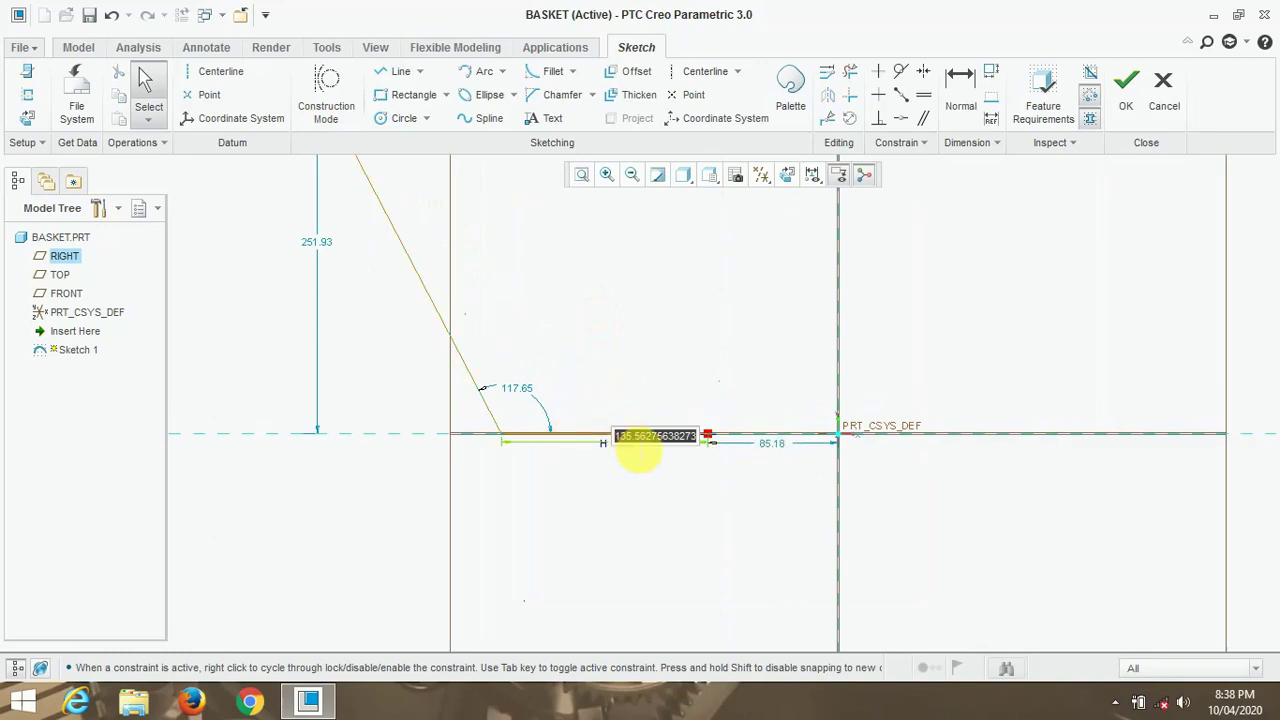
pyautogui.write('5')
pyautogui.press('BackSpace')
pyautogui.write('70.0')
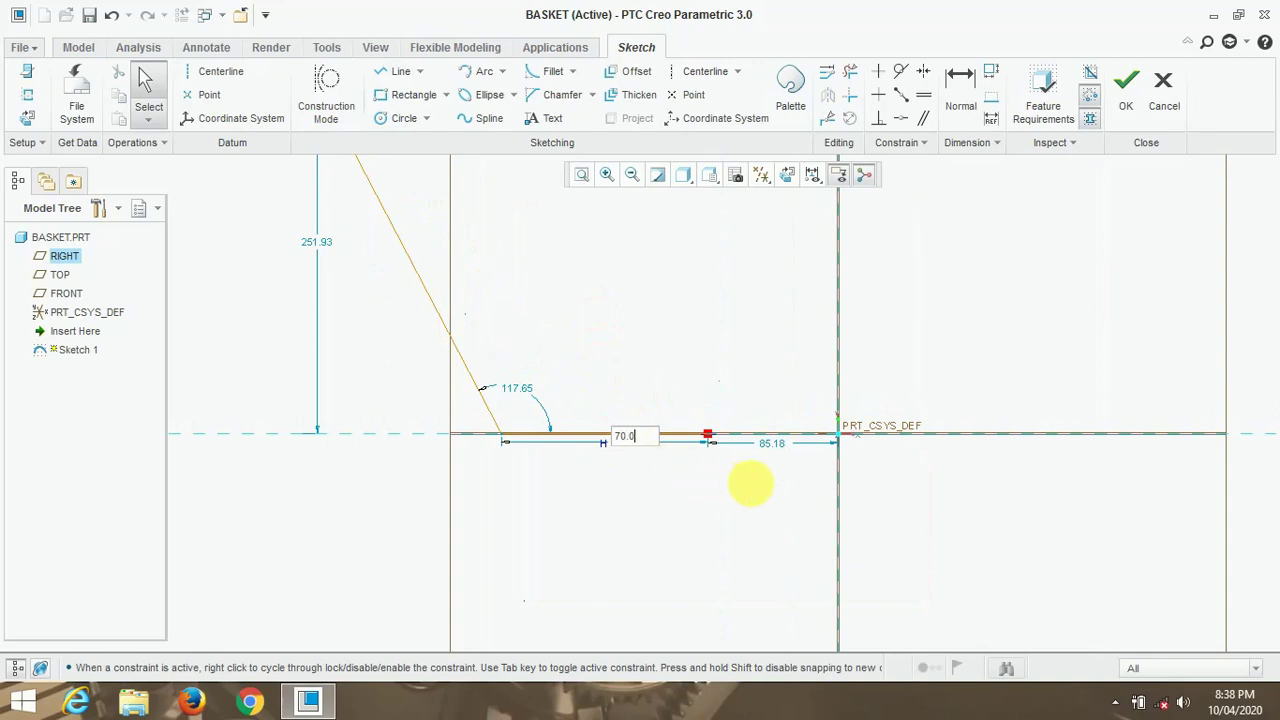
pyautogui.press('Return')
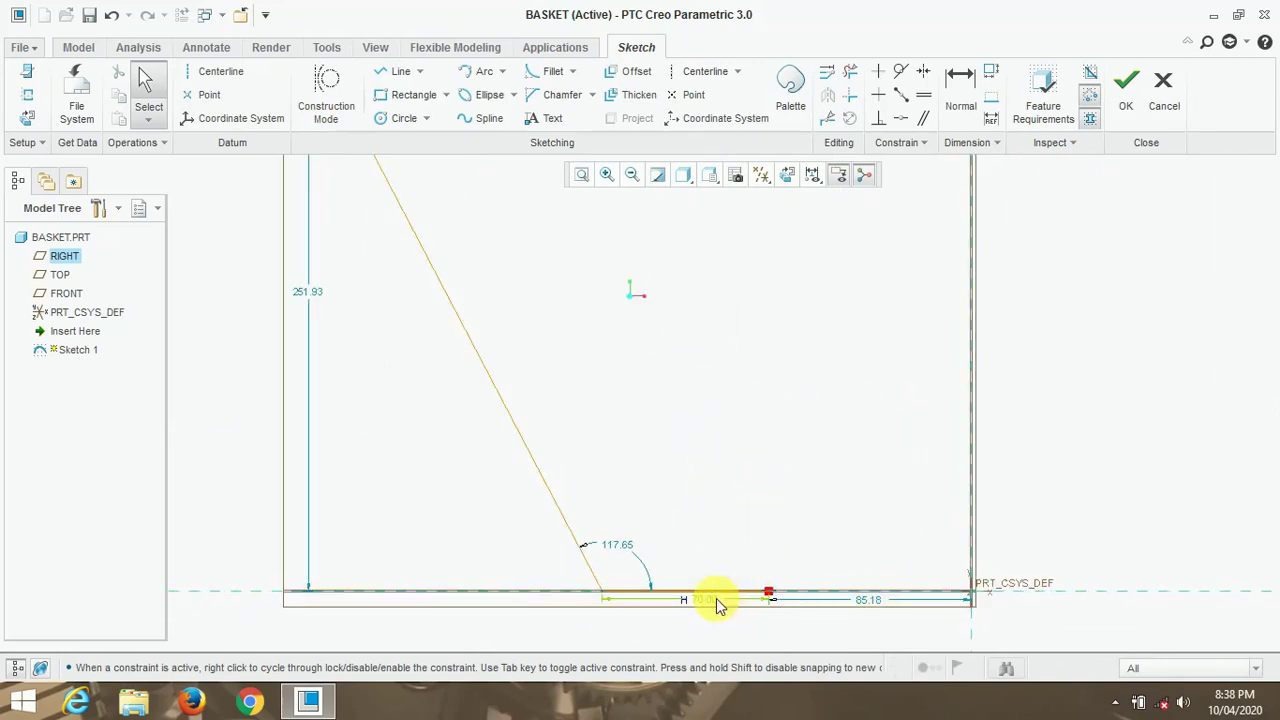
# Set the base line's distance from the vertical reference to 70 mm and its length to 65 mm.
pyautogui.doubleClick(869, 601)
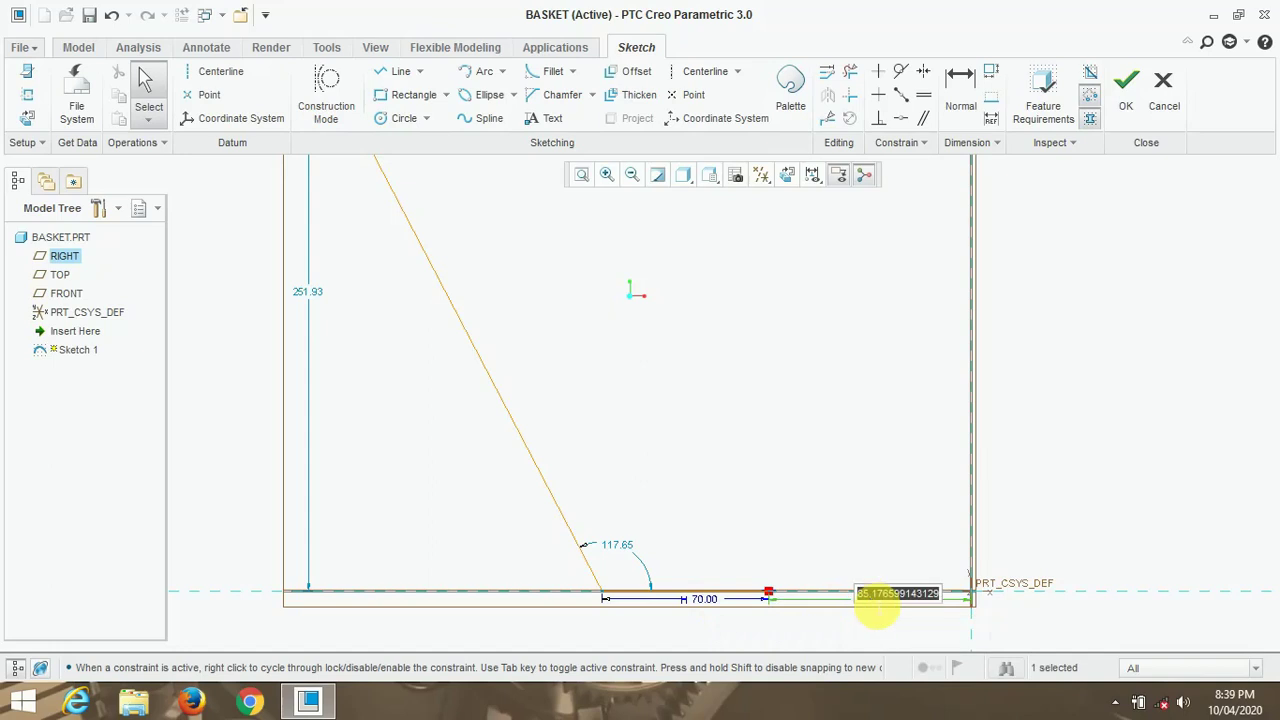
pyautogui.write('70')
pyautogui.press('Return')
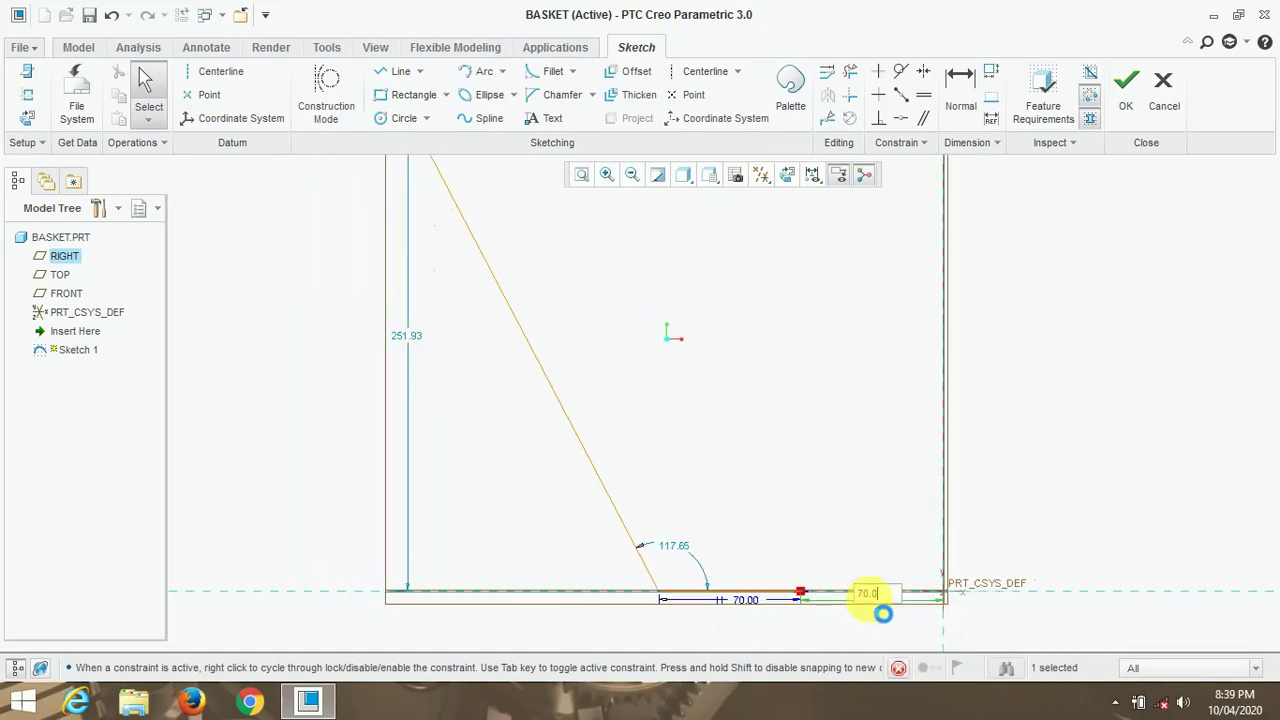
pyautogui.doubleClick(720, 596)
pyautogui.write('65')
pyautogui.press('Return')
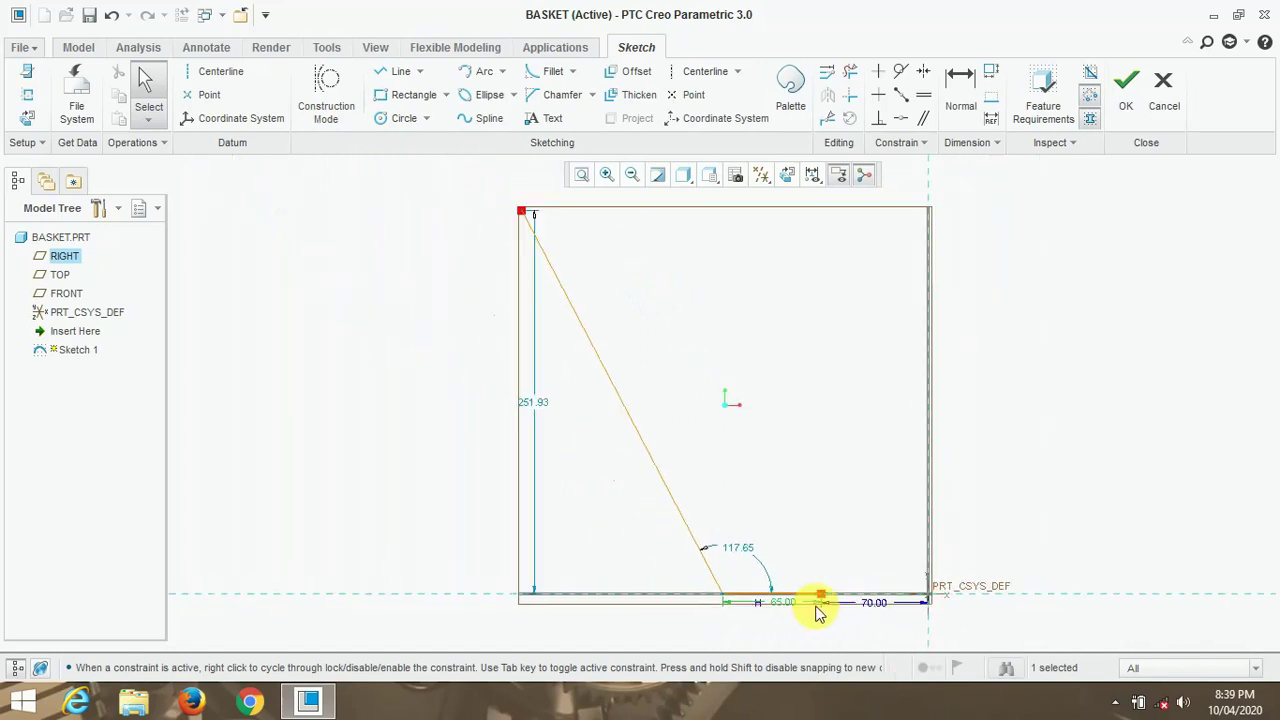
# Set the angle between the base line and the sloping line to 110 degrees.
pyautogui.doubleClick(738, 550)
pyautogui.write('11')
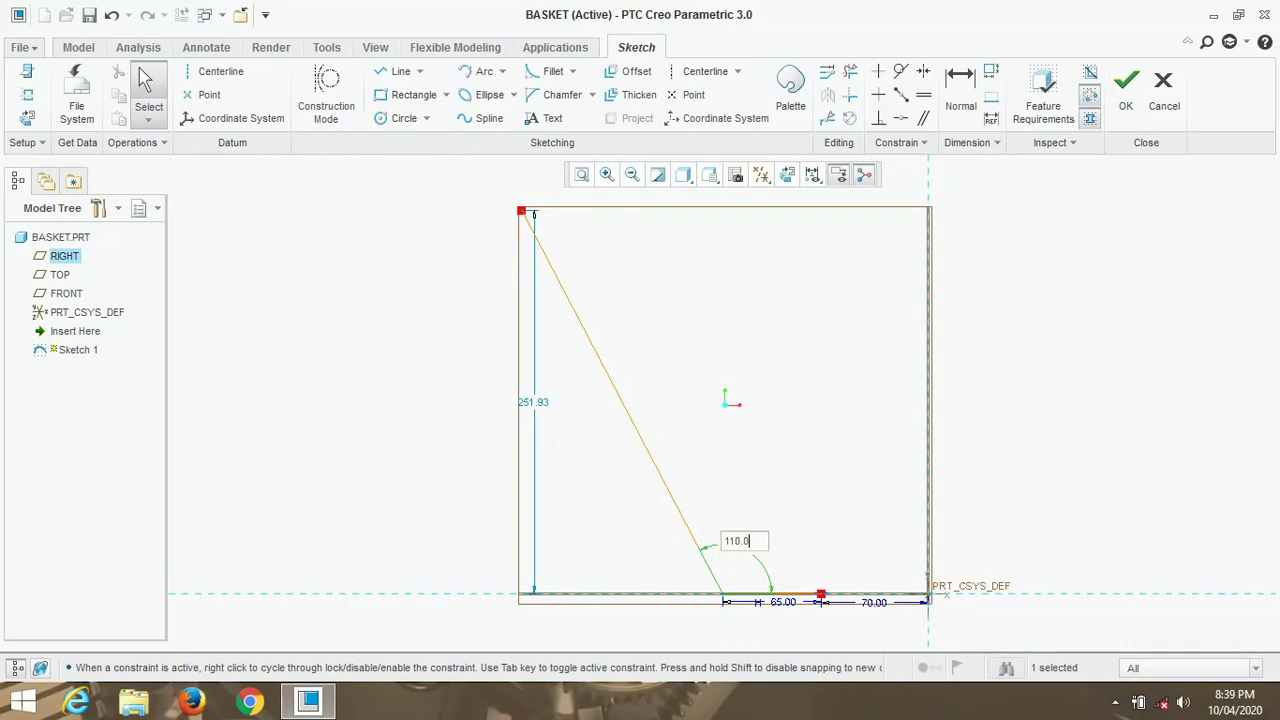
pyautogui.write('0.0')
pyautogui.press('Return')
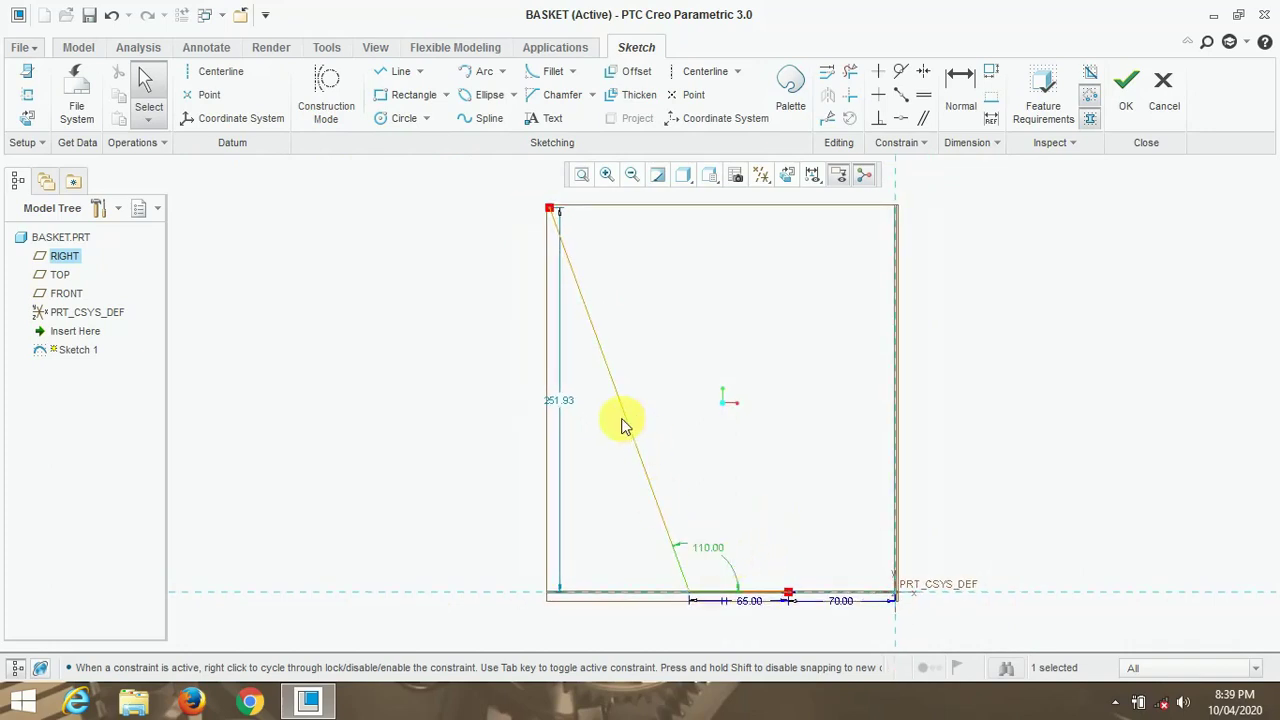
# Set the sloping line's height to 160 mm and its angle to the base line to 112 degrees.
pyautogui.doubleClick(570, 402)
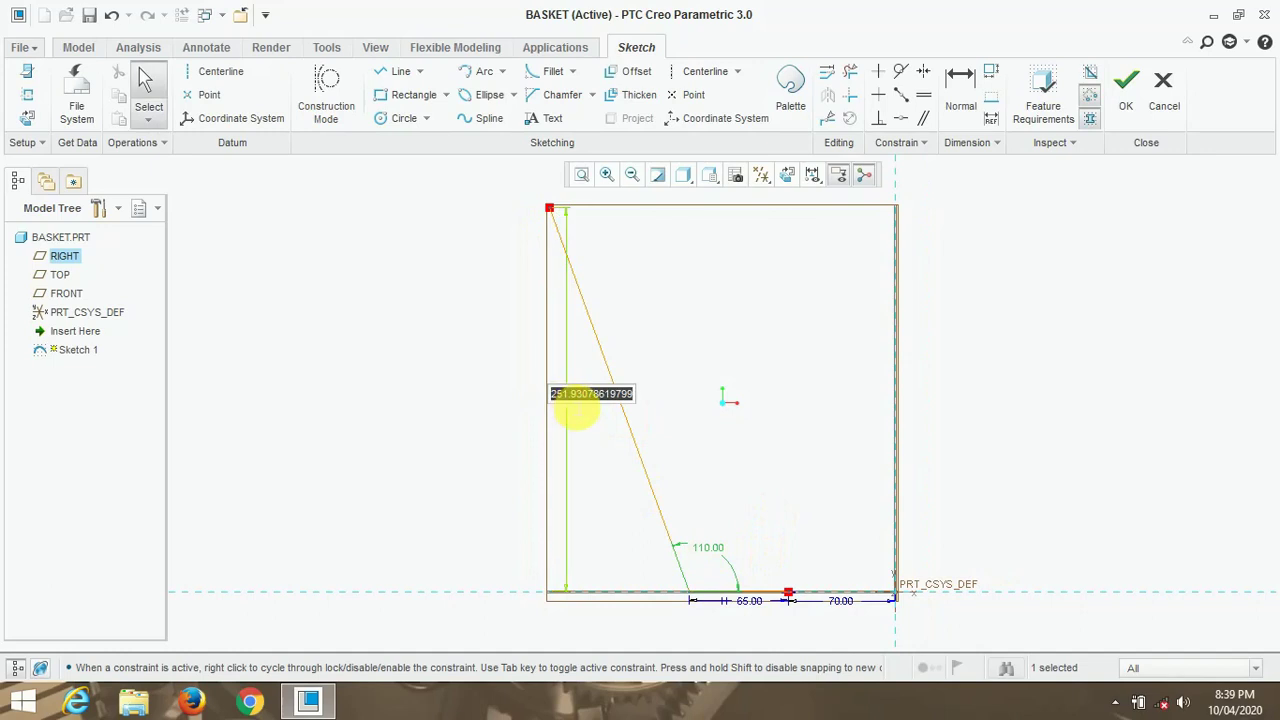
pyautogui.write('160')
pyautogui.press('Return')
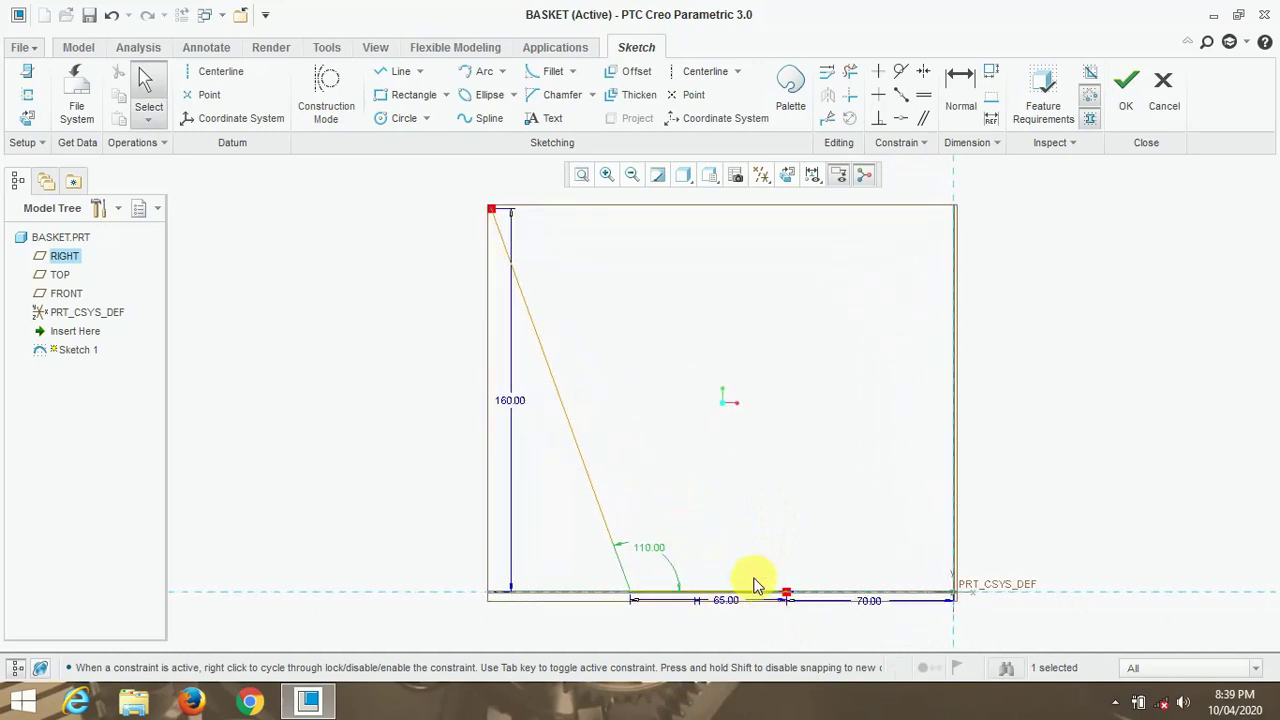
pyautogui.doubleClick(651, 552)
pyautogui.write('1')
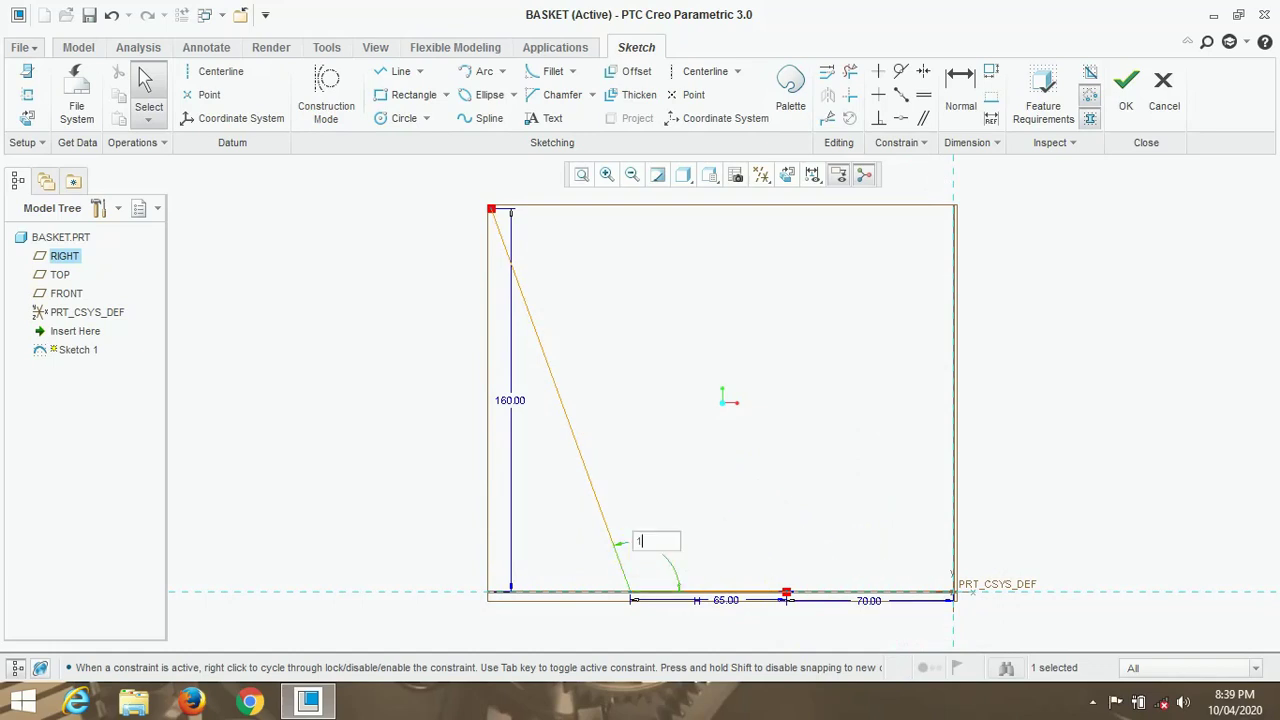
pyautogui.write('12')
pyautogui.press('Return')
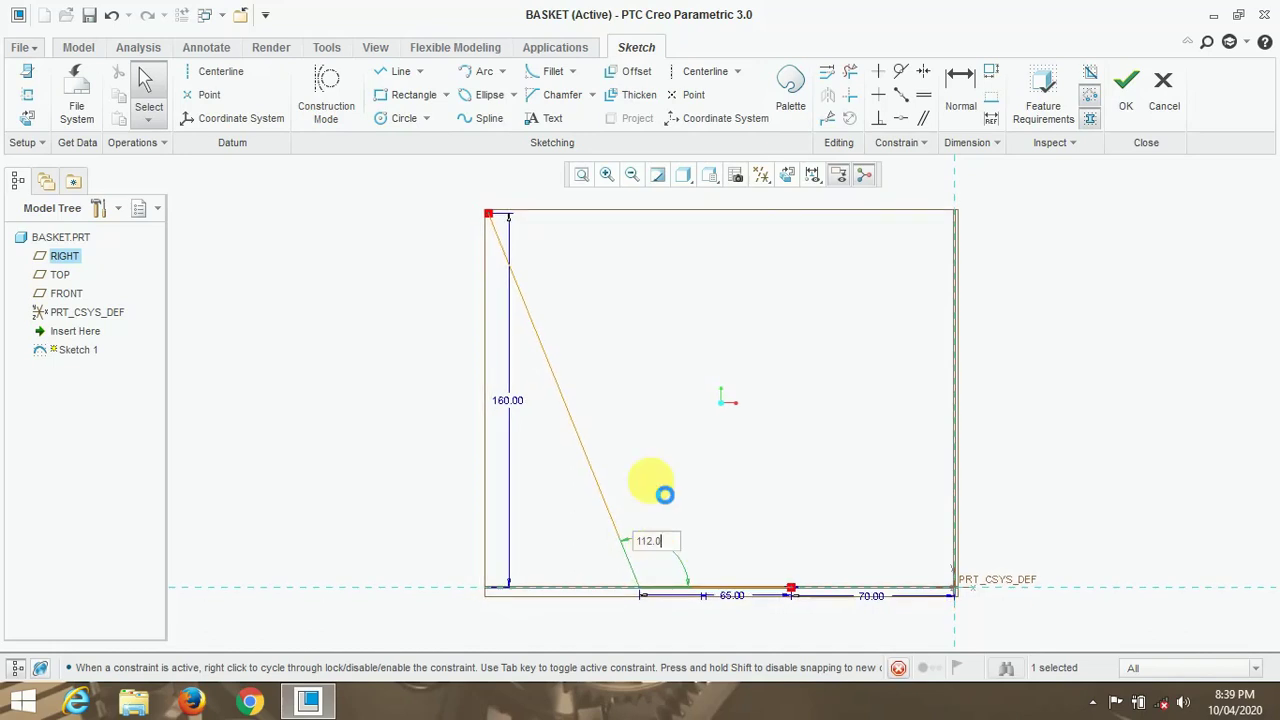
# Add a tangent arc of about 4 mm radius curving outward from the upper end of the sloping line.
pyautogui.scroll(2, 495, 212)
pyautogui.scroll(-2, 495, 212)
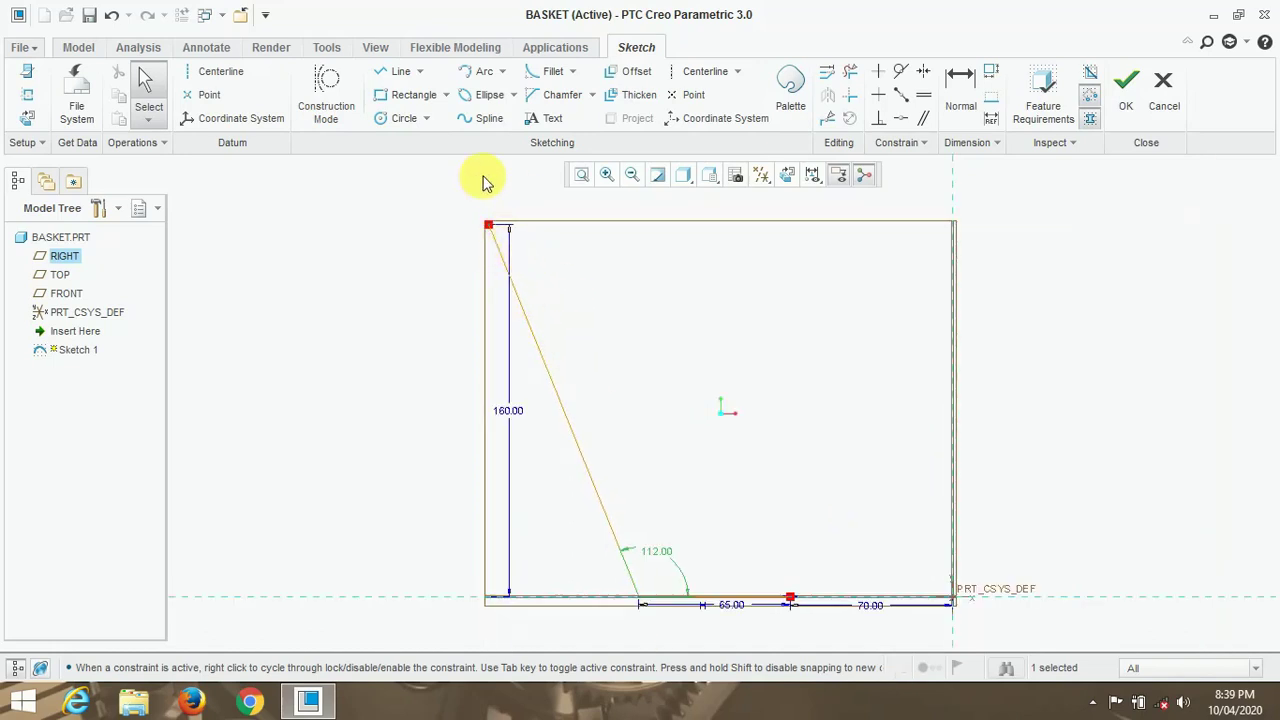
pyautogui.scroll(1, 477, 223)
pyautogui.click(471, 72)
pyautogui.keyDown('shift'); pyautogui.moveTo(451, 269); pyautogui.dragTo(531, 249, button='middle'); pyautogui.keyUp('shift')
pyautogui.click(578, 250)
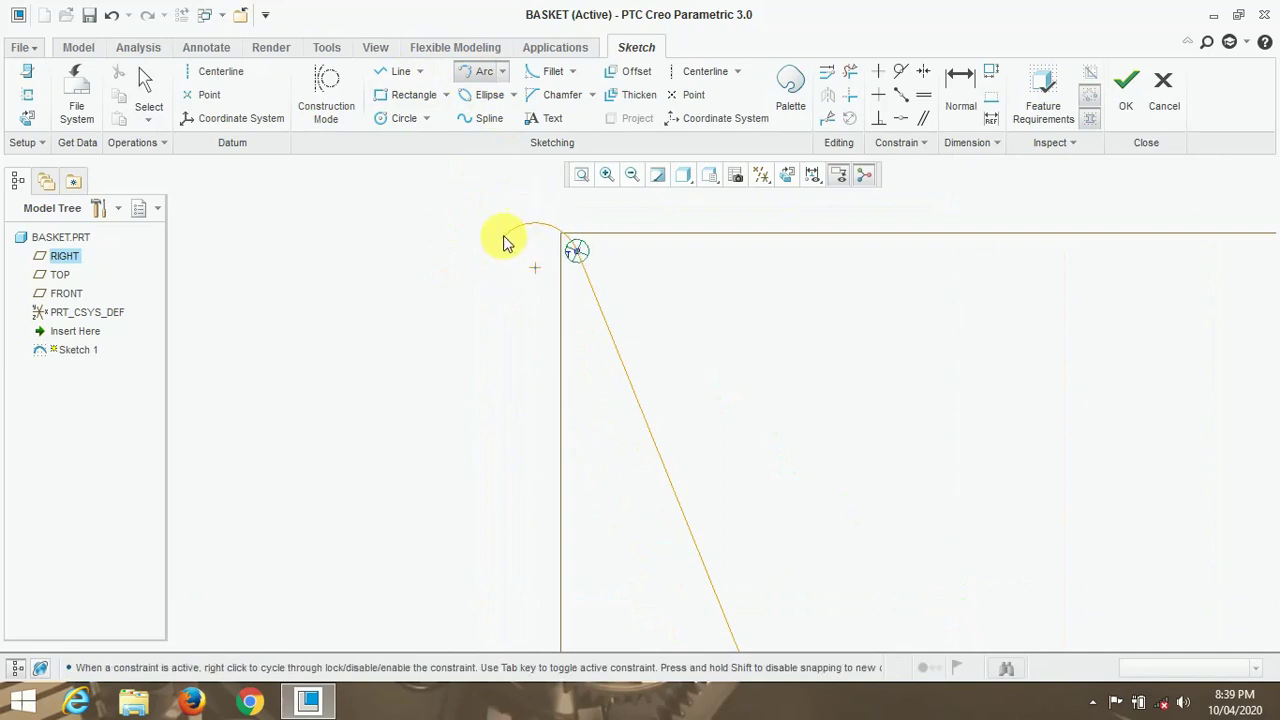
pyautogui.click(503, 238)
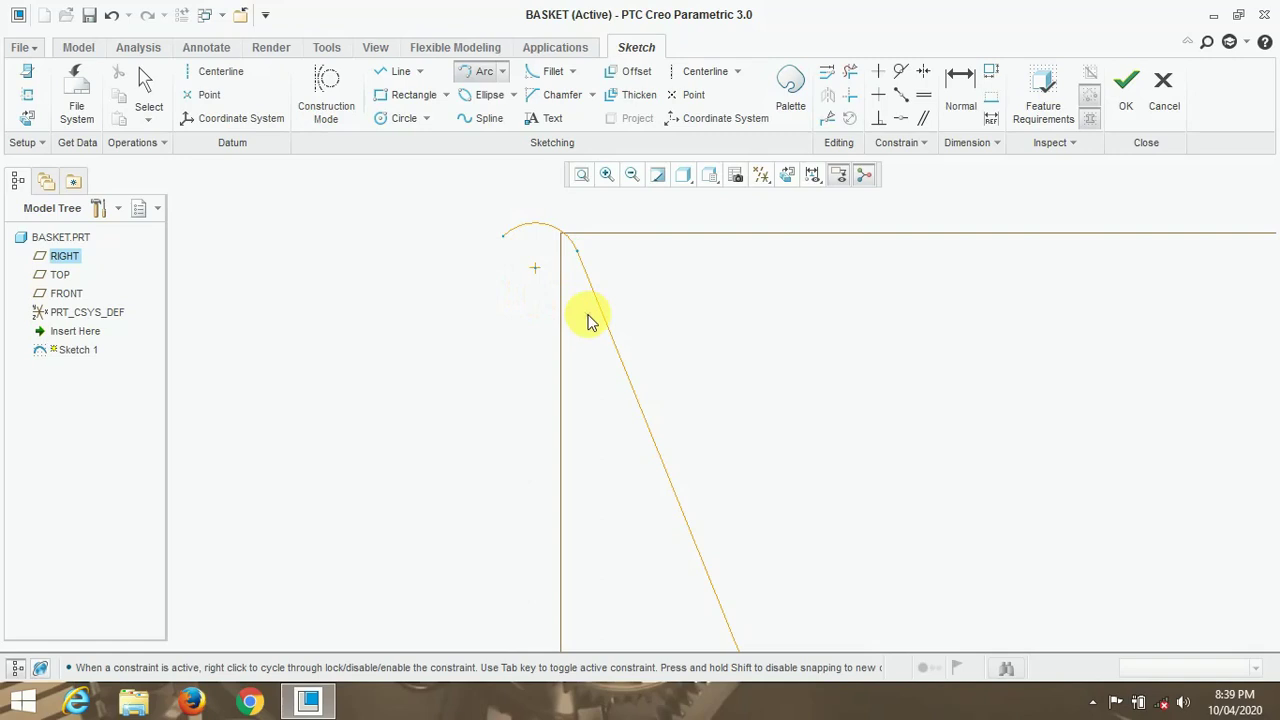
pyautogui.middleClick(563, 236)
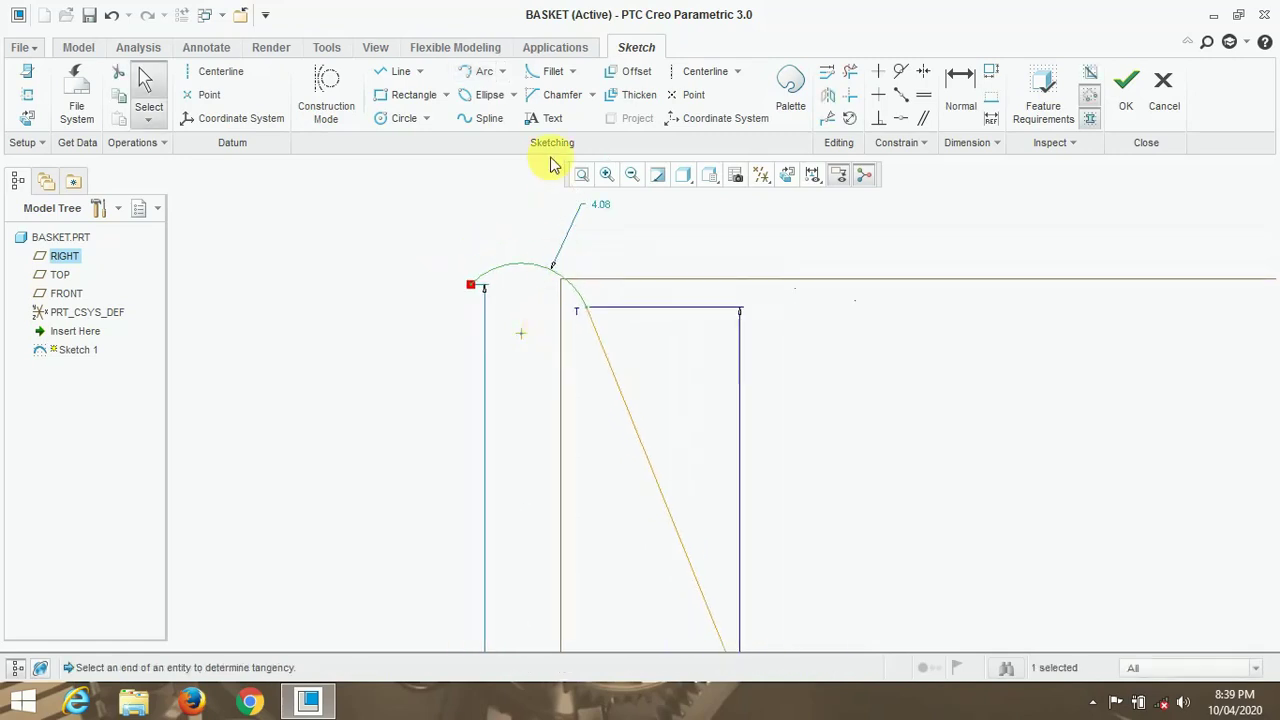
# Draw a short line downward from the arc's free end, inclined slightly outward at about 79 degrees to the horizontal.
pyautogui.click(406, 76)
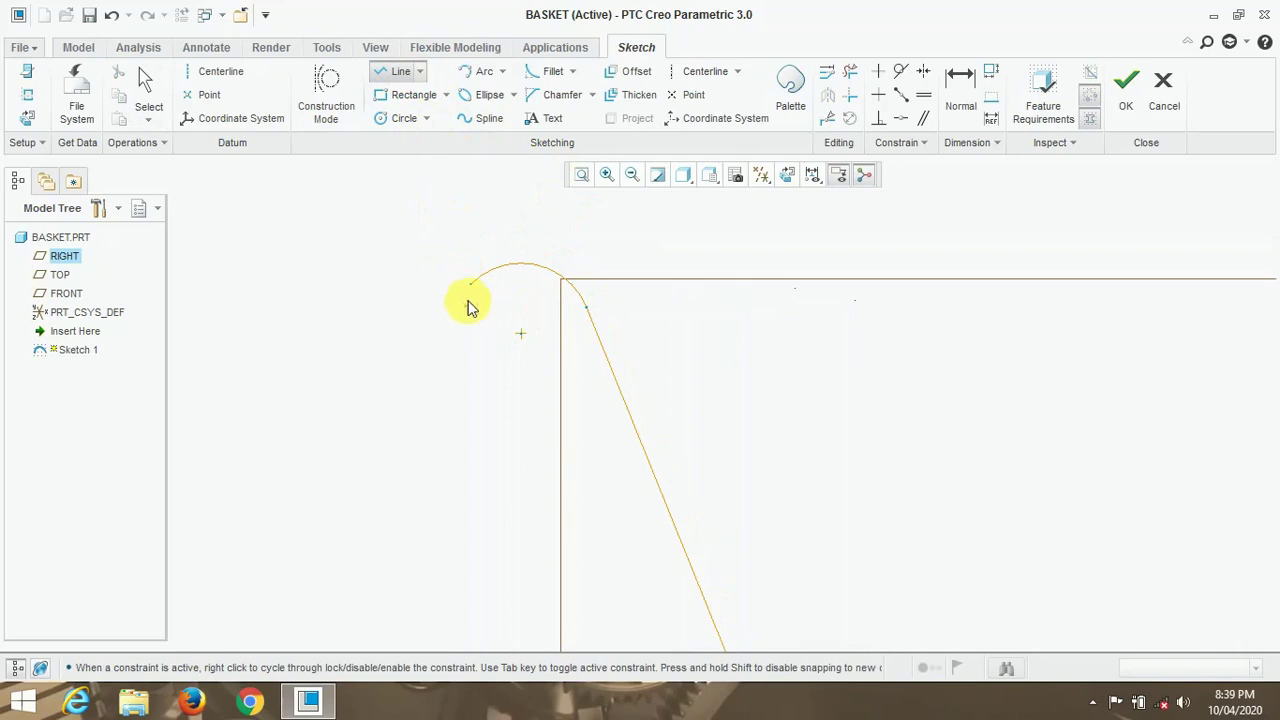
pyautogui.click(469, 288)
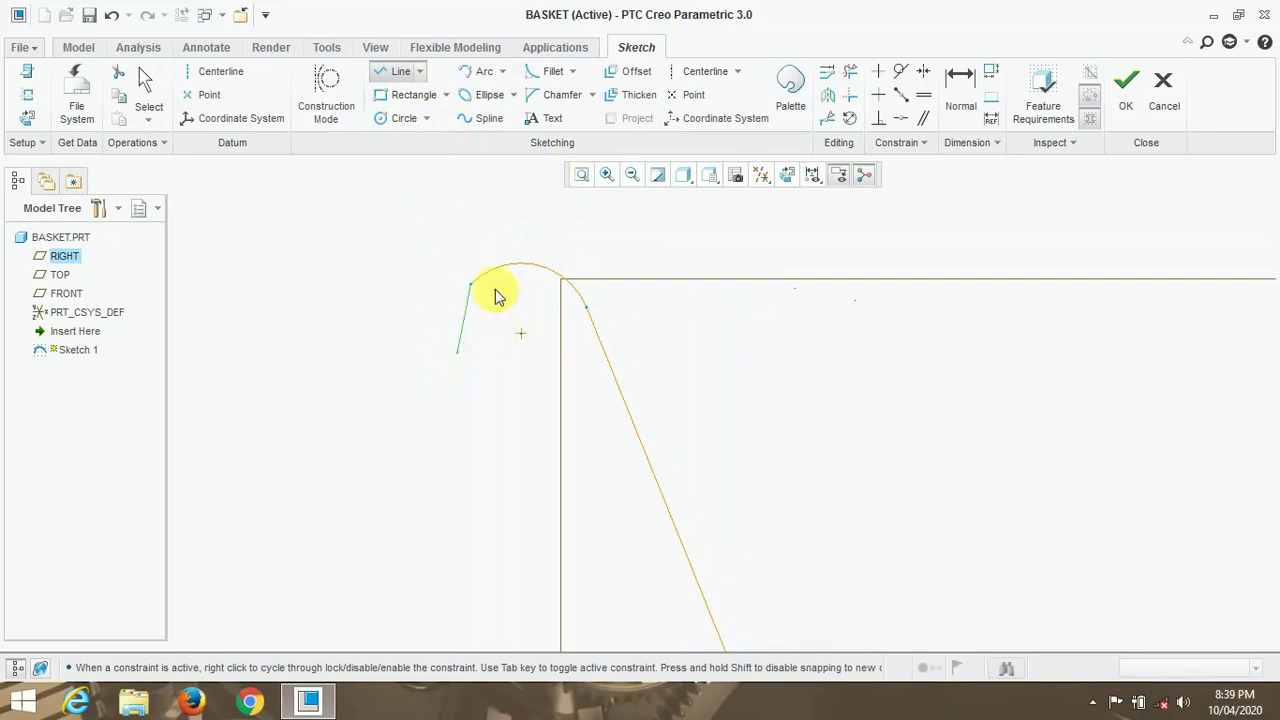
pyautogui.middleClick(391, 277)
pyautogui.scroll(-5, 398, 283)
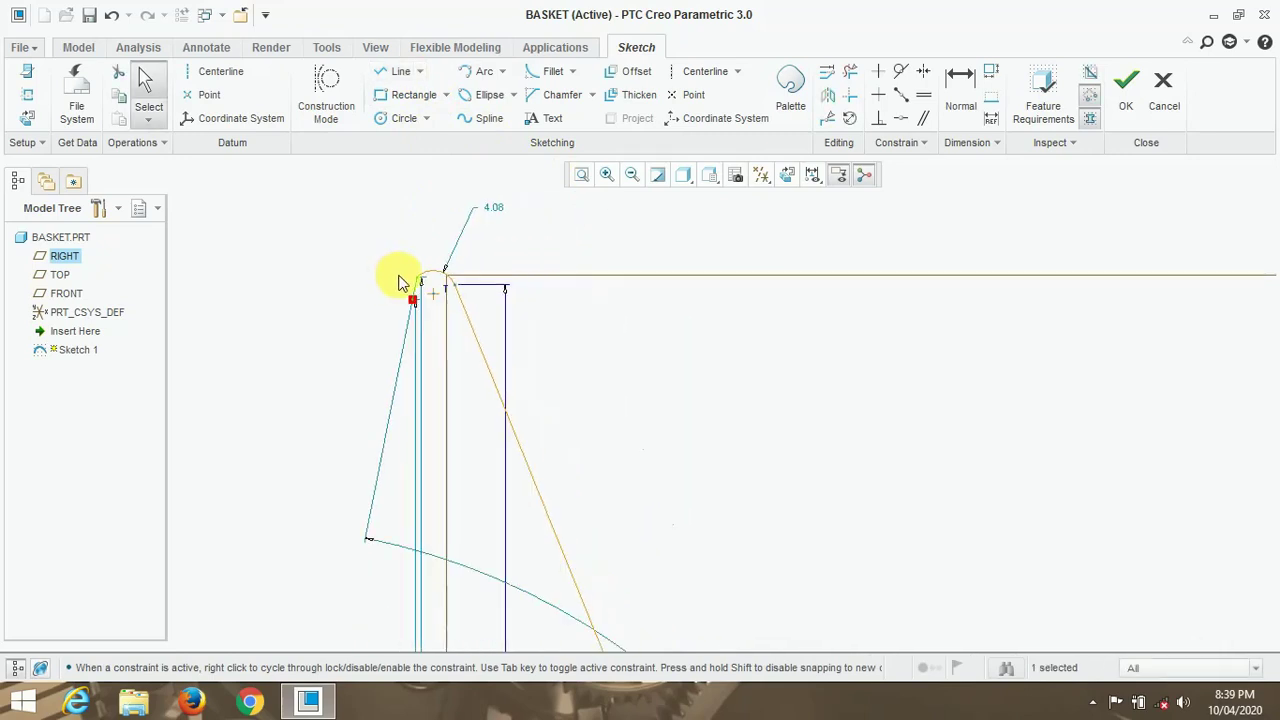
# Dimension the horizontal distance from the arc's free end to the vertical reference and try to set it to 209 mm.
pyautogui.click(960, 88)
pyautogui.scroll(3, 412, 275)
pyautogui.scroll(-4, 206, 286)
pyautogui.click(752, 257)
pyautogui.middleClick(566, 363)
pyautogui.write('20')
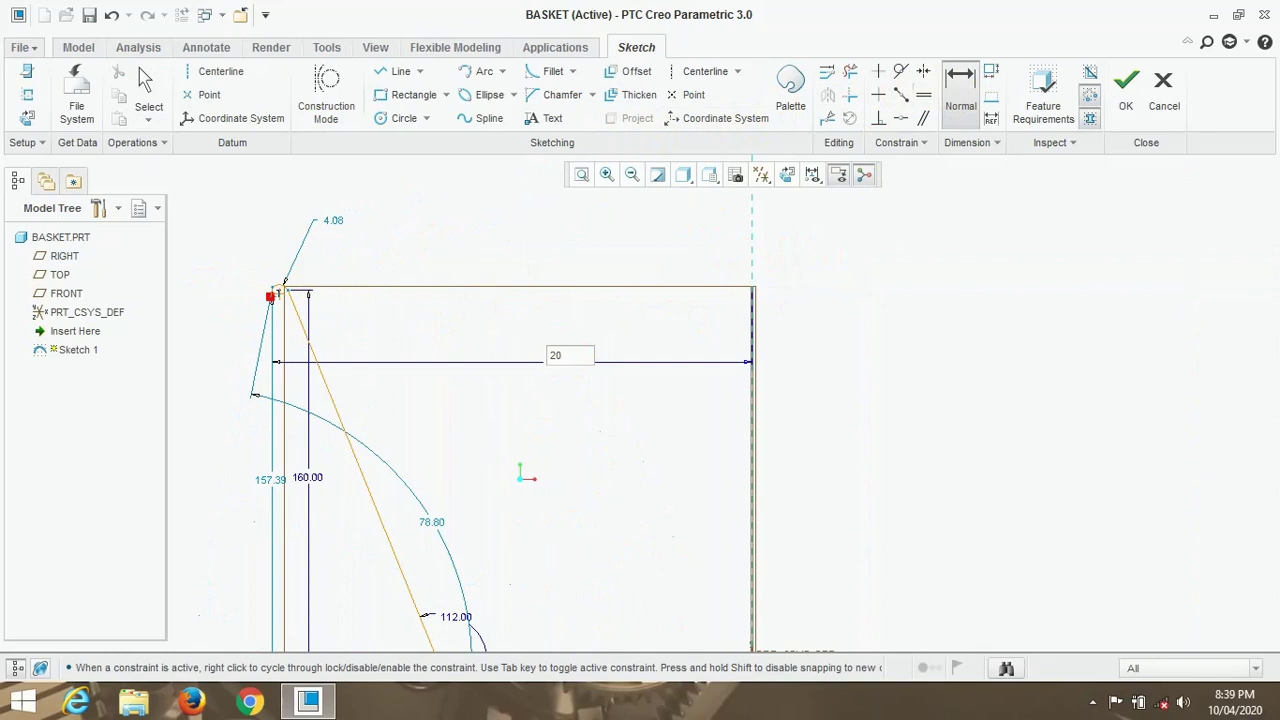
pyautogui.write('9')
pyautogui.press('Return')
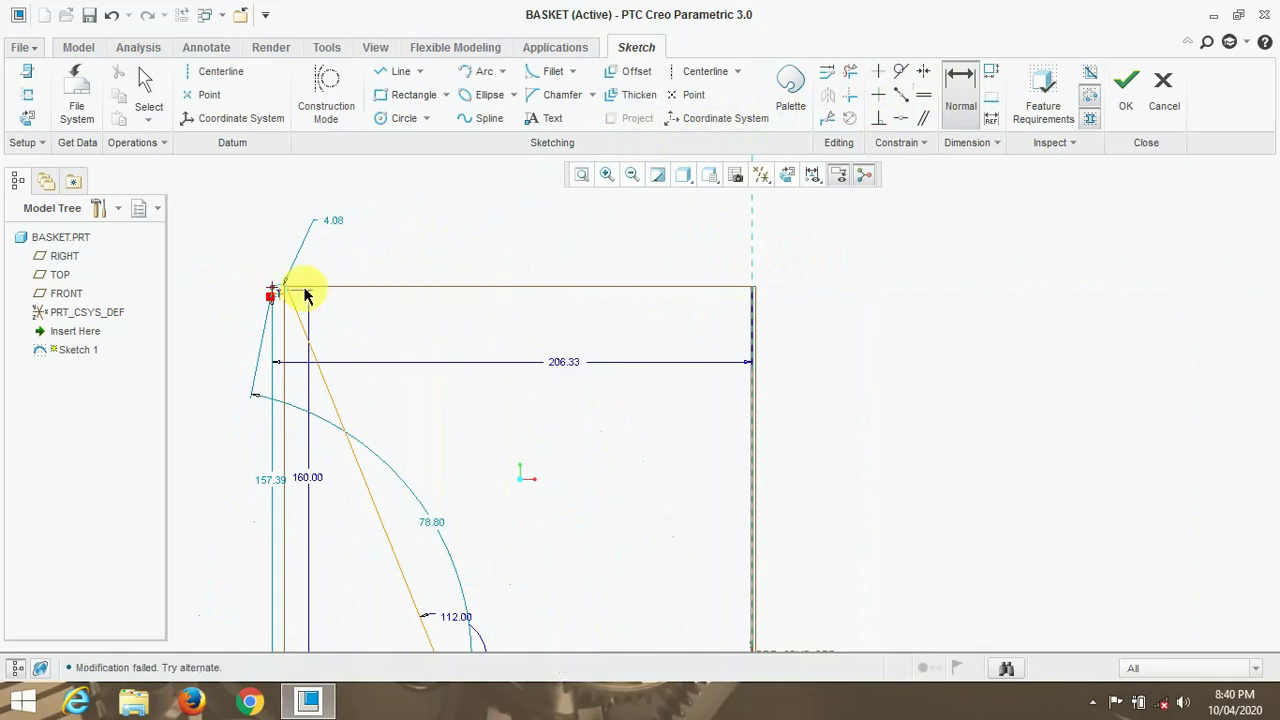
# Try again to change the horizontal distance between the arc's free end and the vertical reference.
pyautogui.scroll(3, 250, 293)
pyautogui.scroll(-3, 323, 286)
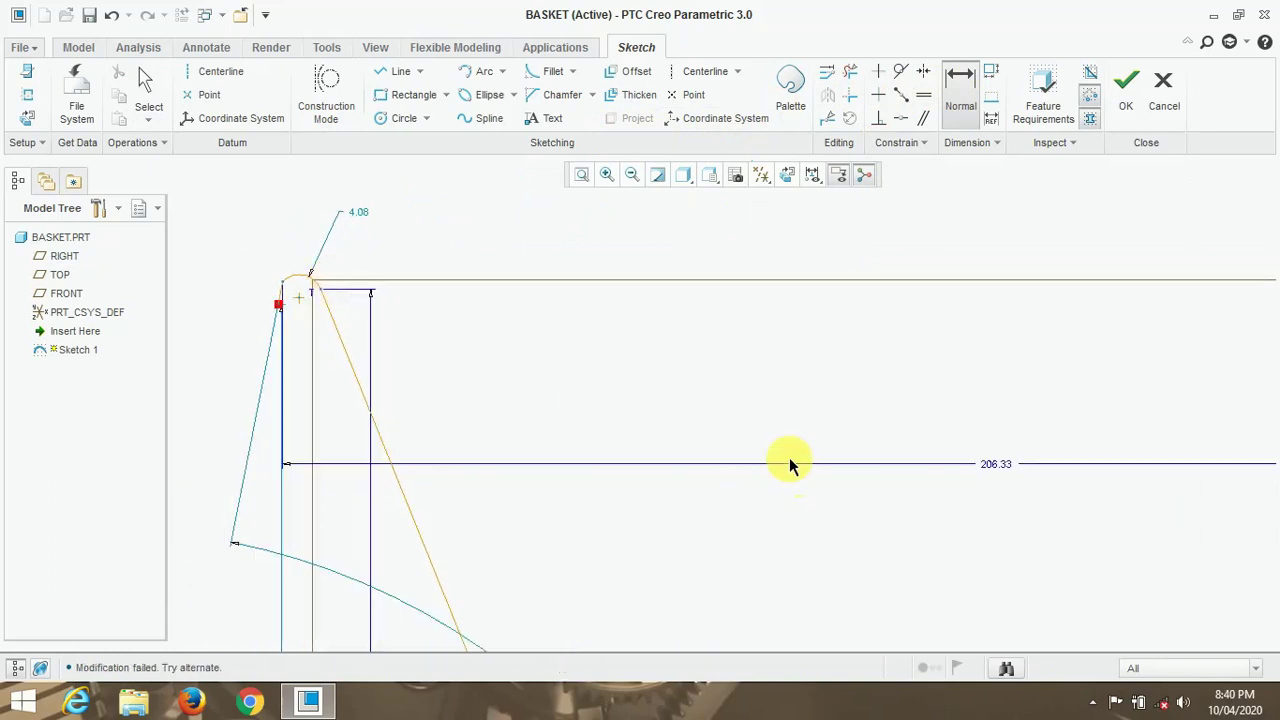
pyautogui.doubleClick(990, 464)
pyautogui.write('1')
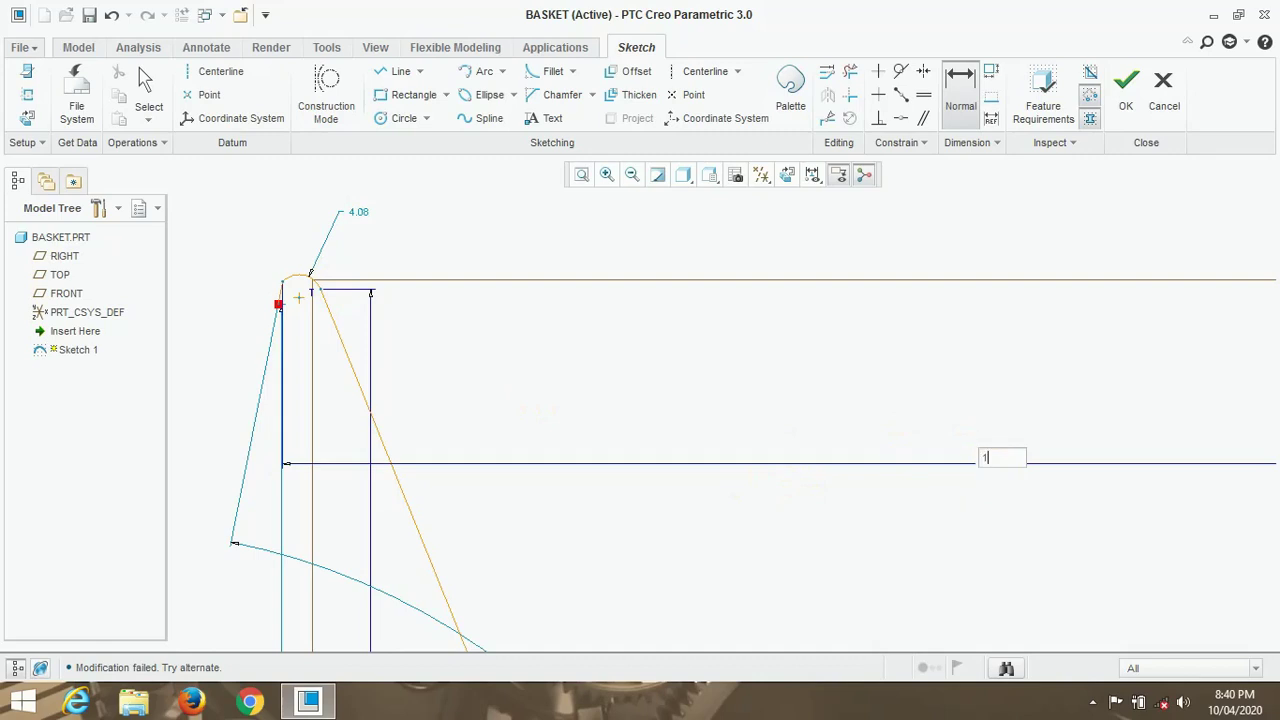
pyautogui.click(997, 466)
pyautogui.press('Return')
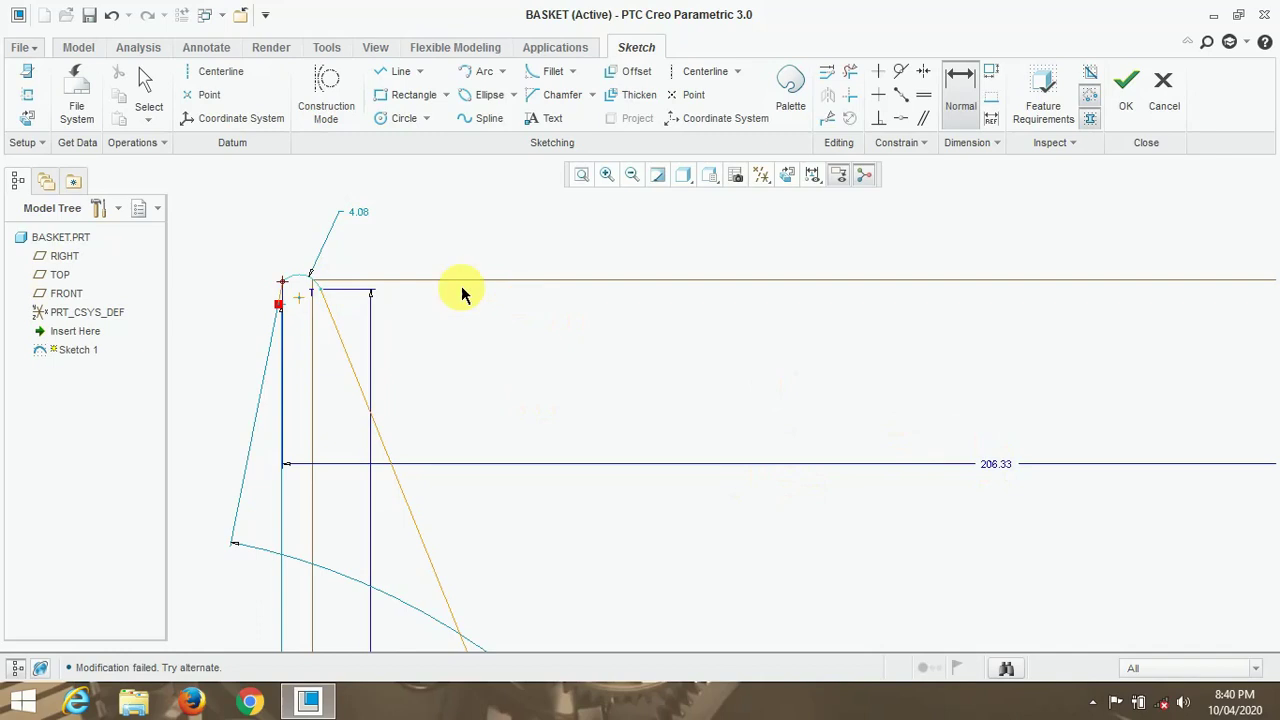
# Remove the 70 mm dimension between the base line's end and the vertical reference.
pyautogui.scroll(-3, 600, 300)
pyautogui.scroll(2, 663, 466)
pyautogui.scroll(2, 771, 523)
pyautogui.scroll(1, 813, 545)
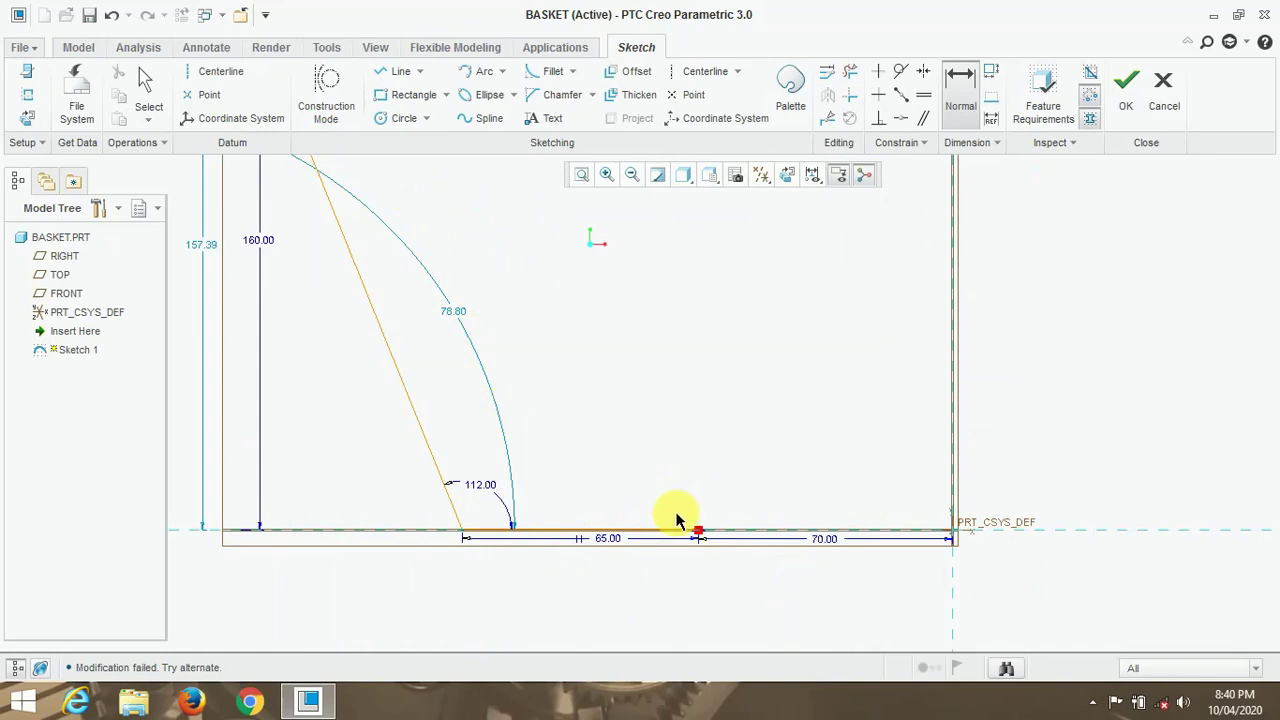
pyautogui.click(826, 546)
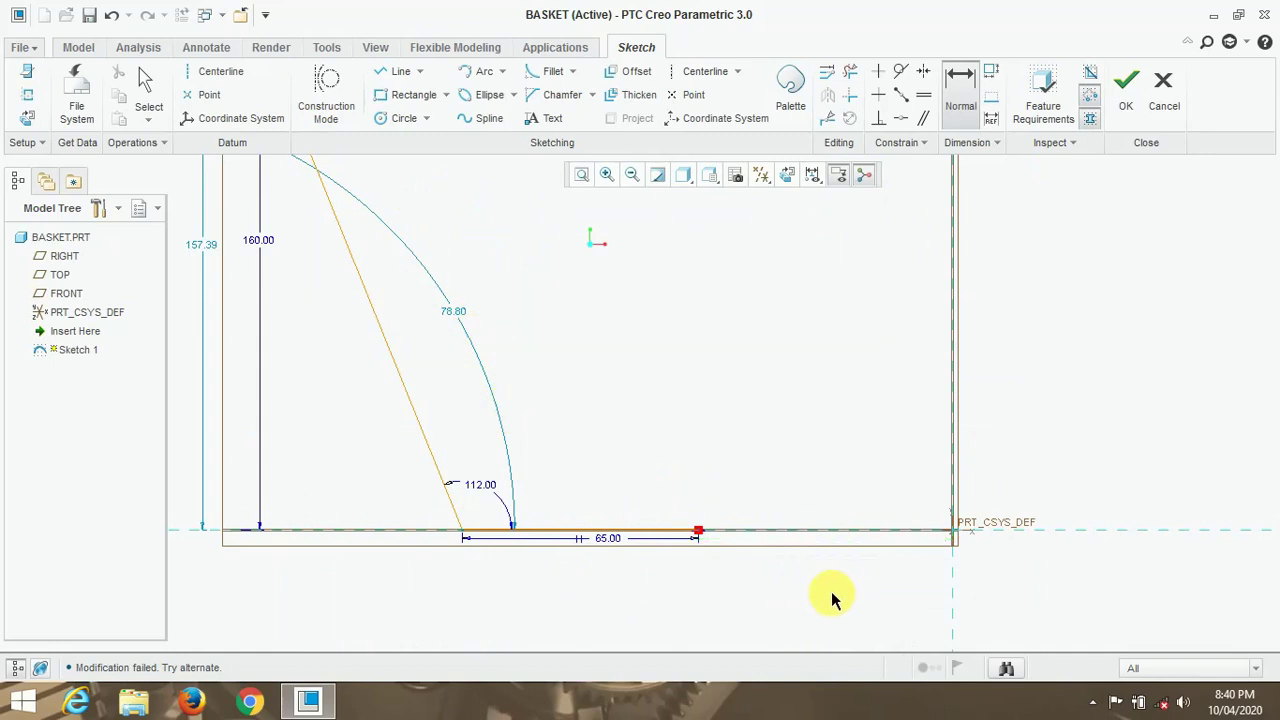
# Try to set the horizontal distance from the rim arc's center to the vertical reference to 209 mm.
pyautogui.scroll(4, 857, 569)
pyautogui.scroll(-2, 780, 340)
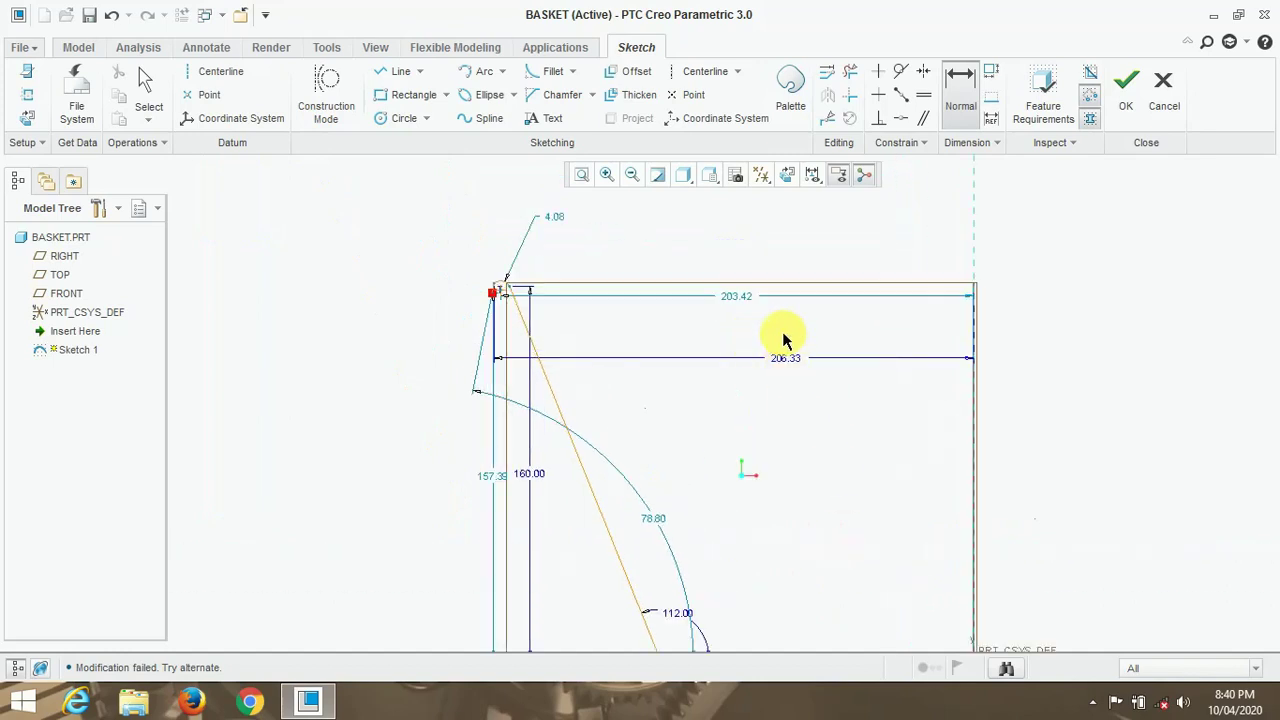
pyautogui.doubleClick(737, 298)
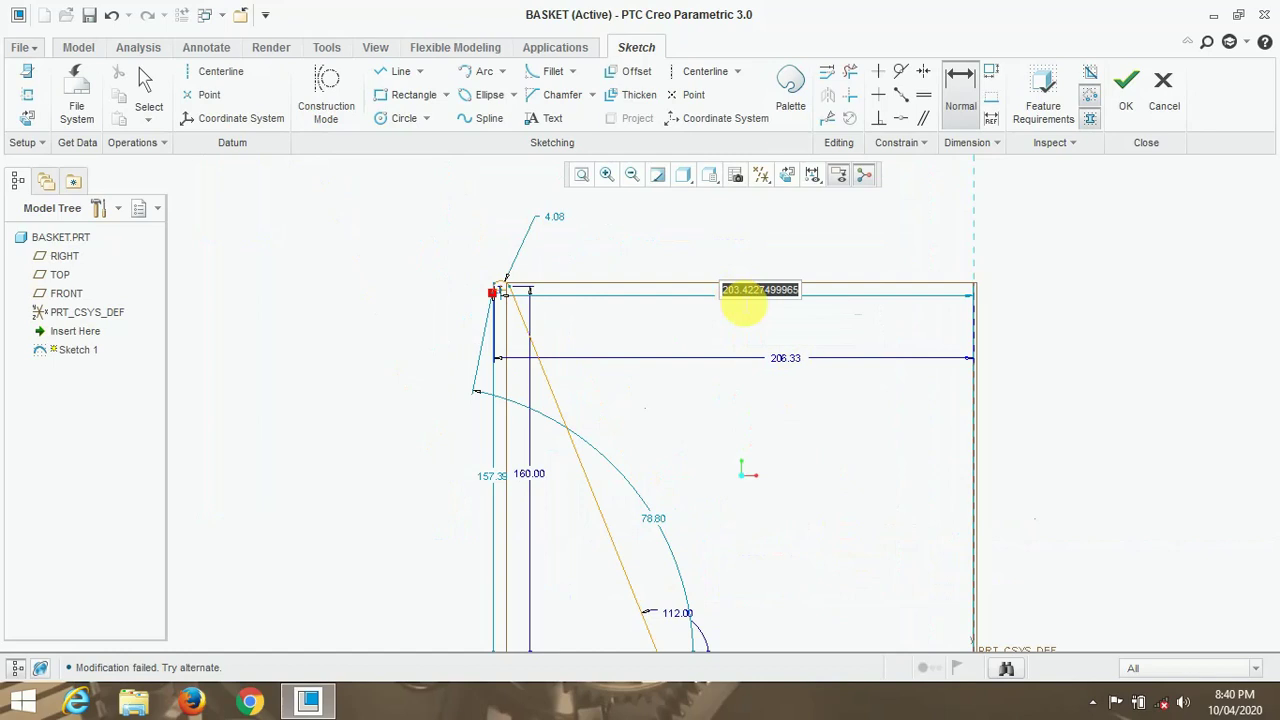
pyautogui.write('209')
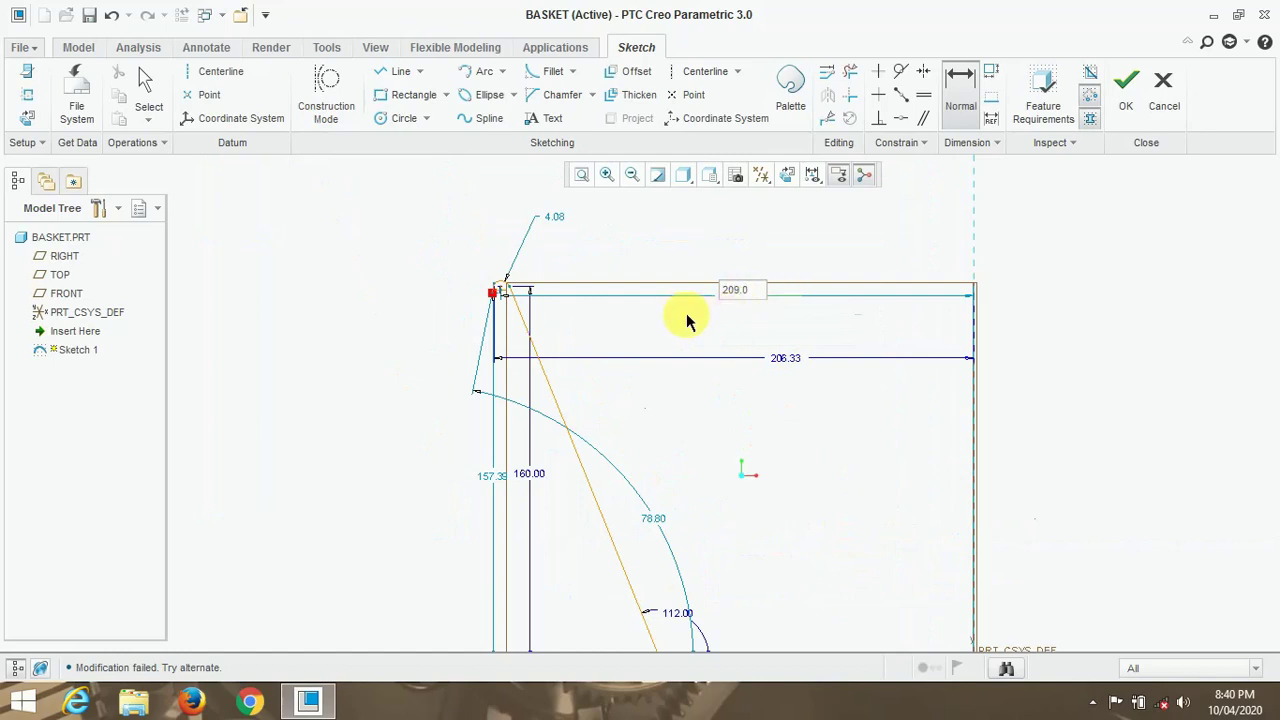
pyautogui.scroll(-3, 594, 306)
pyautogui.middleClick(545, 310)
pyautogui.scroll(2, 545, 308)
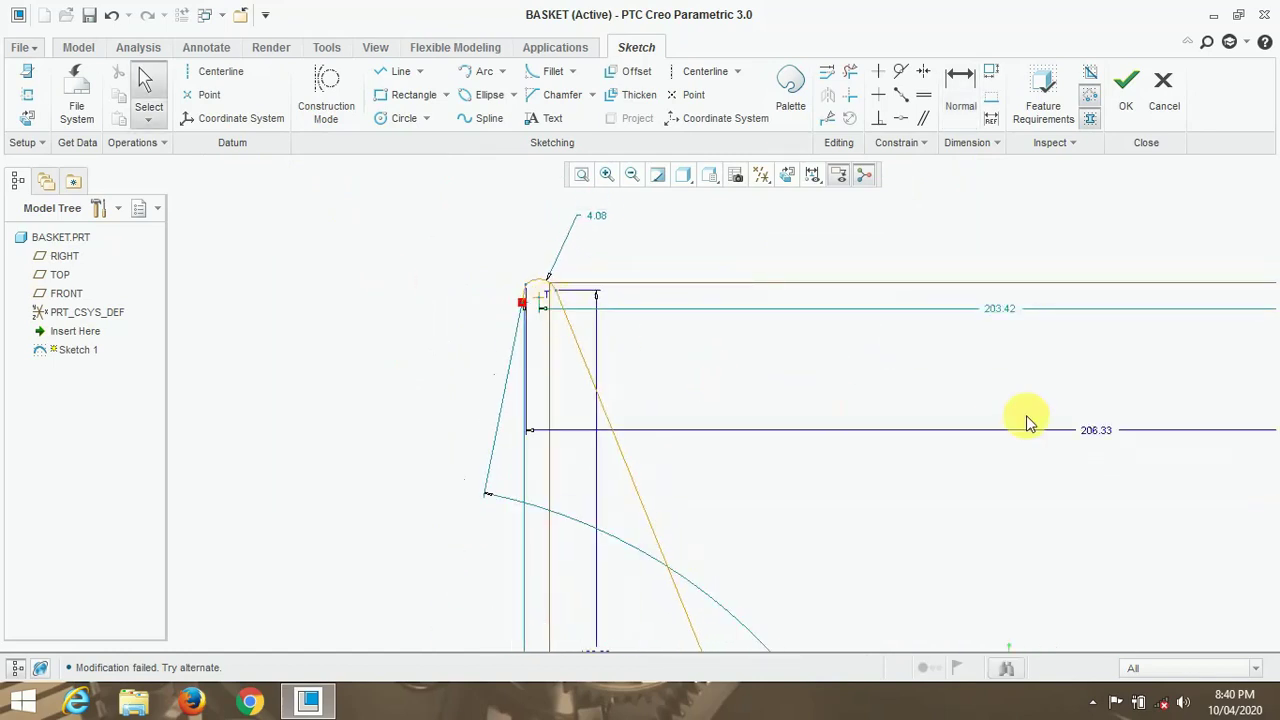
# Try twice to set the horizontal distance from the arc's free end to the vertical reference to 209 mm.
pyautogui.doubleClick(1097, 432)
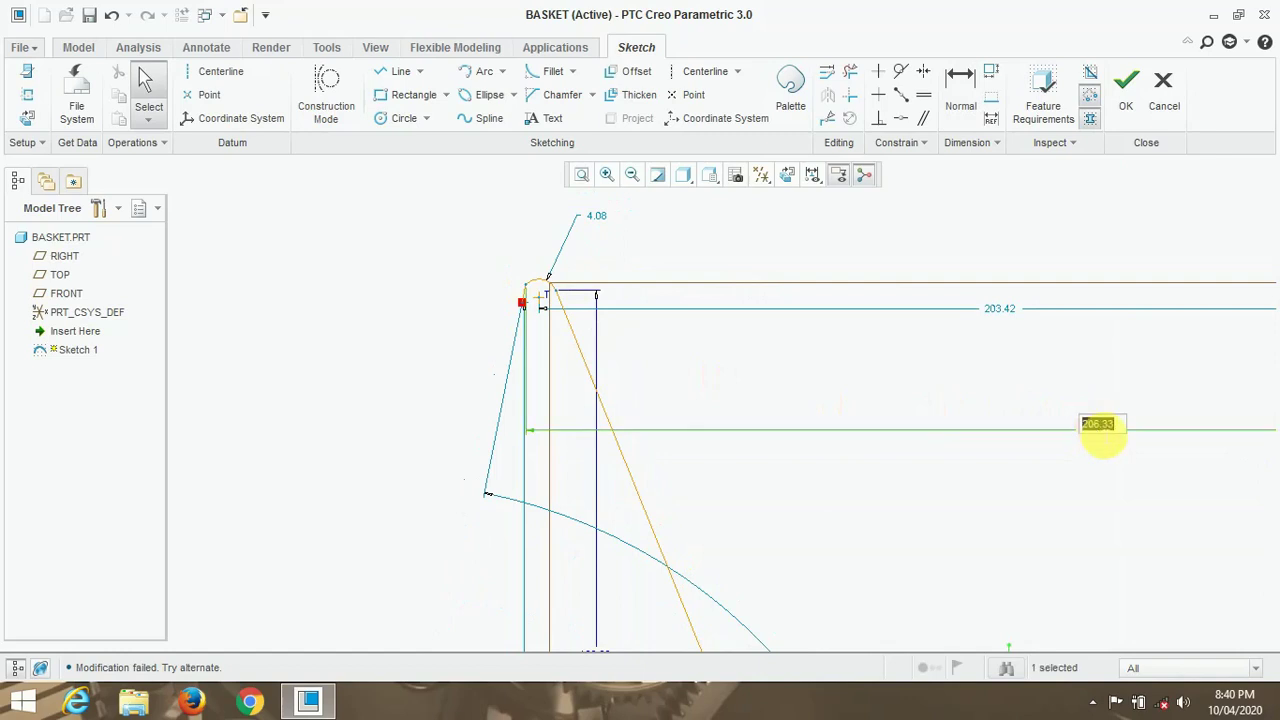
pyautogui.write('209.0')
pyautogui.press('Return')
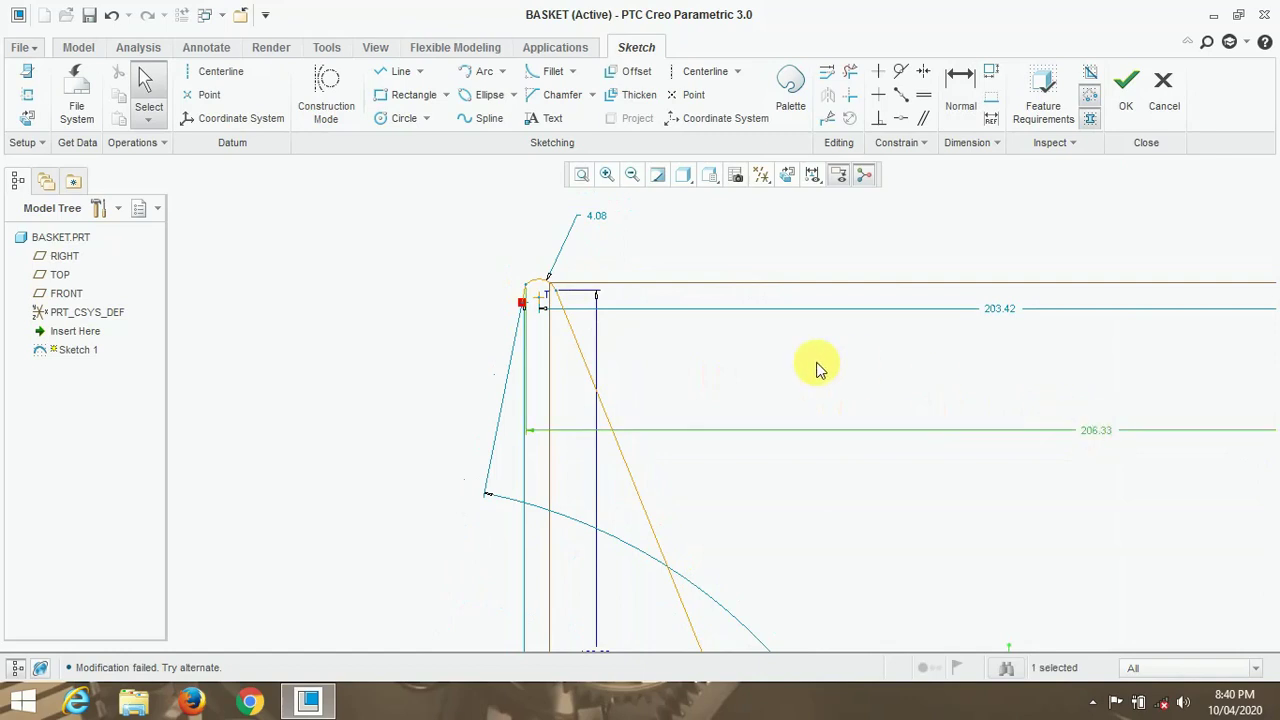
pyautogui.doubleClick(1115, 434)
pyautogui.write('209.0')
pyautogui.press('Return')
pyautogui.moveTo(745, 630); pyautogui.dragTo(766, 557, button='middle')
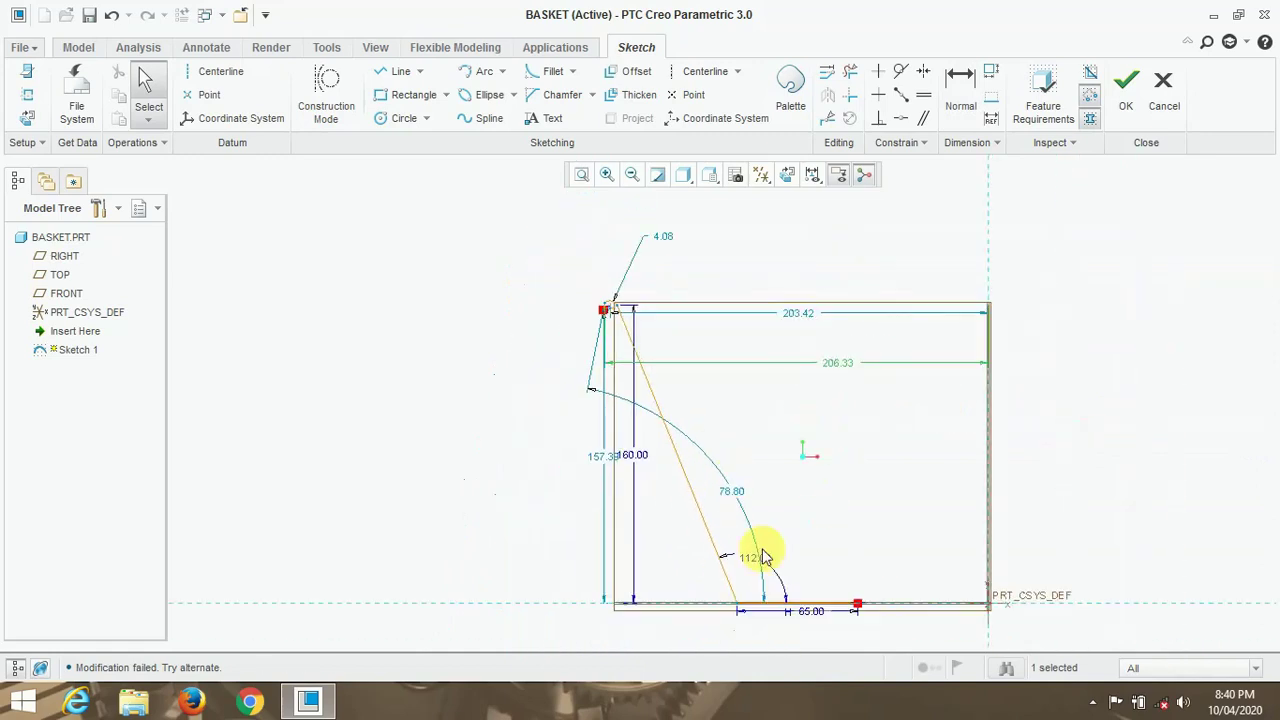
# Retry 209 mm for the dimension between the arc's free end and the vertical reference.
pyautogui.scroll(2, 750, 575)
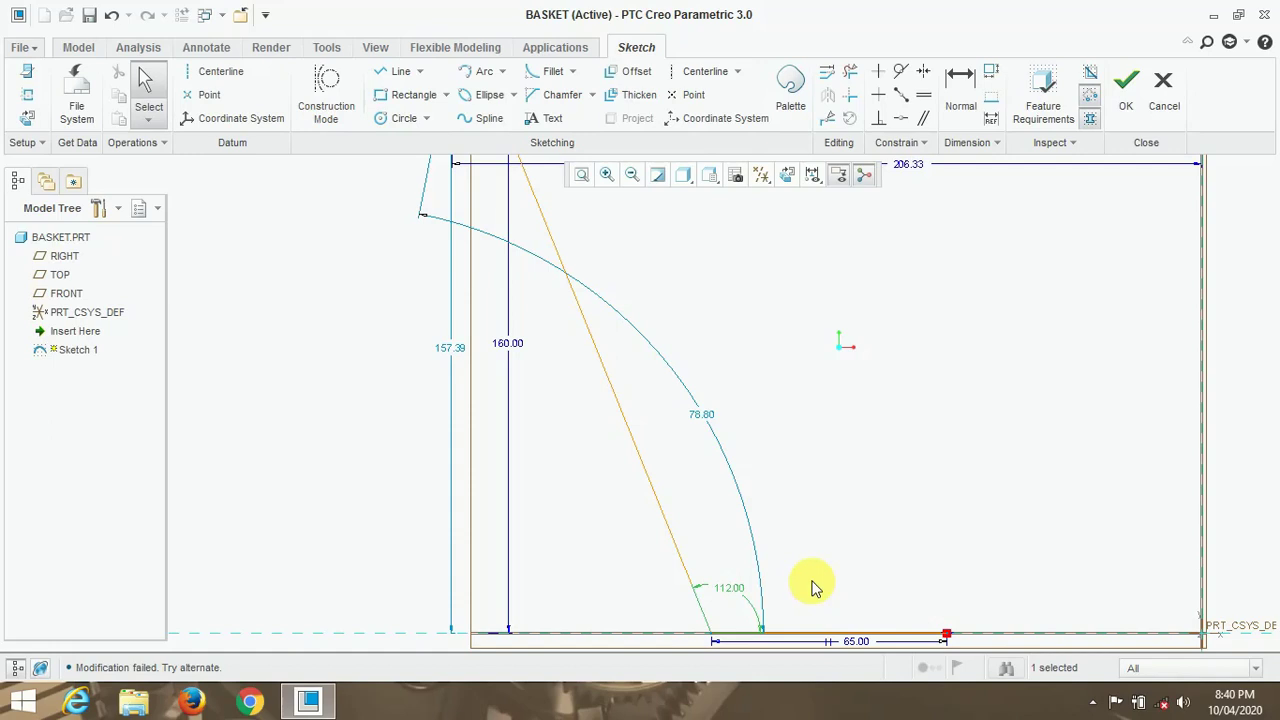
pyautogui.scroll(-3, 795, 550)
pyautogui.scroll(2, 800, 325)
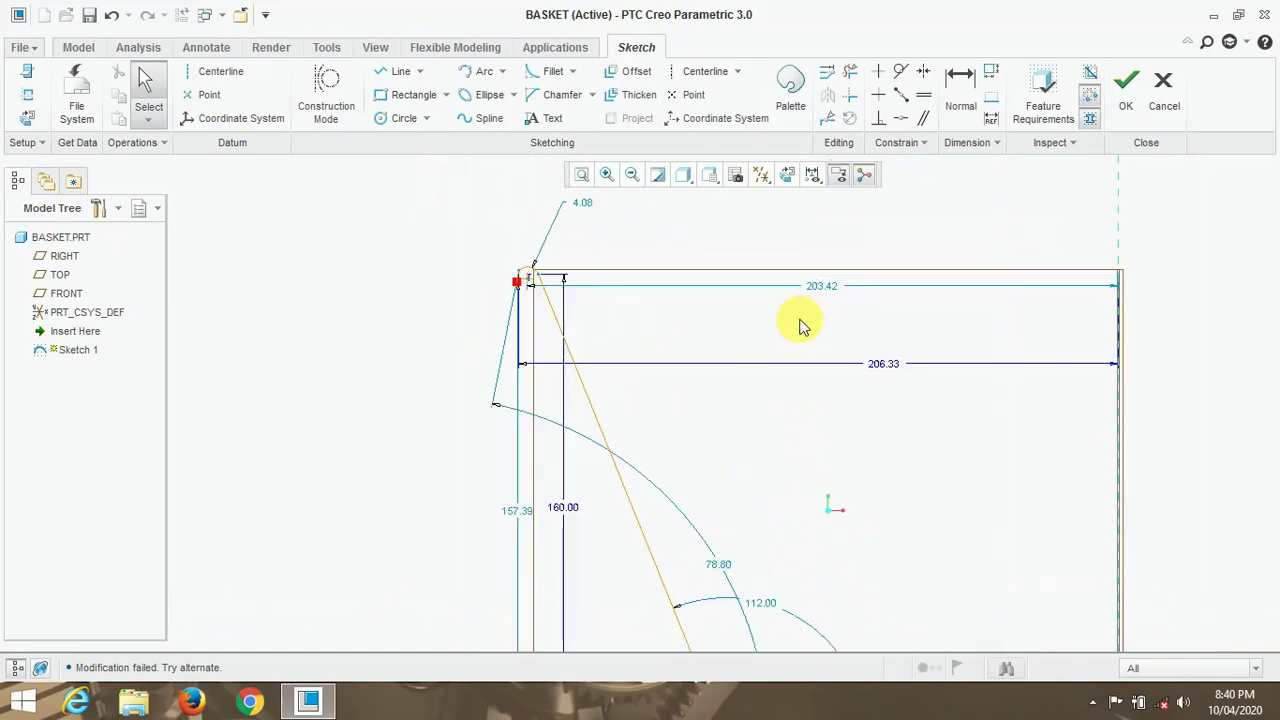
pyautogui.doubleClick(886, 367)
pyautogui.write('209.0')
pyautogui.press('Return')
# Dimension the horizontal distance from the short outward line's lower end to the vertical reference as 210 mm.
pyautogui.scroll(5, 523, 275)
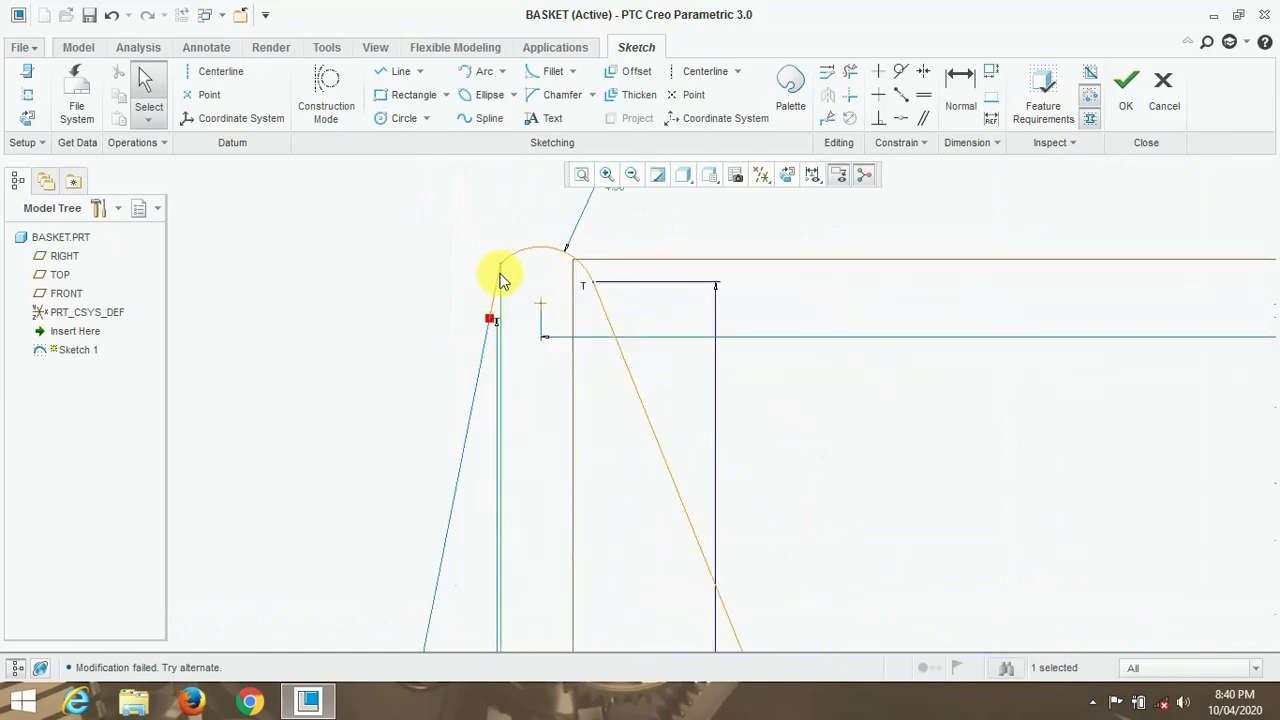
pyautogui.scroll(-4, 491, 322)
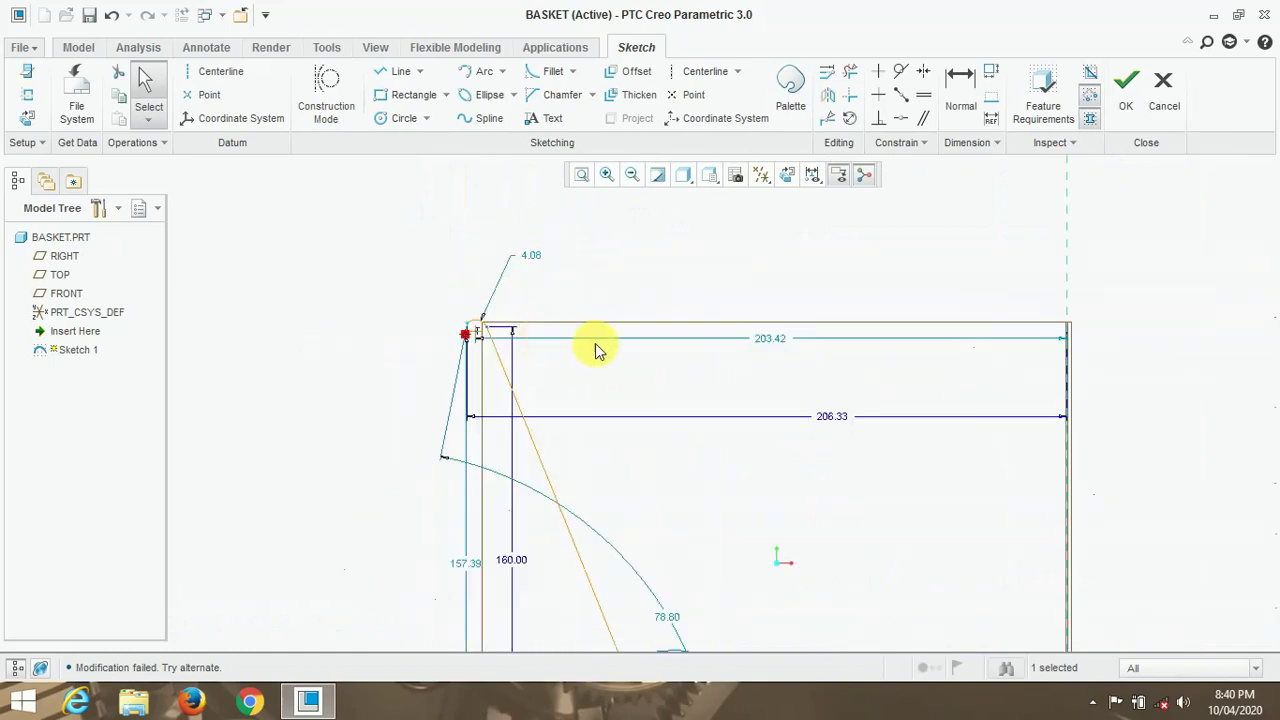
pyautogui.click(1066, 276)
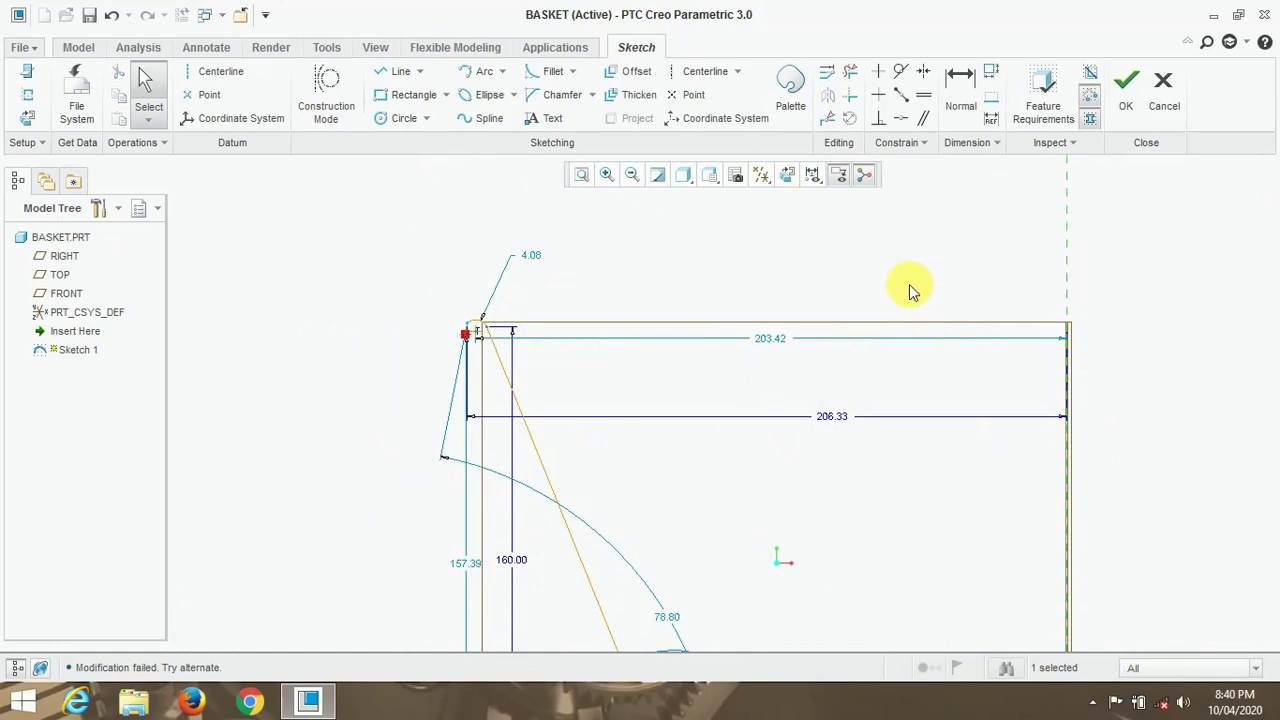
pyautogui.click(962, 90)
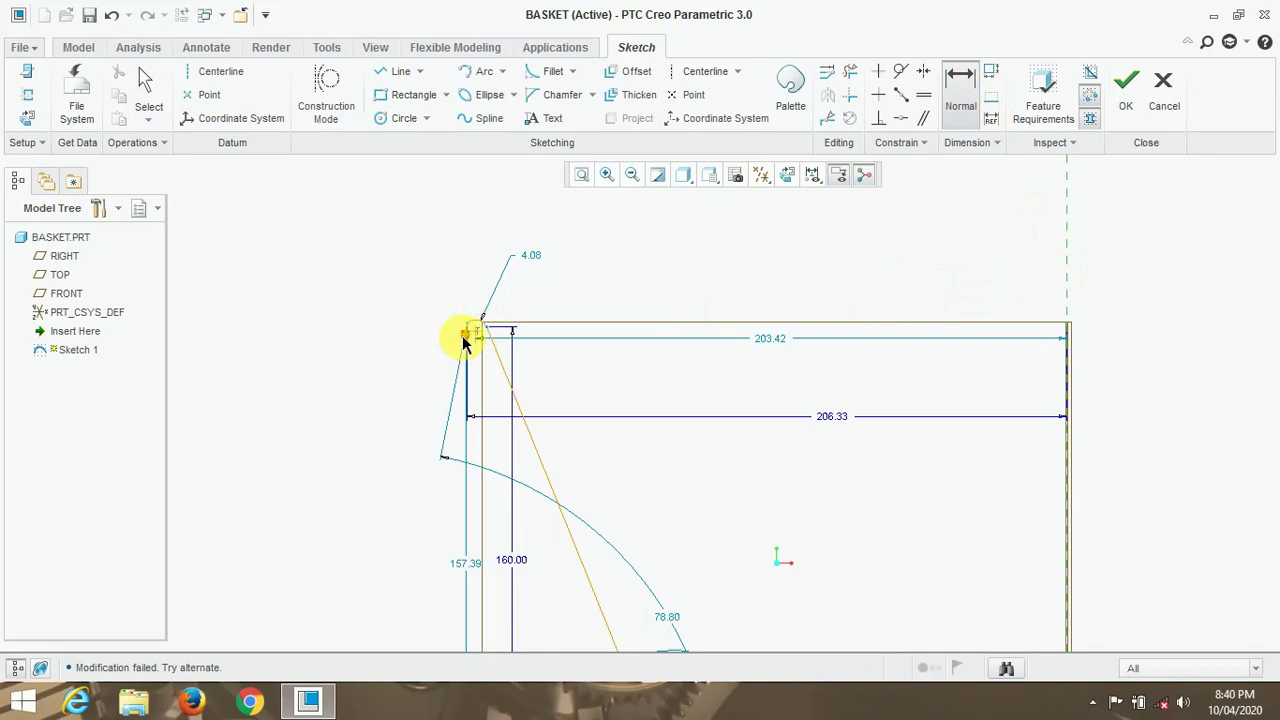
pyautogui.scroll(2, 465, 342)
pyautogui.scroll(-4, 474, 336)
pyautogui.click(1121, 310)
pyautogui.middleClick(1055, 290)
pyautogui.write('210.0')
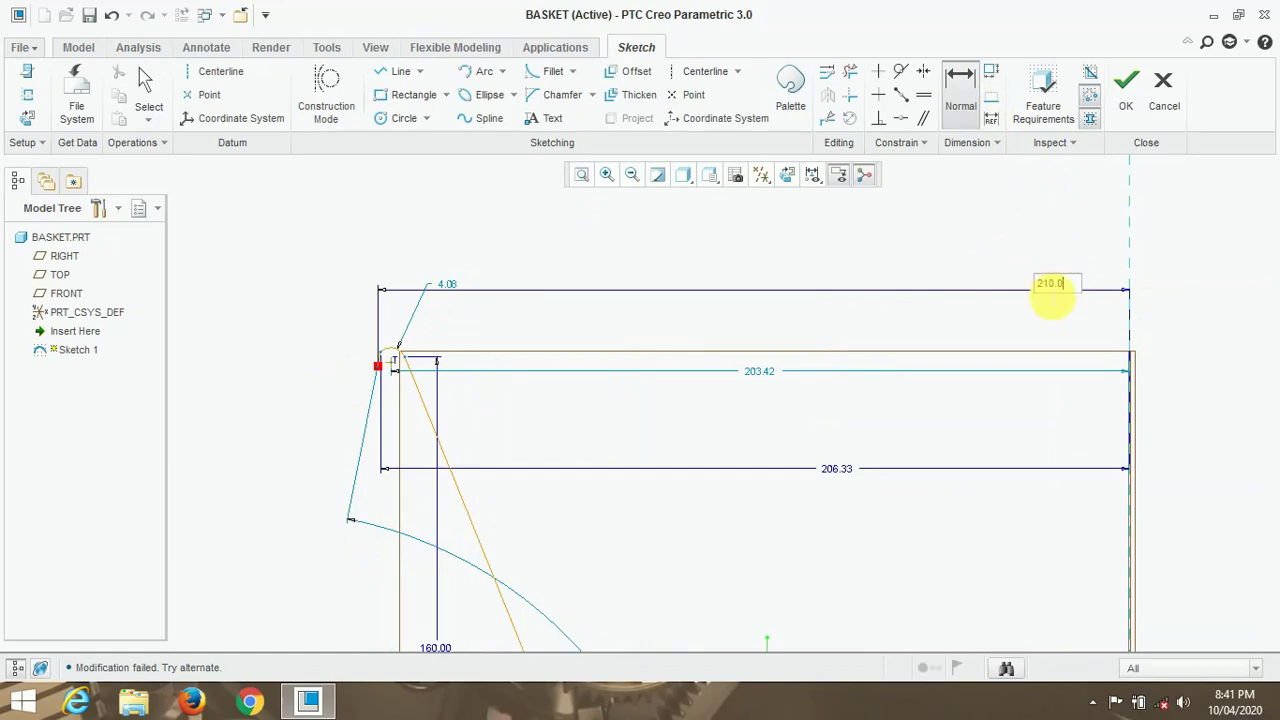
pyautogui.press('Return')
# Dimension the length of the short outward line at the rim as 5 mm.
pyautogui.scroll(-2, 531, 263)
pyautogui.scroll(4, 513, 235)
pyautogui.click(457, 280)
pyautogui.middleClick(333, 280)
pyautogui.write('5.0')
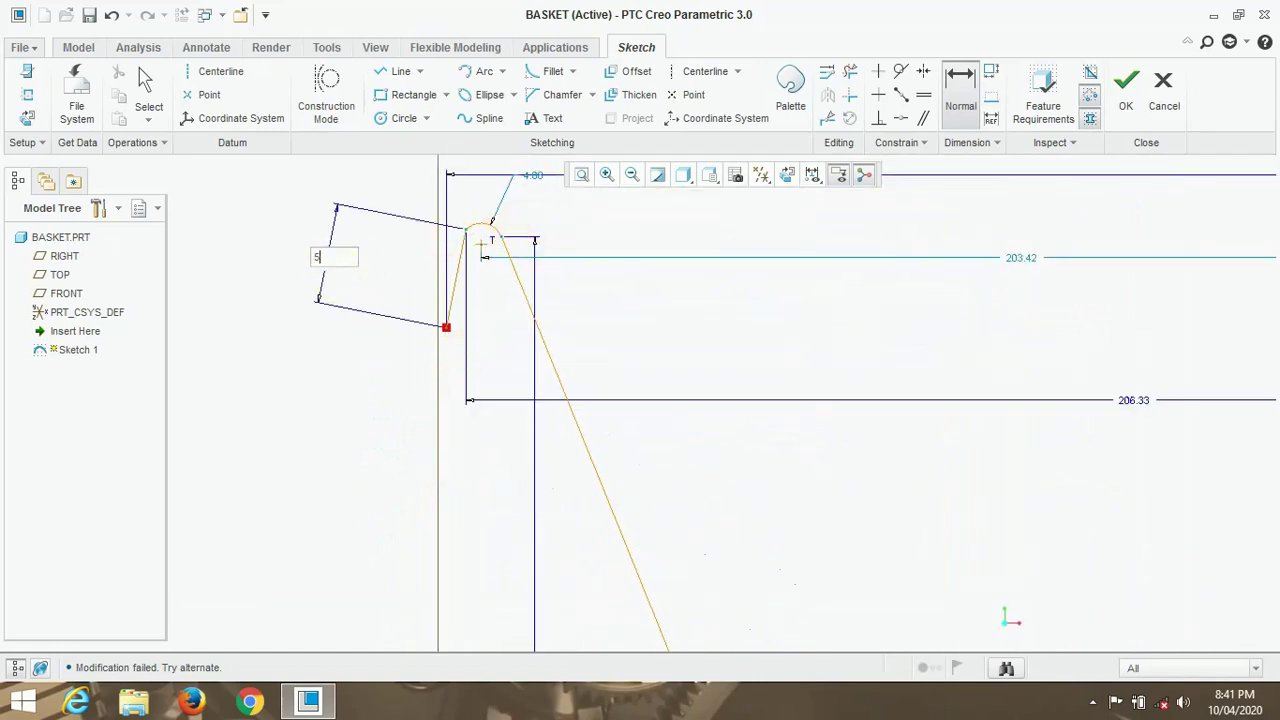
pyautogui.middleClick(536, 316)
pyautogui.scroll(3, 560, 280)
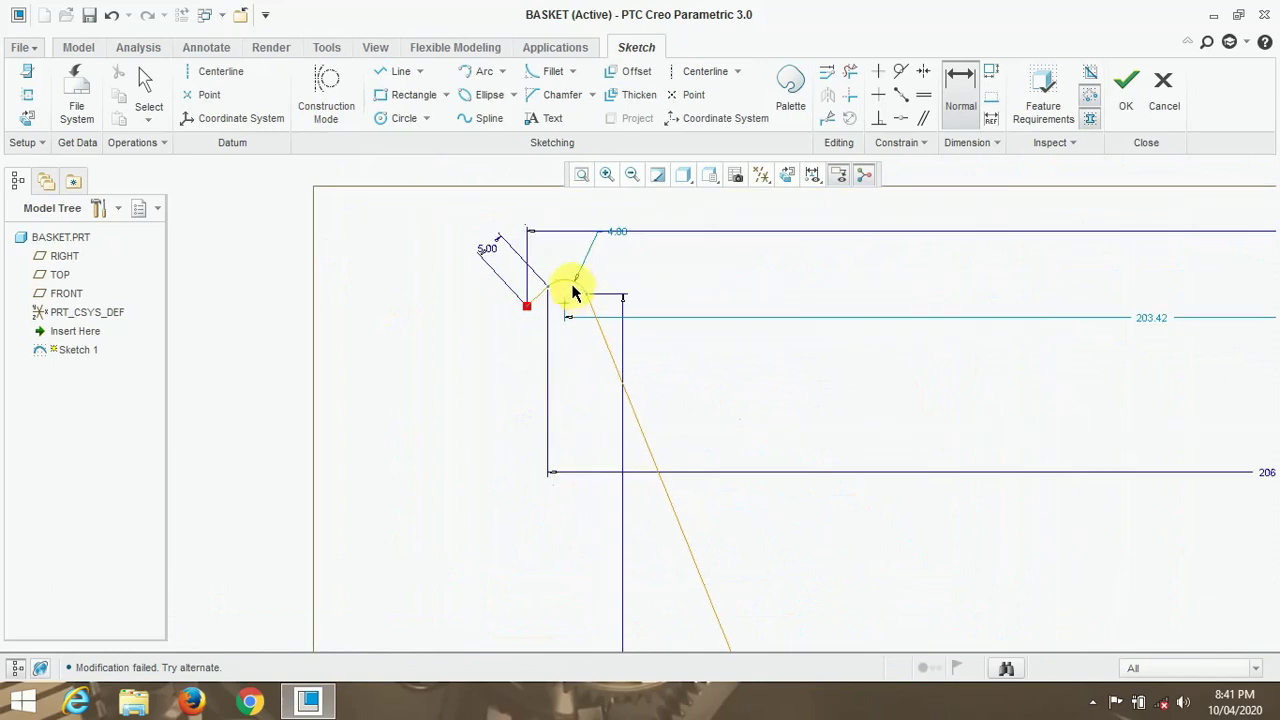
pyautogui.scroll(-3, 495, 250)
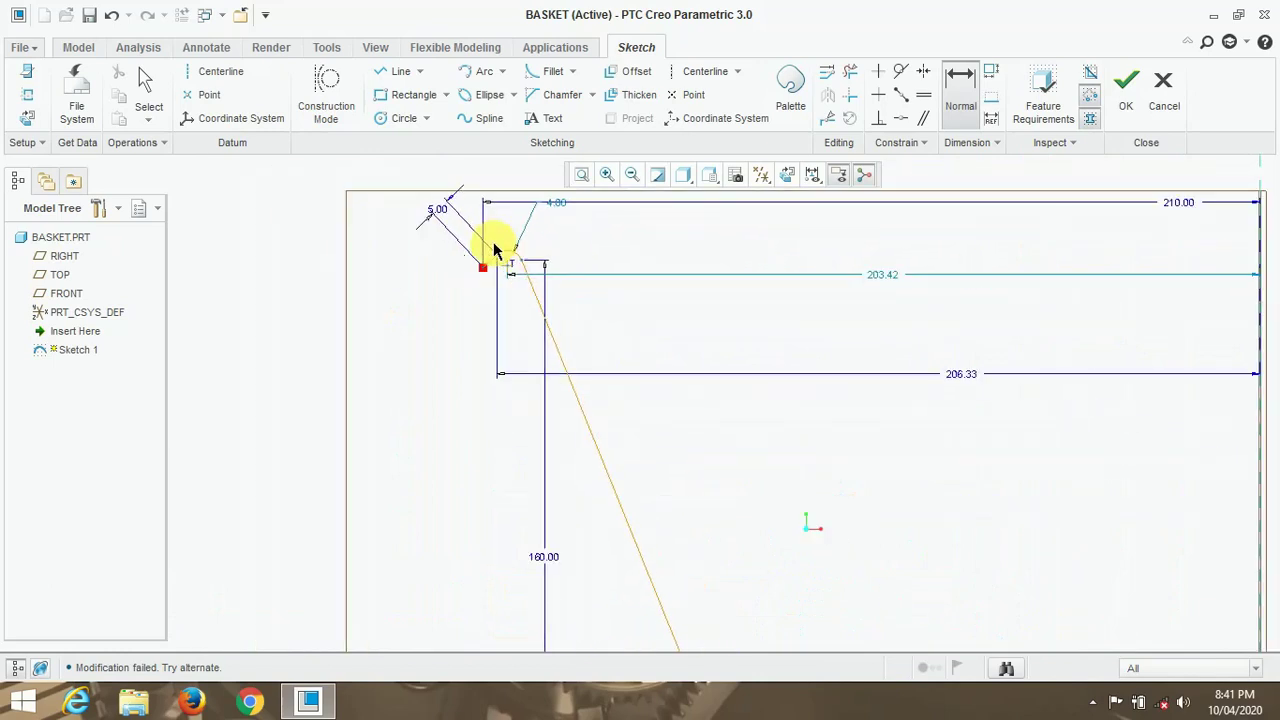
# Set the horizontal base line's length to 68 mm.
pyautogui.scroll(-3, 503, 263)
pyautogui.scroll(1, 590, 350)
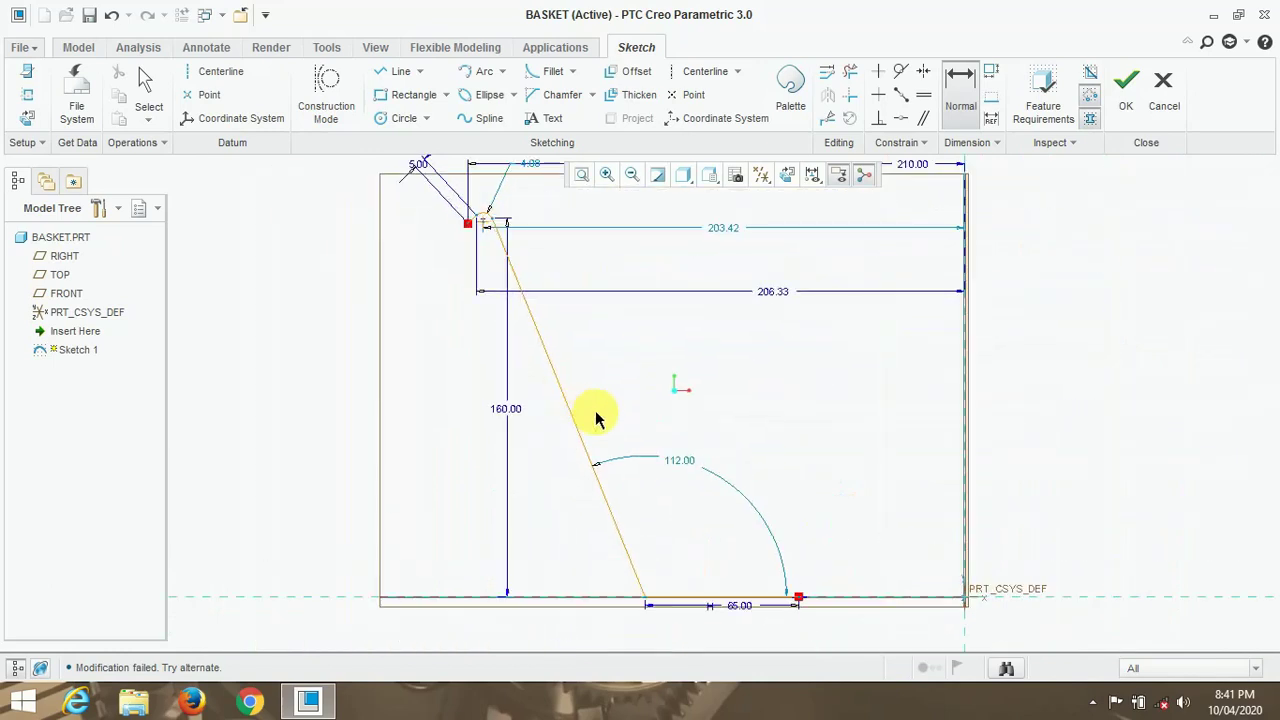
pyautogui.doubleClick(737, 612)
pyautogui.write('68')
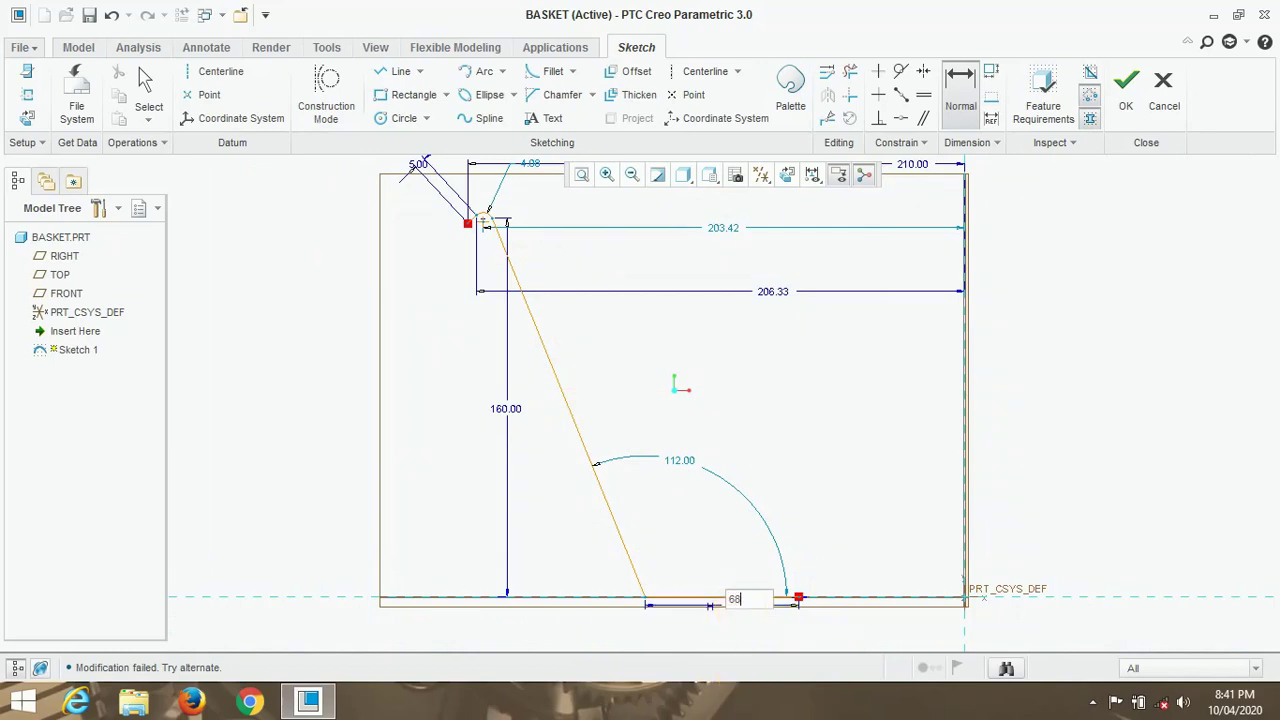
pyautogui.write('.0')
pyautogui.press('Return')
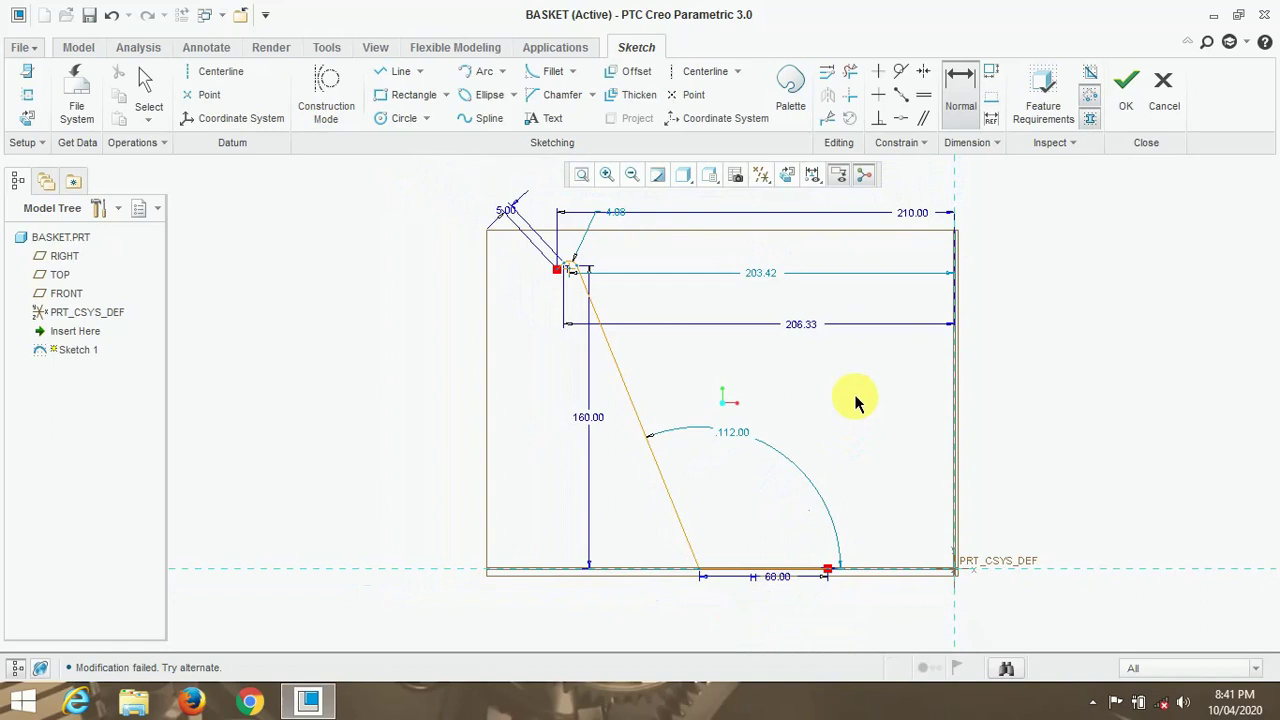
# Dimension the horizontal distance from the base line's inner end to the vertical reference as 70 mm.
pyautogui.scroll(-2, 826, 574)
pyautogui.click(828, 572)
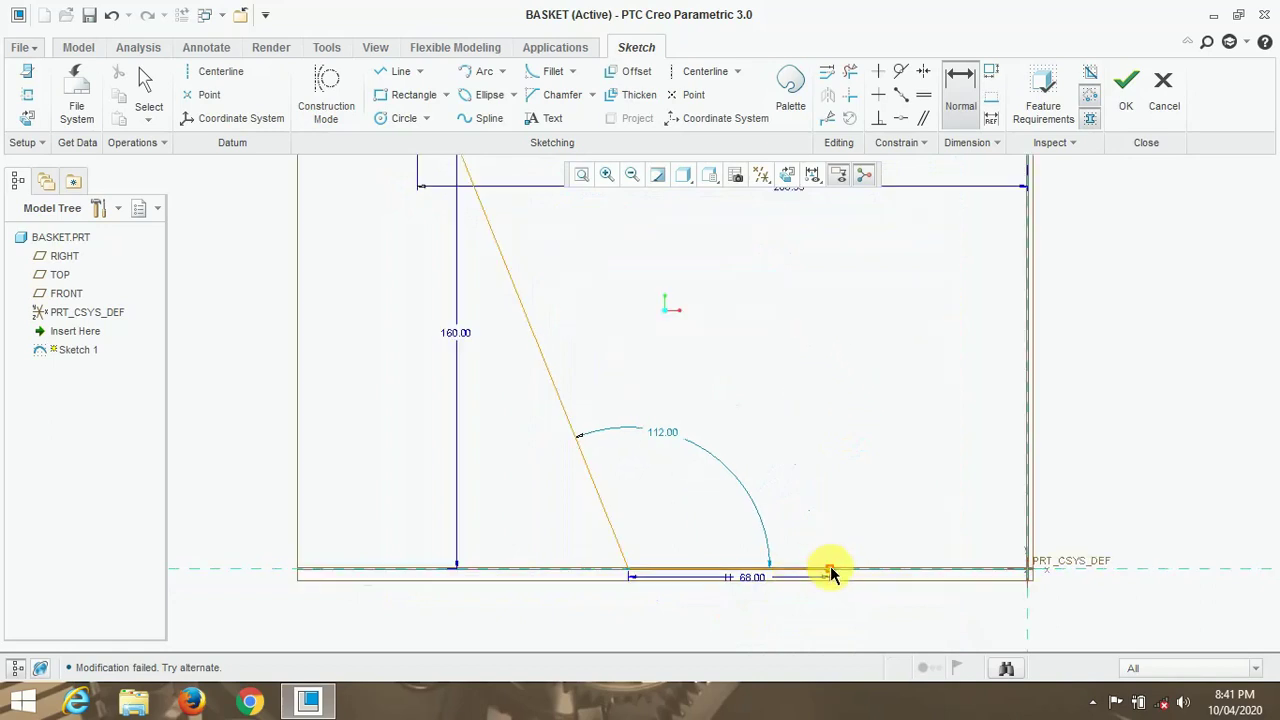
pyautogui.middleClick(905, 592)
pyautogui.write('6')
pyautogui.press('BackSpace')
pyautogui.write('70')
pyautogui.press('Return')
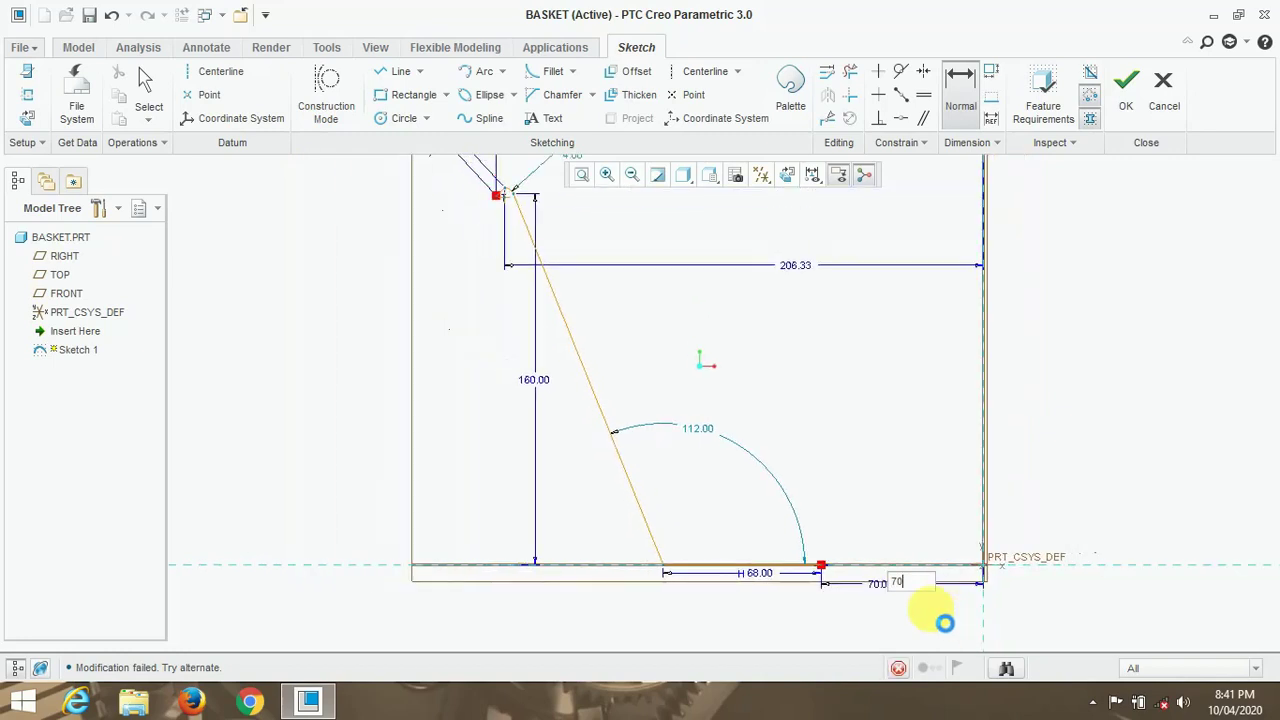
# Set the horizontal distance from the arc's free end to the vertical reference to 209 mm.
pyautogui.doubleClick(800, 328)
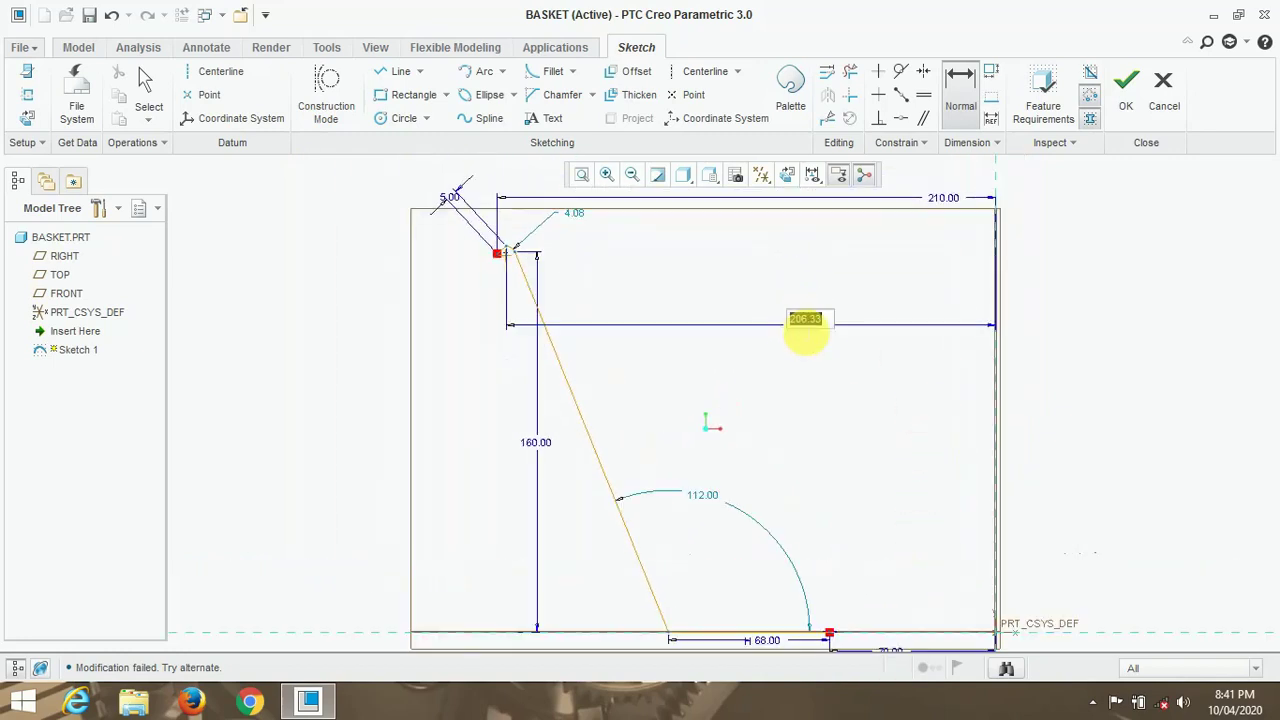
pyautogui.write('20')
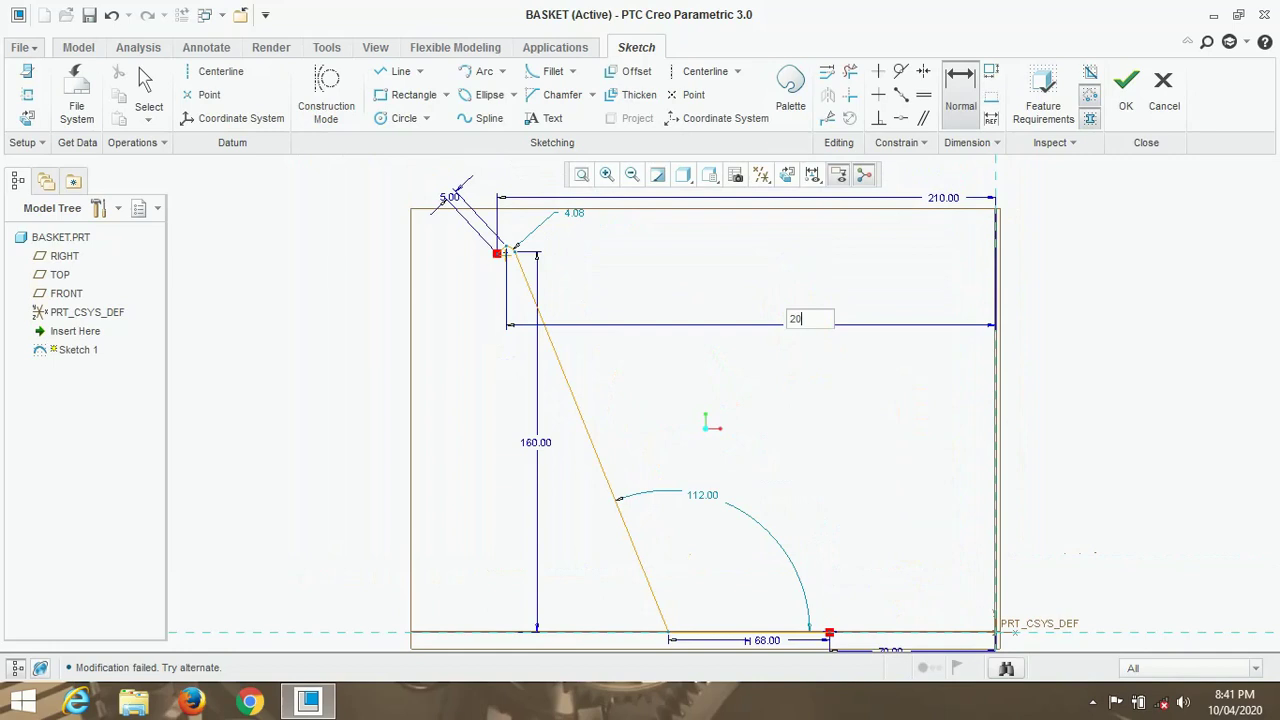
pyautogui.write('9')
pyautogui.scroll(5, 820, 371)
pyautogui.press('Return')
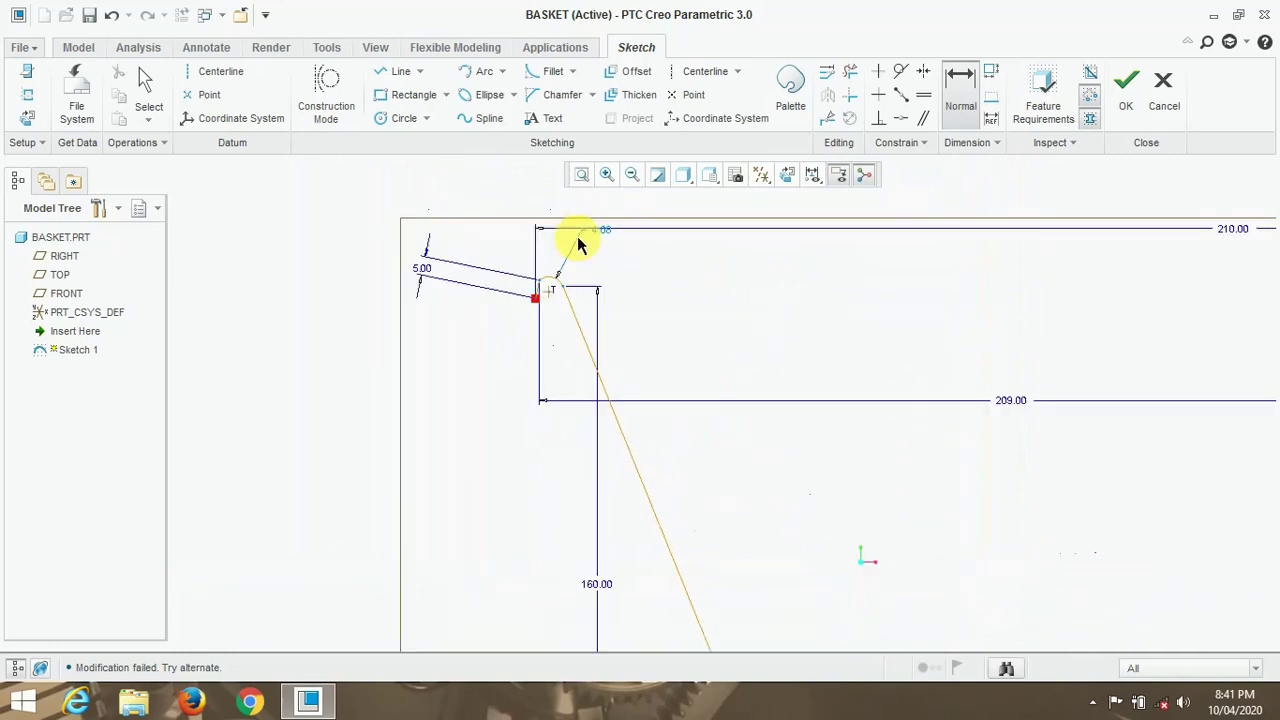
# Fillet the corner between the rim arc and the short outward line, accepting deletion of the conflicting dimensions.
pyautogui.moveTo(474, 305)
pyautogui.mouseDown()
pyautogui.moveTo(465, 330)
pyautogui.moveTo(482, 314)
pyautogui.mouseUp()
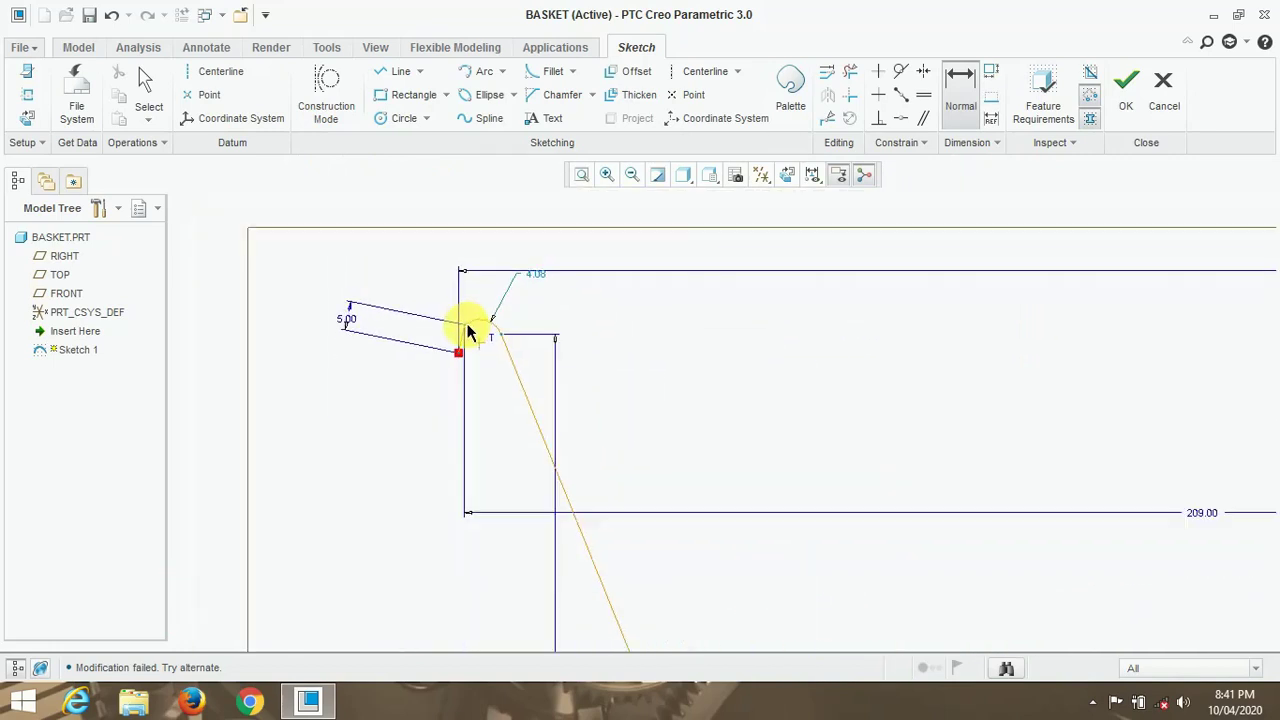
pyautogui.click(548, 80)
pyautogui.scroll(5, 500, 250)
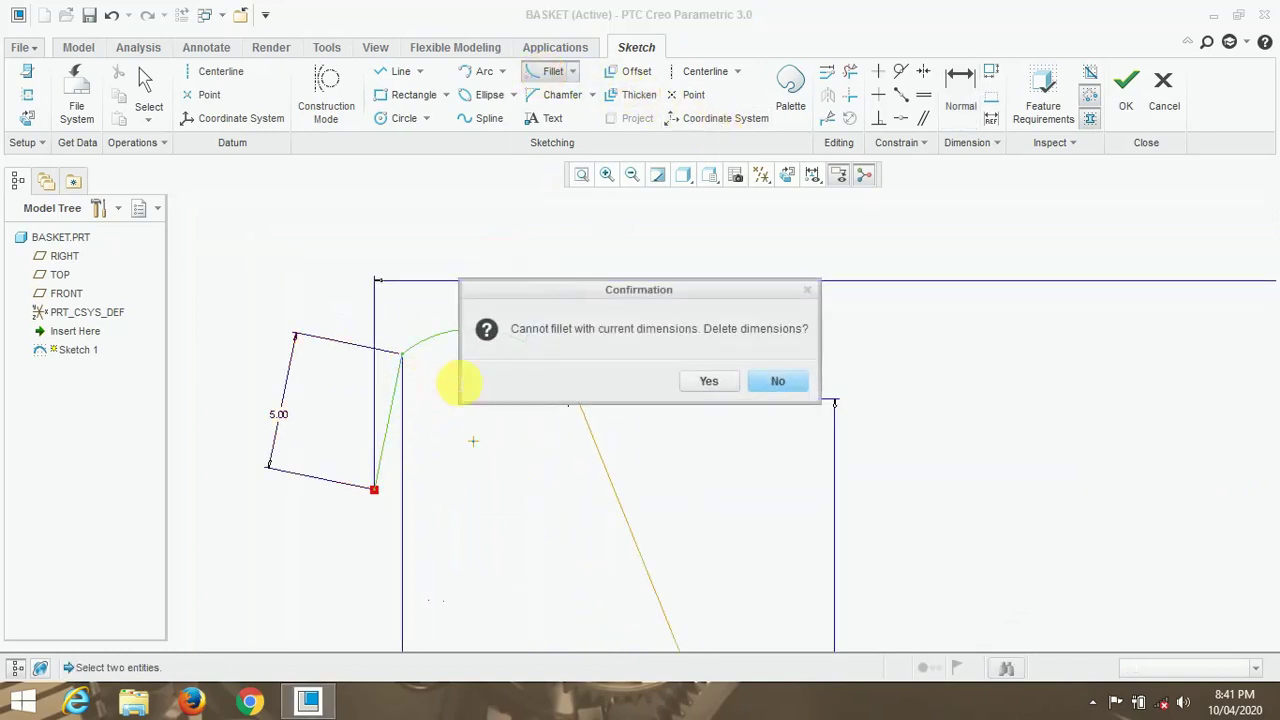
pyautogui.click(707, 384)
pyautogui.scroll(5, 495, 292)
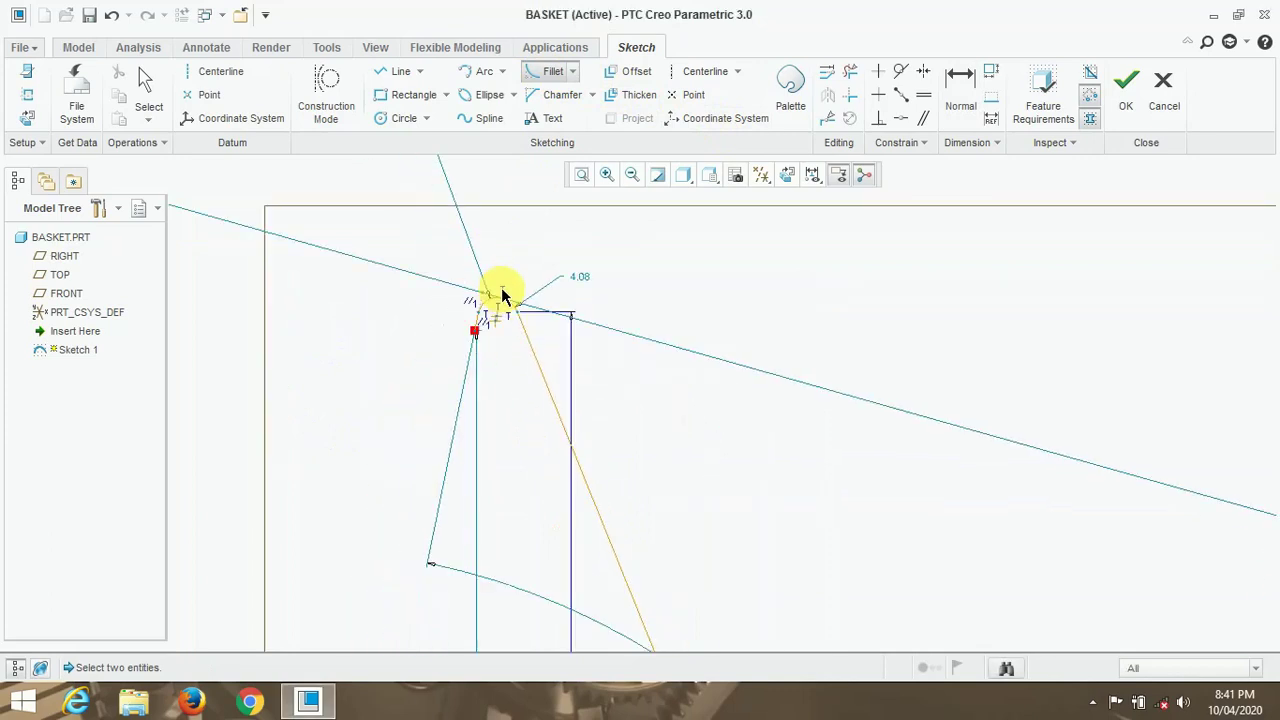
# Draw a shallow raised arc of about 313 mm radius from the base line's inner end to the vertical reference.
pyautogui.scroll(-5, 489, 289)
pyautogui.scroll(4, 700, 531)
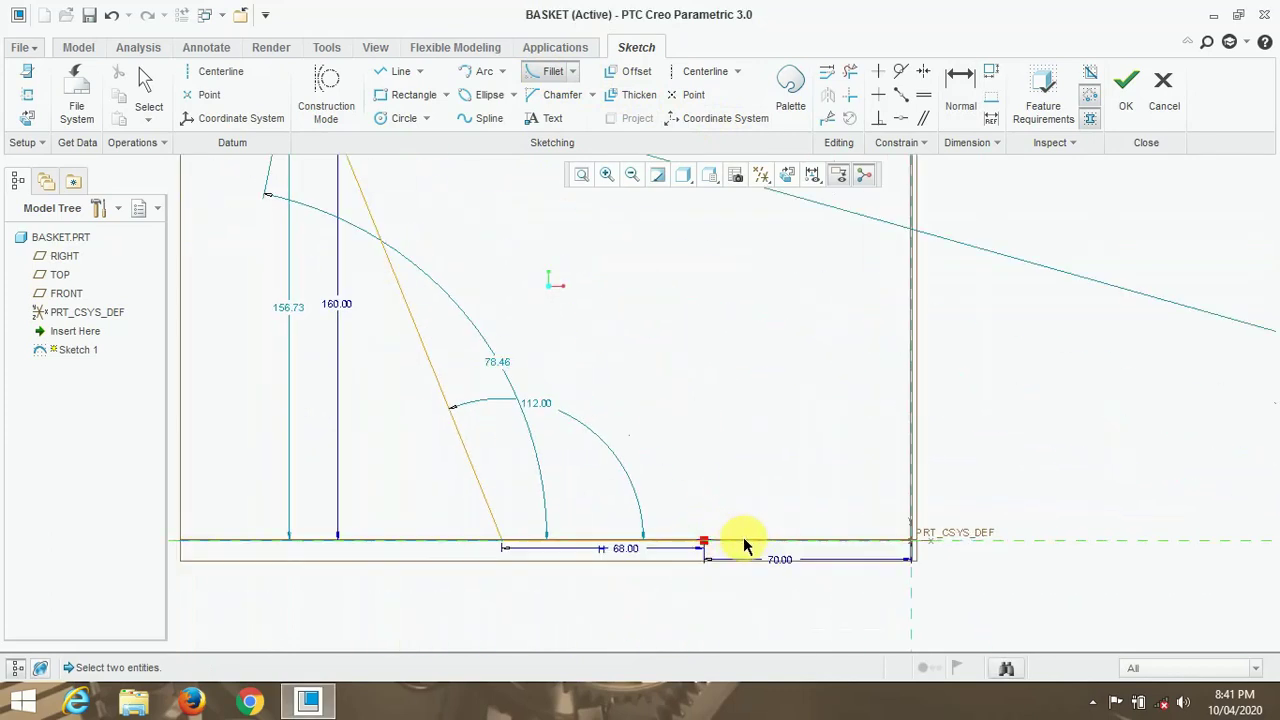
pyautogui.click(482, 70)
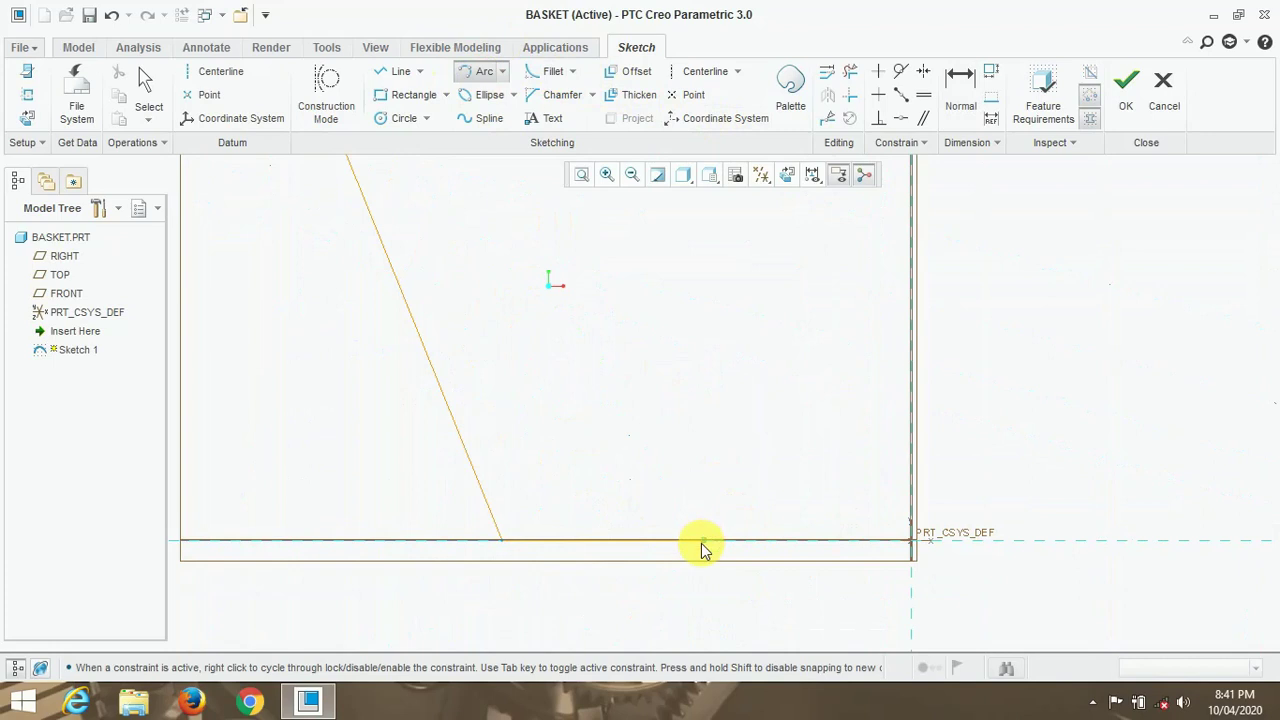
pyautogui.click(704, 541)
pyautogui.middleClick(912, 520)
pyautogui.click(913, 508)
pyautogui.click(704, 540)
pyautogui.click(788, 520)
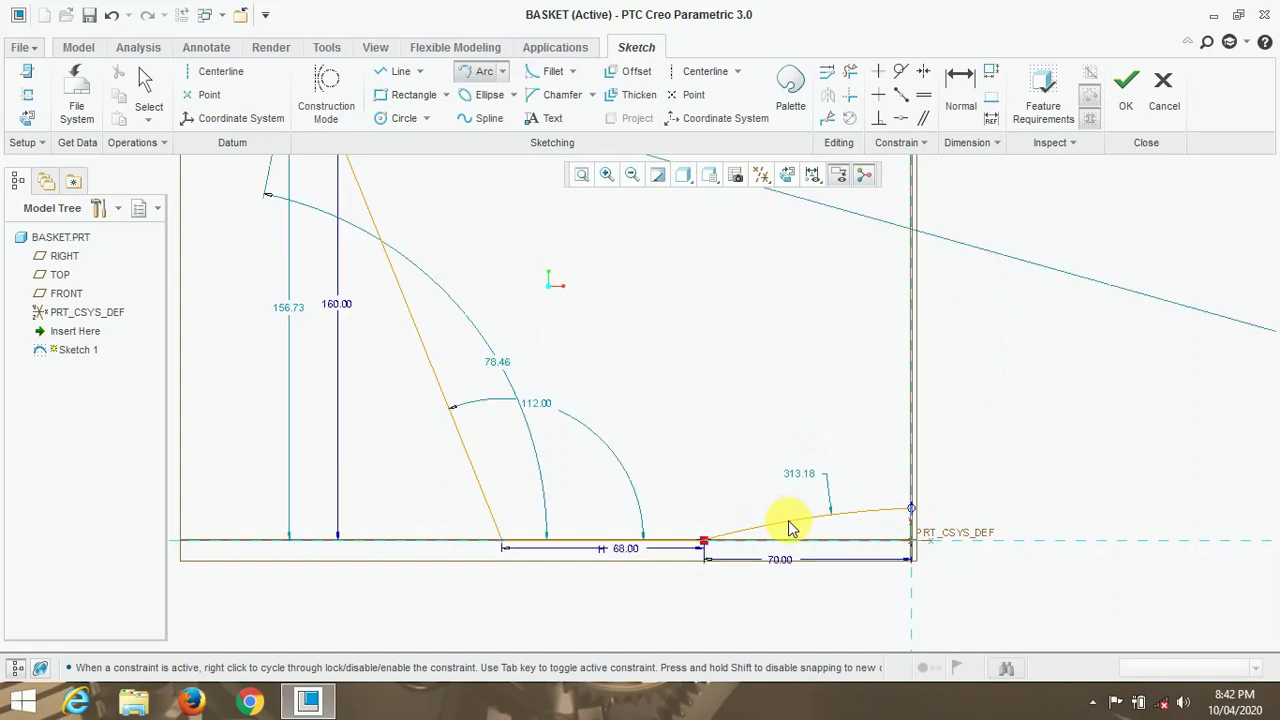
pyautogui.middleClick(1020, 490)
# Dimension the height of the shallow arc's end on the vertical reference above the horizontal reference as 10 mm.
pyautogui.scroll(3, 966, 512)
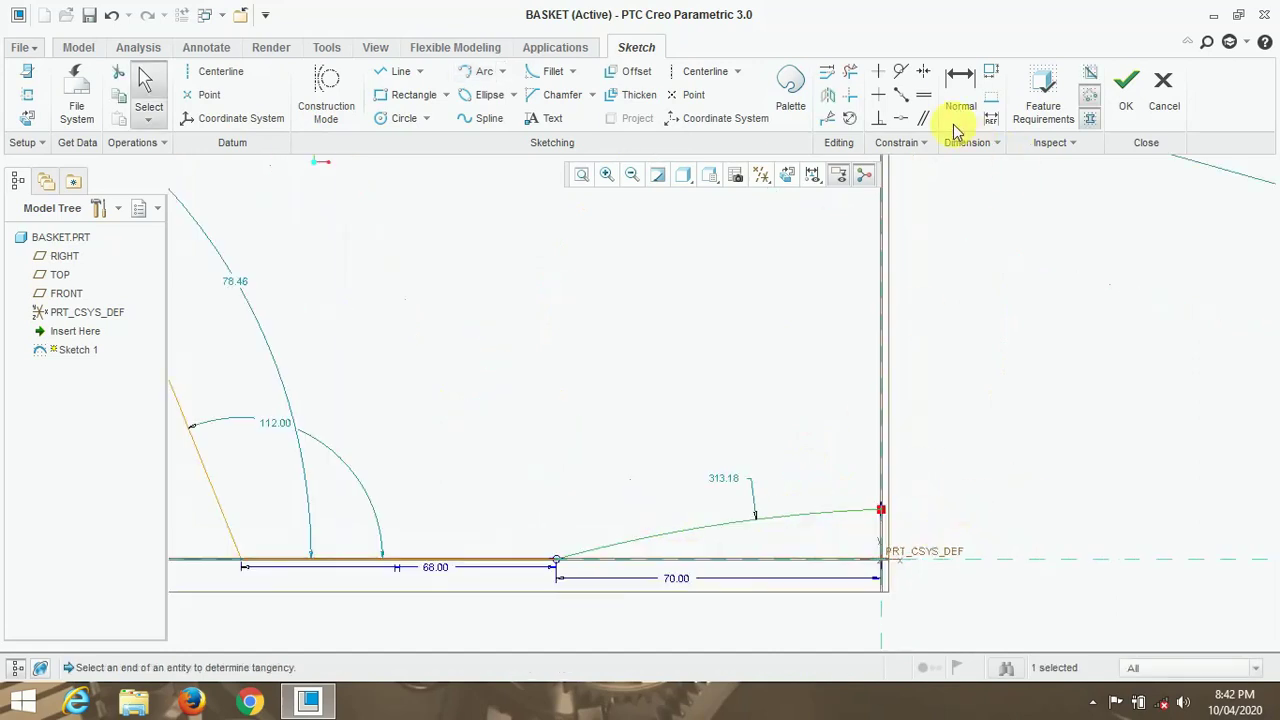
pyautogui.click(960, 88)
pyautogui.click(881, 511)
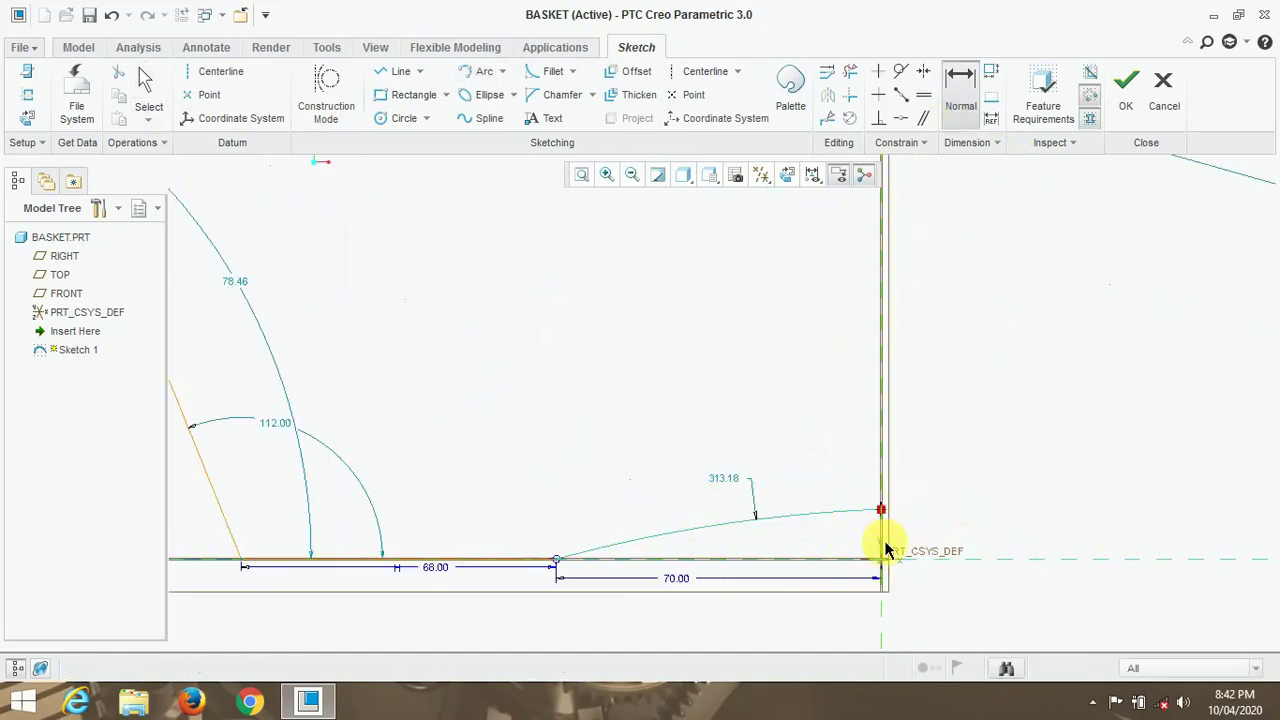
pyautogui.click(922, 560)
pyautogui.middleClick(975, 515)
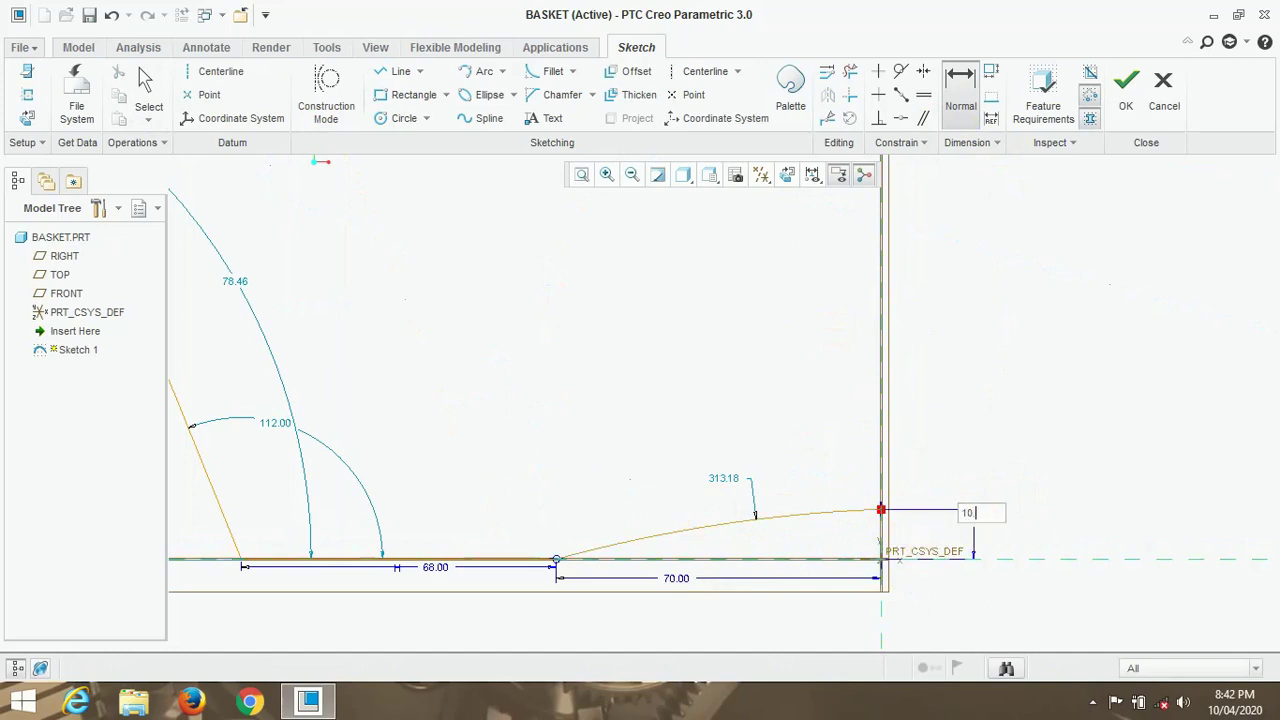
pyautogui.write('10')
pyautogui.scroll(-3, 1046, 549)
pyautogui.scroll(3, 1000, 543)
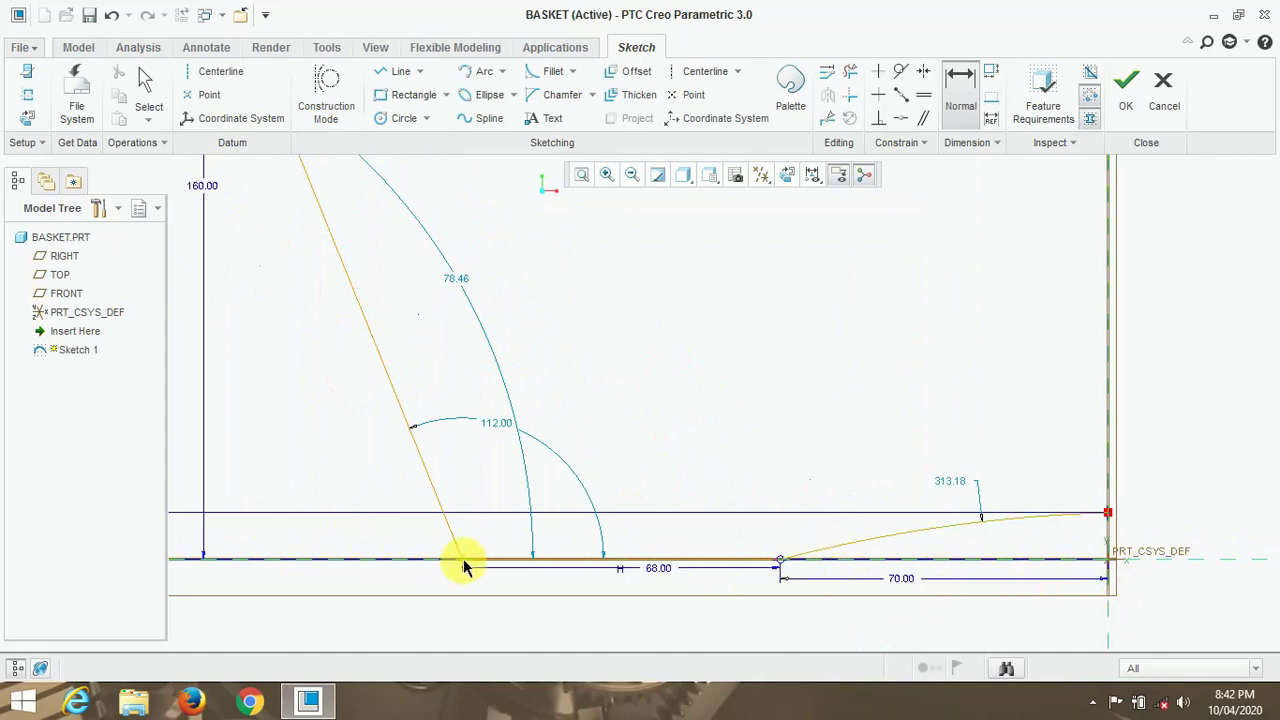
pyautogui.middleClick(713, 467)
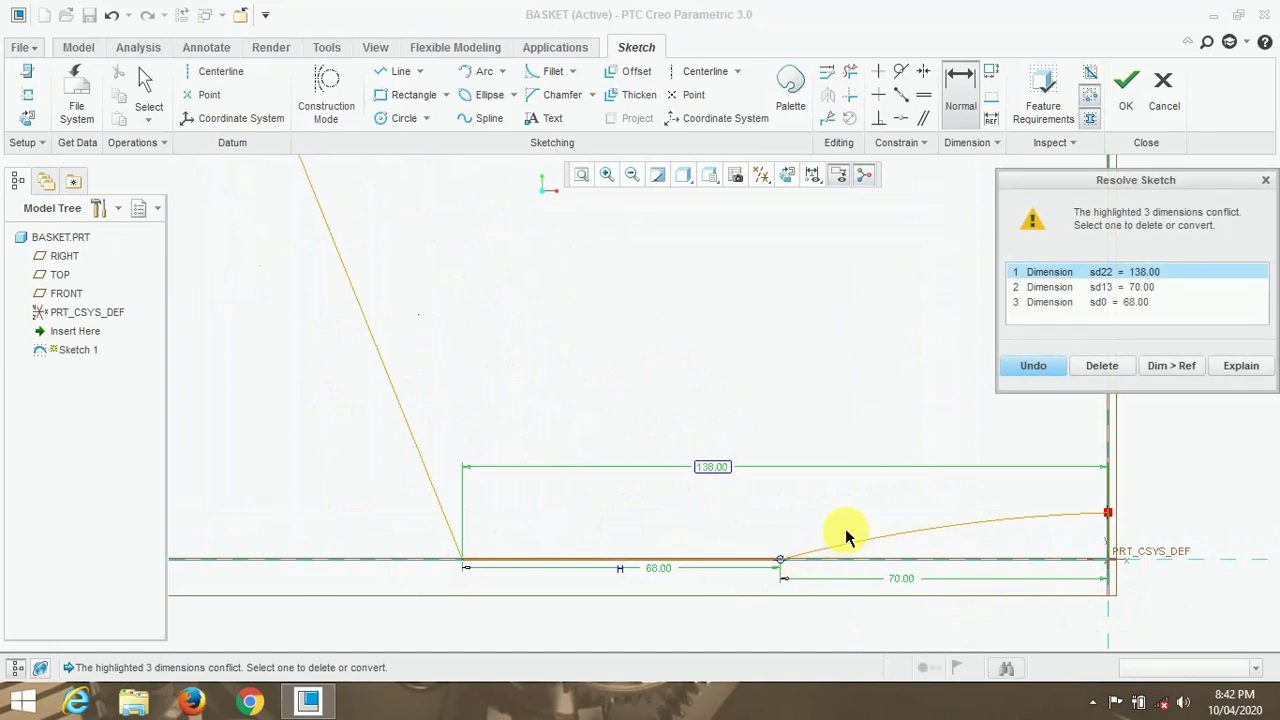
pyautogui.click(1265, 185)
pyautogui.scroll(-2, 649, 507)
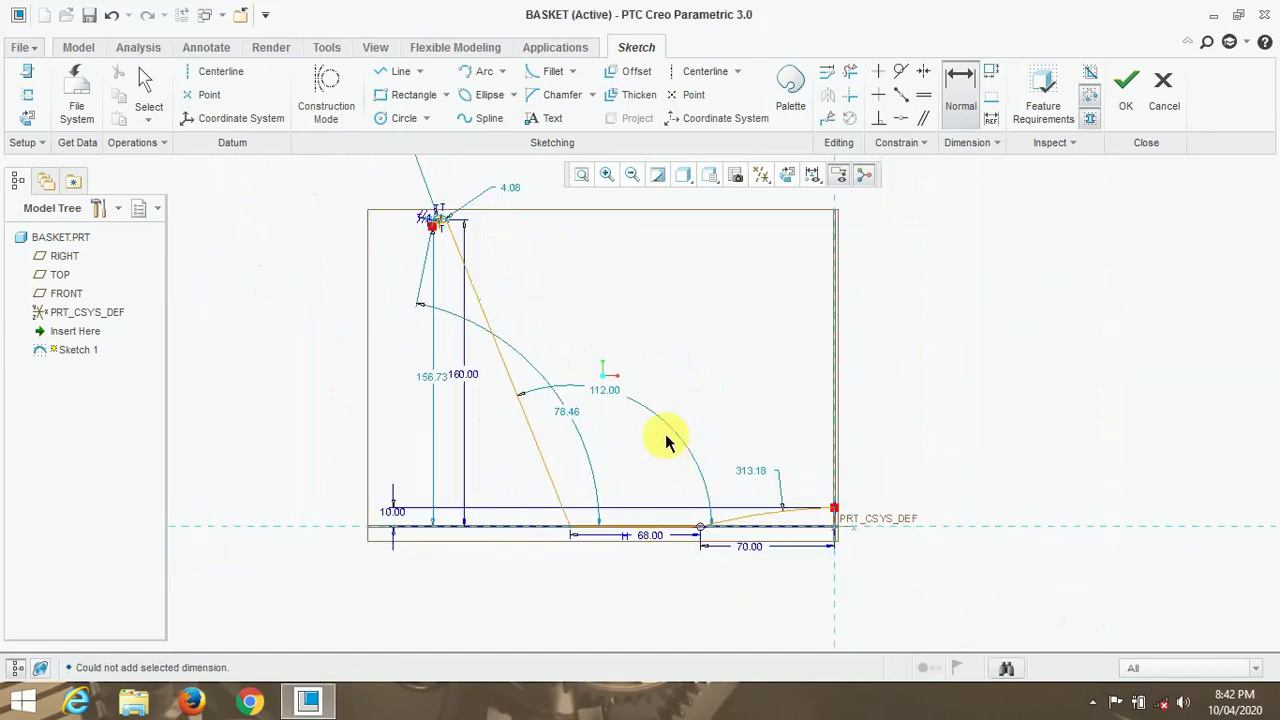
pyautogui.scroll(2, 437, 243)
pyautogui.scroll(2, 437, 190)
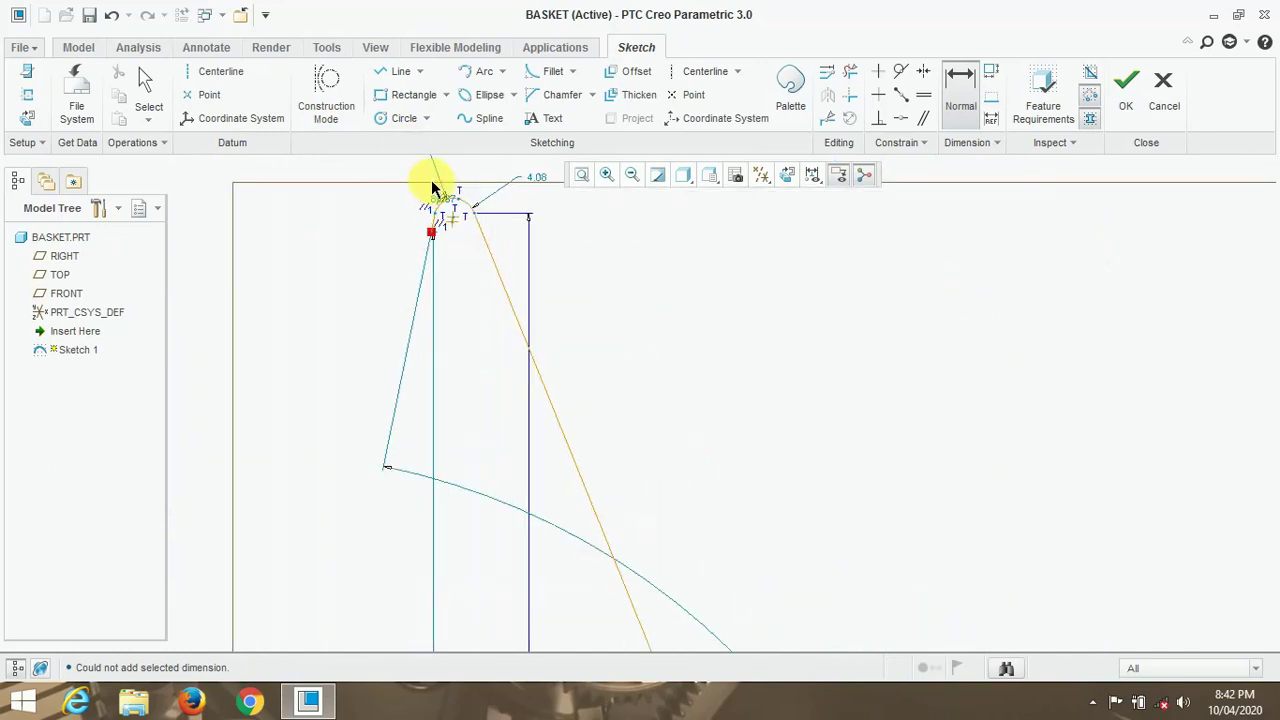
pyautogui.scroll(-4, 438, 225)
pyautogui.scroll(1, 571, 357)
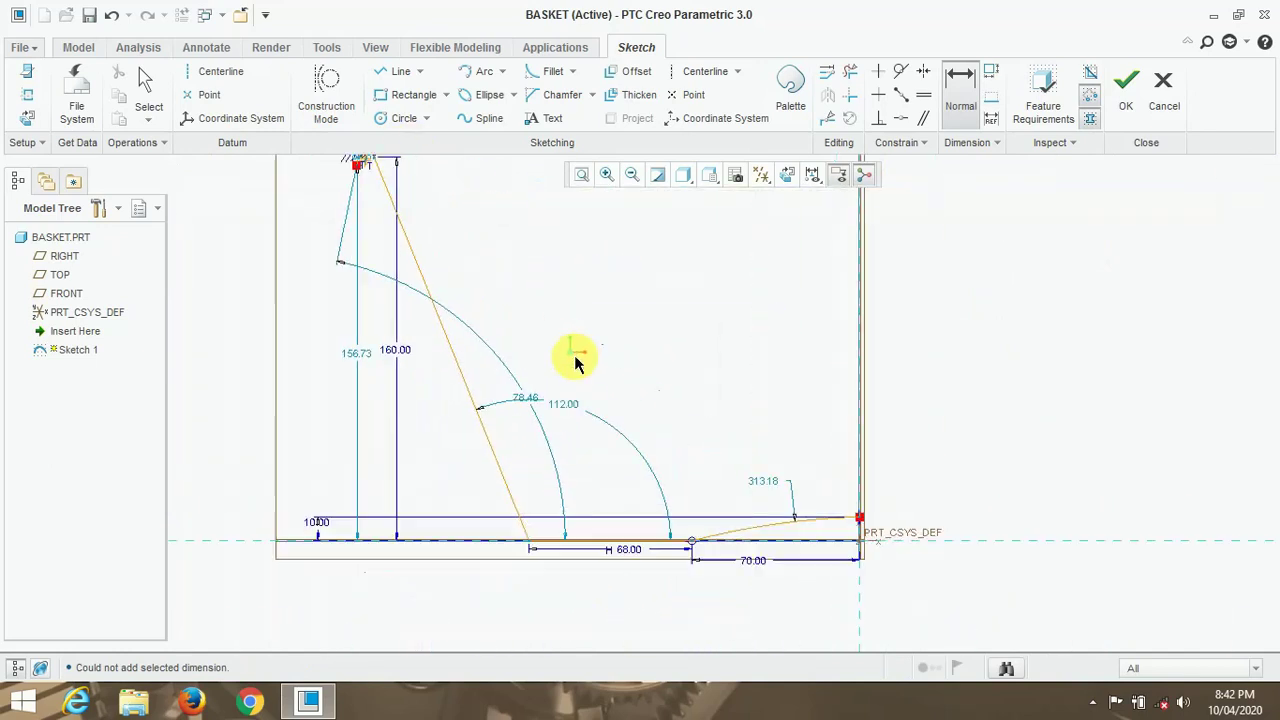
# Add a datum centerline along the vertical reference and complete the basket profile sketch.
pyautogui.click(220, 71)
pyautogui.scroll(-2, 586, 451)
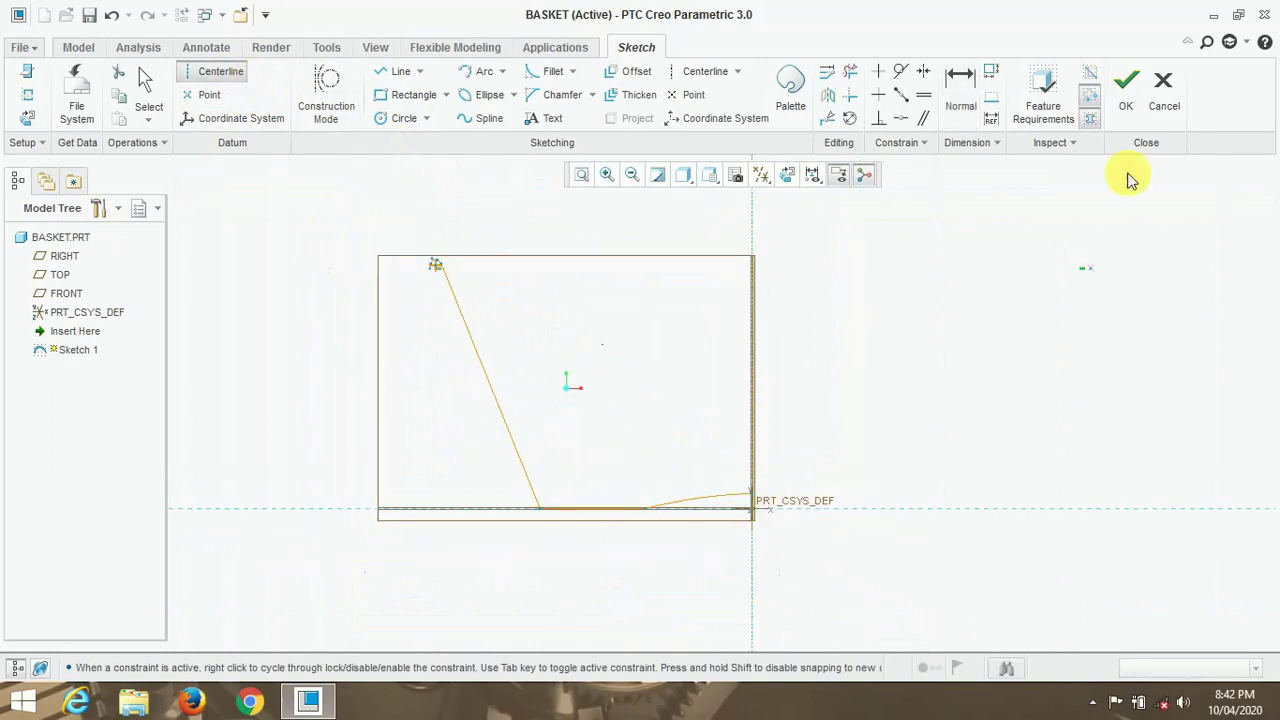
pyautogui.click(1124, 100)
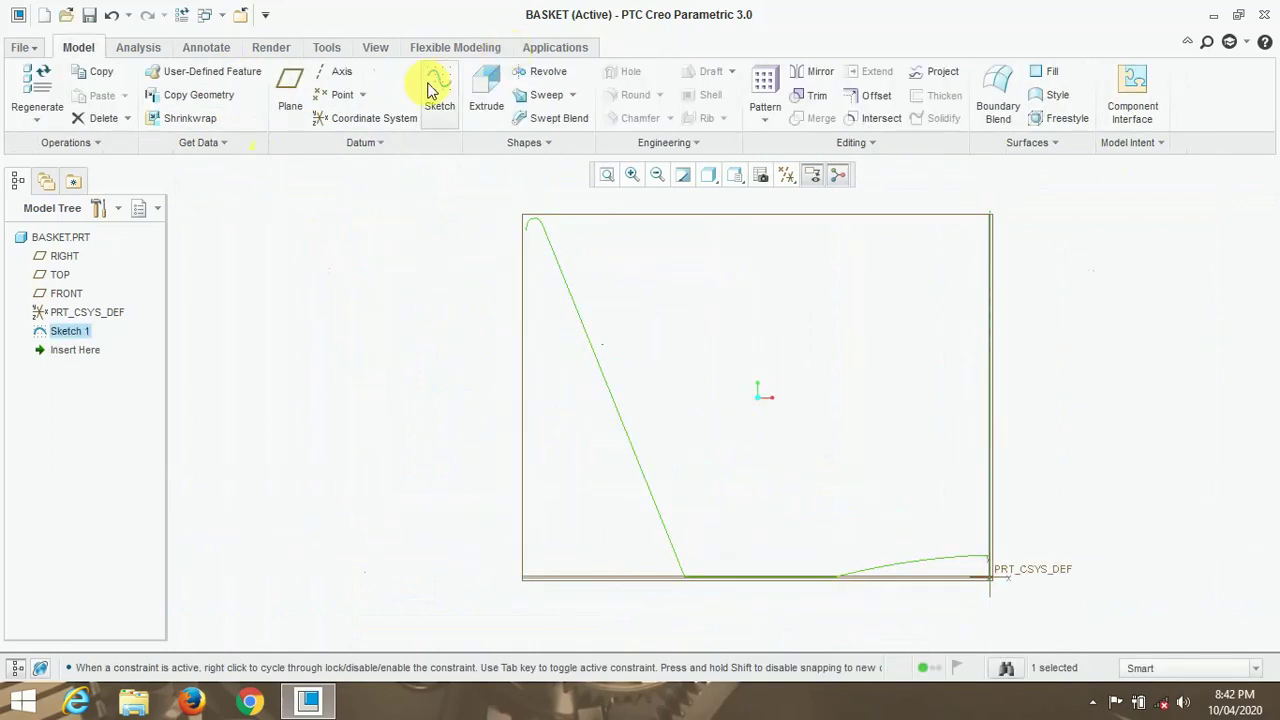
# Revolve the profile sketch 360° about its internal centerline as a surface.
pyautogui.click(540, 75)
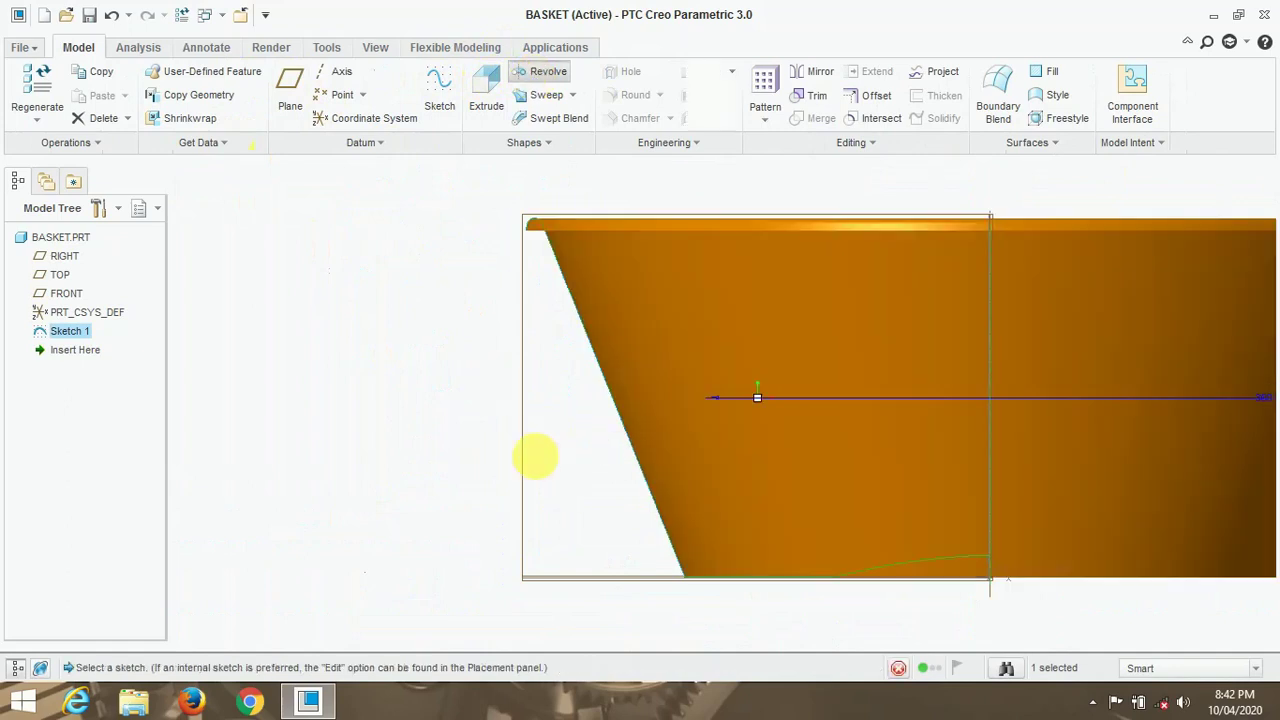
pyautogui.hotkey('ctrl', 'd')
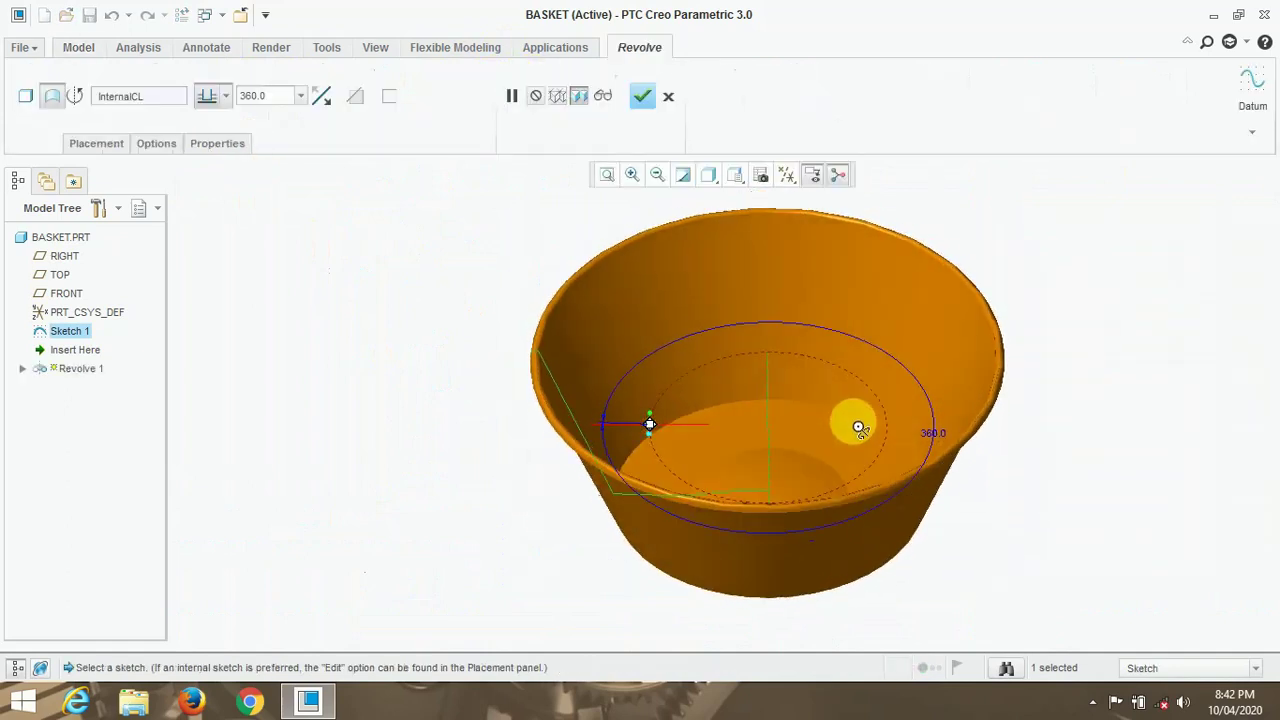
pyautogui.click(641, 96)
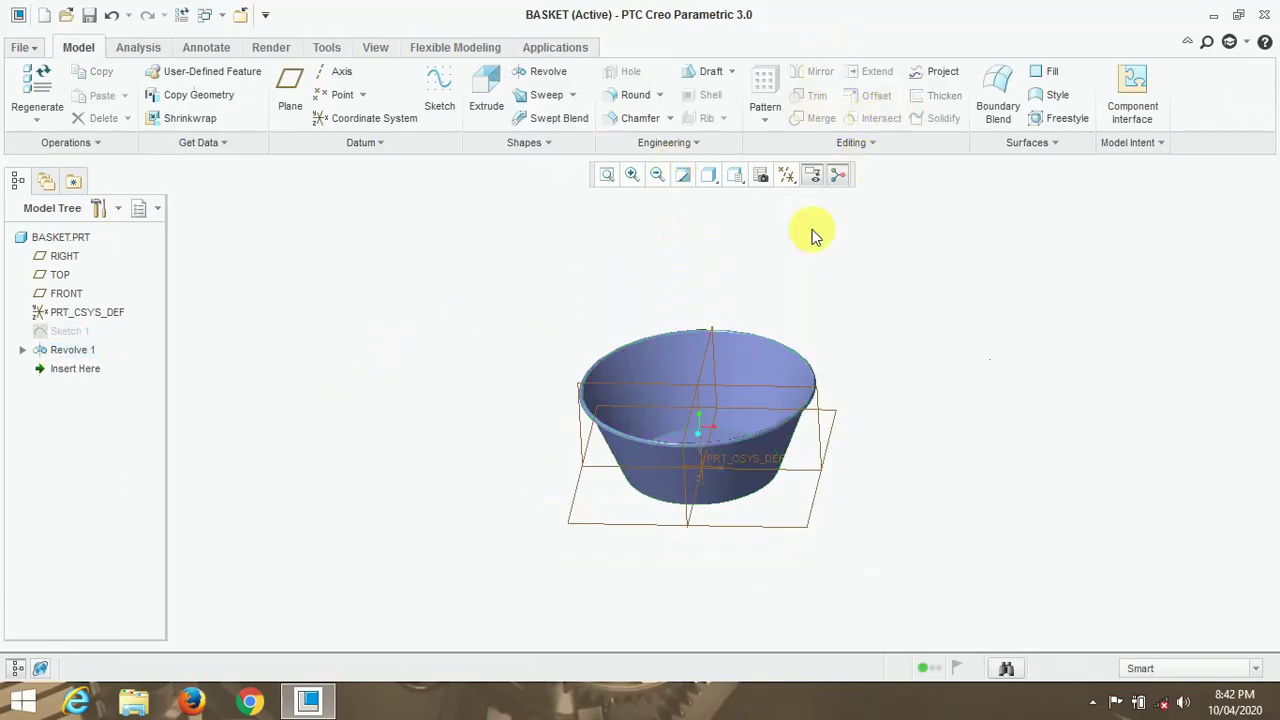
# Thicken the revolved basket surface with a thickness of 2.5 mm.
pyautogui.click(772, 337)
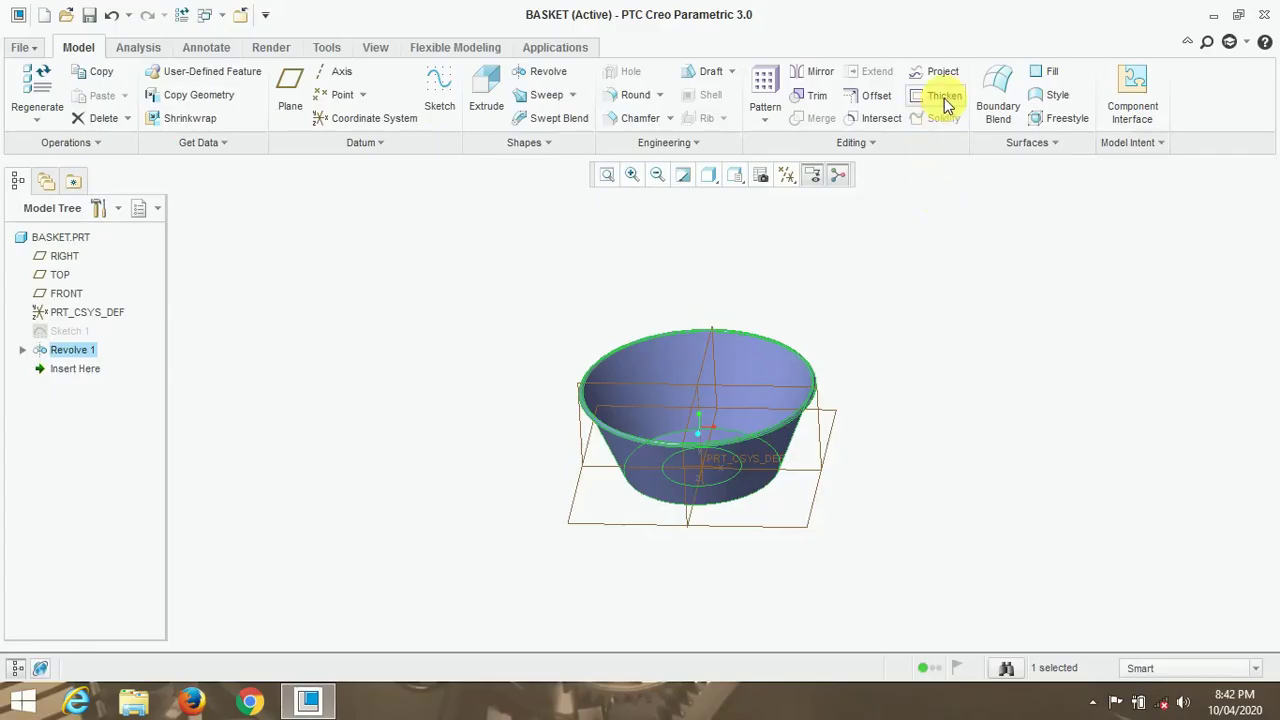
pyautogui.click(943, 100)
pyautogui.scroll(3, 650, 313)
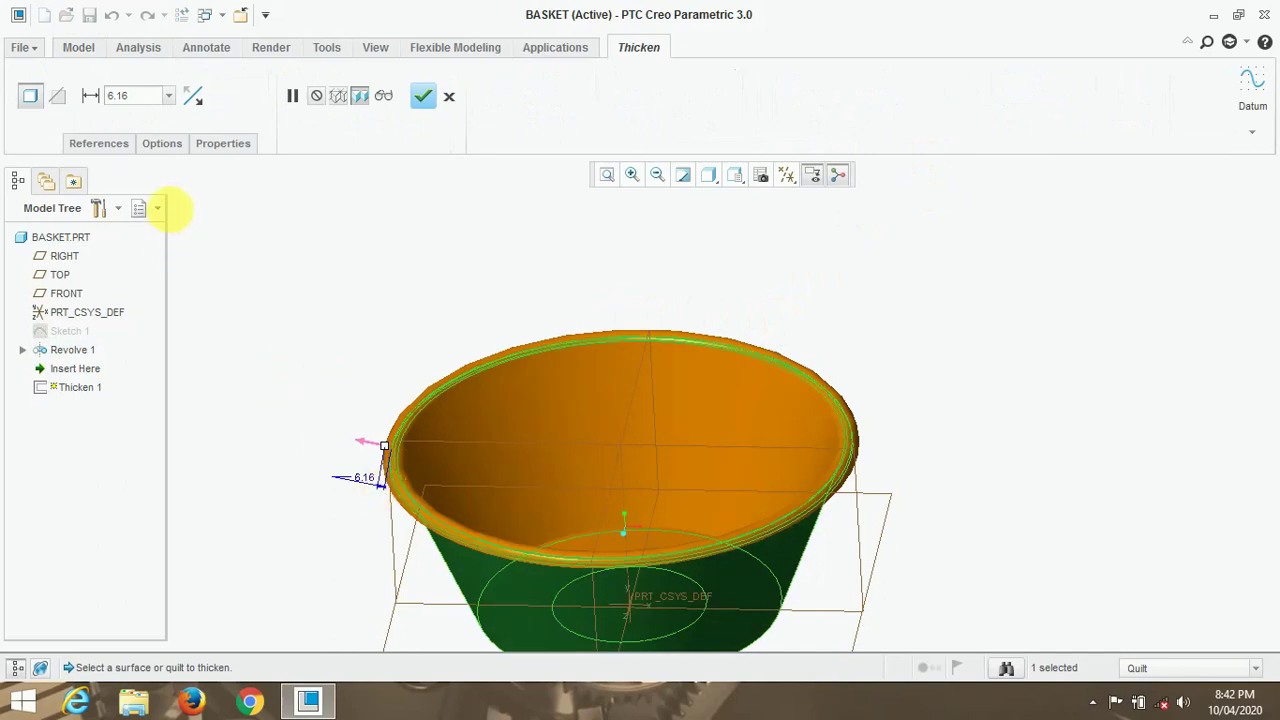
pyautogui.moveTo(140, 95); pyautogui.dragTo(100, 103)
pyautogui.write('3')
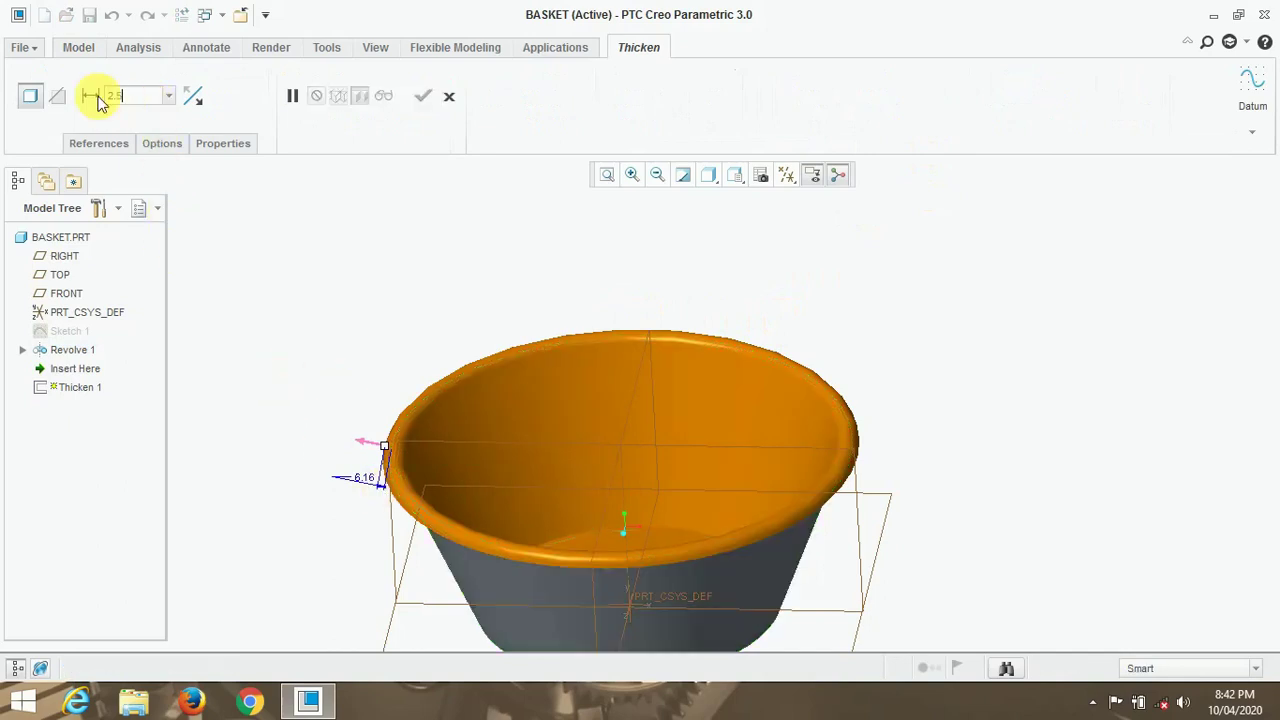
pyautogui.press('Return')
pyautogui.scroll(5, 414, 491)
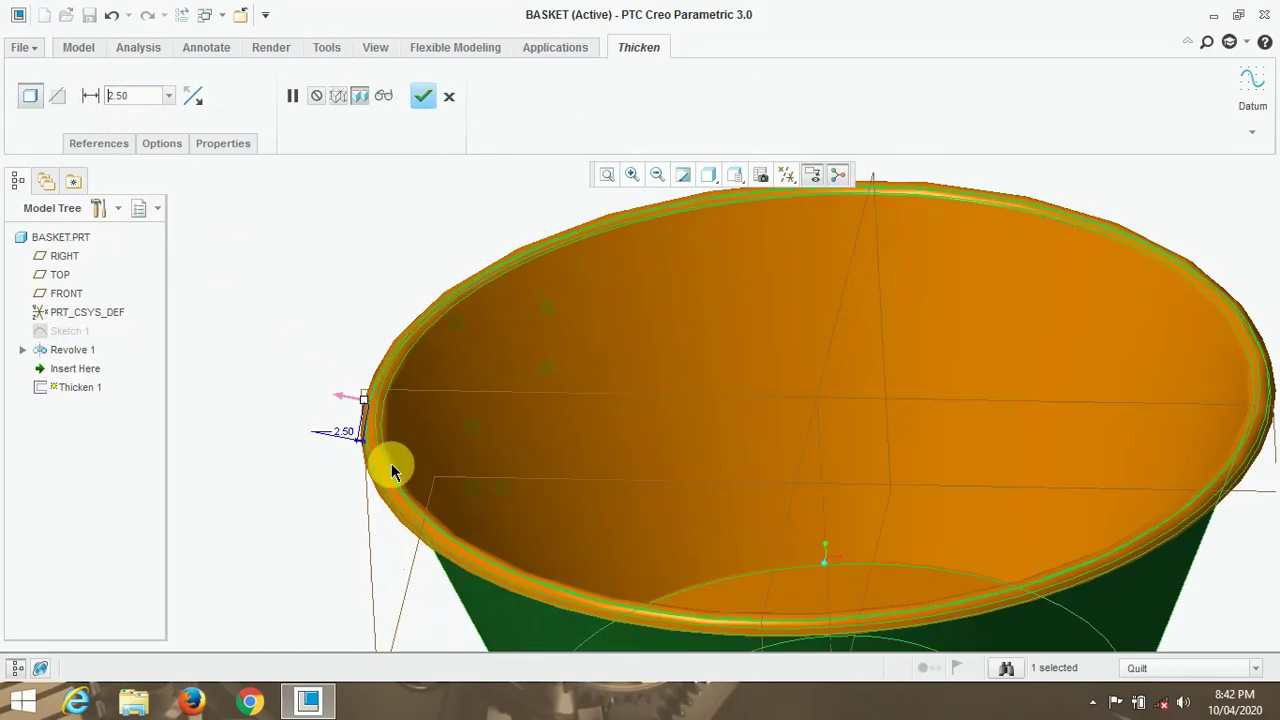
# Cycle the thickening side through its options back to the outward direction and complete the Thicken feature.
pyautogui.scroll(-4, 363, 330)
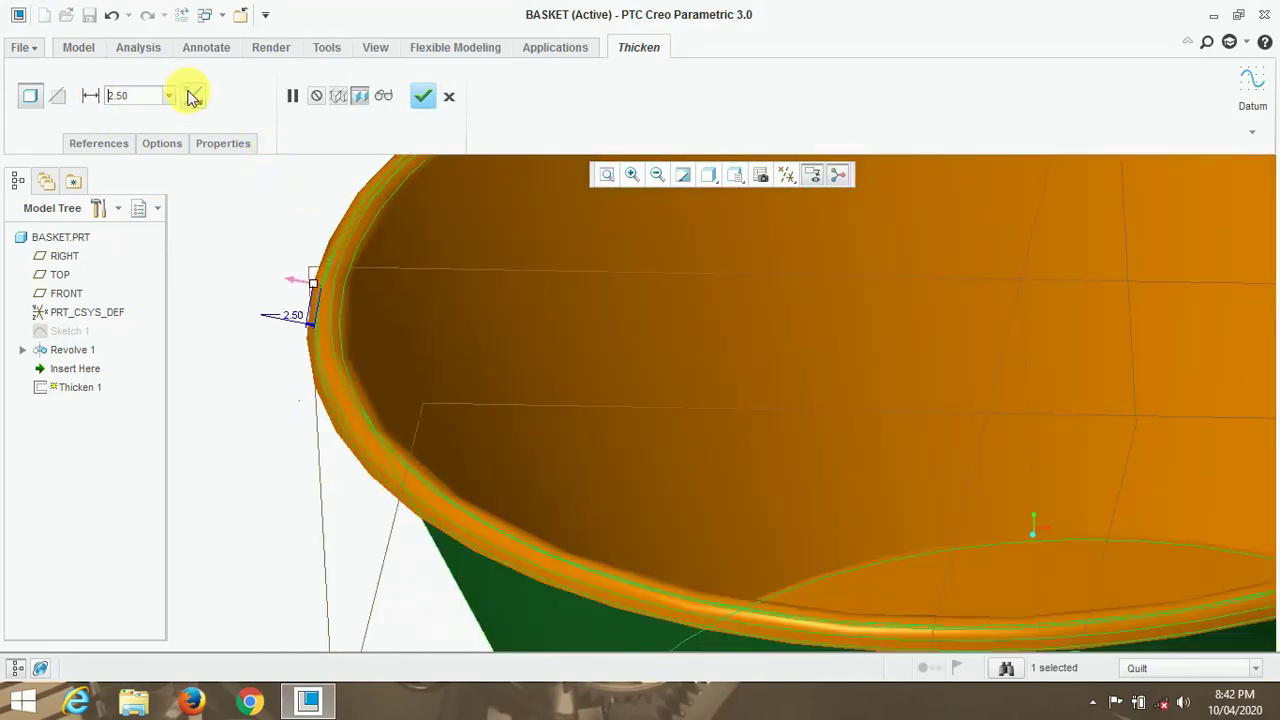
pyautogui.click(193, 95)
pyautogui.click(195, 98)
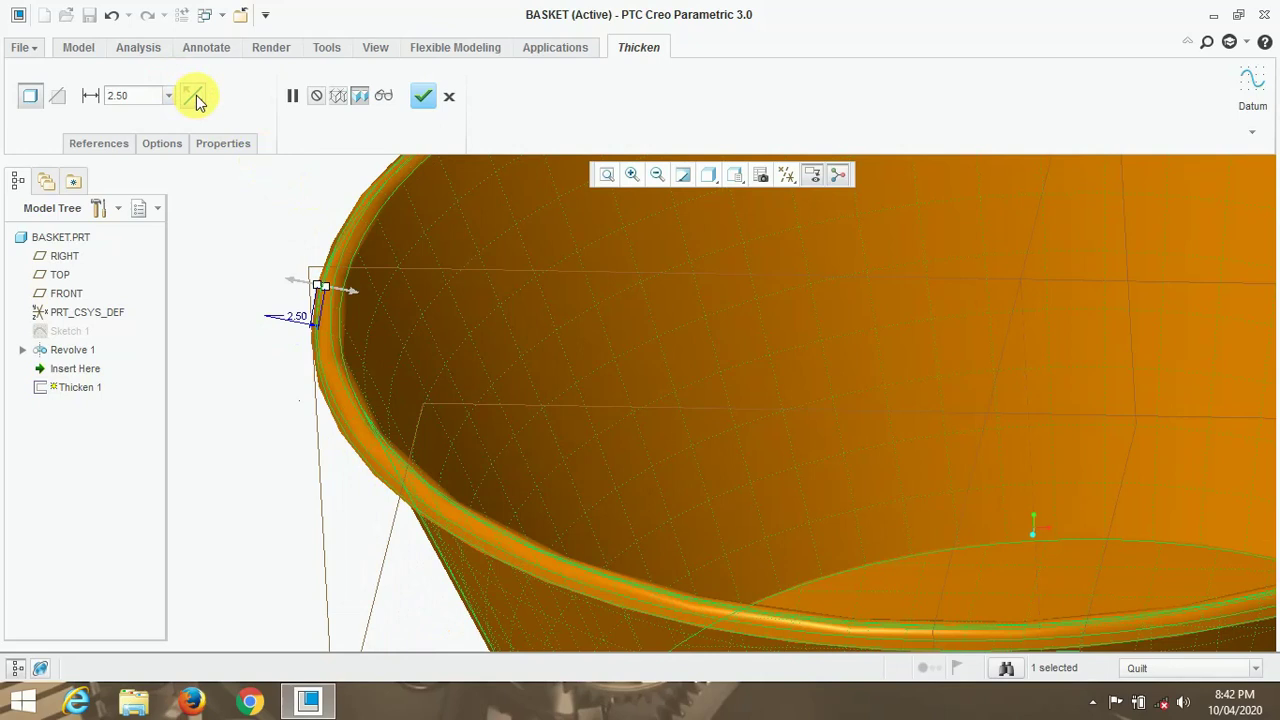
pyautogui.click(195, 99)
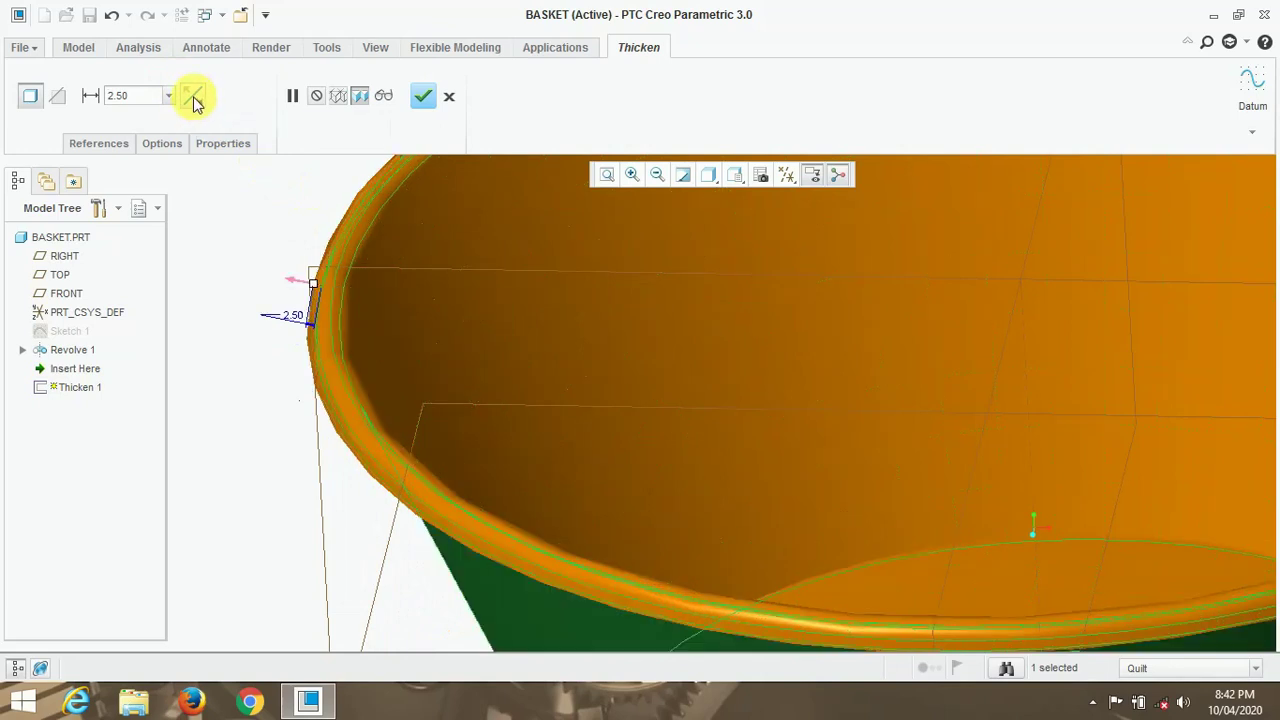
pyautogui.click(423, 95)
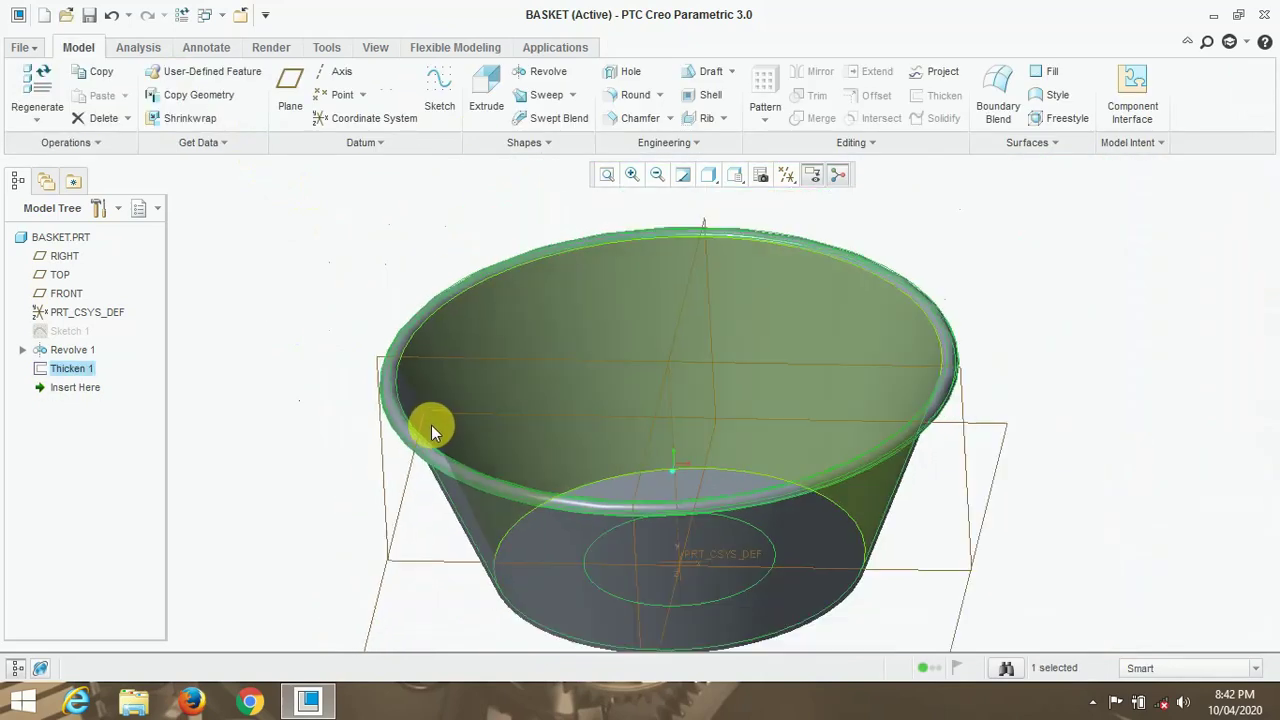
# Deselect the thickened basket and switch the model display to shaded with edges.
pyautogui.click(1045, 318)
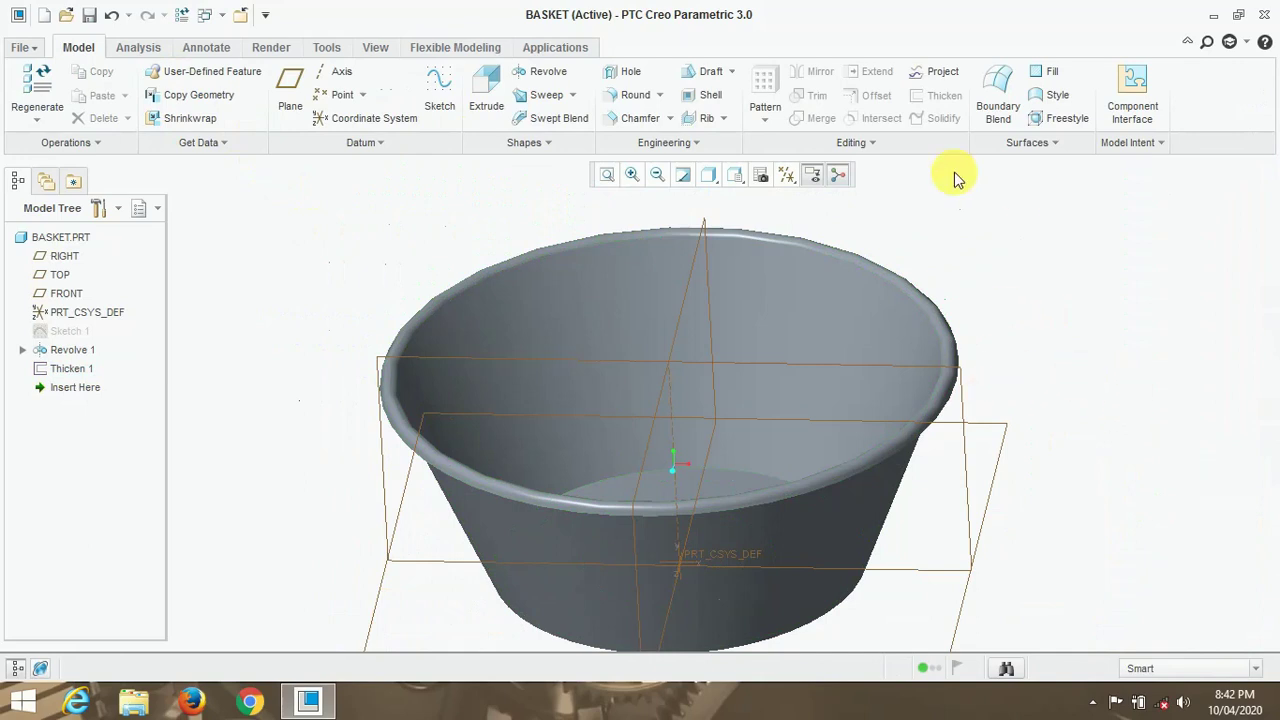
pyautogui.click(734, 176)
pyautogui.click(748, 217)
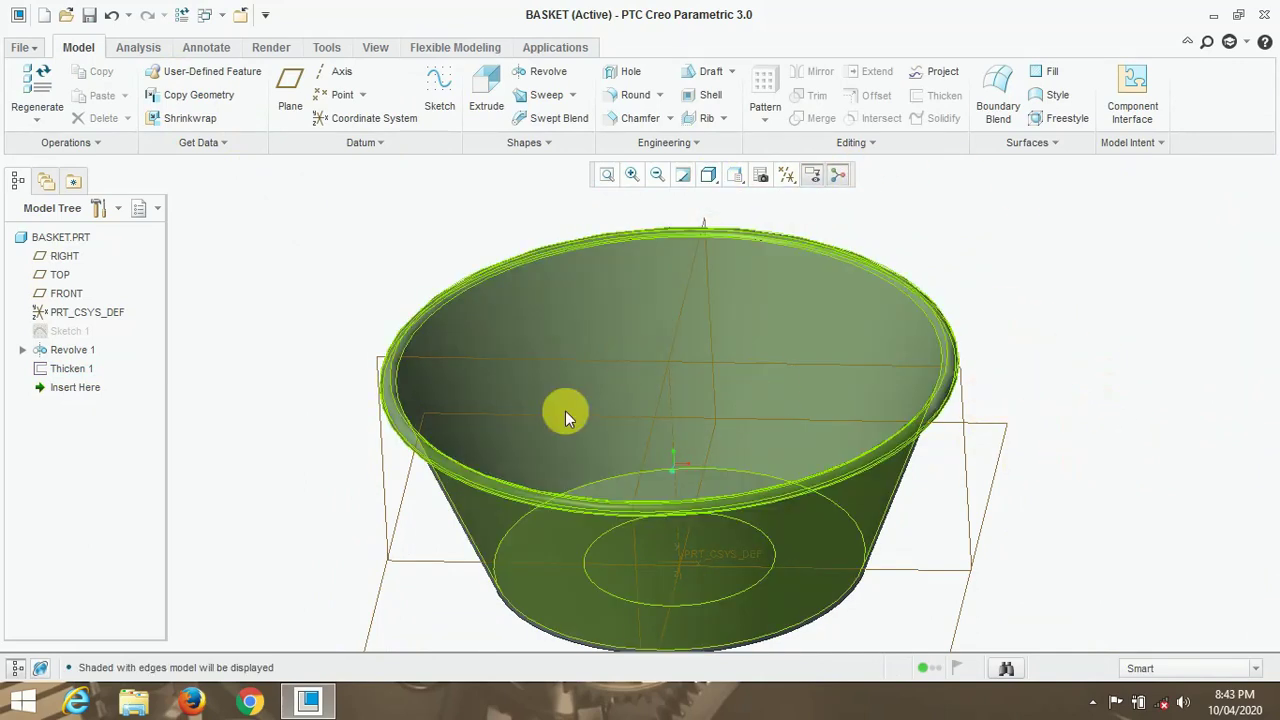
# Start a new sketch on the FRONT plane and orient the view parallel to it.
pyautogui.click(440, 82)
pyautogui.click(523, 357)
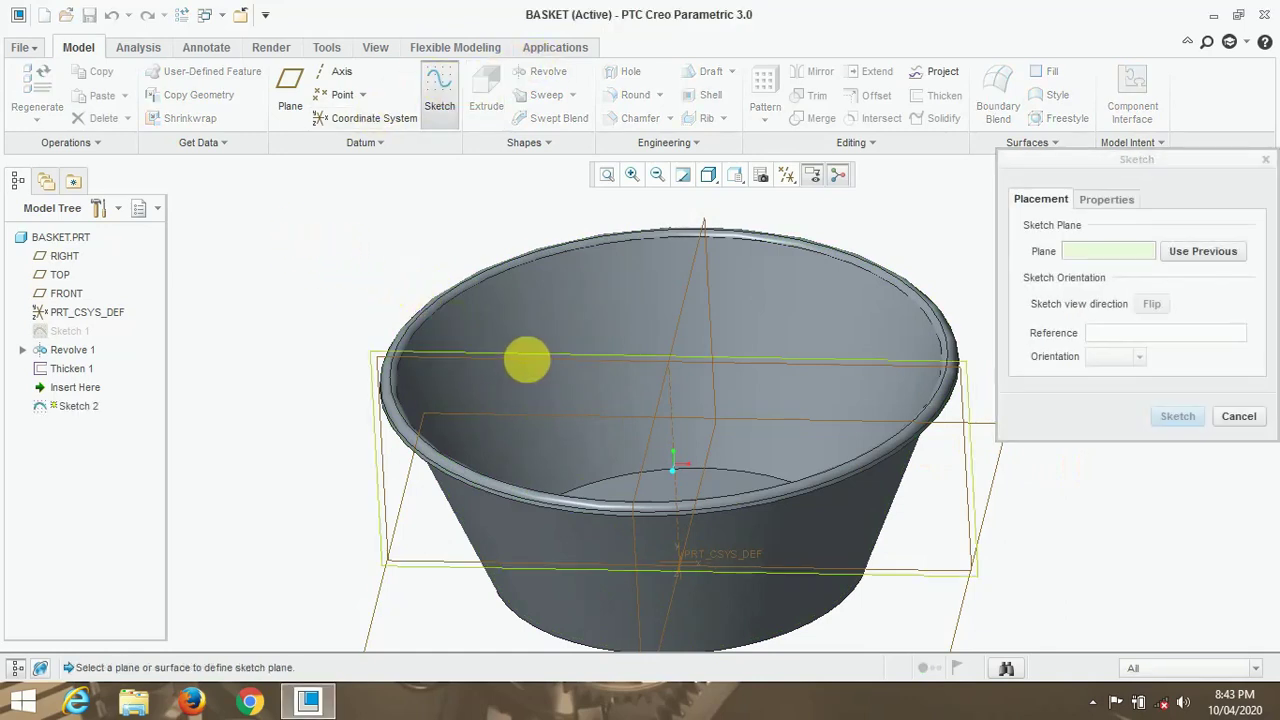
pyautogui.click(1177, 416)
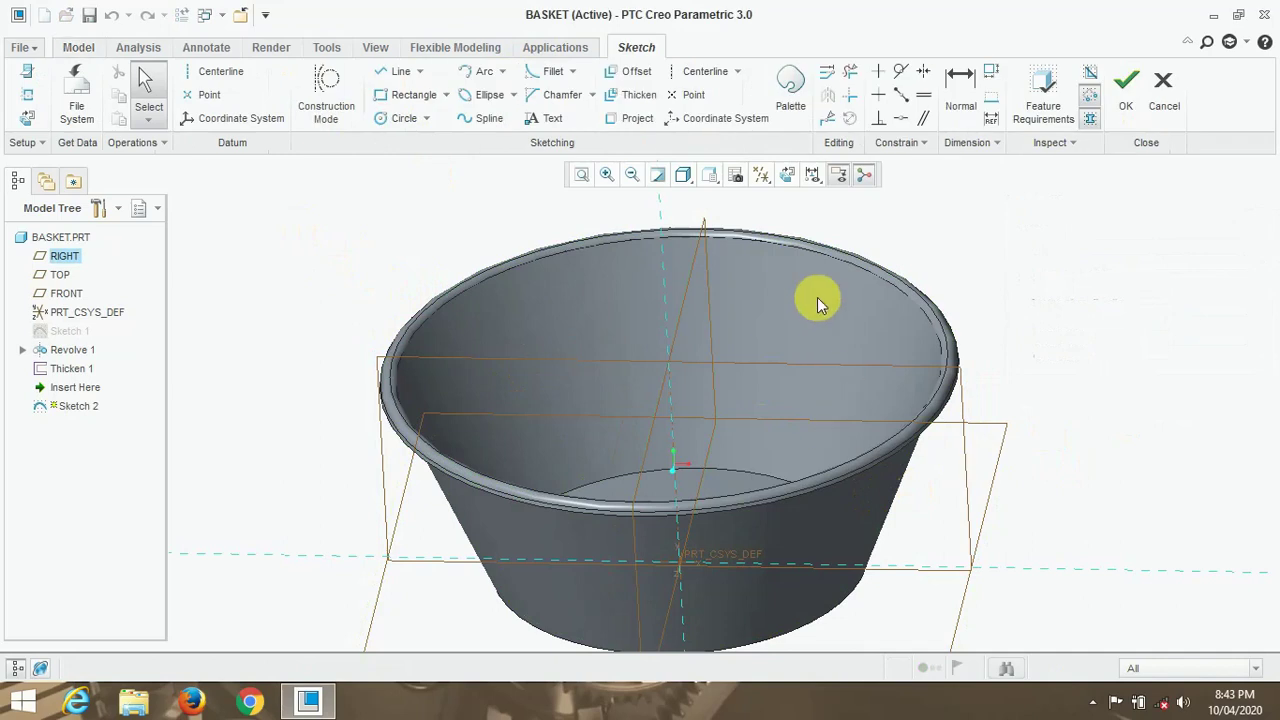
pyautogui.click(788, 176)
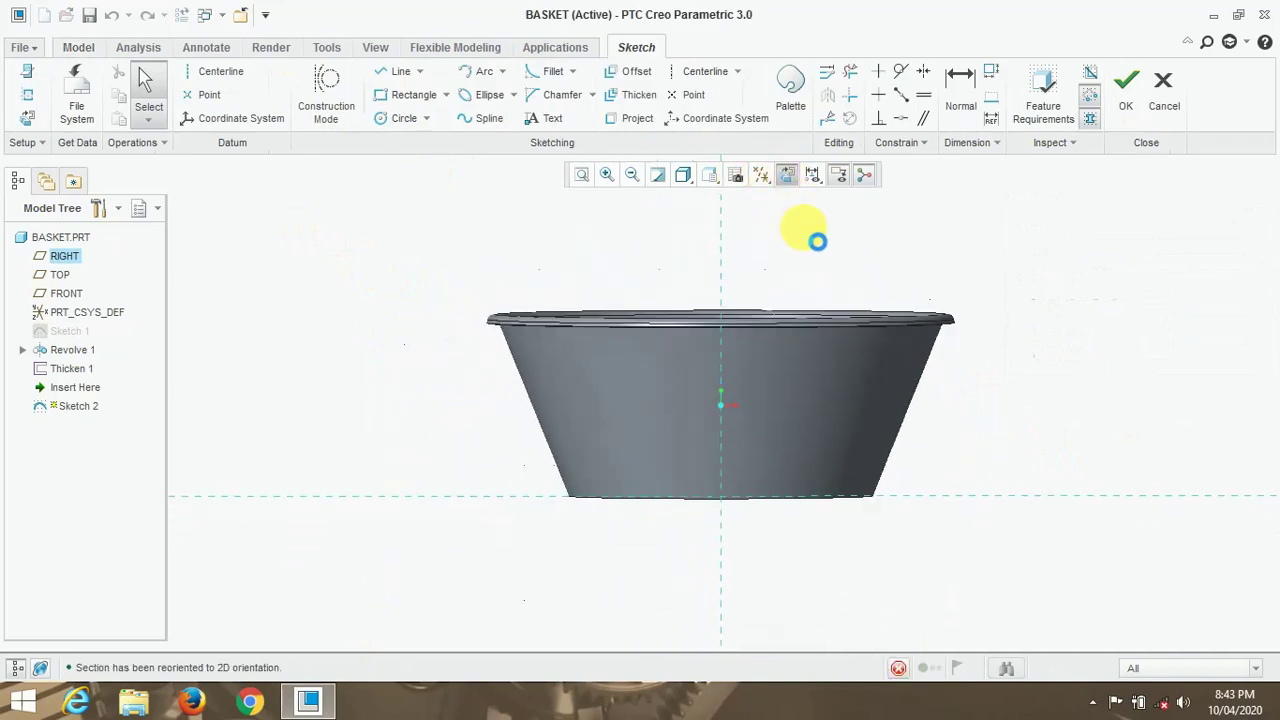
pyautogui.scroll(-3, 726, 334)
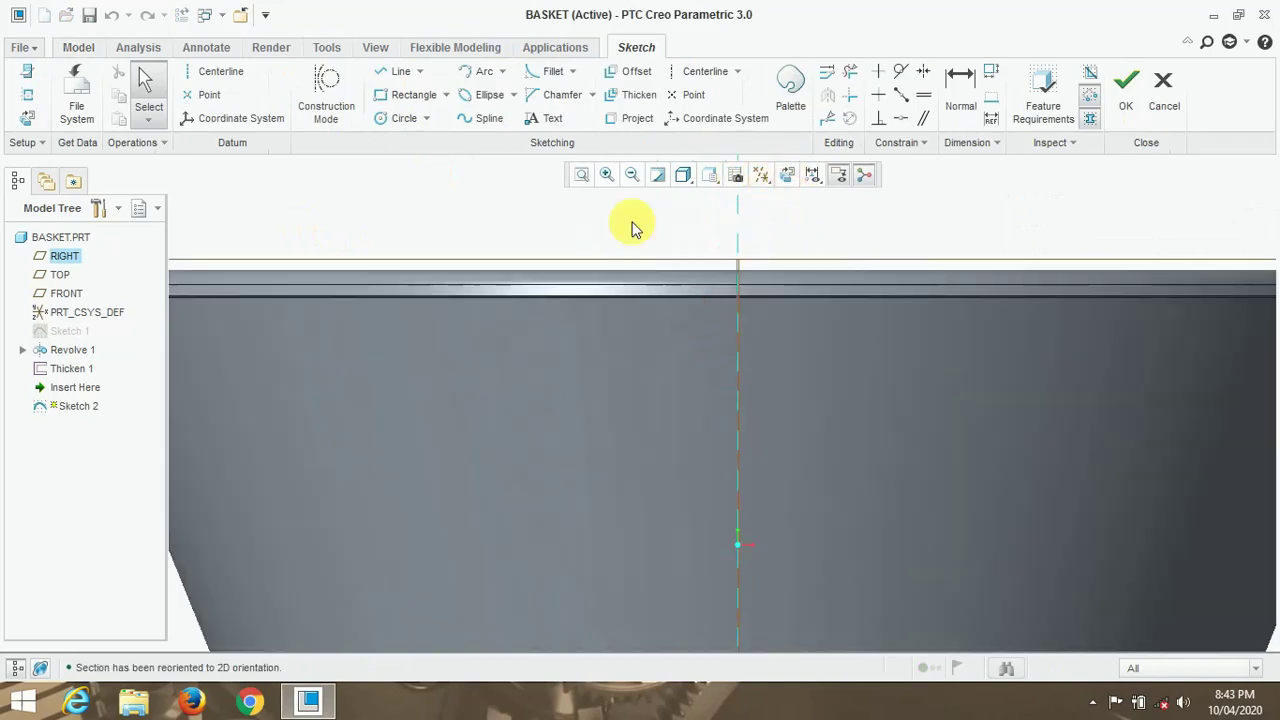
# Sketch a rectangle about 25 mm wide and 10 mm high just below the rim, left of the vertical reference.
pyautogui.click(408, 98)
pyautogui.click(636, 326)
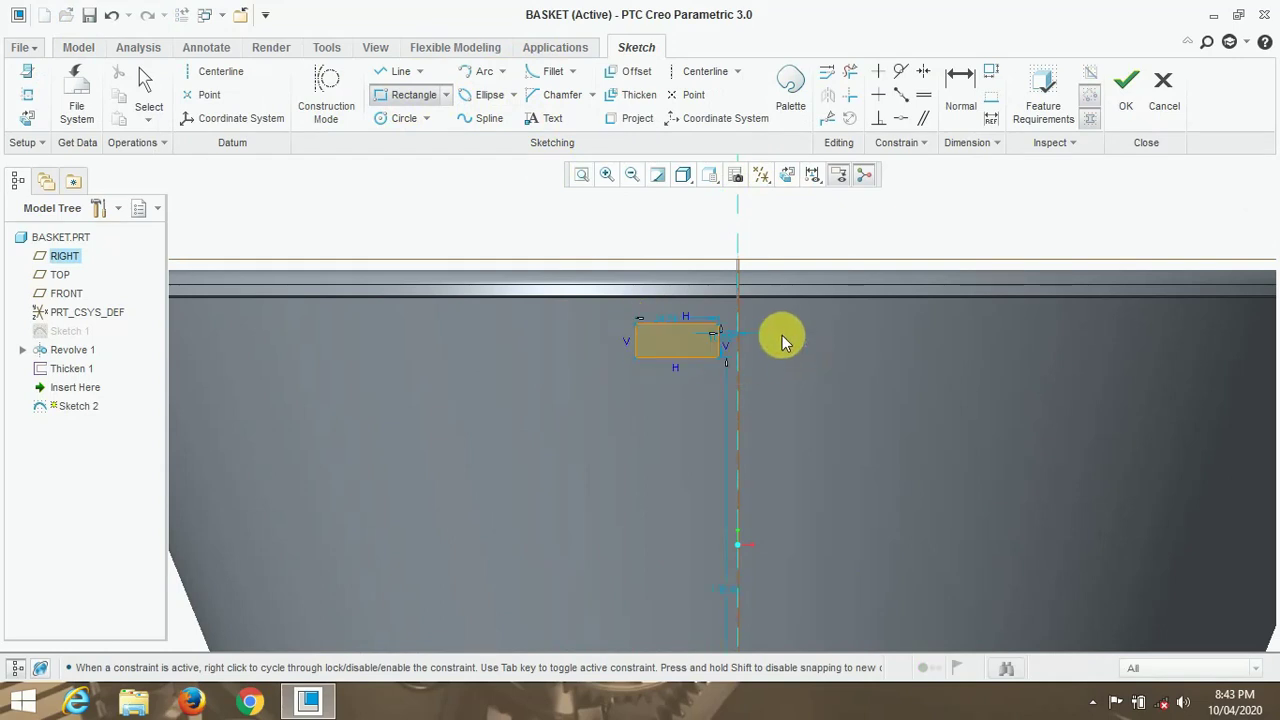
pyautogui.click(717, 356)
pyautogui.middleClick(705, 320)
# Set the rectangle's width to 15 mm.
pyautogui.scroll(-5, 700, 313)
pyautogui.doubleClick(559, 358)
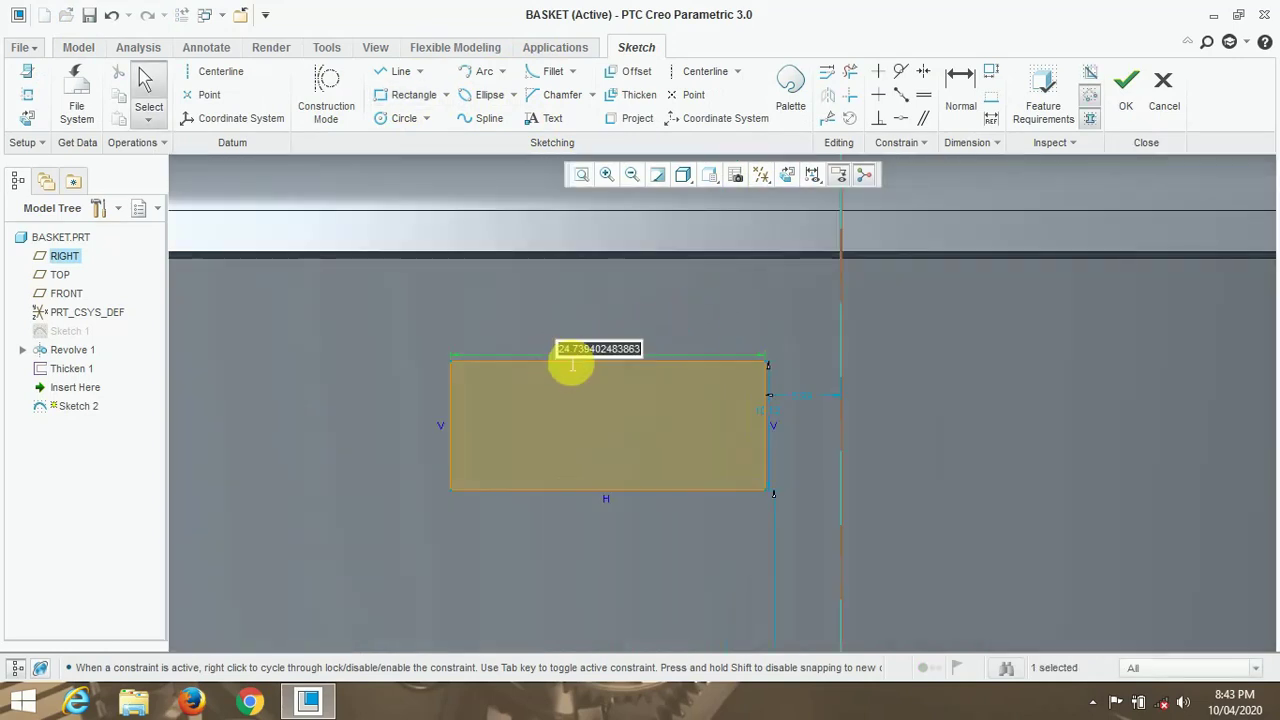
pyautogui.write('15.0')
pyautogui.press('Return')
pyautogui.scroll(-2, 780, 380)
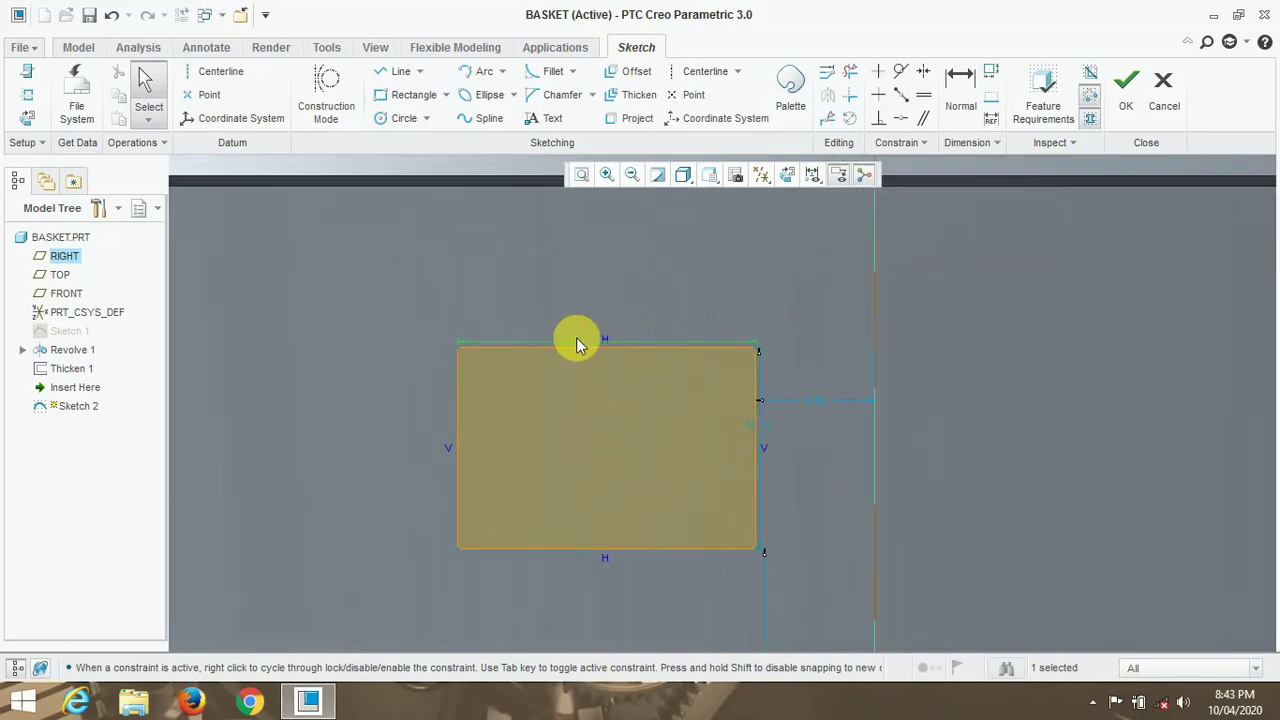
# Set the rectangle's width to 12 mm and dismiss the selection filter hint.
pyautogui.click(577, 342)
pyautogui.doubleClick(578, 341)
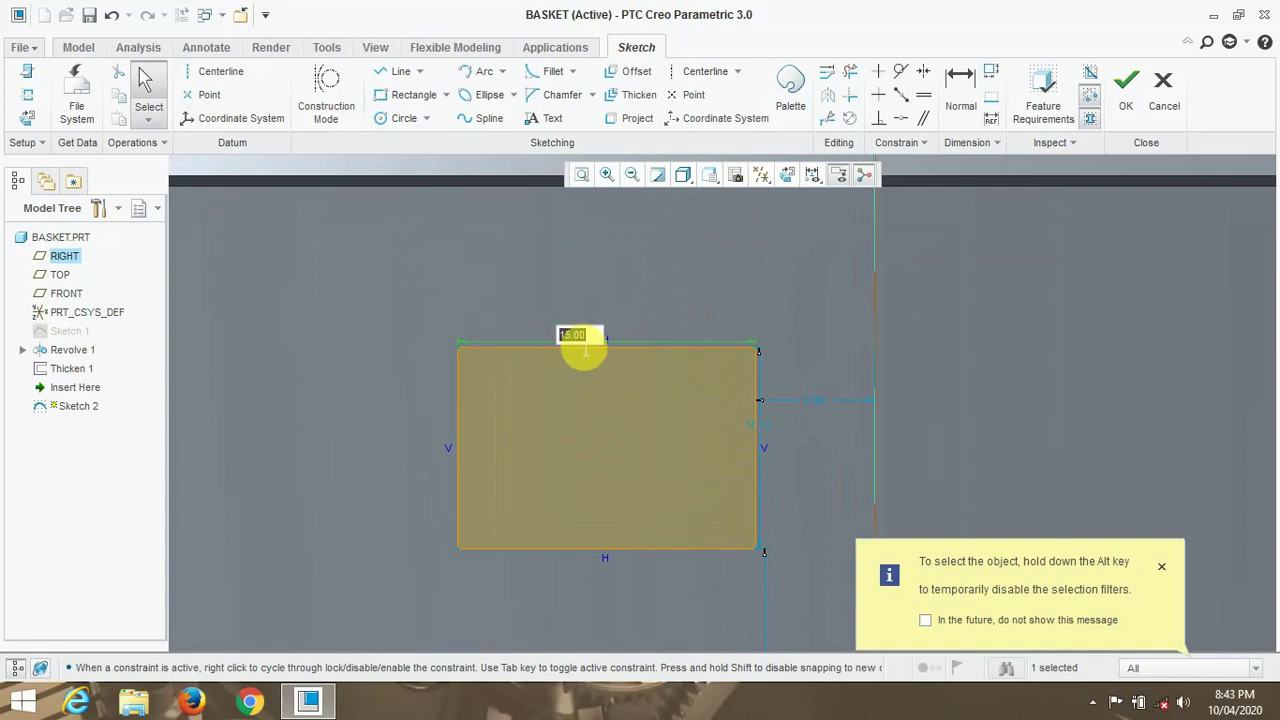
pyautogui.write('12')
pyautogui.press('Return')
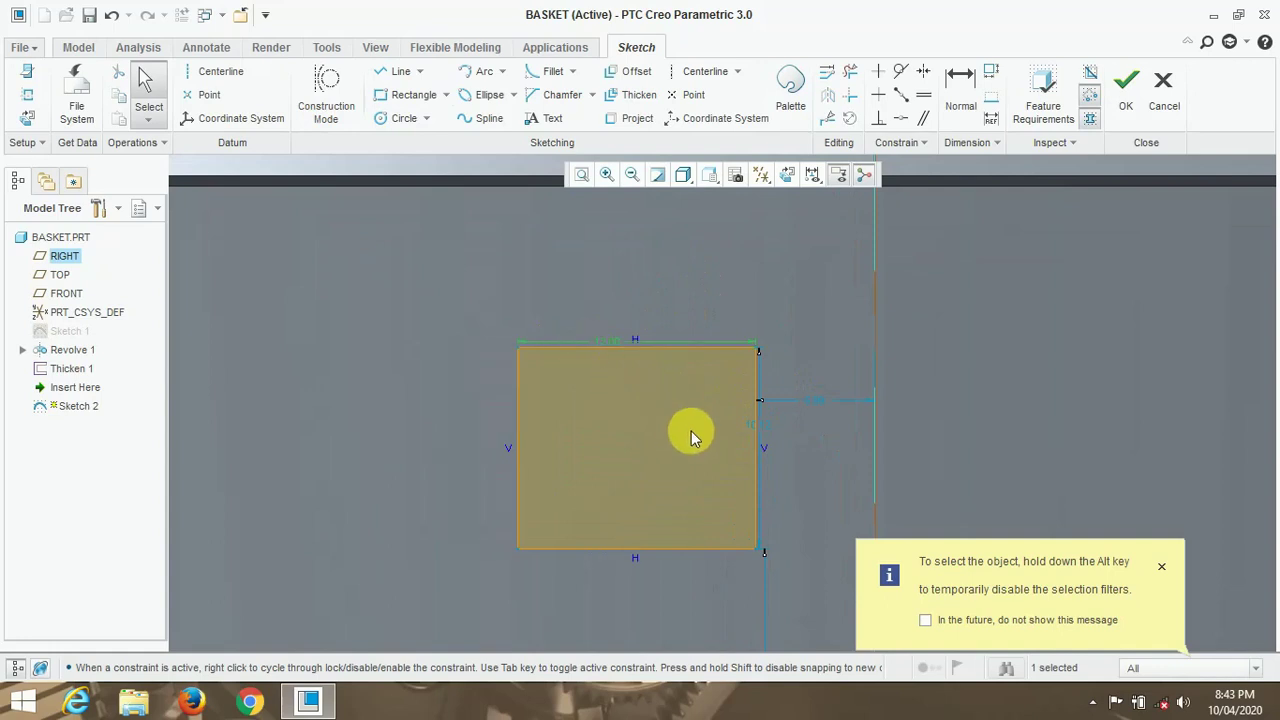
pyautogui.click(1161, 567)
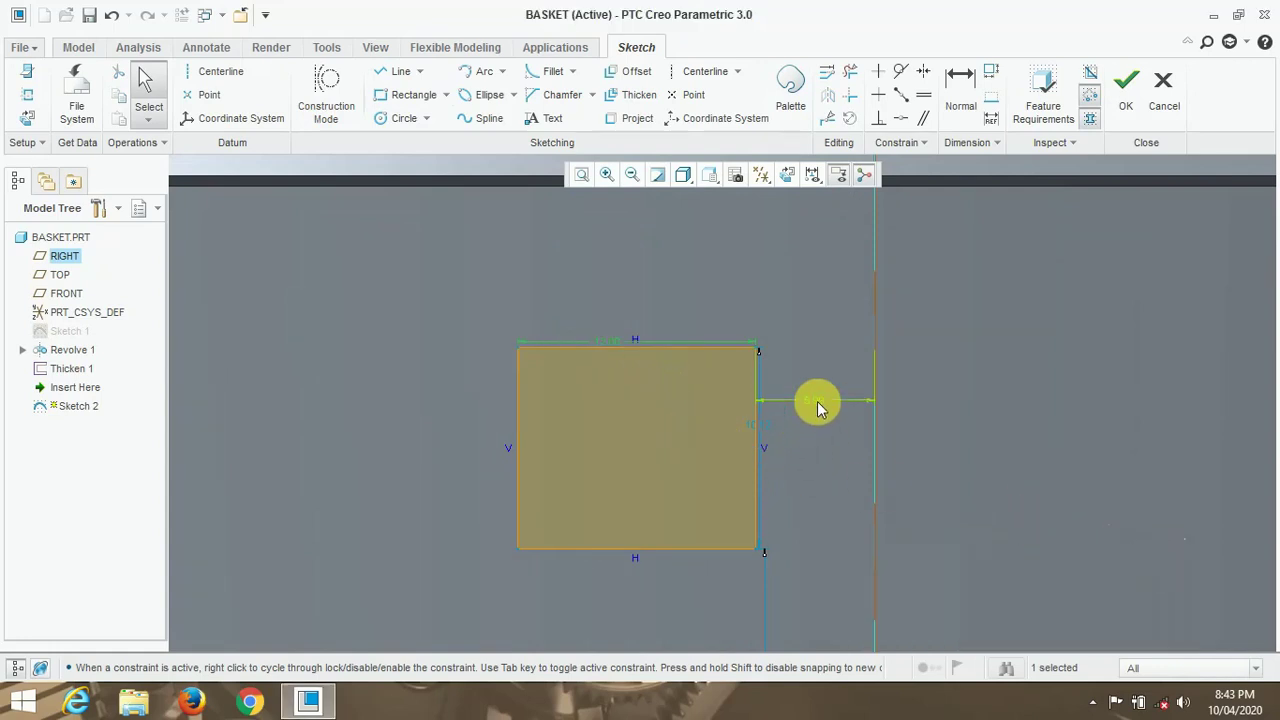
# Set the rectangle's distance from the vertical reference to 3 mm and its height to 5 mm.
pyautogui.doubleClick(817, 401)
pyautogui.write('3')
pyautogui.press('Return')
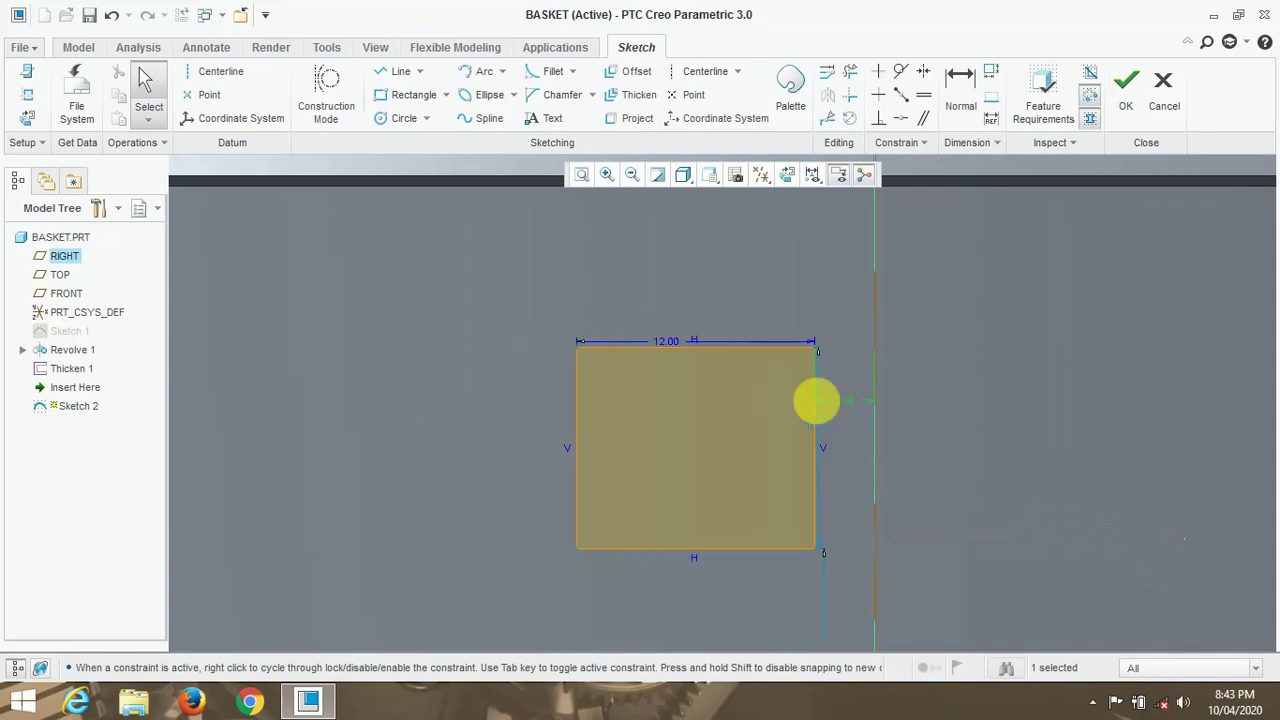
pyautogui.doubleClick(828, 425)
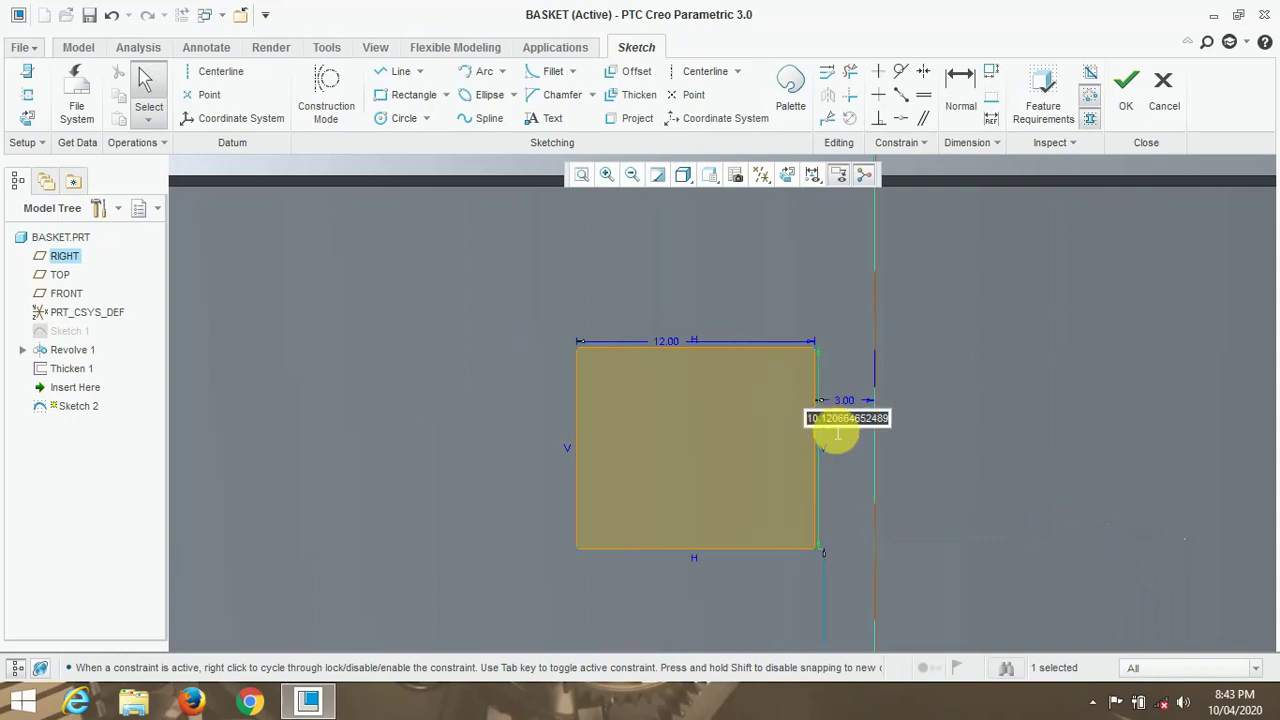
pyautogui.write('5.')
pyautogui.press('Return')
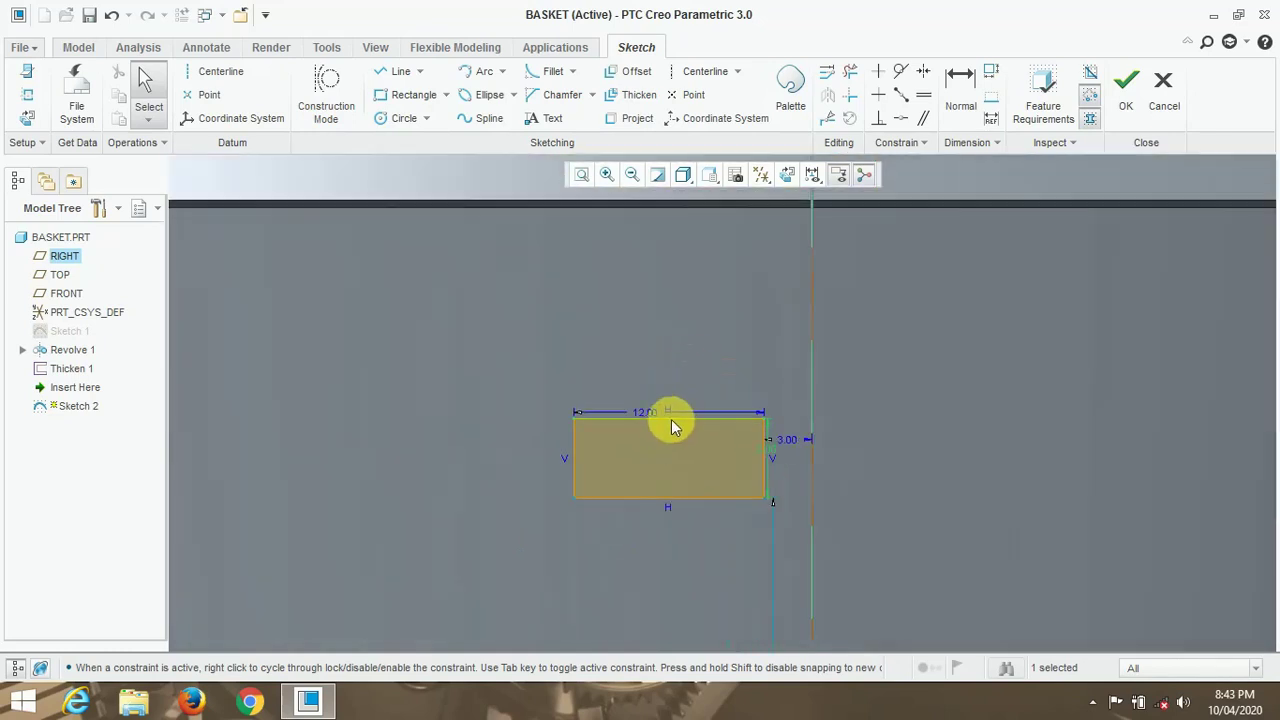
# Dimension the vertical distance from the rim's lower edge to the rectangle's upper side as 10 mm.
pyautogui.click(965, 88)
pyautogui.click(648, 208)
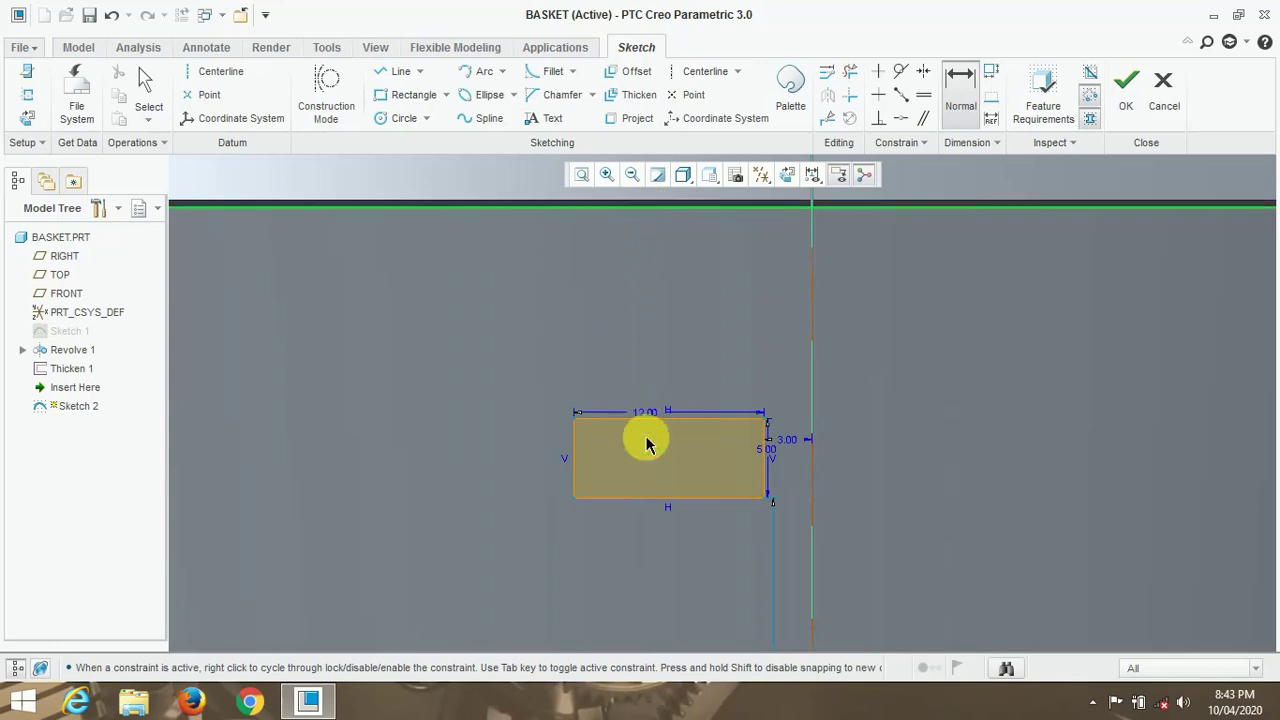
pyautogui.click(651, 421)
pyautogui.middleClick(675, 346)
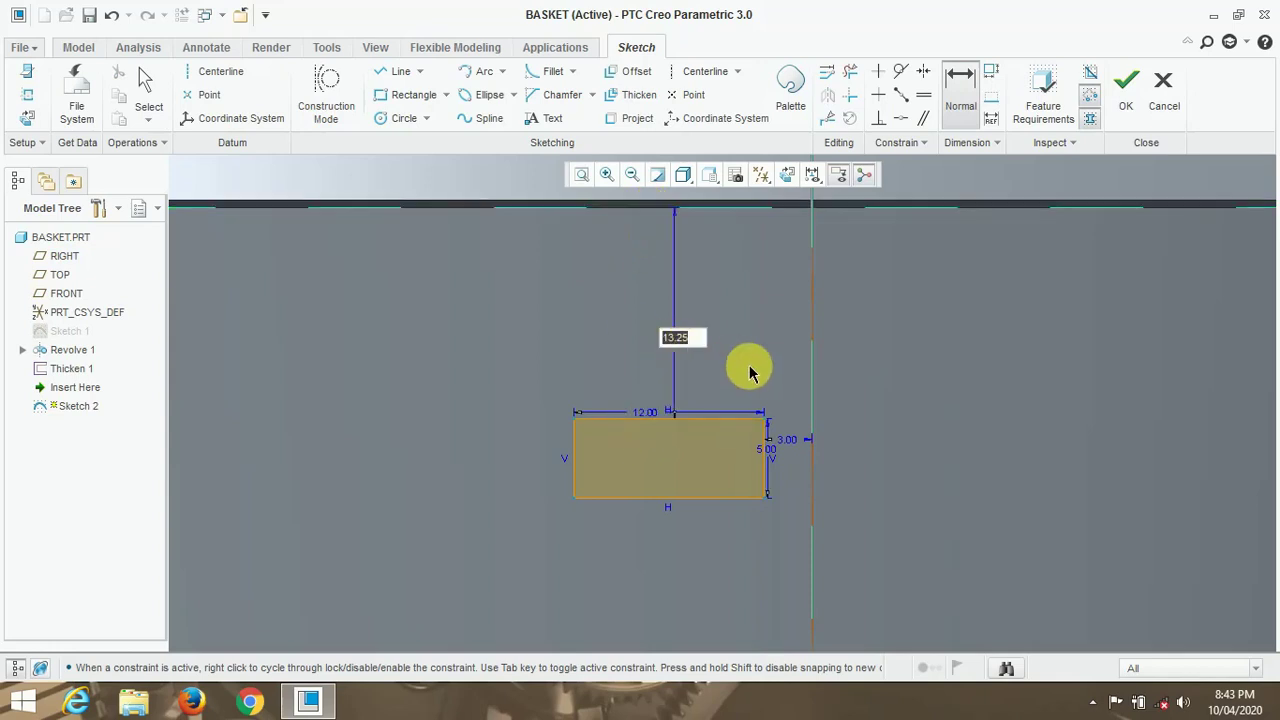
pyautogui.write('10.0')
pyautogui.press('Return')
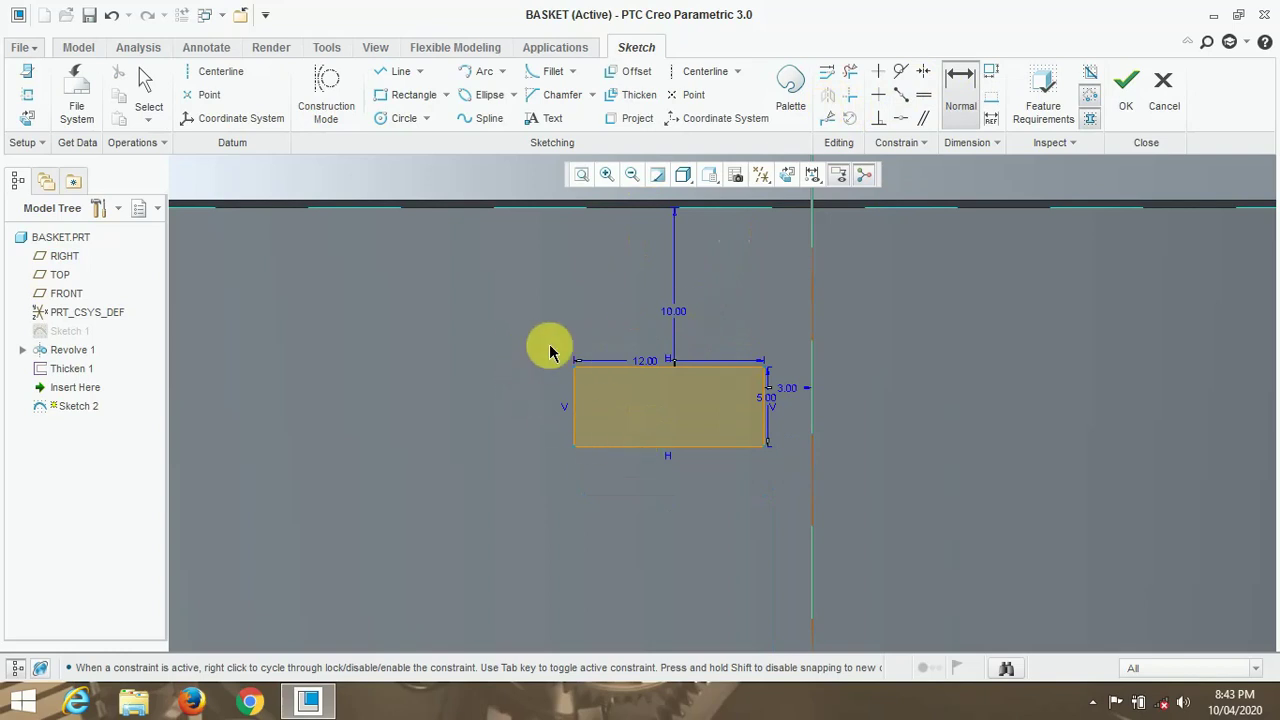
pyautogui.middleClick(530, 300)
pyautogui.moveTo(532, 328); pyautogui.dragTo(780, 491)
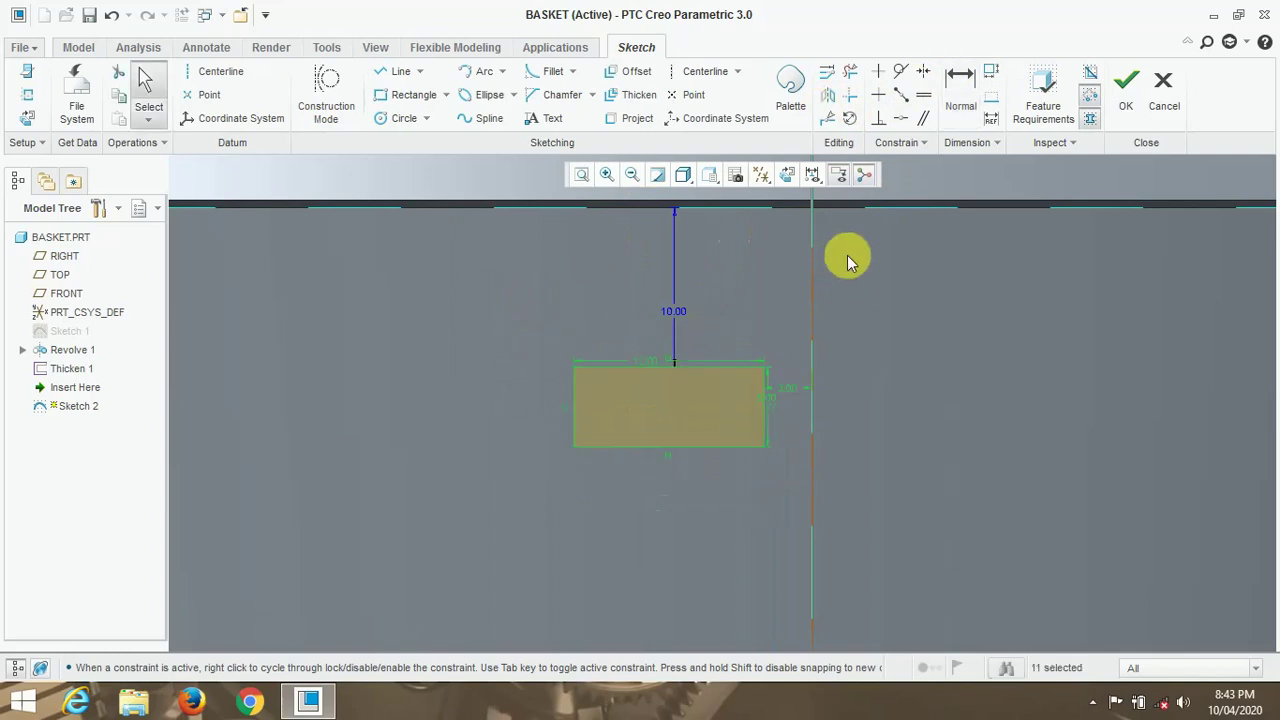
pyautogui.click(845, 119)
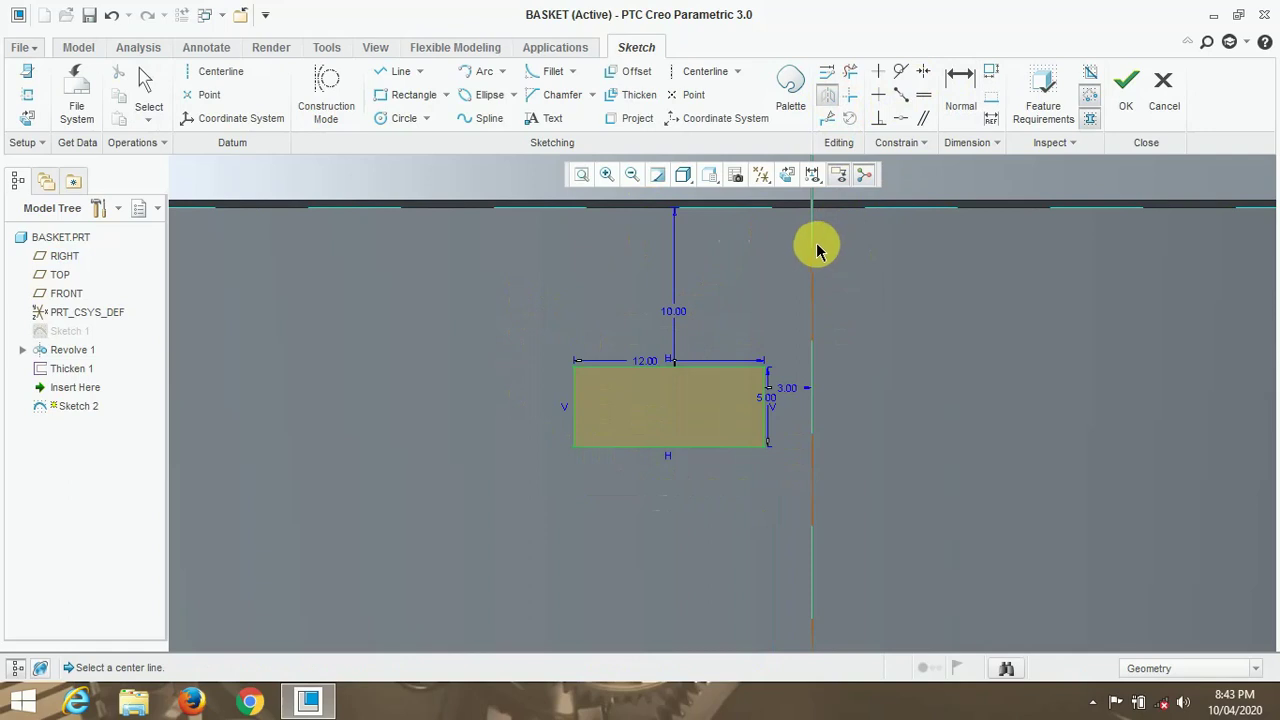
pyautogui.scroll(-3, 700, 310)
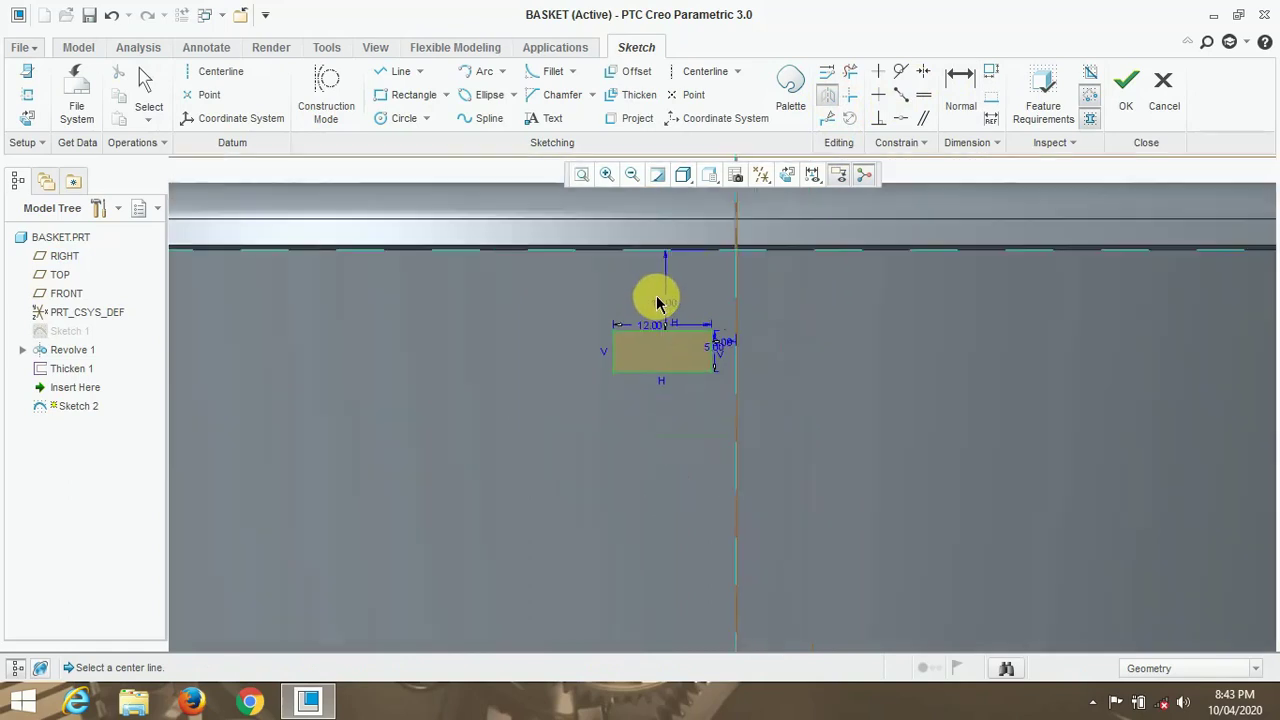
# Draw a vertical datum centerline on the sketch's vertical reference.
pyautogui.click(212, 74)
pyautogui.click(737, 431)
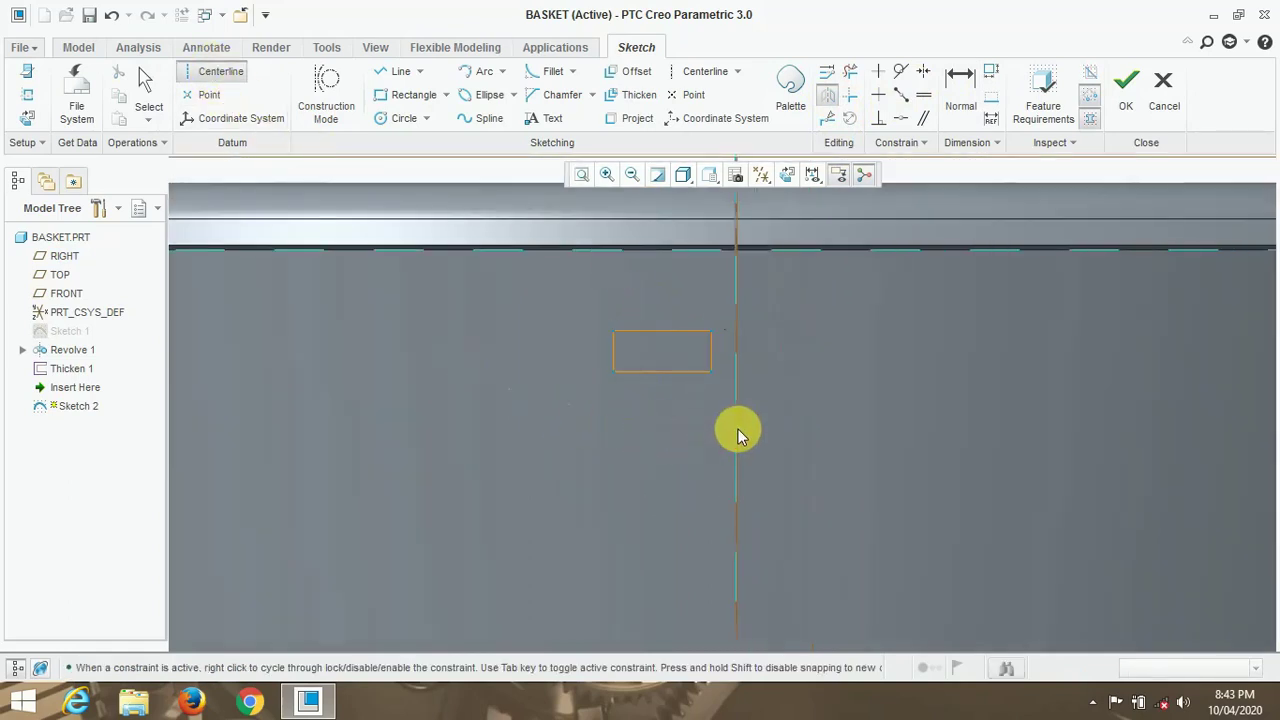
pyautogui.click(734, 328)
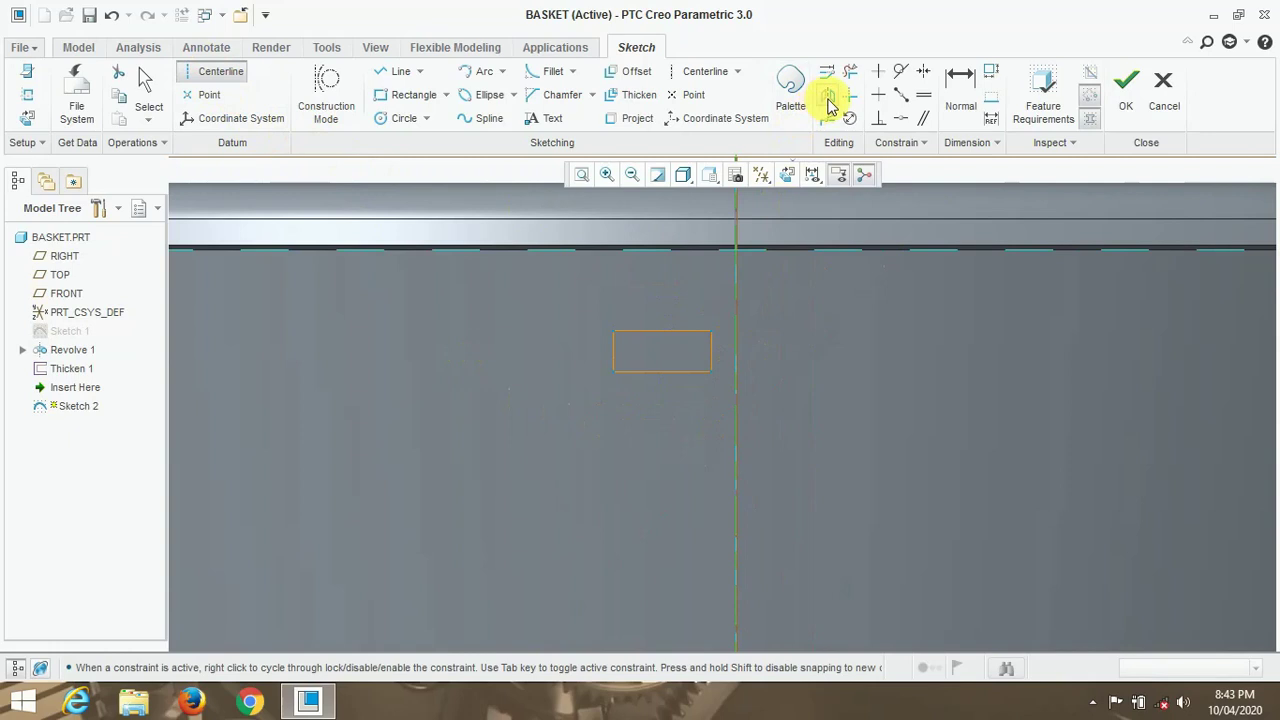
# Mirror the rectangle about the vertical centerline, finish the sketch and clear the selection.
pyautogui.middleClick(566, 298)
pyautogui.scroll(1, 596, 304)
pyautogui.moveTo(596, 304); pyautogui.dragTo(752, 434)
pyautogui.click(827, 95)
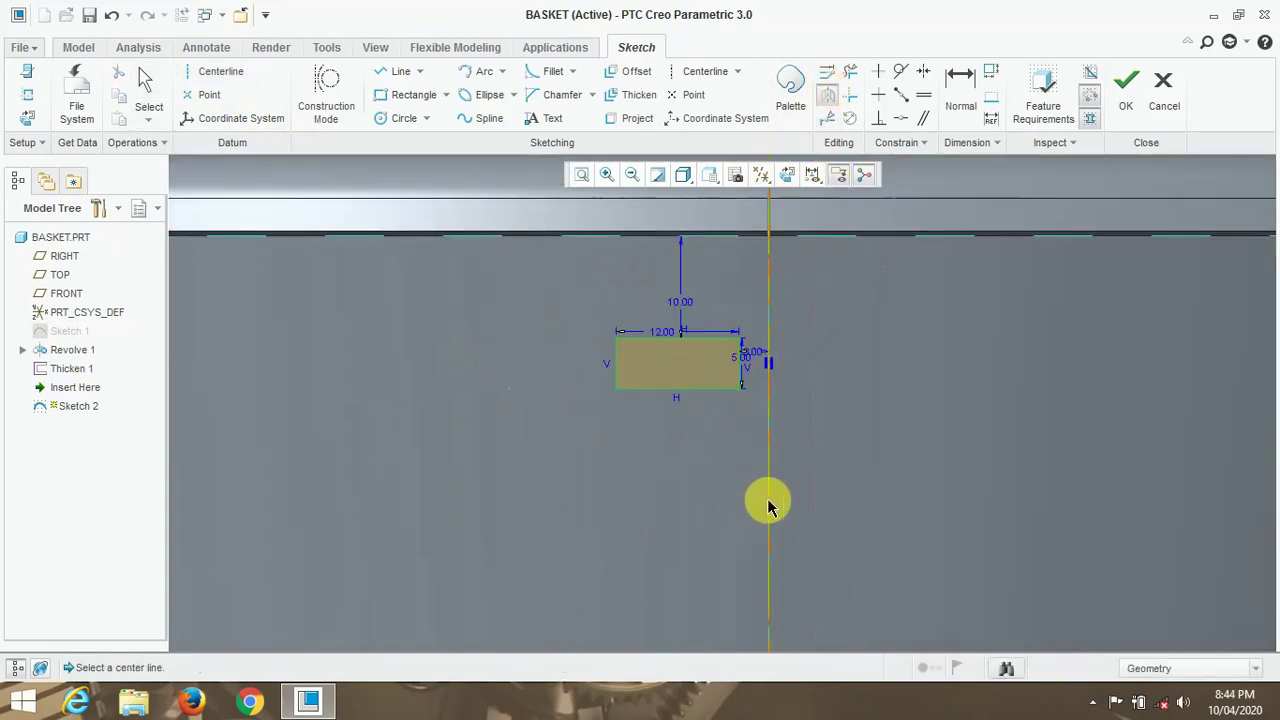
pyautogui.click(766, 503)
pyautogui.scroll(-2, 754, 504)
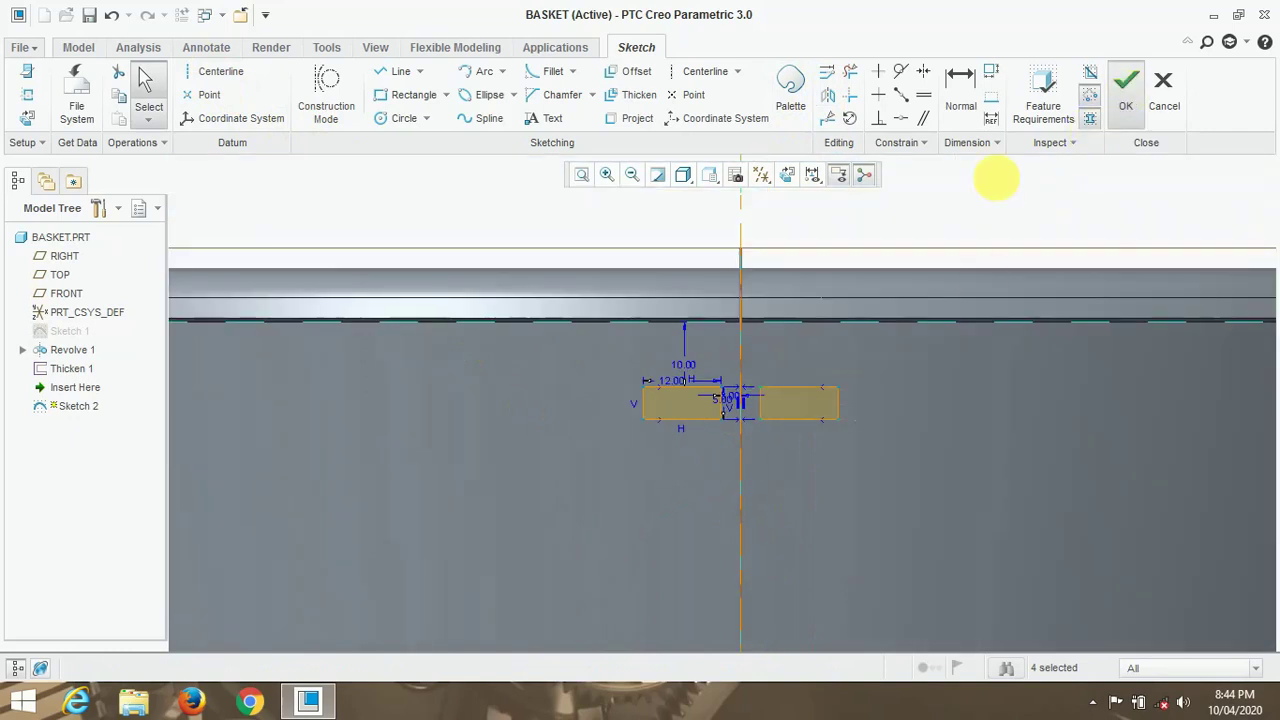
pyautogui.click(1126, 98)
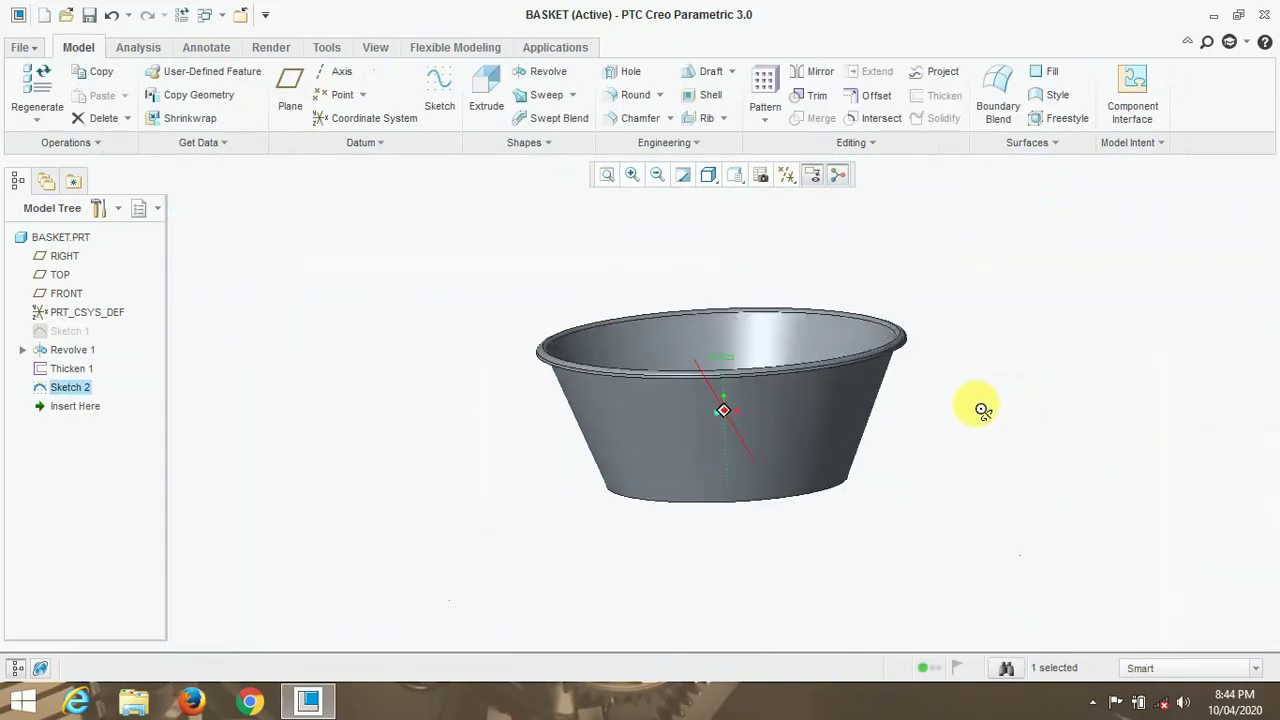
pyautogui.click(1107, 390)
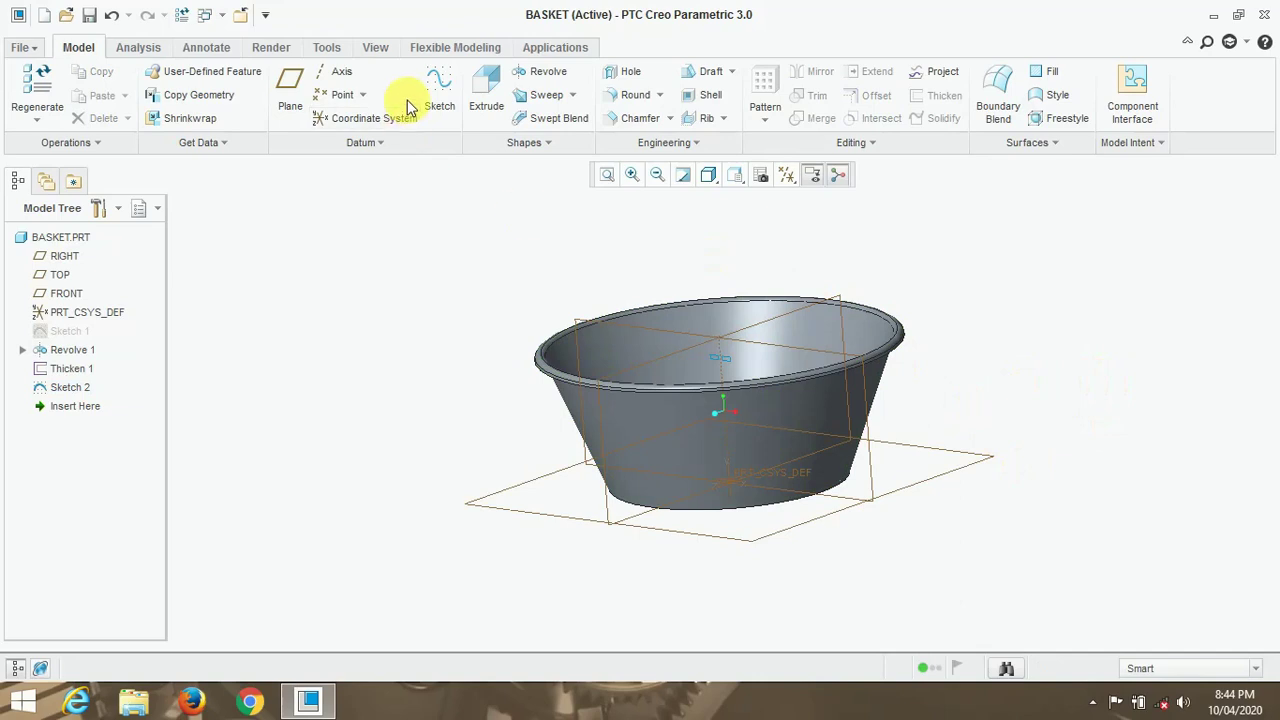
# Cut the two sketched rectangles into the basket wall with Extrude, removing material up to the selected outer wall surface.
pyautogui.click(486, 95)
pyautogui.scroll(5, 730, 360)
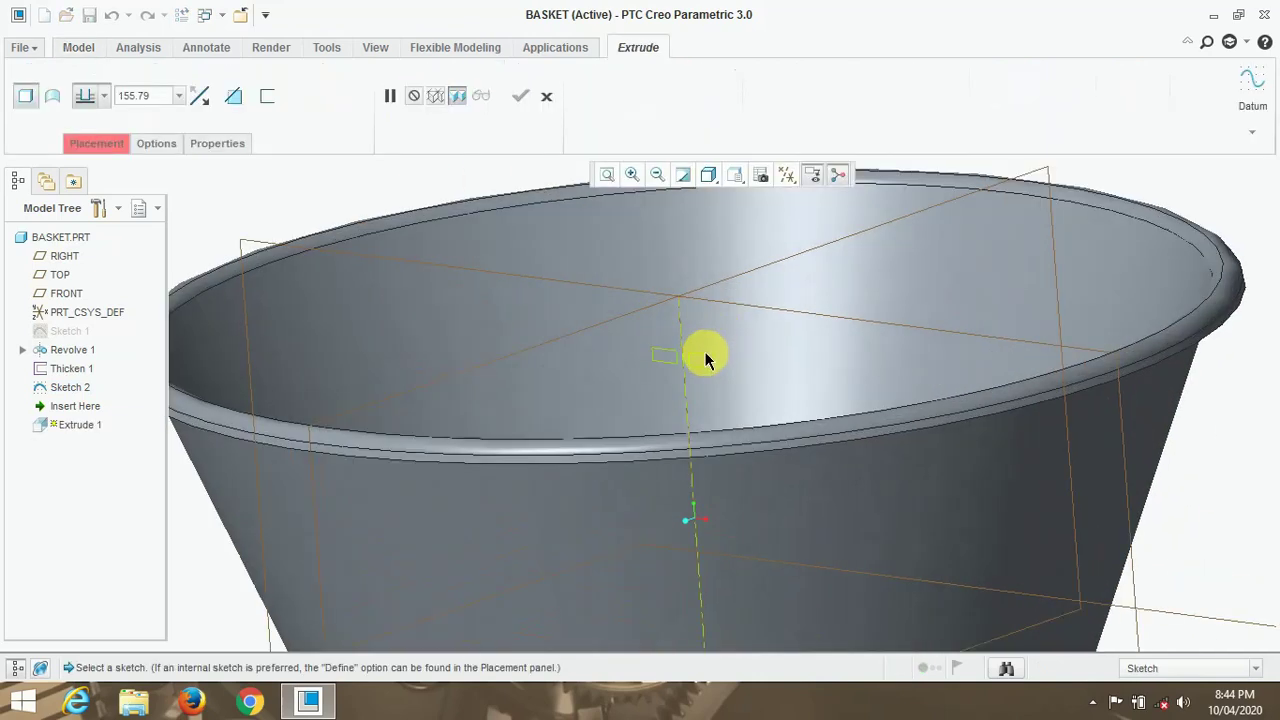
pyautogui.click(700, 357)
pyautogui.scroll(-5, 697, 349)
pyautogui.scroll(1, 609, 391)
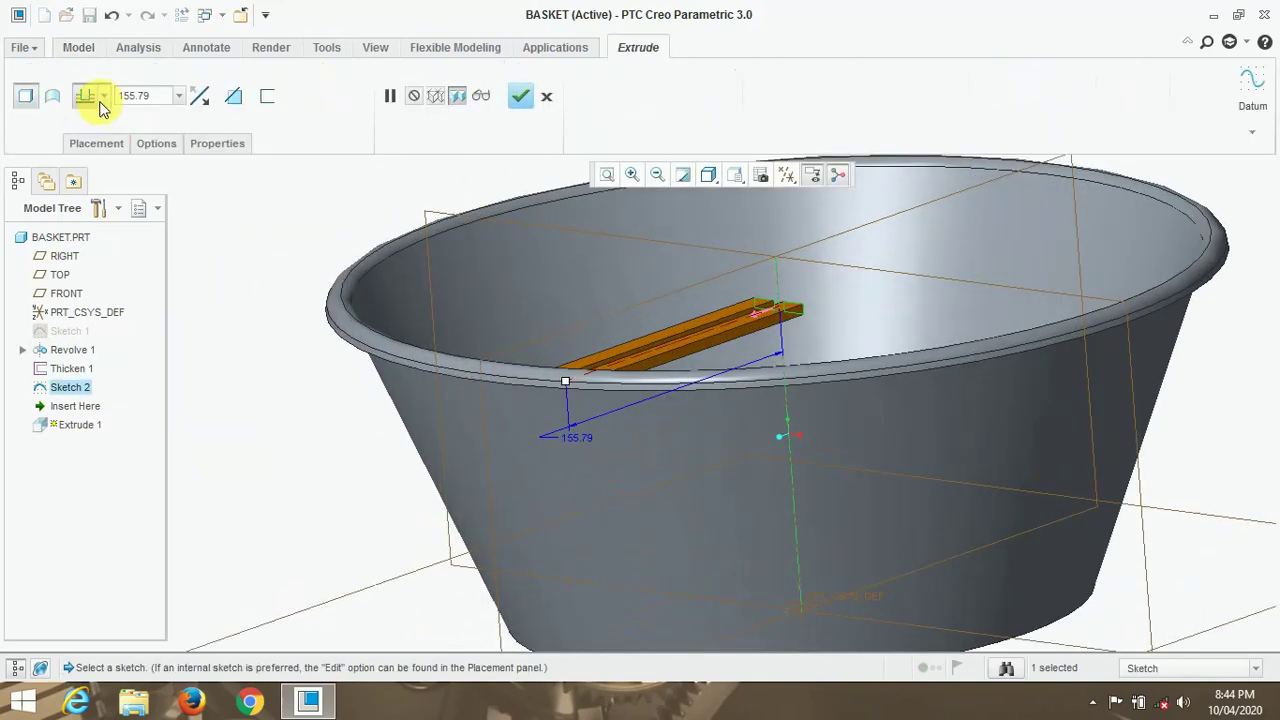
pyautogui.click(102, 98)
pyautogui.click(88, 231)
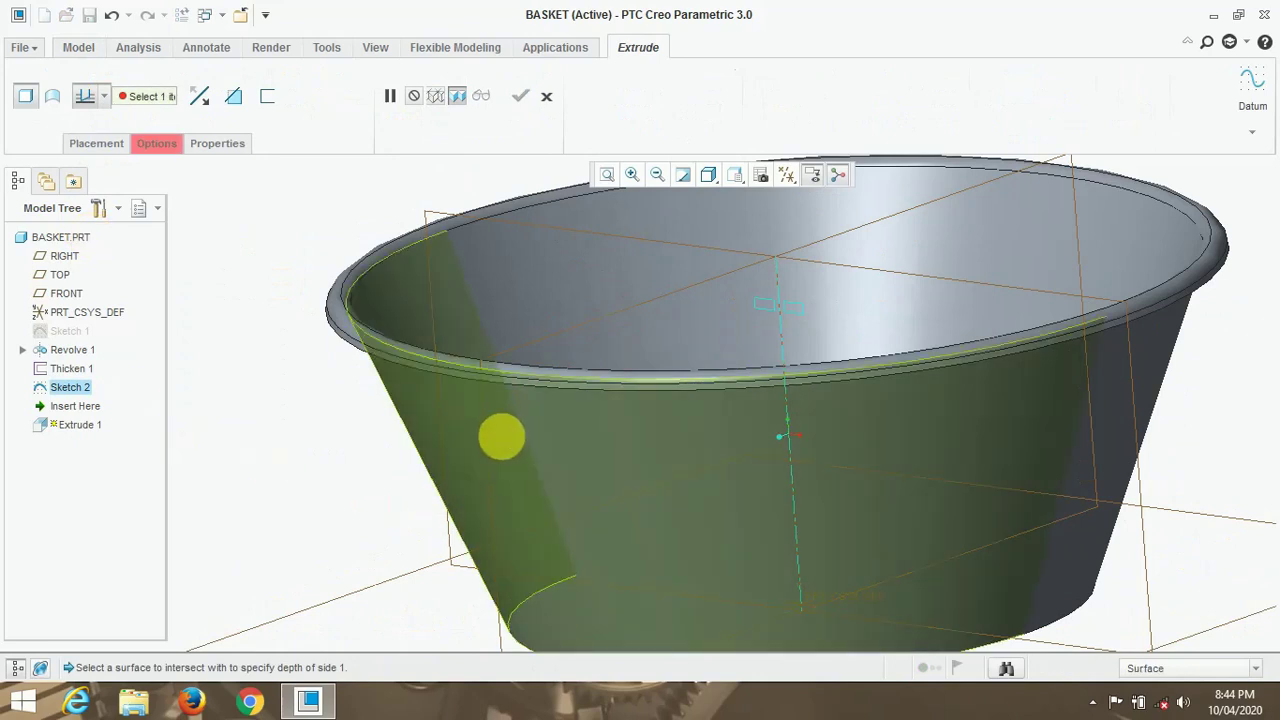
pyautogui.click(501, 436)
pyautogui.click(230, 96)
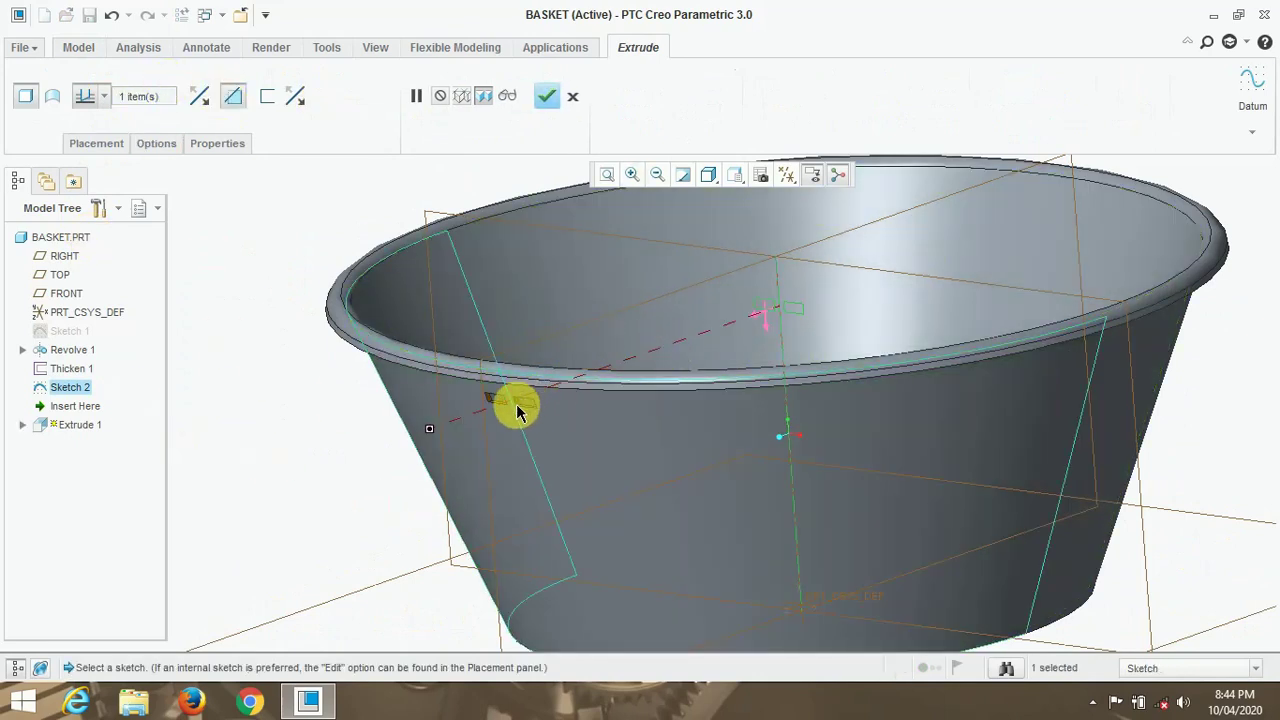
pyautogui.click(546, 96)
pyautogui.click(1142, 360)
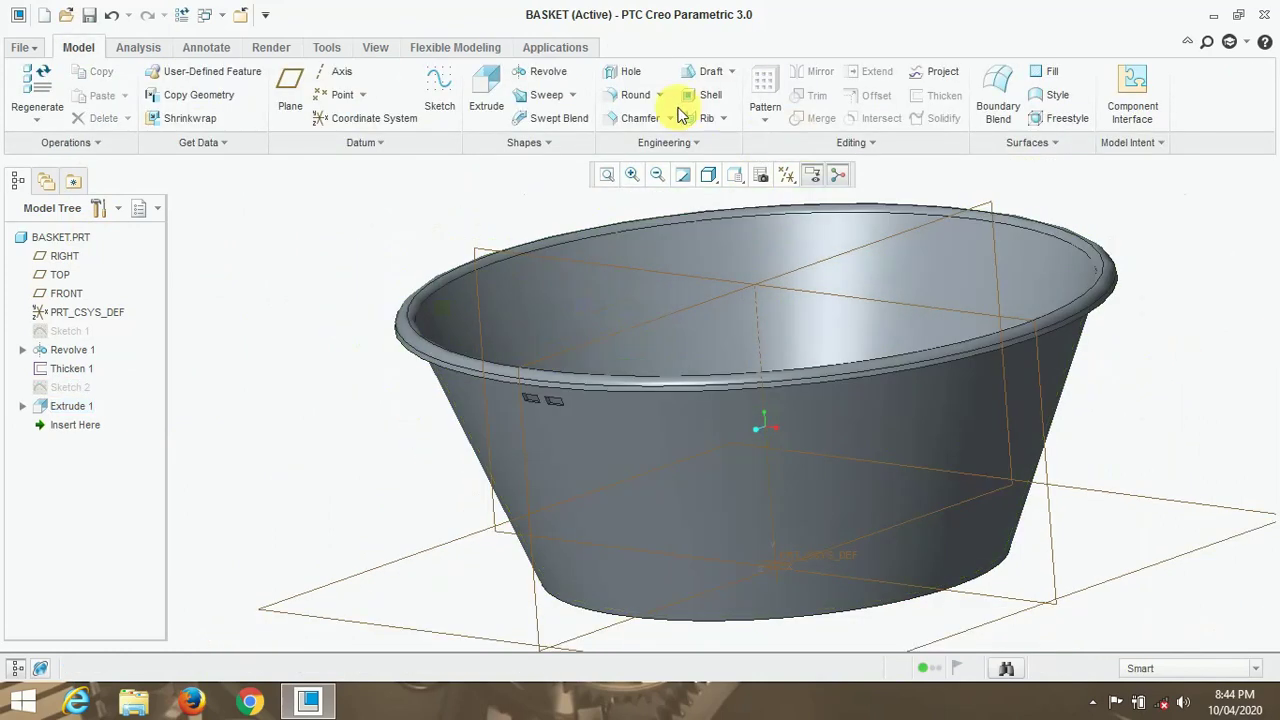
# Start a sketch on the RIGHT plane with the TOP plane as Top reference and orient the view parallel to it.
pyautogui.click(579, 345)
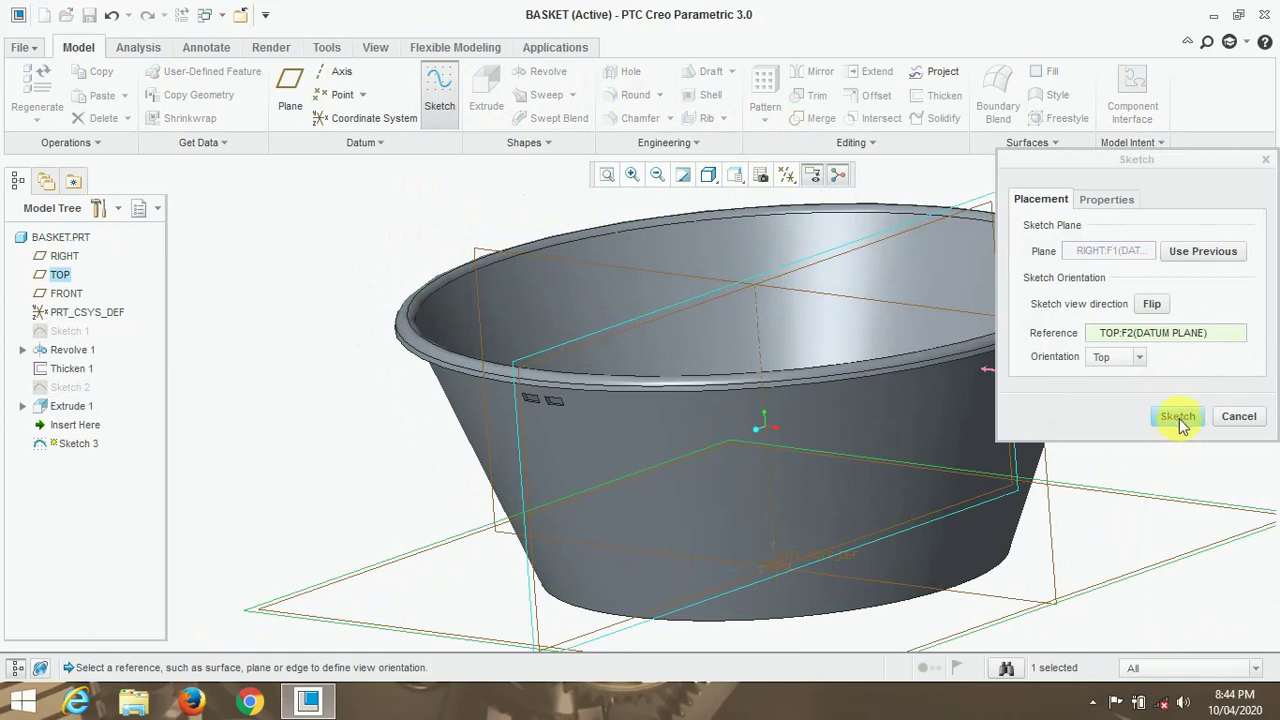
pyautogui.click(1180, 421)
pyautogui.click(788, 175)
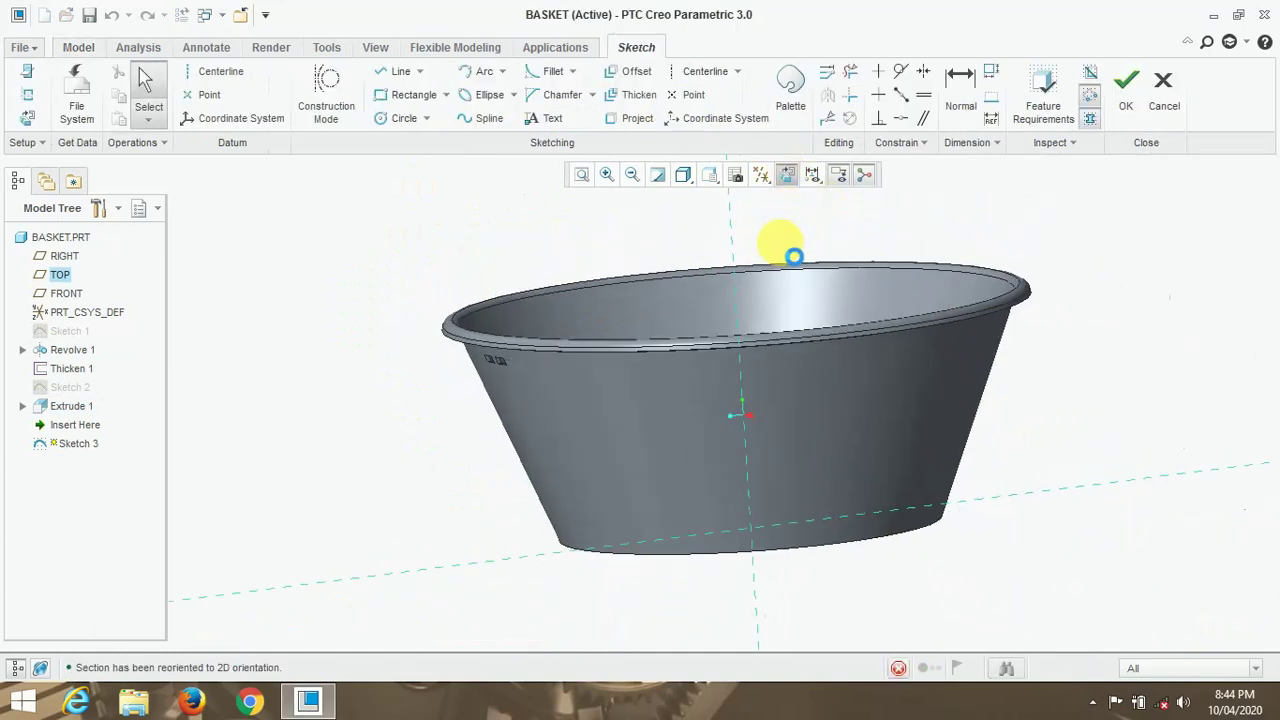
# Sketch a slanted line alongside the basket's sloping wall, from about 144 mm above the base down to just above the base.
pyautogui.scroll(-3, 517, 330)
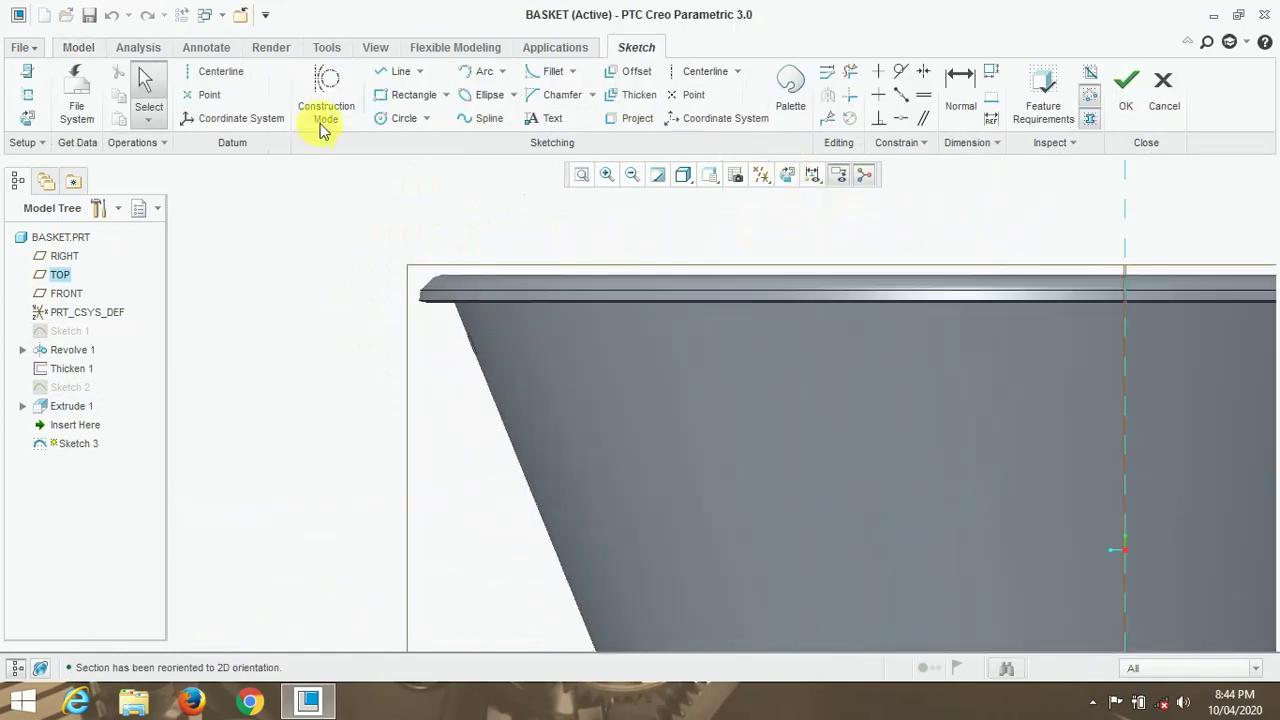
pyautogui.click(400, 71)
pyautogui.scroll(-2, 475, 352)
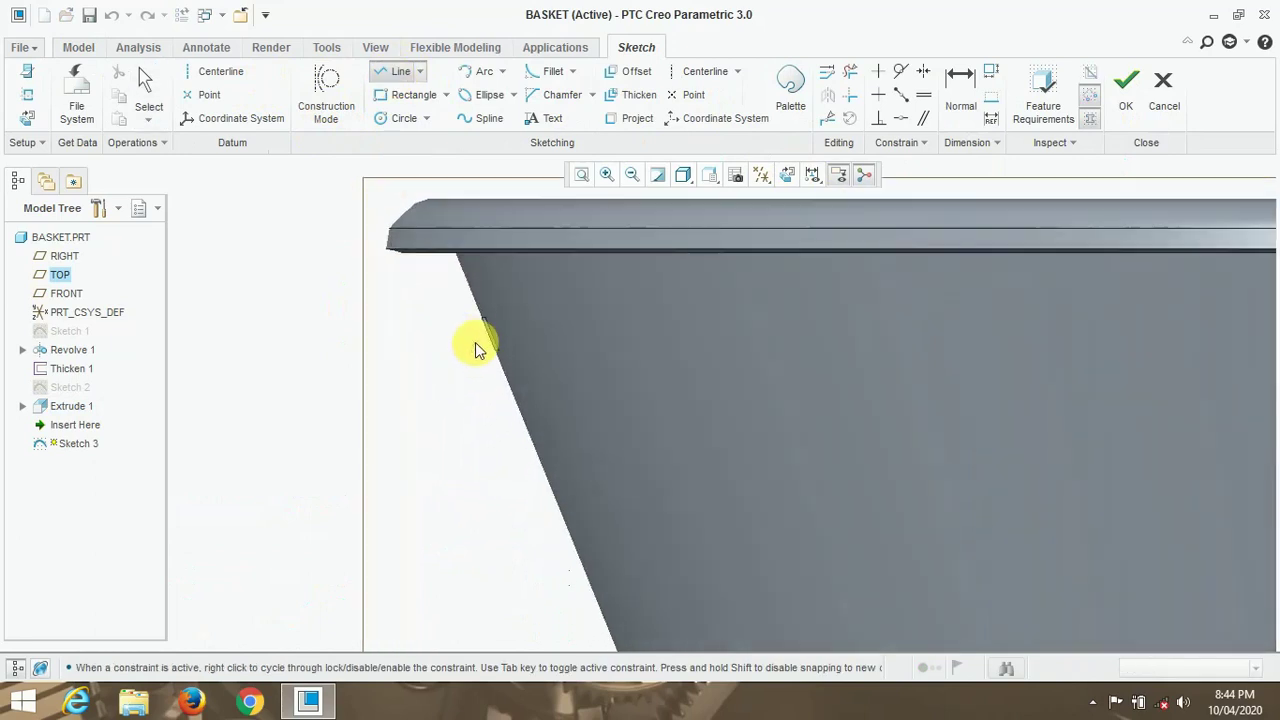
pyautogui.scroll(3, 476, 340)
pyautogui.click(434, 273)
pyautogui.scroll(-3, 489, 434)
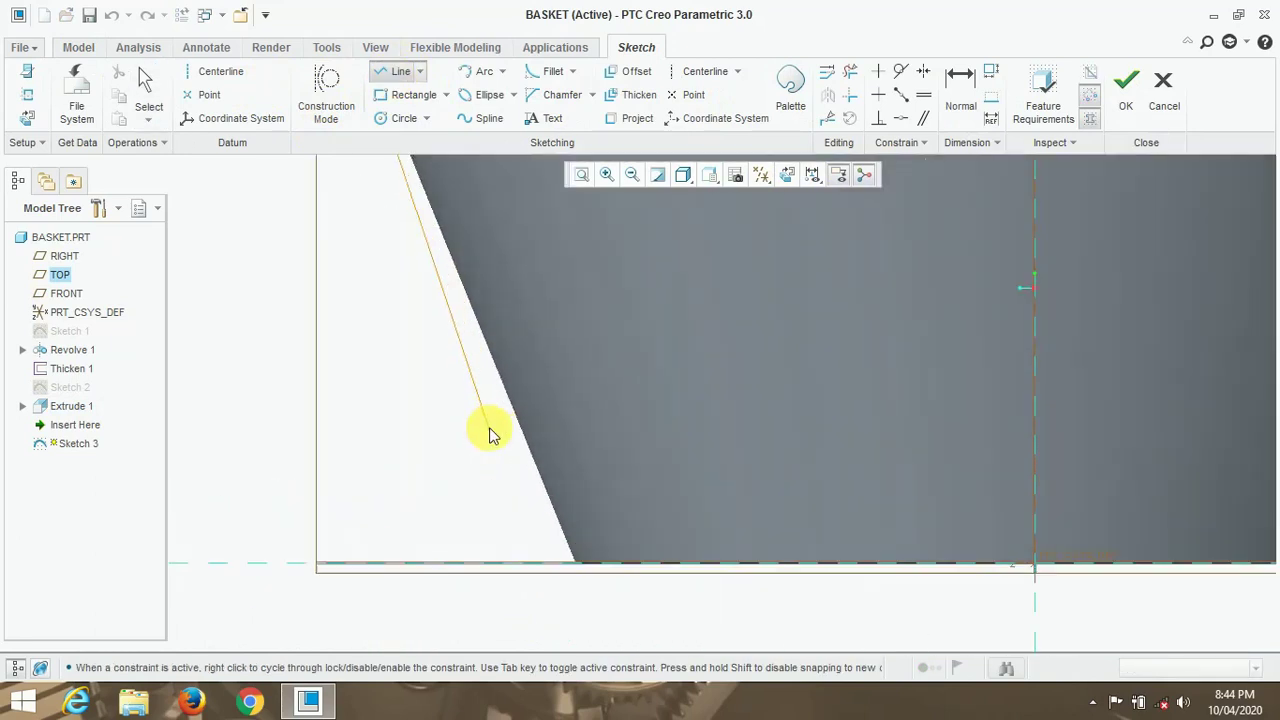
pyautogui.scroll(-1, 612, 570)
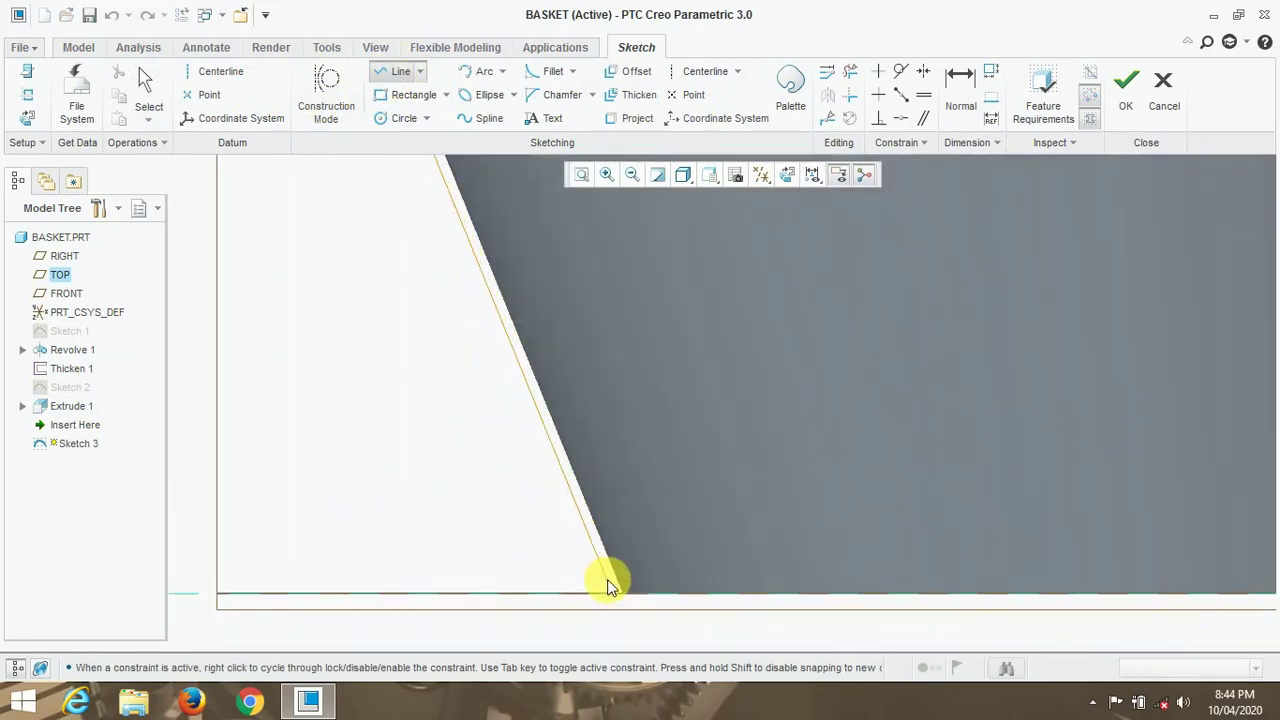
pyautogui.click(607, 579)
pyautogui.middleClick(563, 537)
pyautogui.middleClick(818, 333)
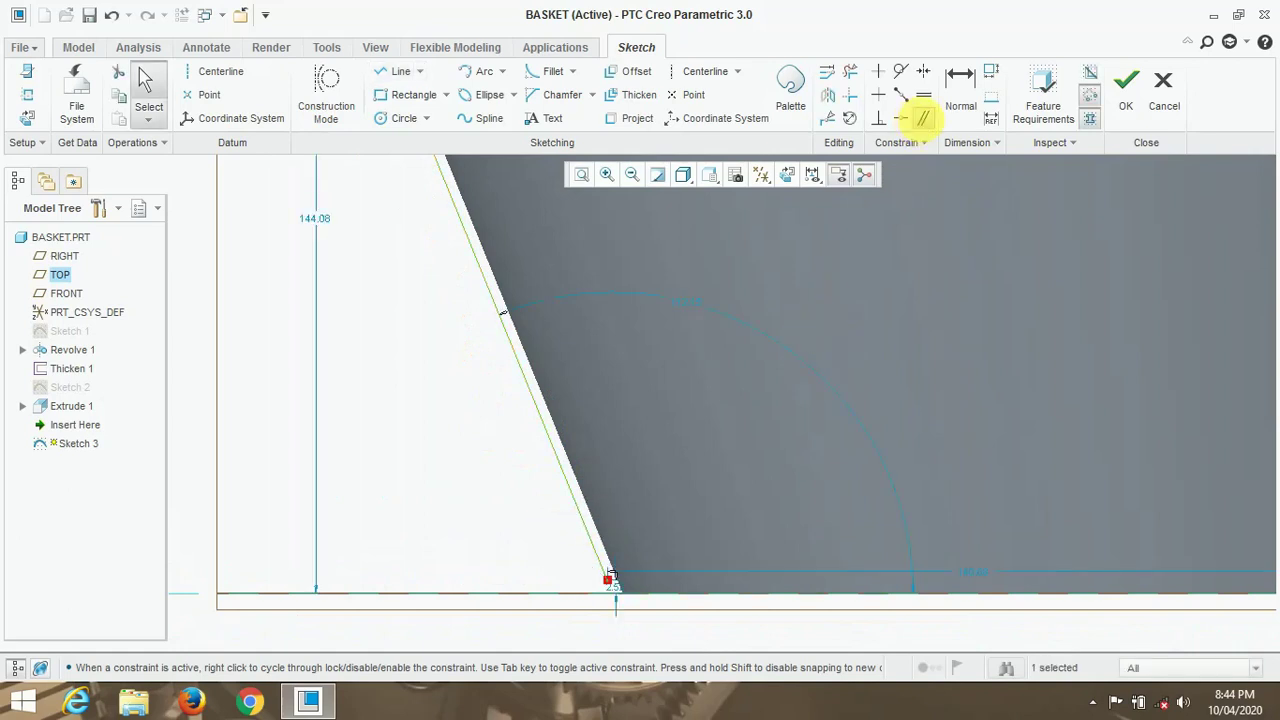
# Constrain the slanted line parallel to the basket's sloping wall edge.
pyautogui.click(922, 118)
pyautogui.click(577, 511)
pyautogui.click(523, 550)
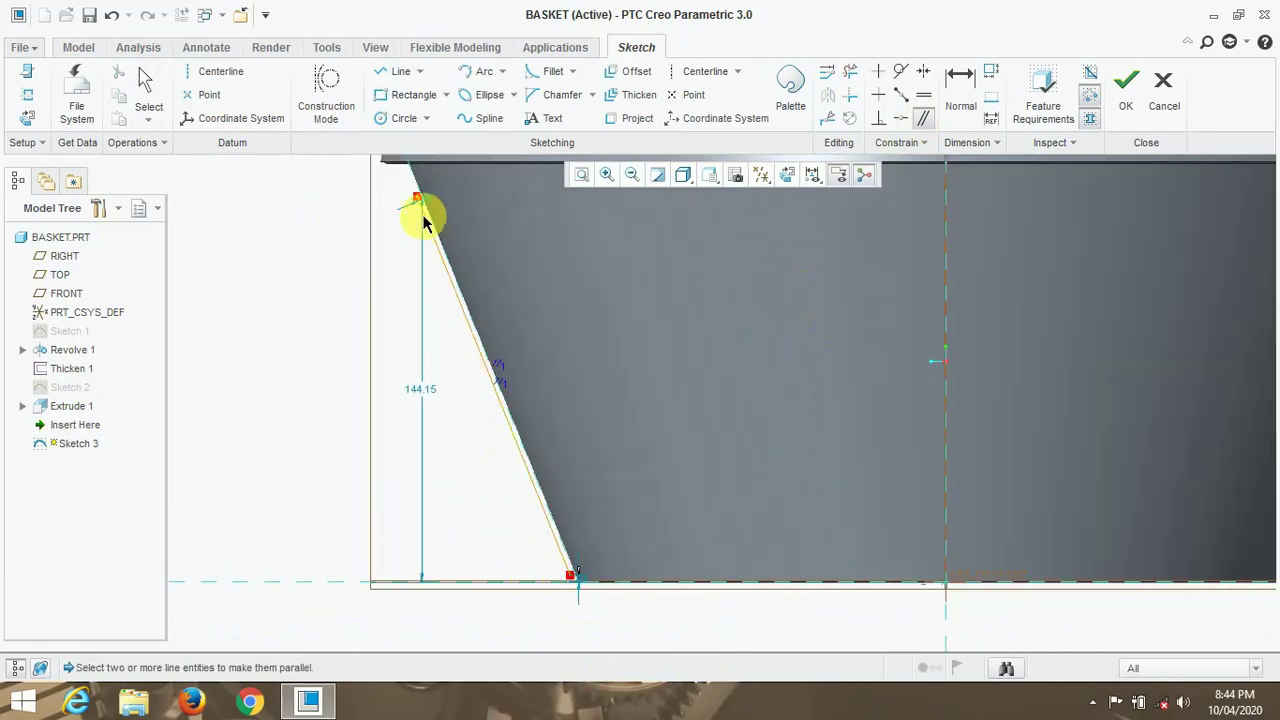
# Align the slanted line with the basket's wall edge using the Coincident constraint.
pyautogui.scroll(-2, 424, 222)
pyautogui.click(901, 118)
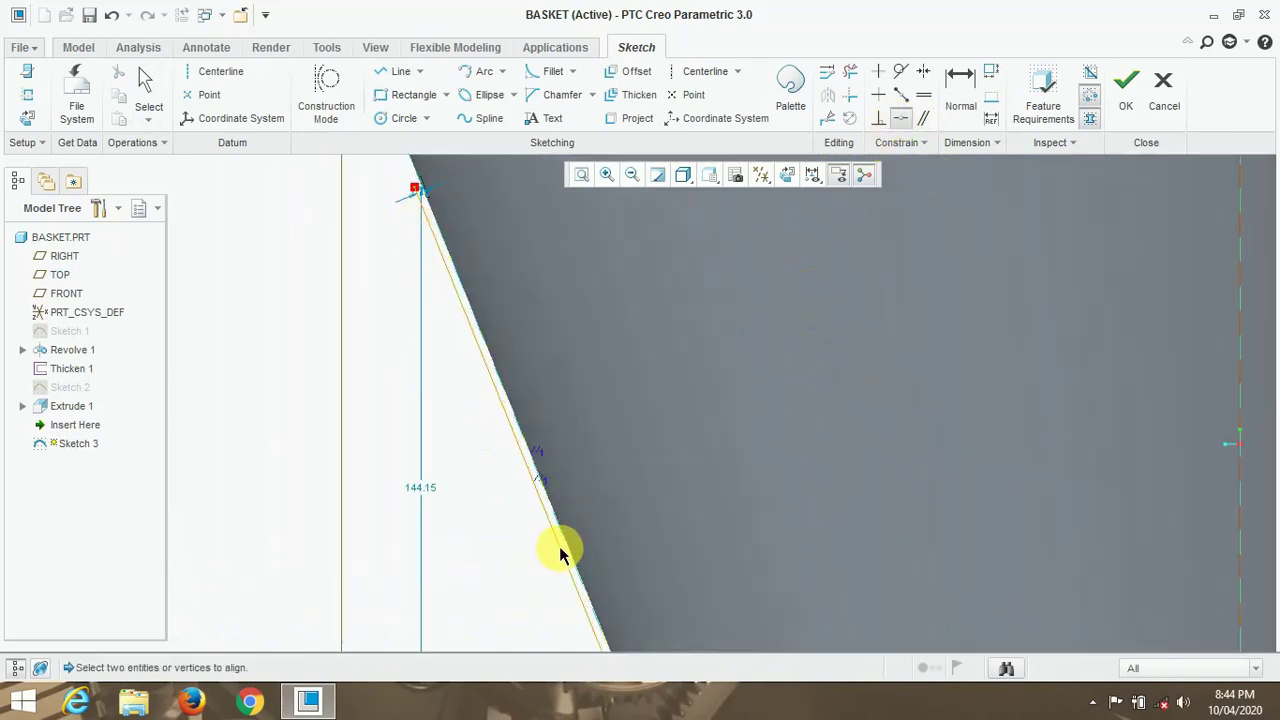
pyautogui.click(560, 551)
pyautogui.scroll(3, 560, 540)
pyautogui.scroll(4, 458, 253)
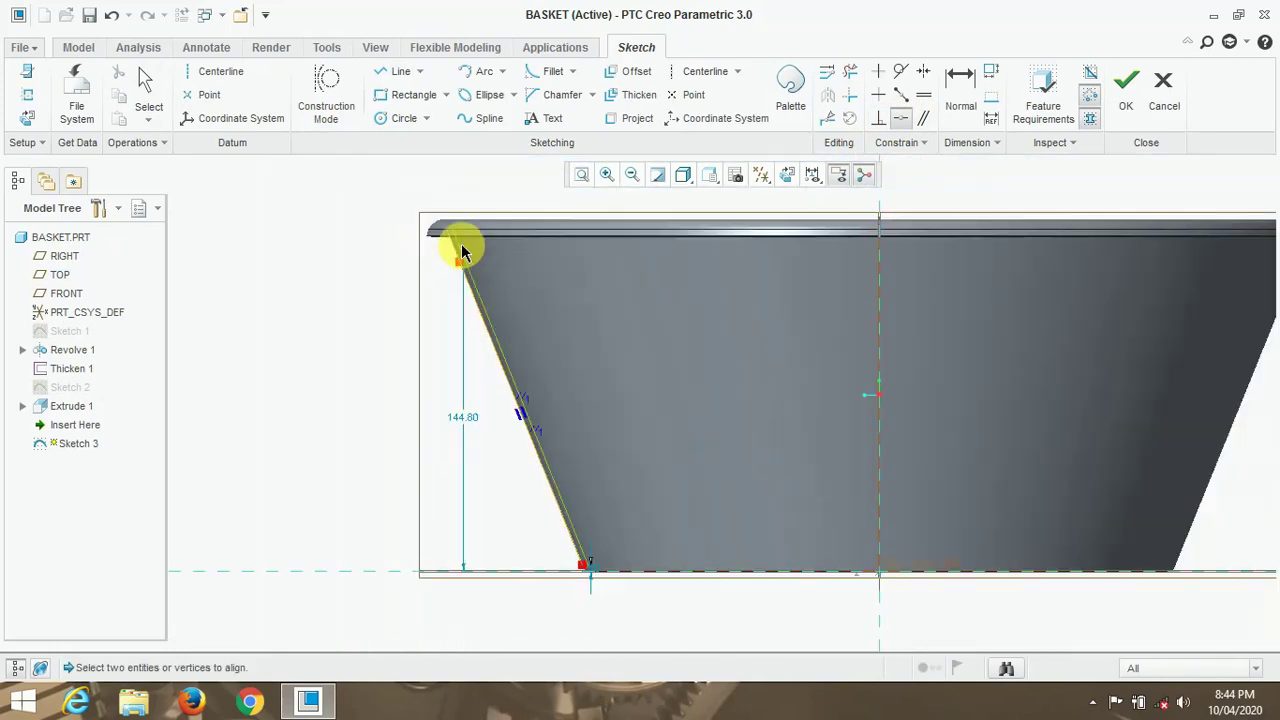
pyautogui.scroll(-4, 634, 568)
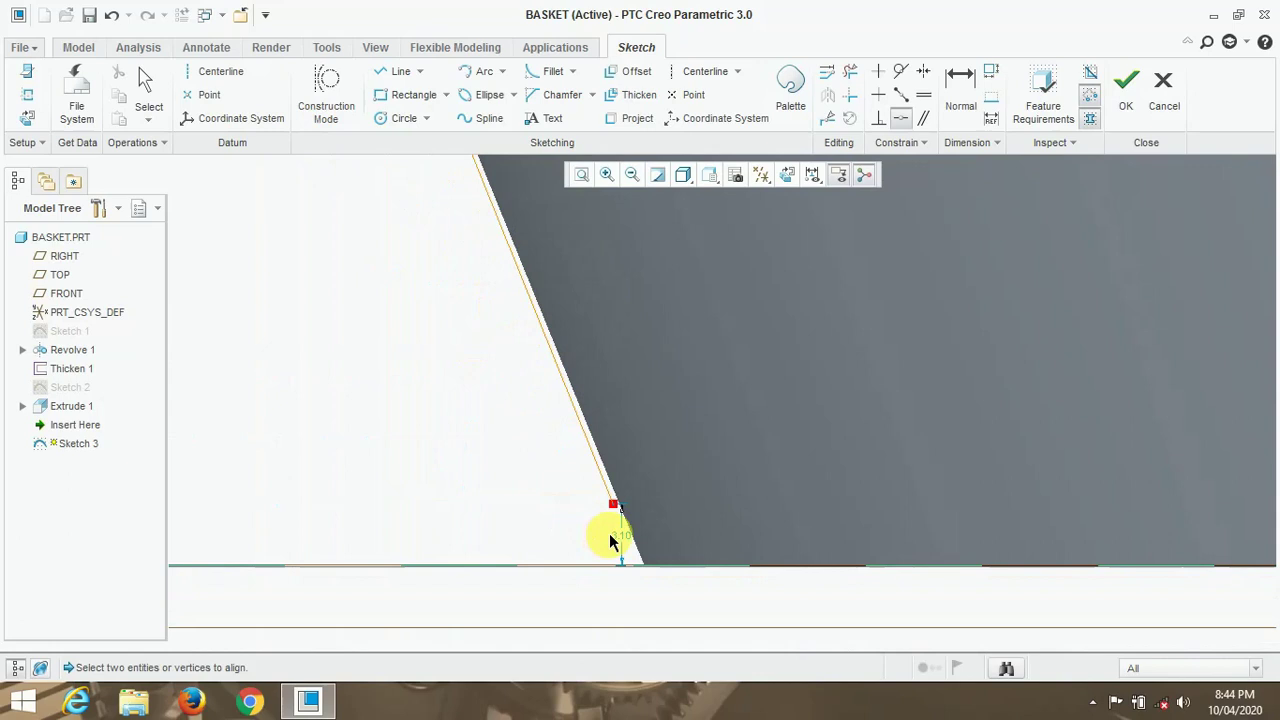
pyautogui.click(600, 548)
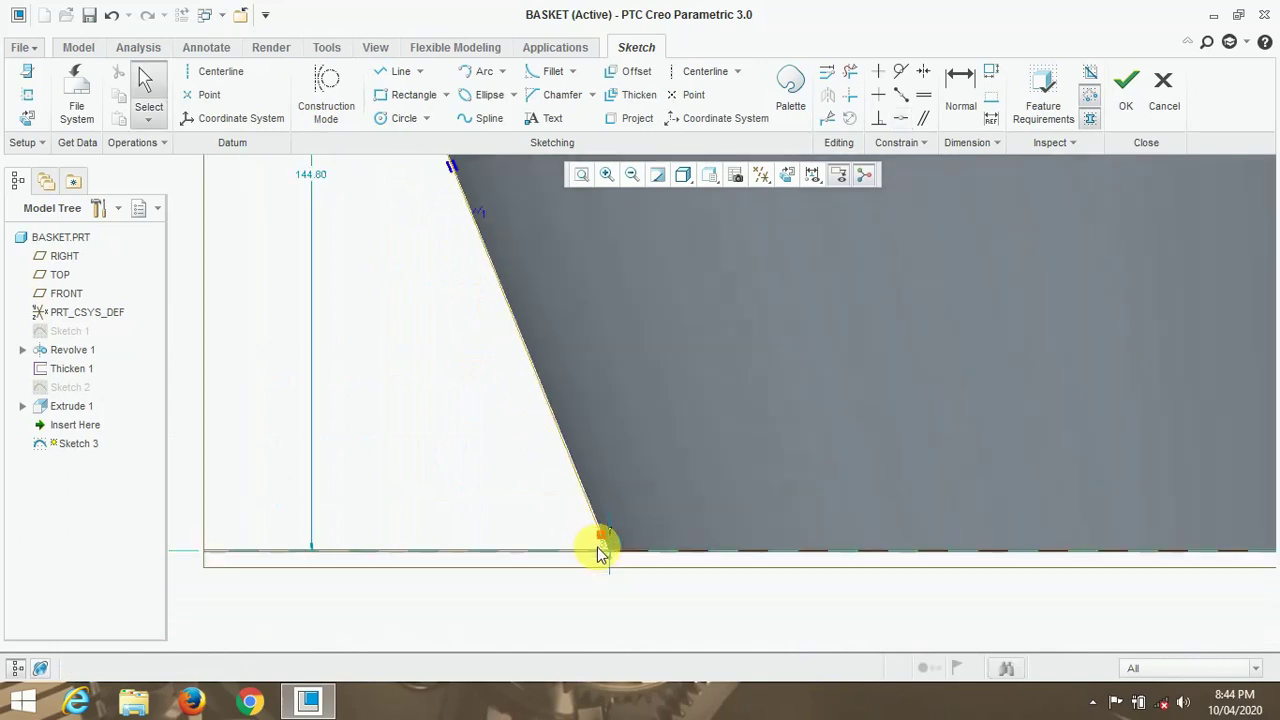
# Try to make the slanted line's lower endpoint coincident with the wall edge reference.
pyautogui.scroll(3, 591, 534)
pyautogui.scroll(-3, 600, 534)
pyautogui.scroll(-3, 600, 546)
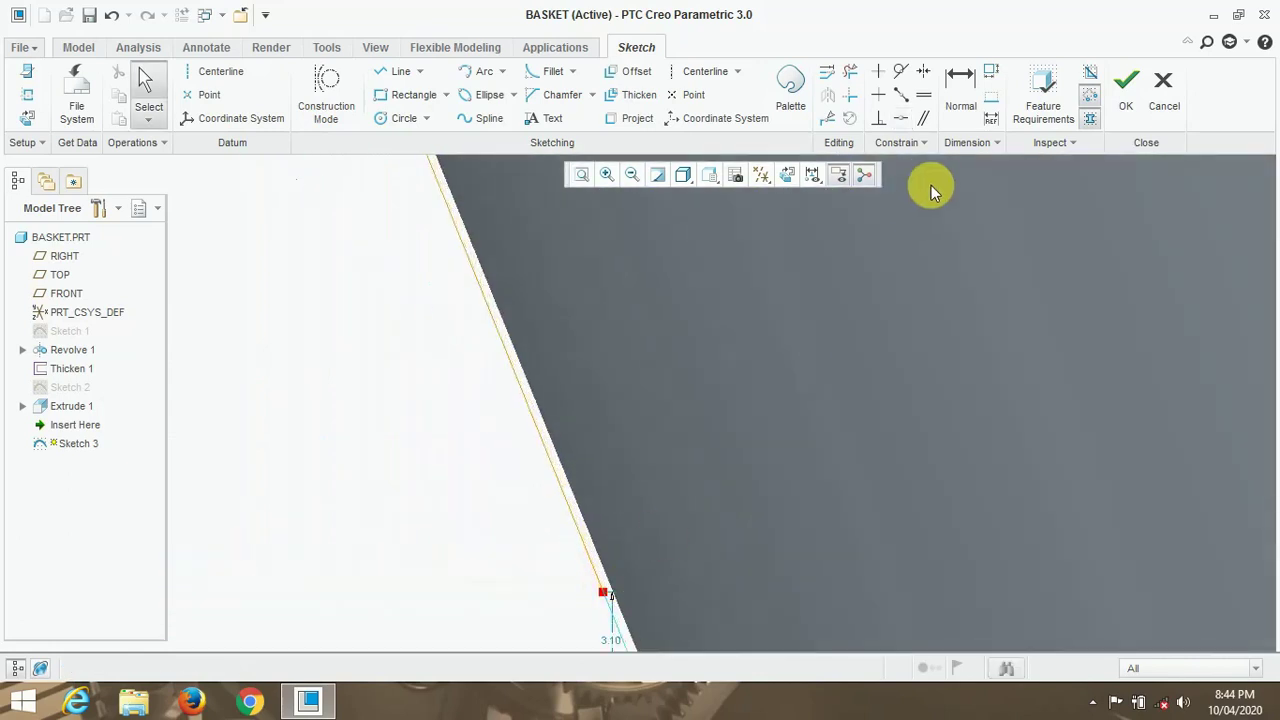
pyautogui.scroll(-3, 601, 429)
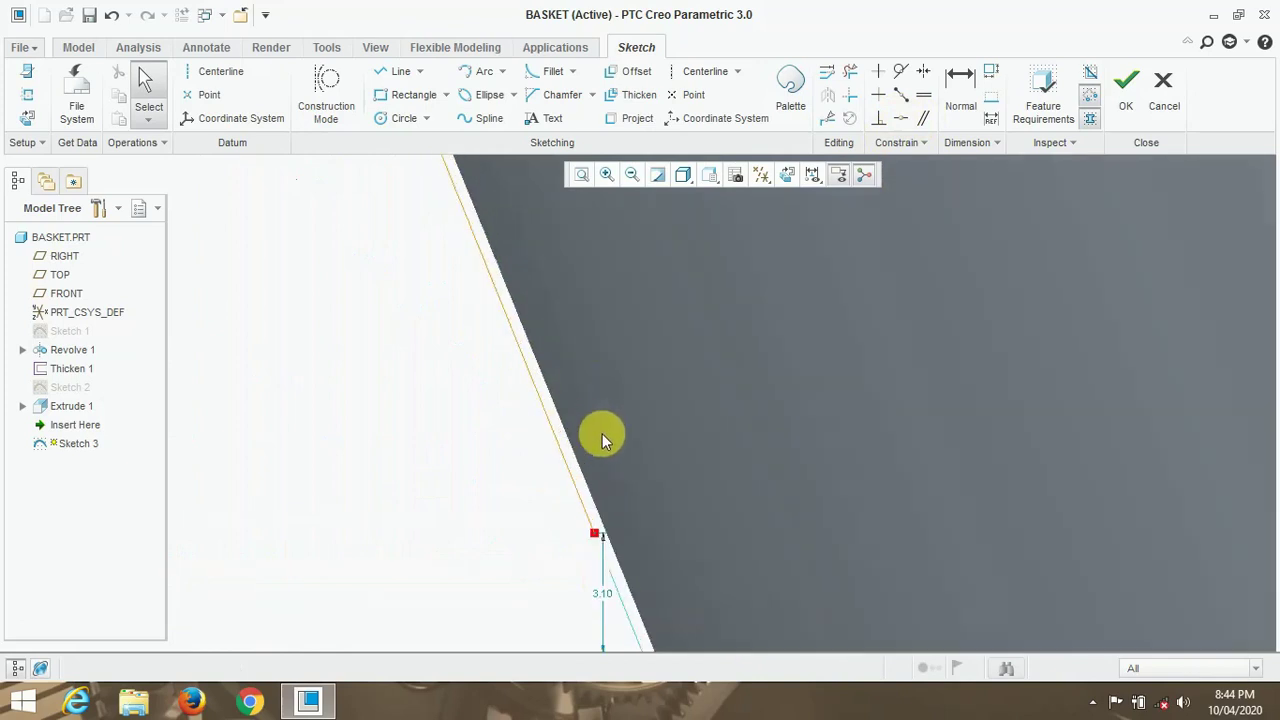
pyautogui.scroll(-1, 601, 518)
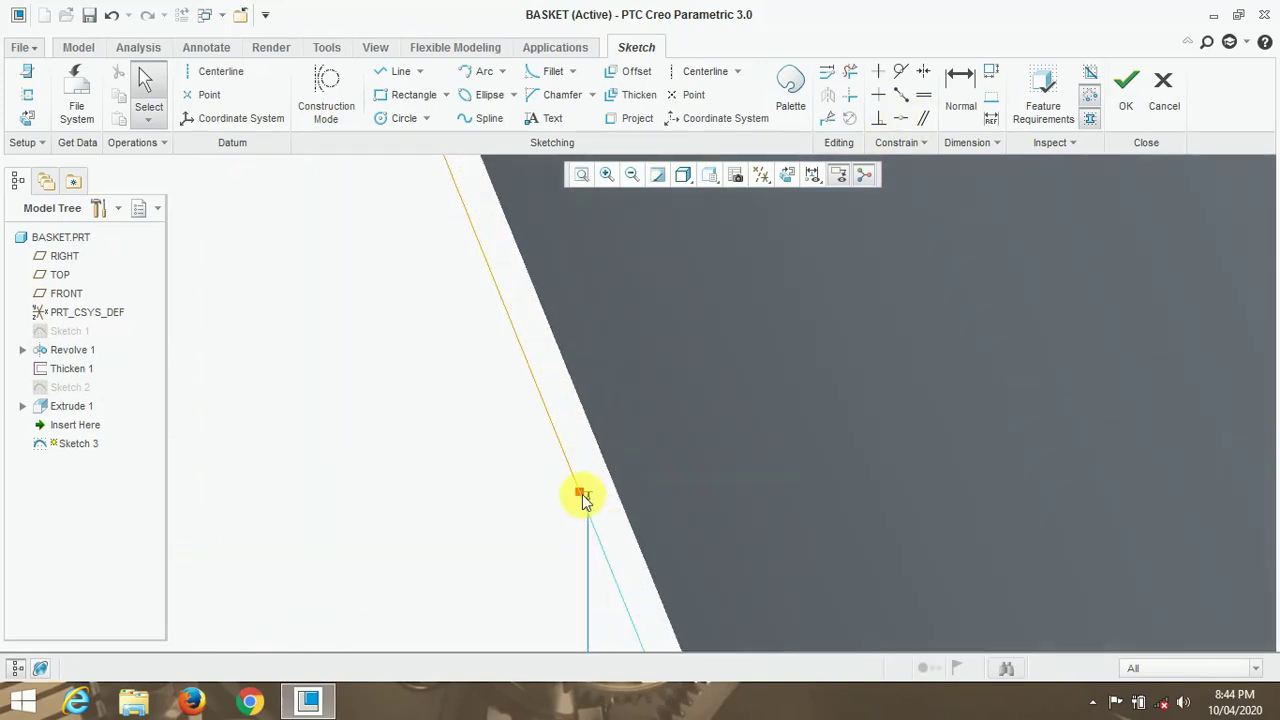
pyautogui.click(908, 120)
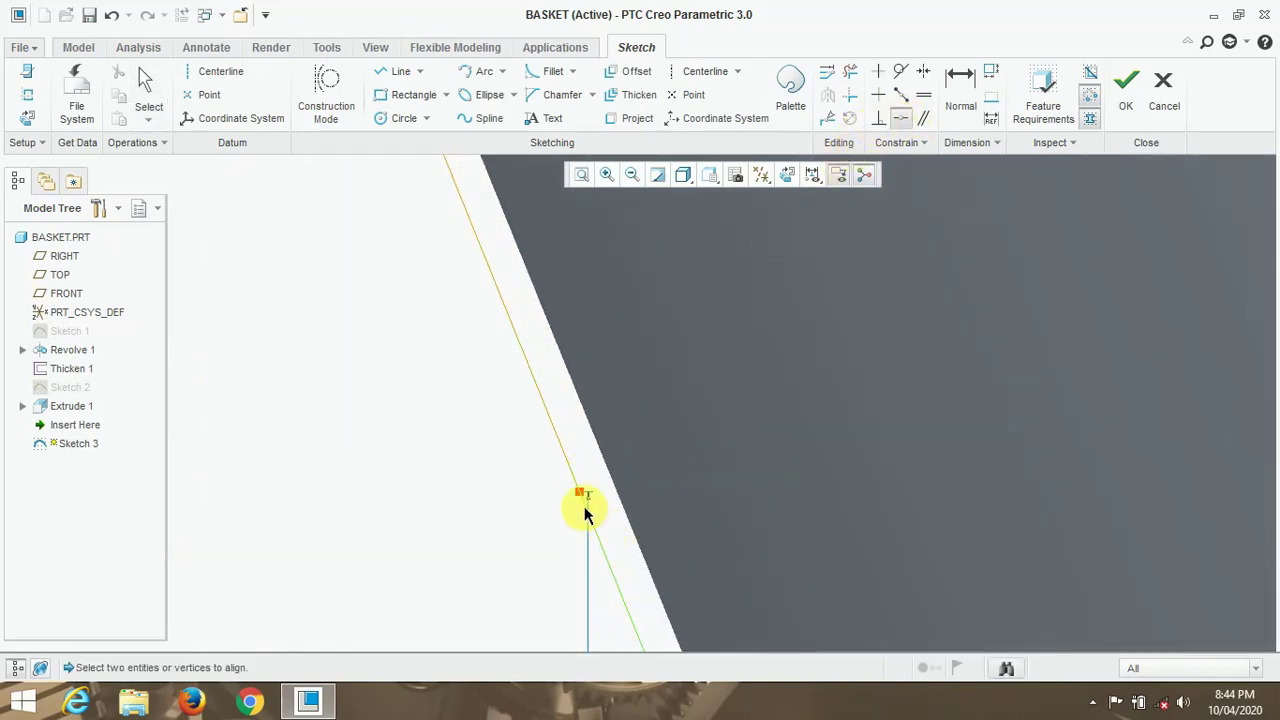
pyautogui.click(582, 495)
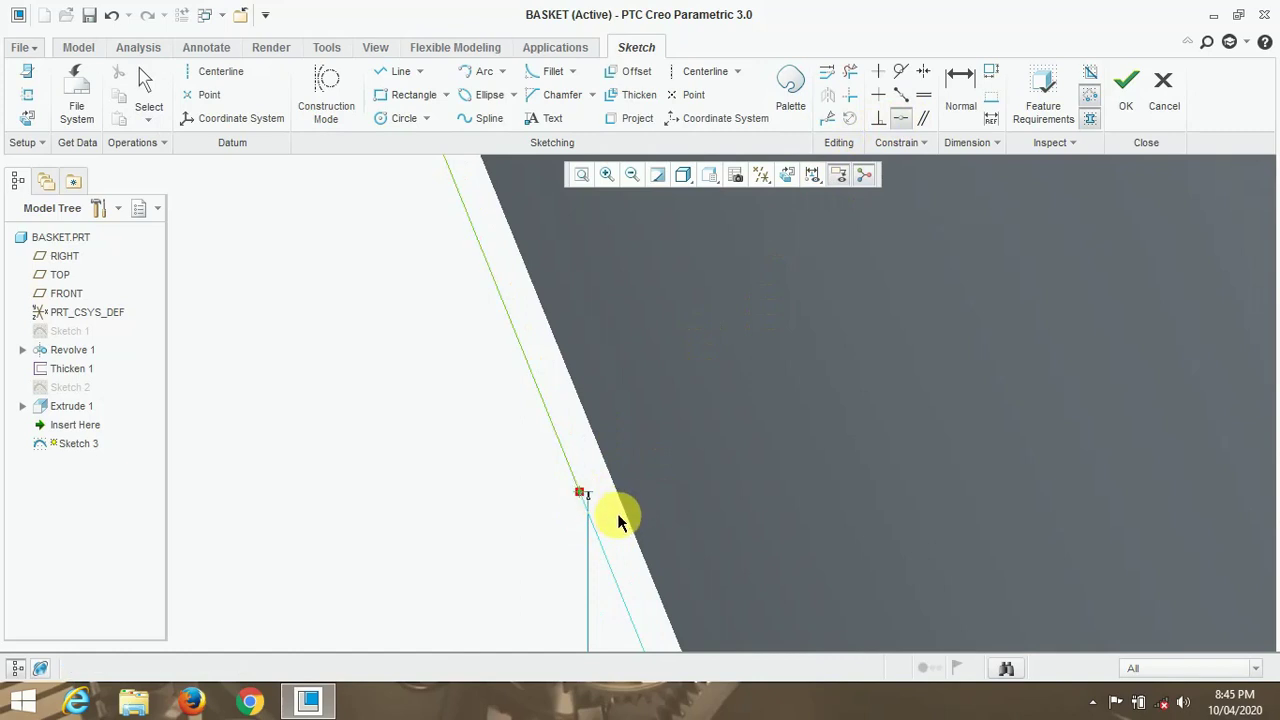
pyautogui.click(587, 509)
pyautogui.middleClick(529, 491)
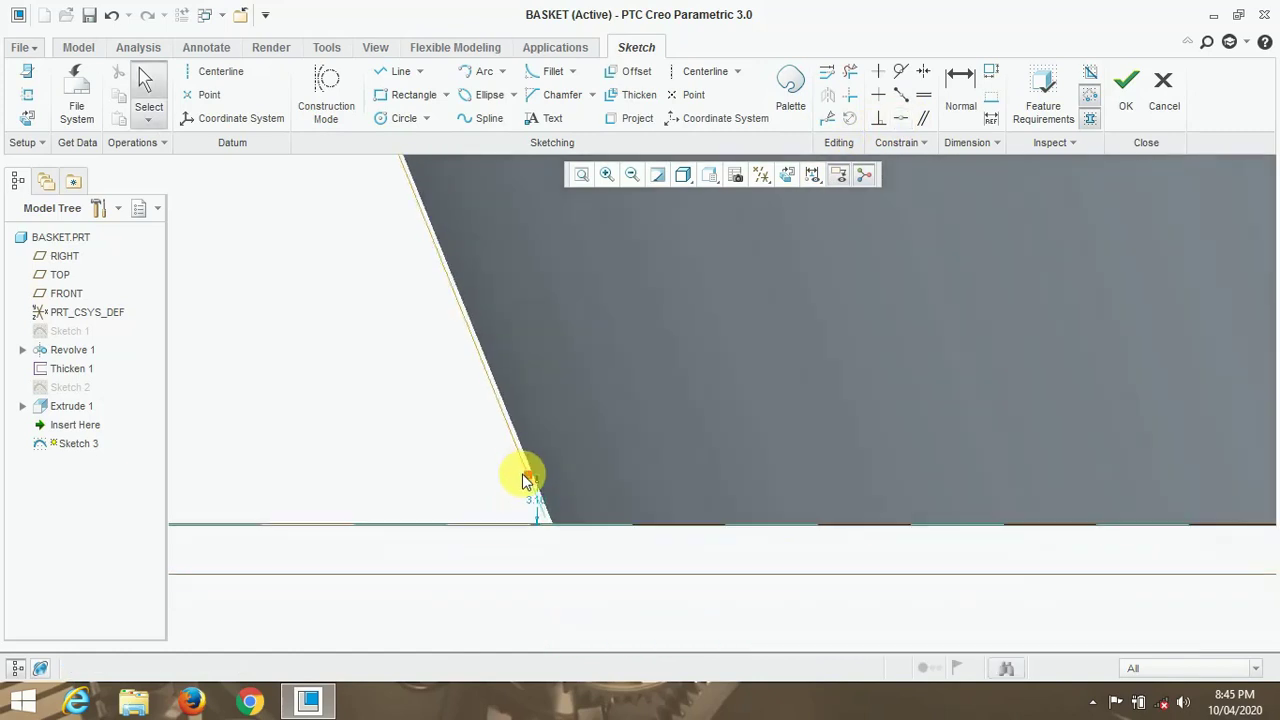
# Set the height of the slanted line's lower endpoint above the base to 5 mm and revise it to 4 mm.
pyautogui.doubleClick(518, 483)
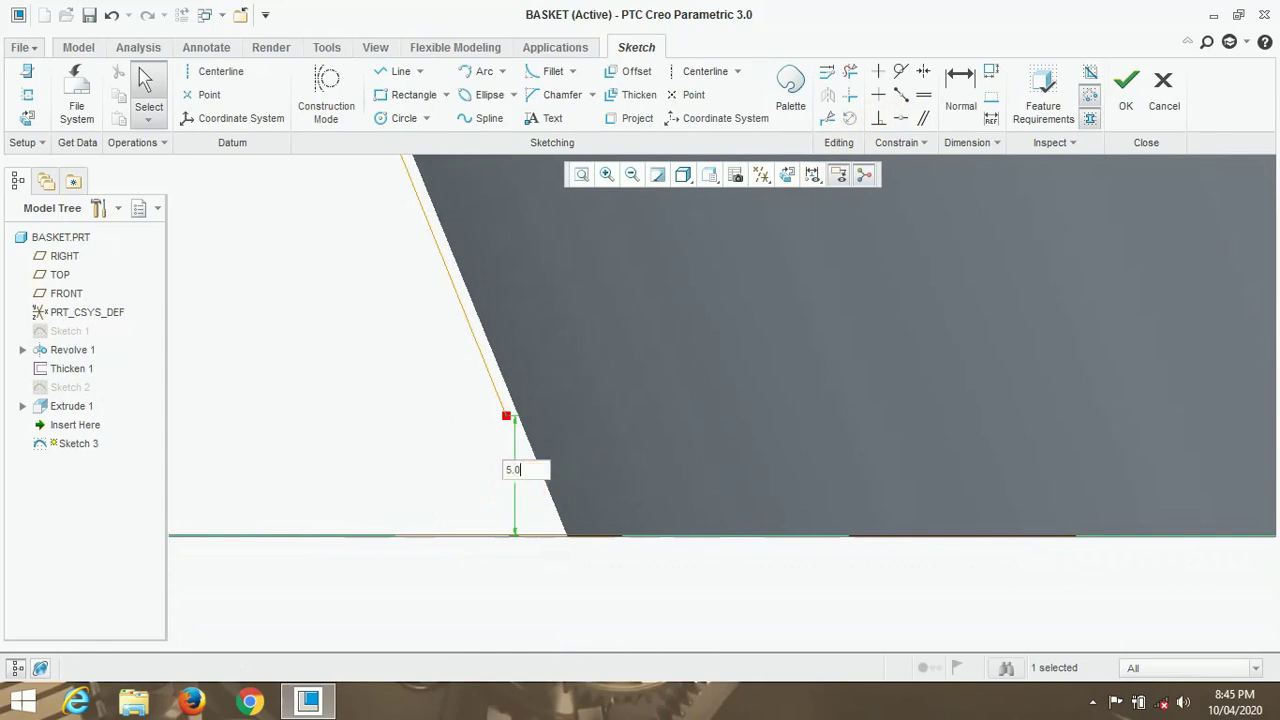
pyautogui.press('Return')
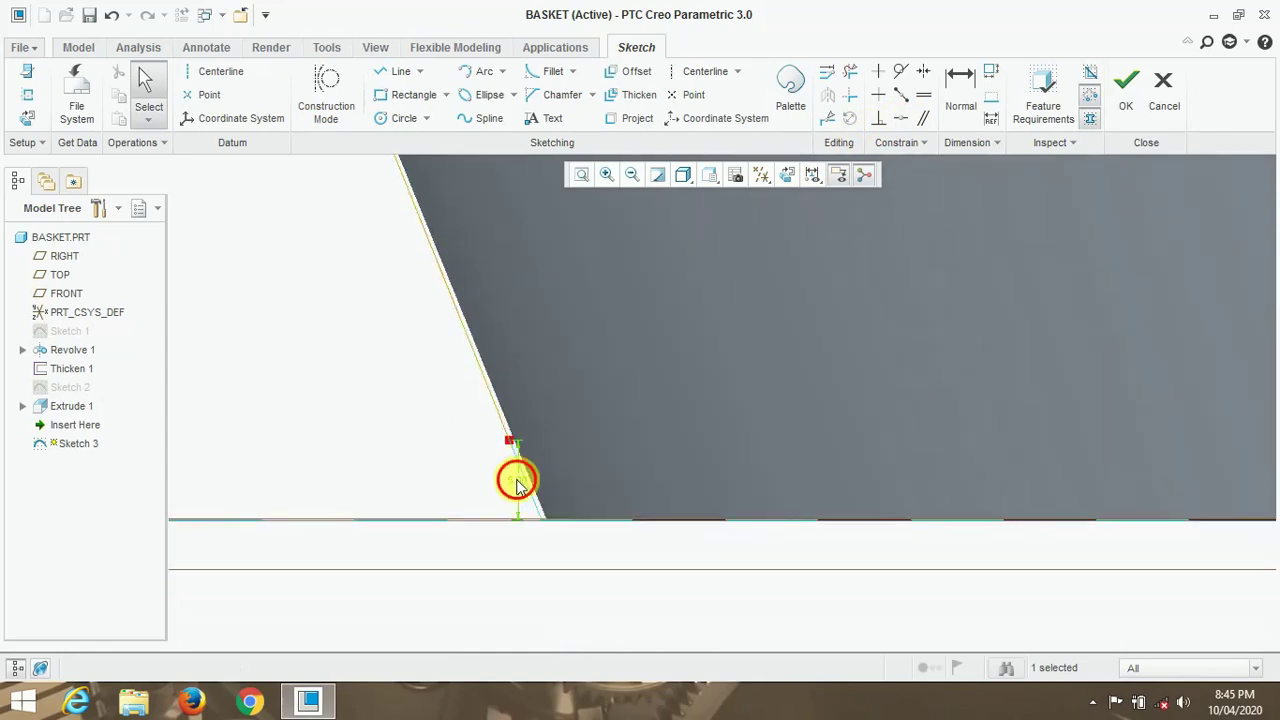
pyautogui.press('Return')
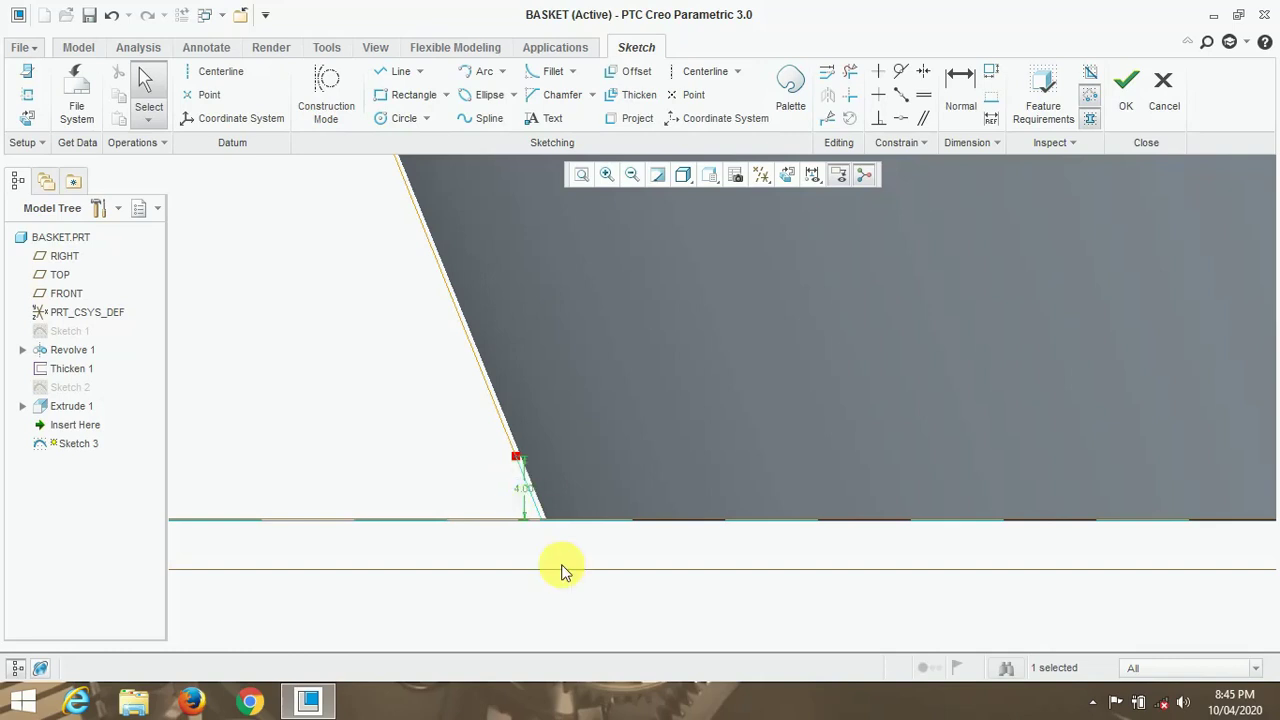
# Finish the sketch of the slanted line along the basket's sloping wall.
pyautogui.click(1126, 85)
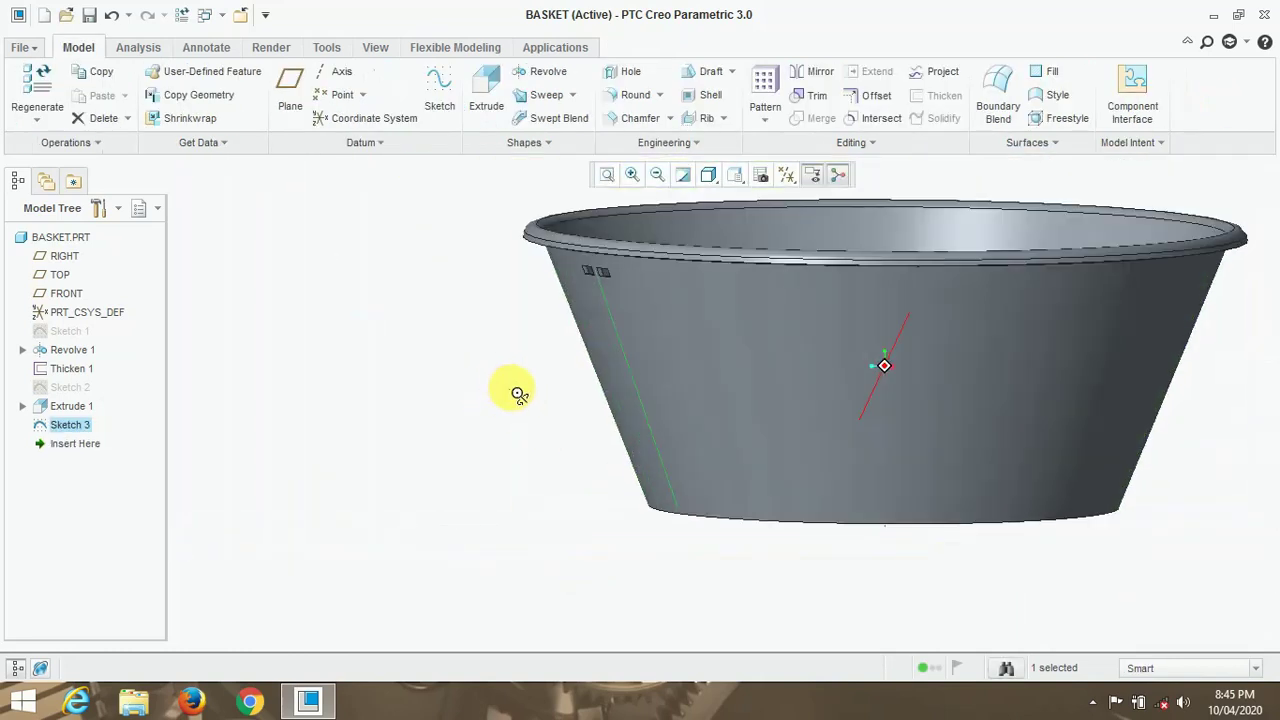
pyautogui.click(490, 399)
pyautogui.scroll(3, 667, 284)
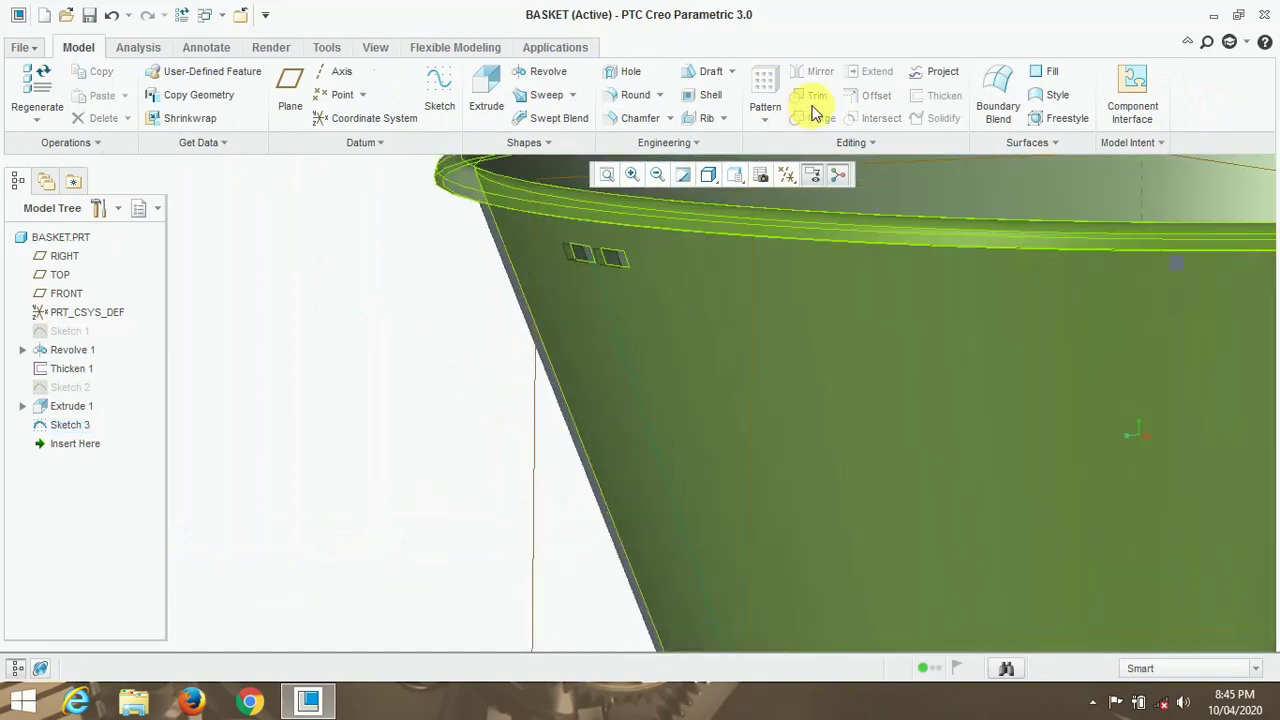
# Start a Direction-type geometry pattern of the two rectangular wall openings (Extrude 1), using the Sketch 3 line as the first direction.
pyautogui.scroll(3, 612, 263)
pyautogui.click(605, 262)
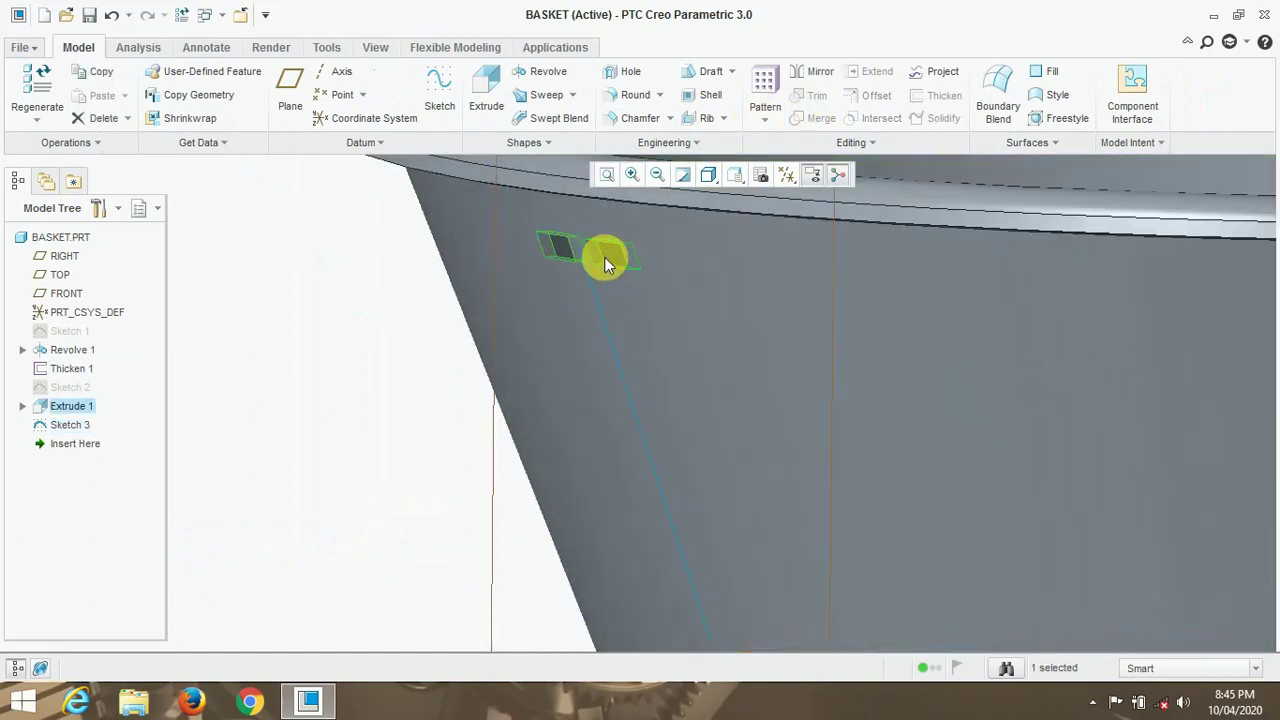
pyautogui.click(764, 120)
pyautogui.click(810, 162)
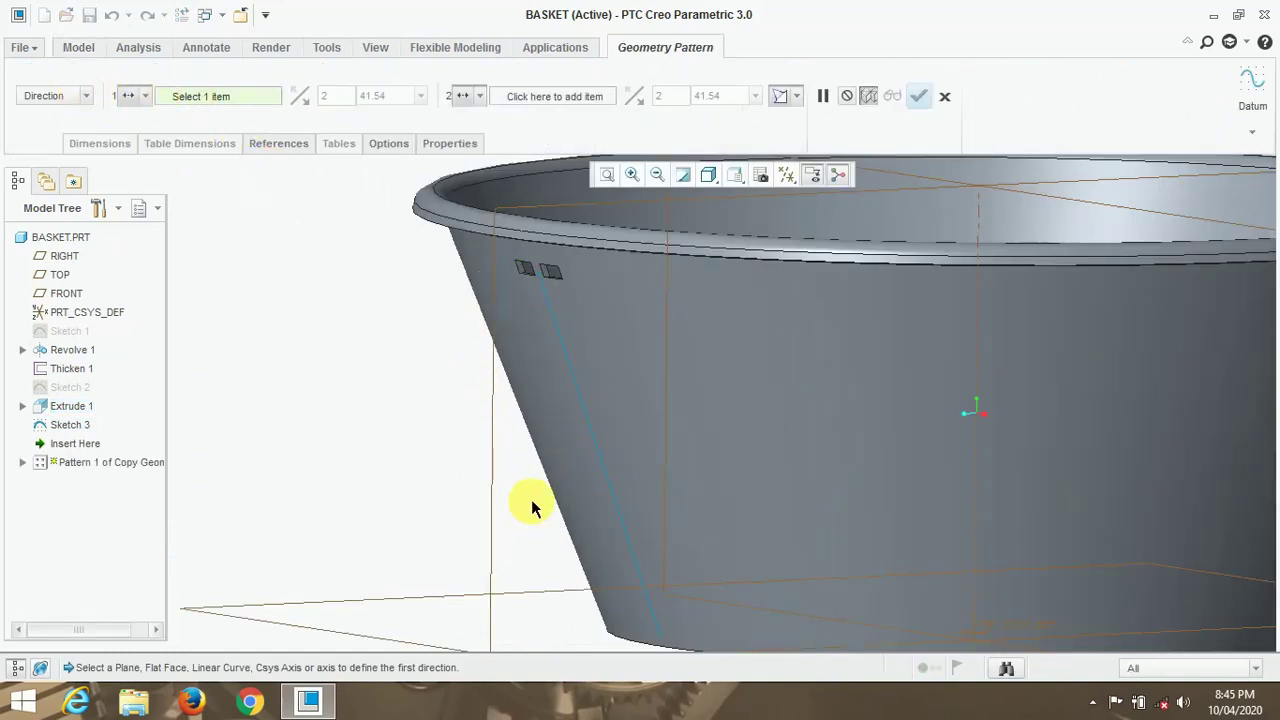
pyautogui.click(597, 467)
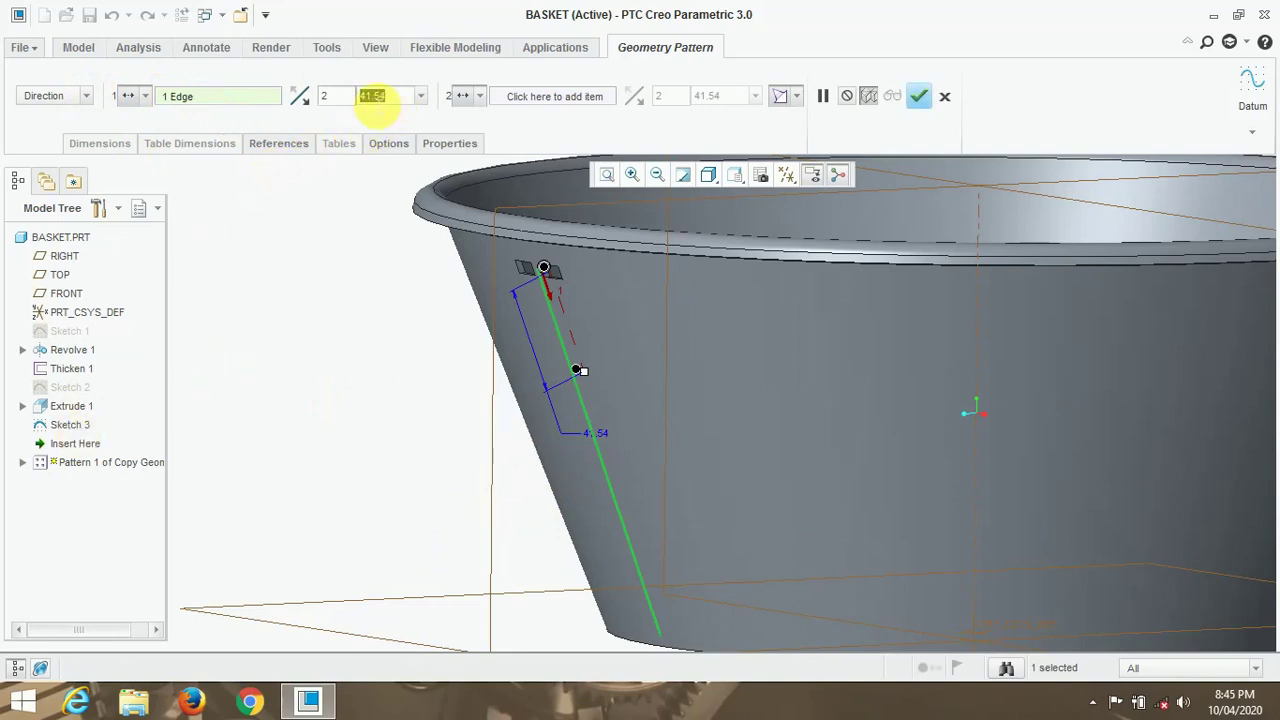
# Set the pattern's spacing to 10 mm and its number of members to 15.
pyautogui.write('10')
pyautogui.press('Return')
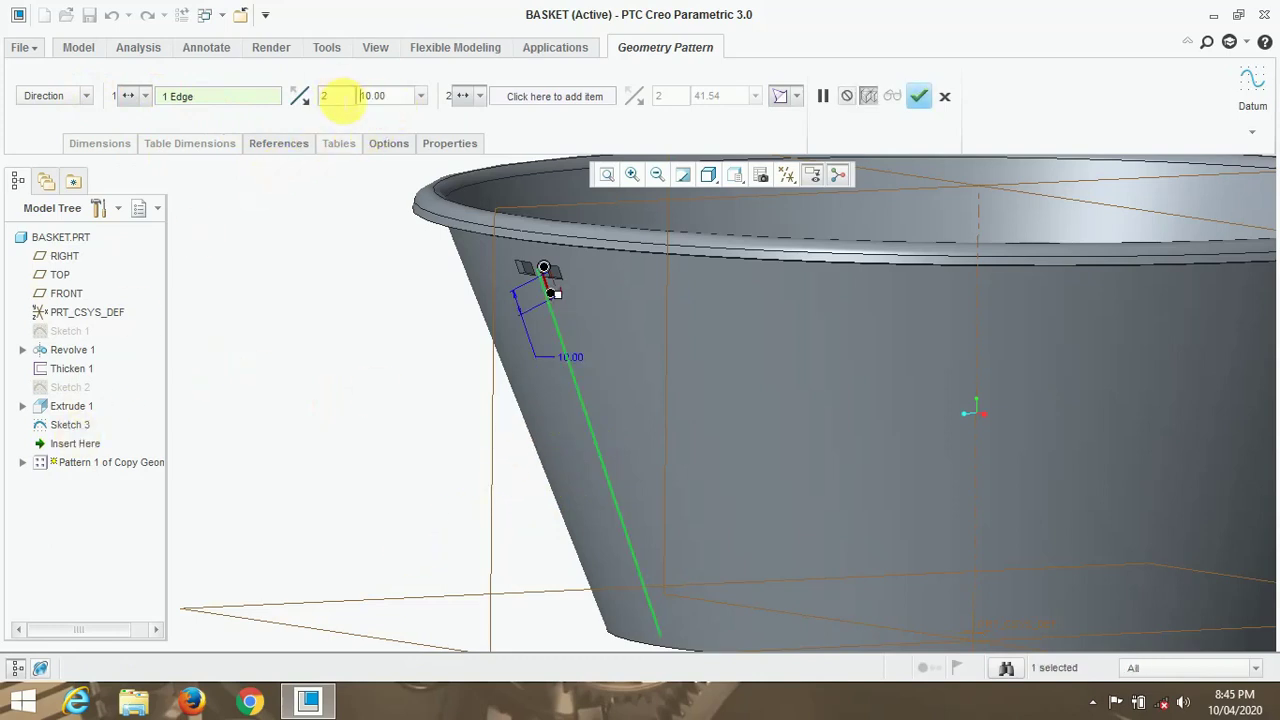
pyautogui.doubleClick(322, 95)
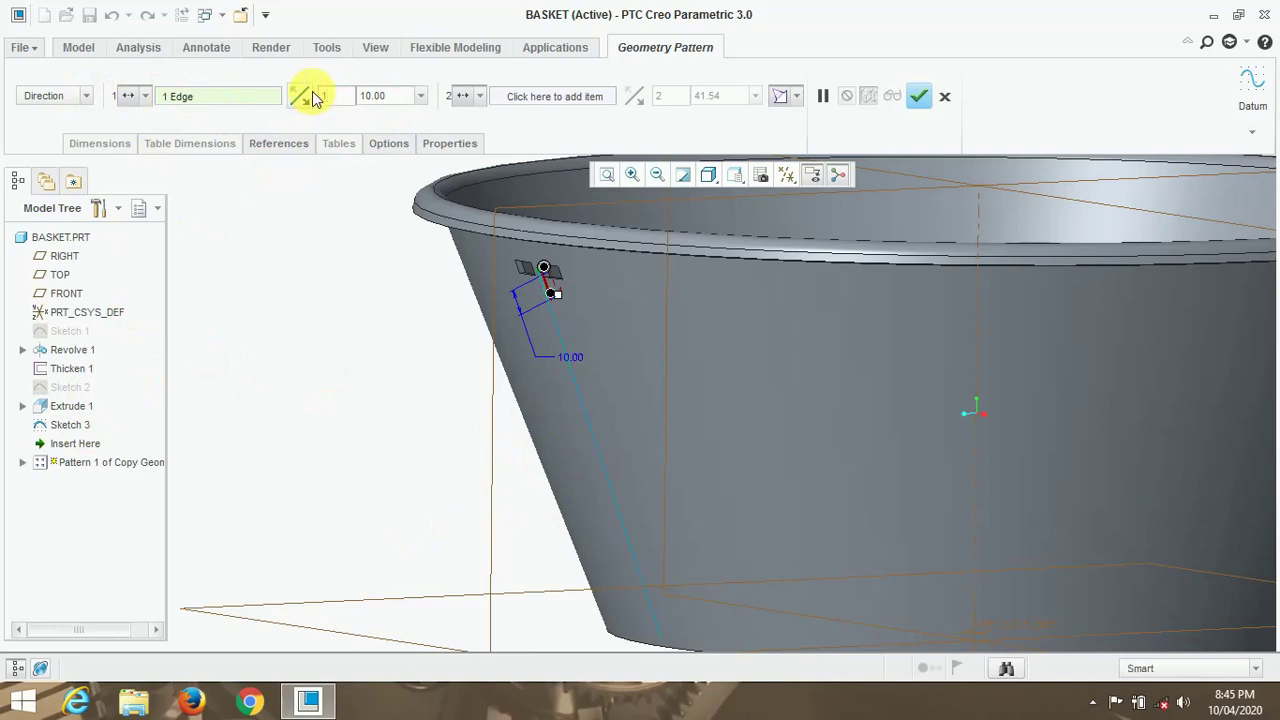
pyautogui.write('15')
pyautogui.press('Return')
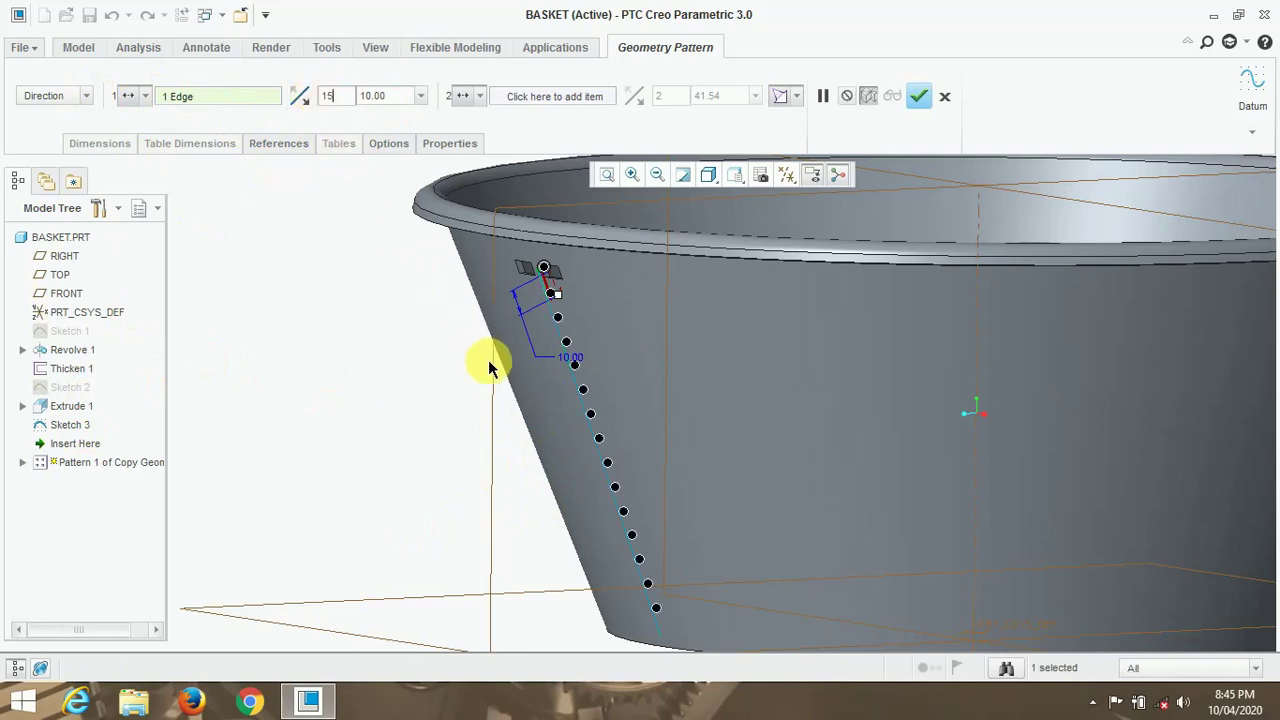
# Check the pattern points from the standard views and set the number of members to 16.
pyautogui.click(732, 176)
pyautogui.click(760, 282)
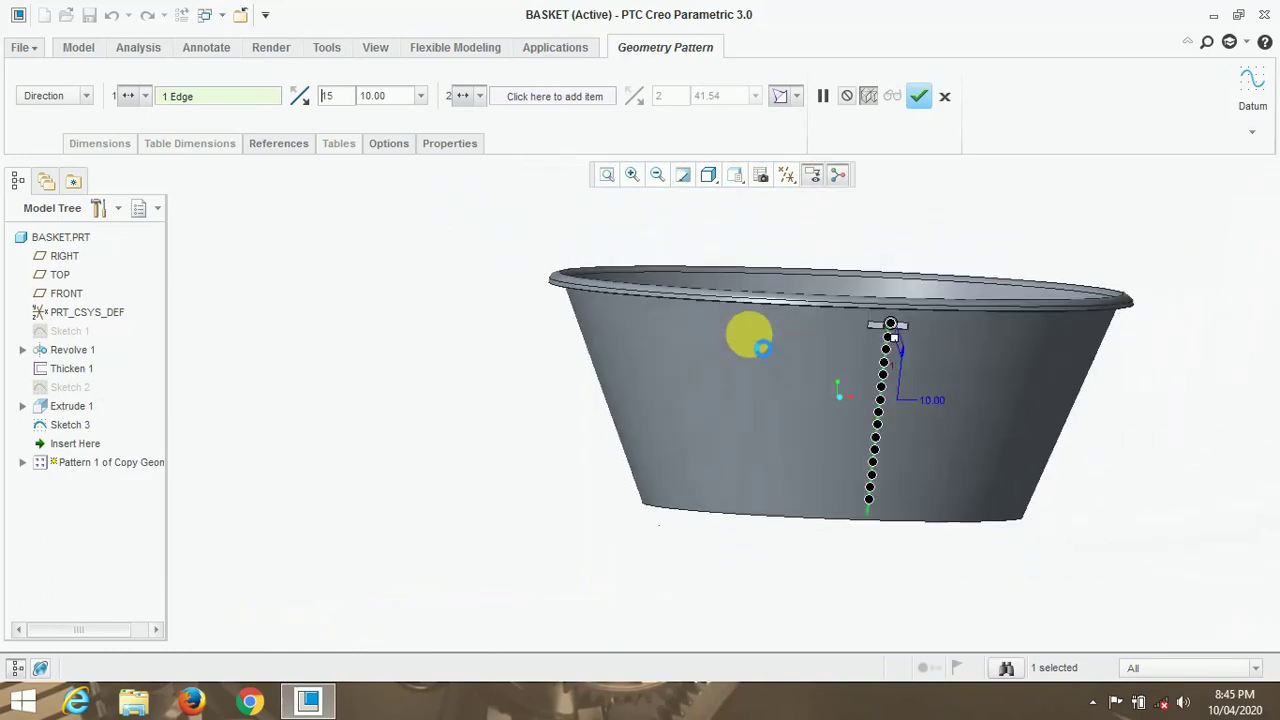
pyautogui.click(737, 180)
pyautogui.click(752, 261)
pyautogui.scroll(3, 724, 467)
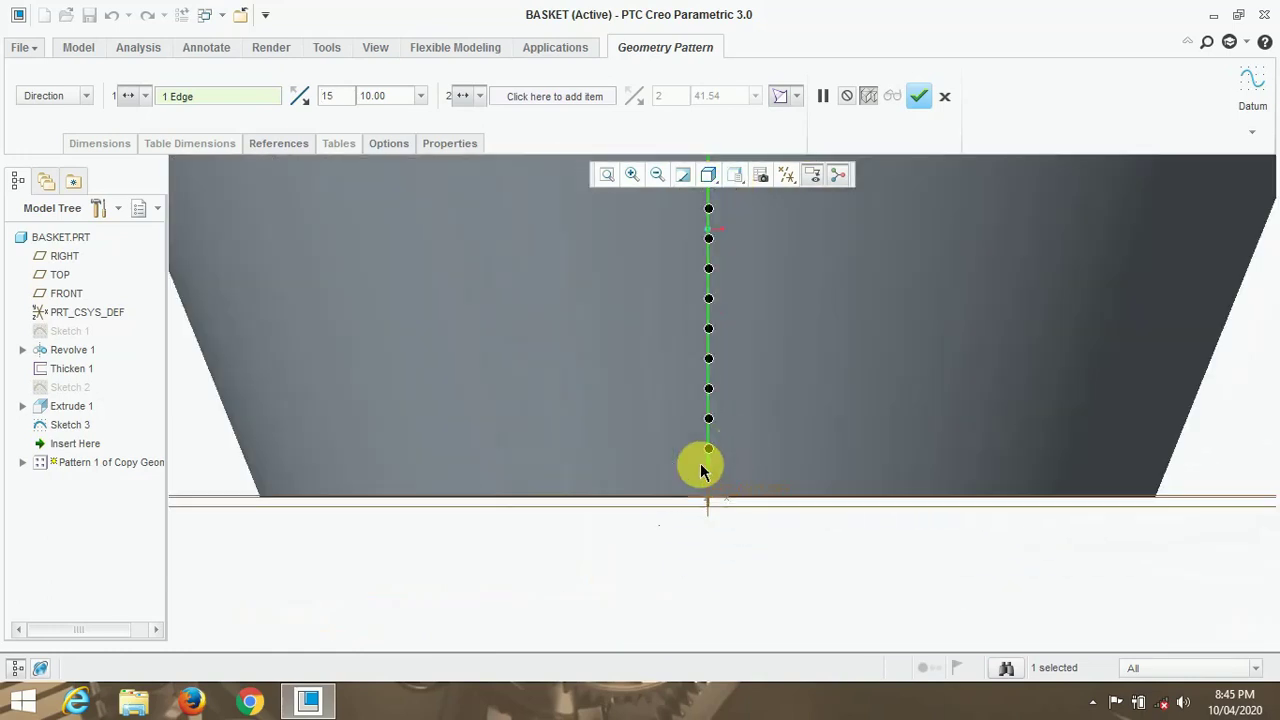
pyautogui.click(320, 96)
pyautogui.press('Return')
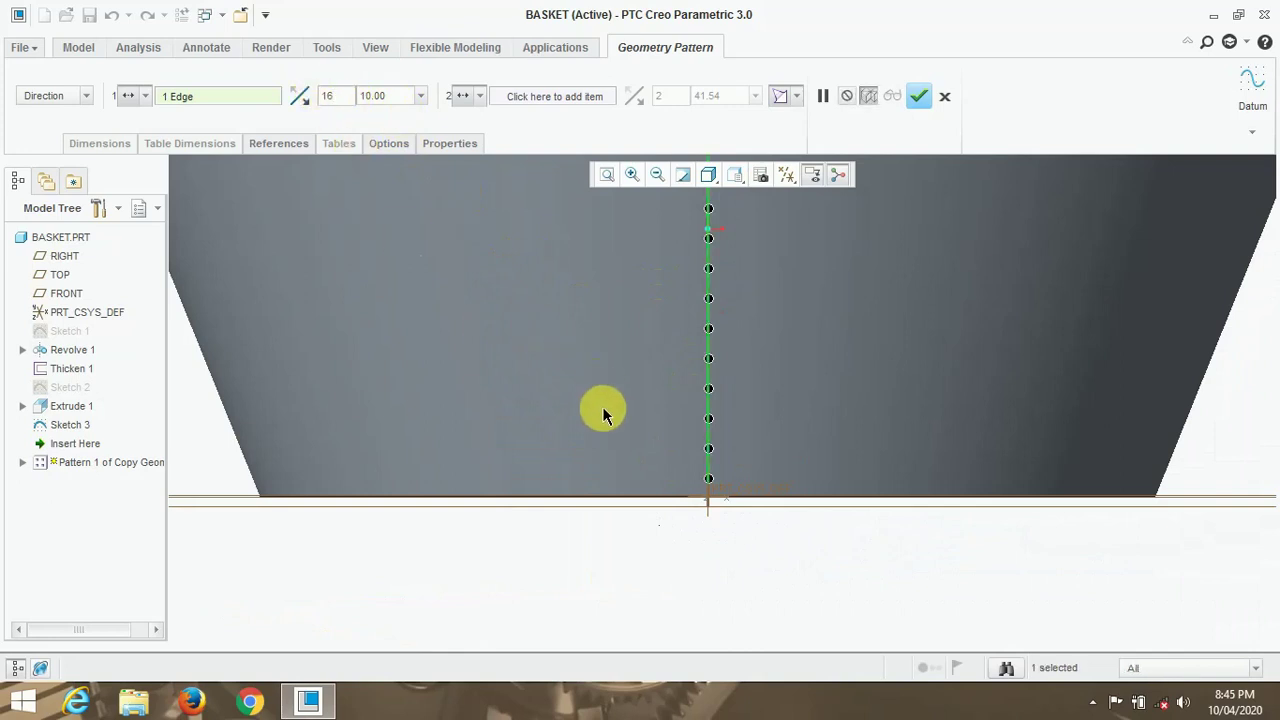
# Set the pattern's number of members back to 15, complete the pattern and accept the regeneration result.
pyautogui.scroll(-3, 643, 494)
pyautogui.scroll(4, 651, 277)
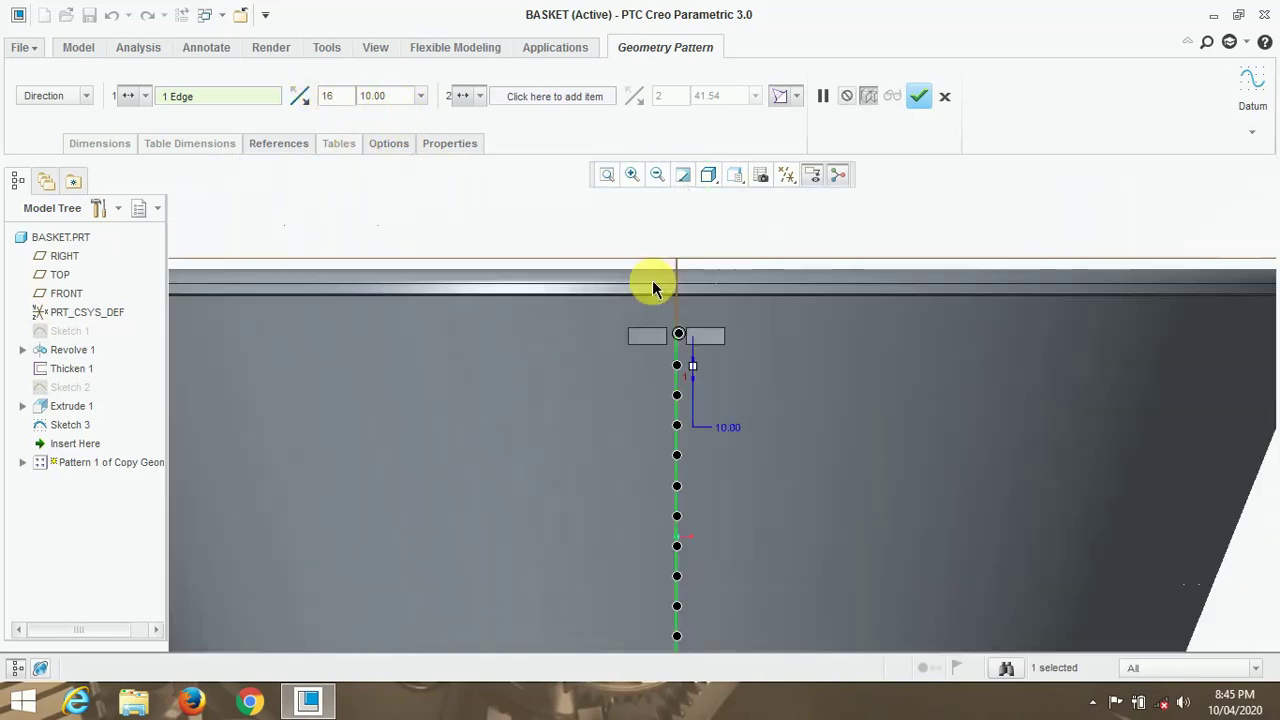
pyautogui.scroll(2, 689, 357)
pyautogui.scroll(-4, 752, 325)
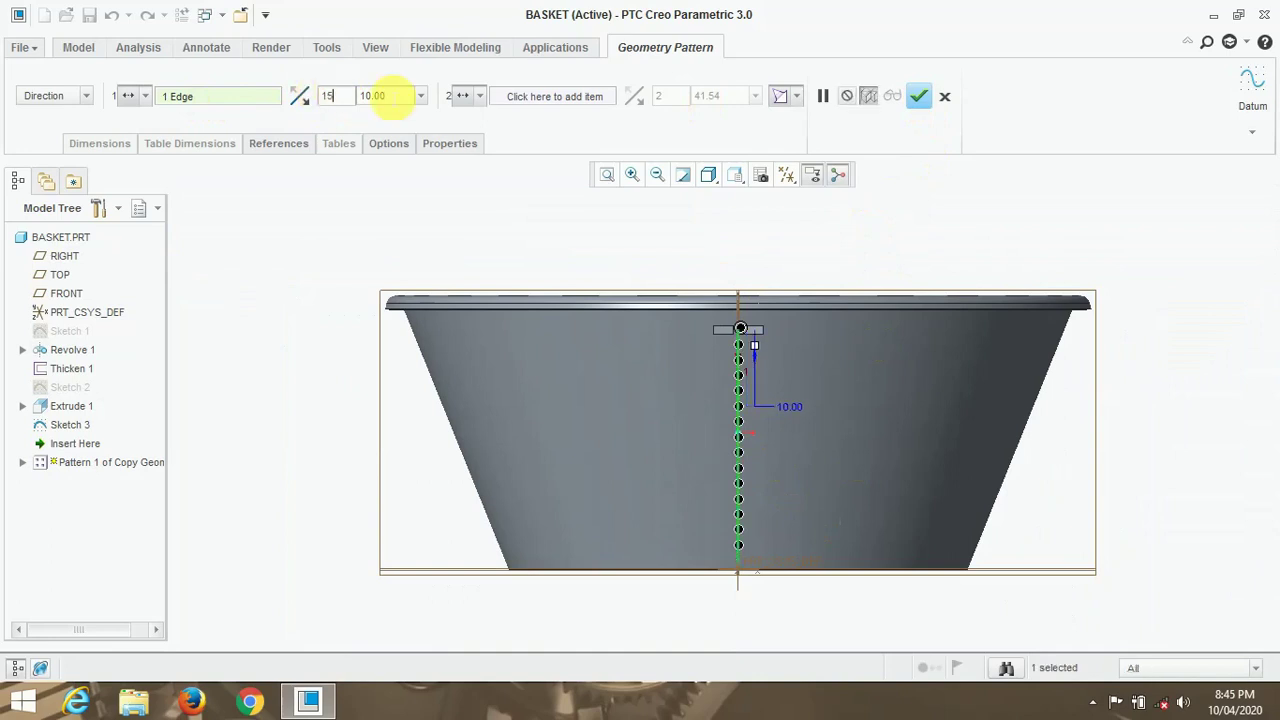
pyautogui.click(920, 96)
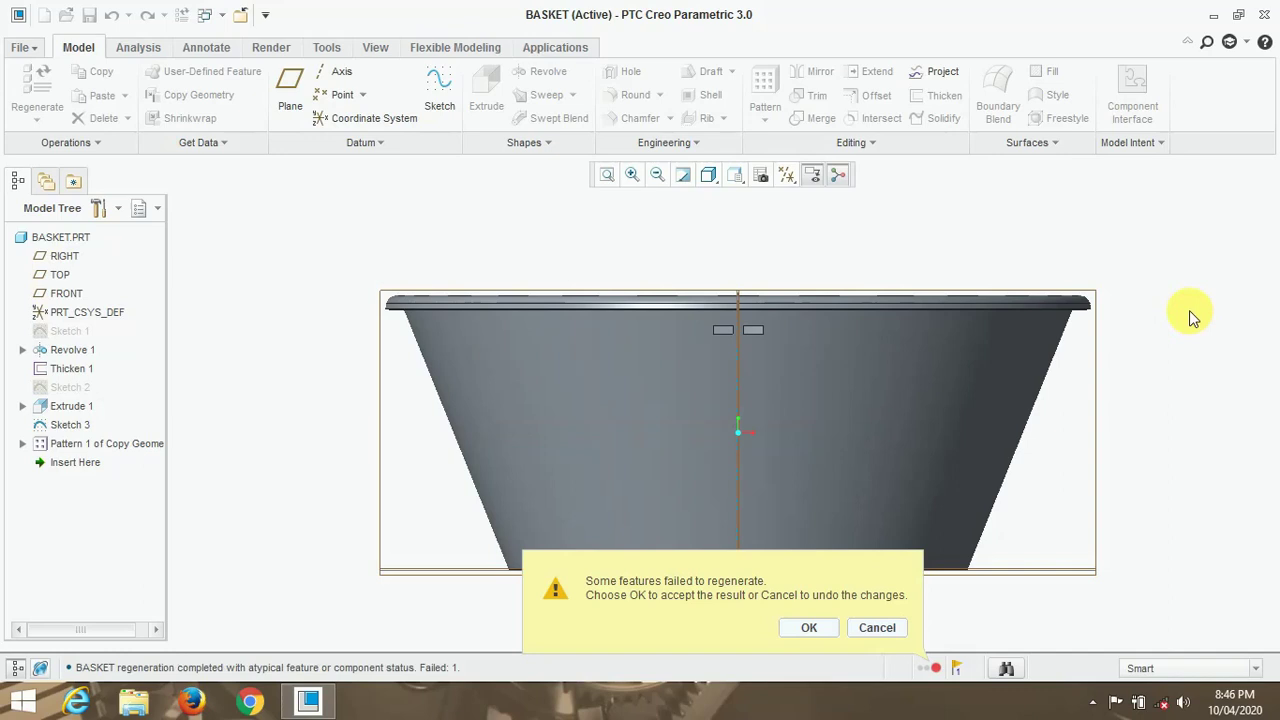
pyautogui.click(808, 628)
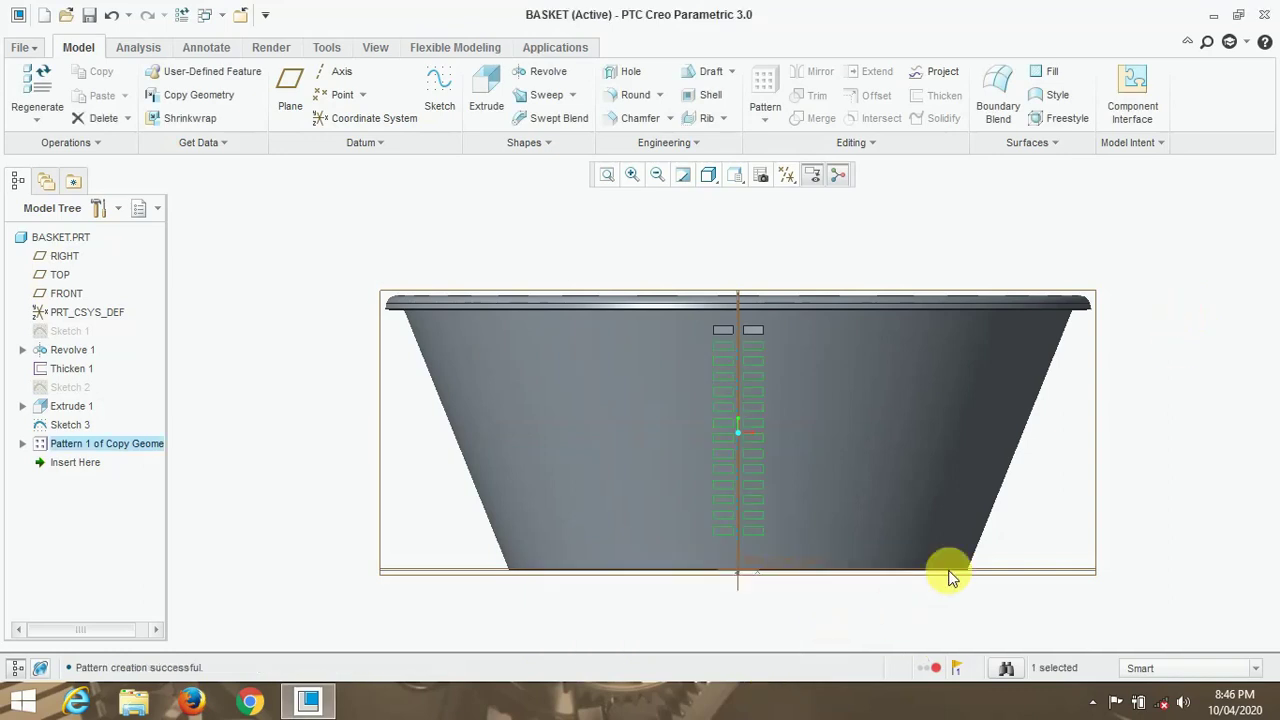
# Redefine the geometry pattern of the wall openings and change its type from Direction to Curve.
pyautogui.moveTo(937, 489); pyautogui.dragTo(837, 497, button='middle')
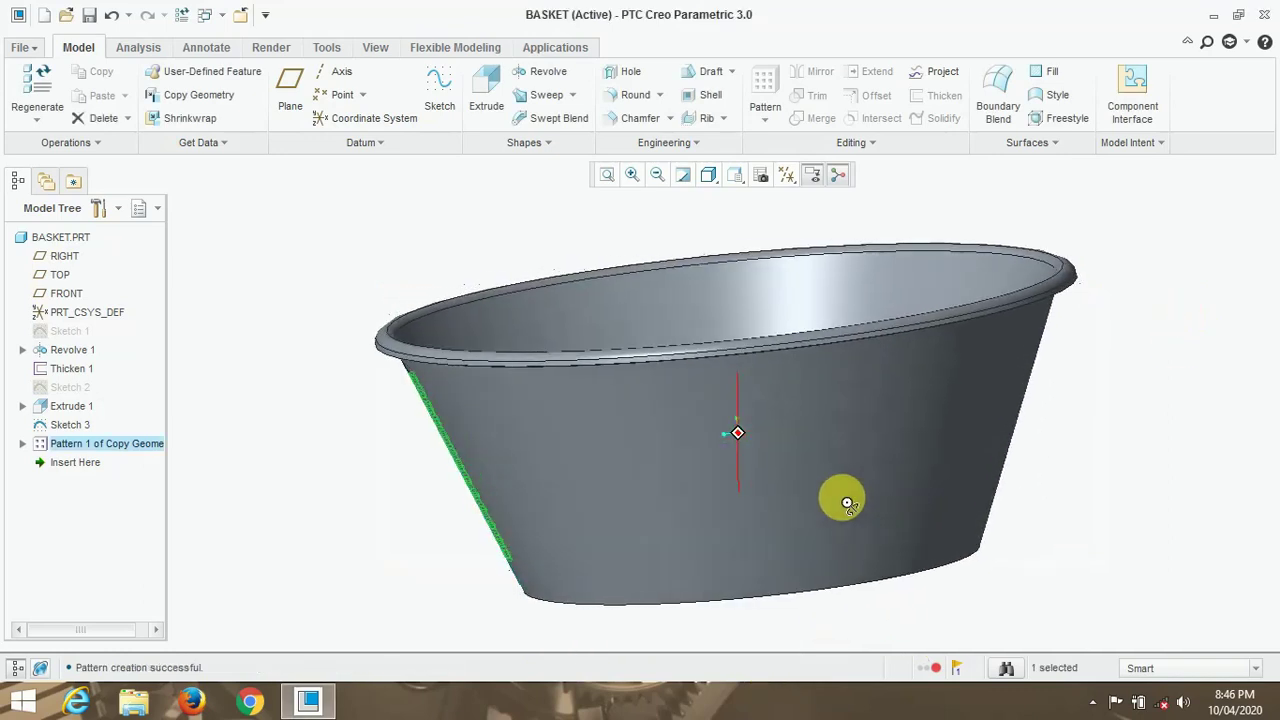
pyautogui.scroll(5, 529, 560)
pyautogui.moveTo(529, 560); pyautogui.dragTo(587, 550, button='middle')
pyautogui.scroll(-6, 587, 550)
pyautogui.moveTo(555, 483); pyautogui.dragTo(603, 486, button='middle')
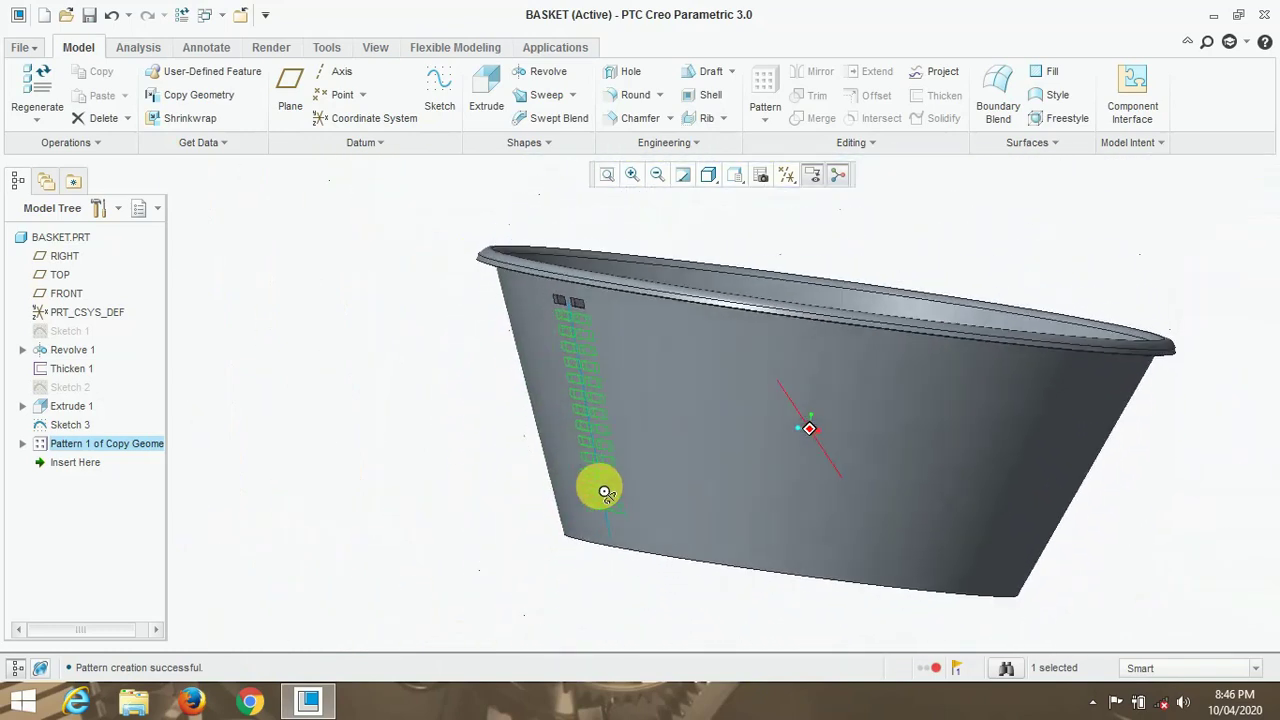
pyautogui.rightClick(134, 449)
pyautogui.click(194, 474)
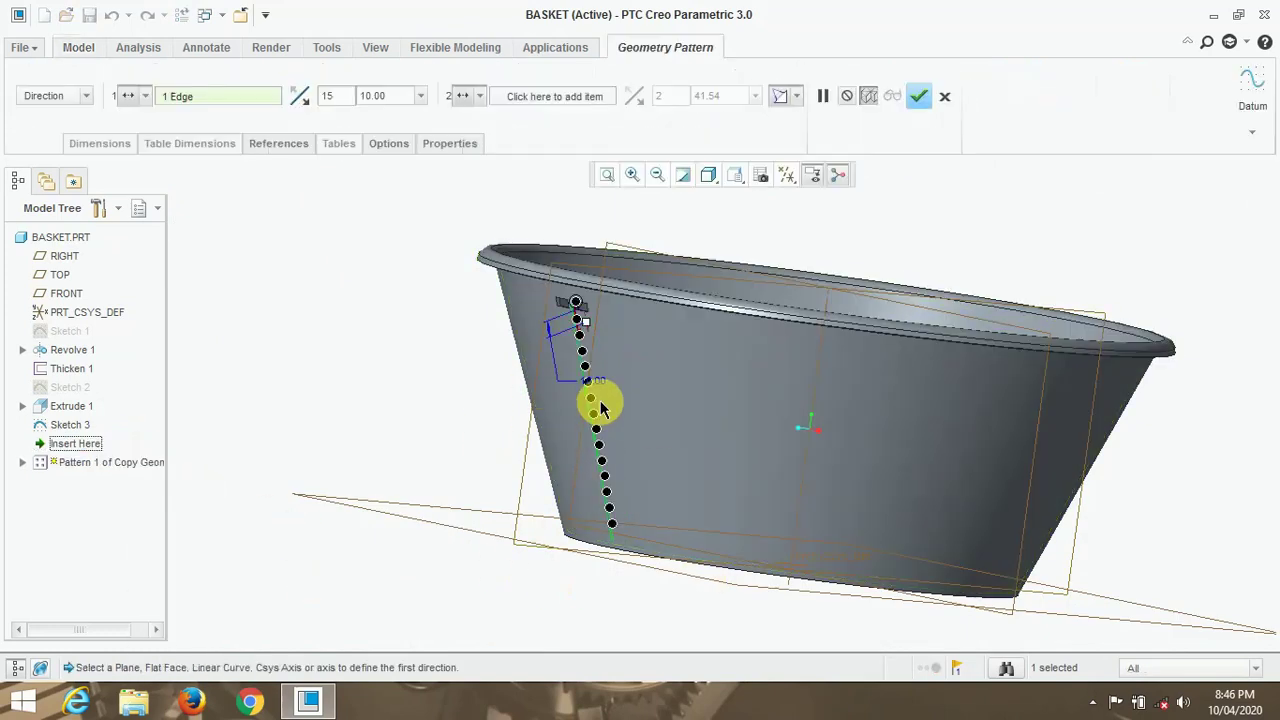
pyautogui.scroll(3, 600, 408)
pyautogui.scroll(-1, 745, 438)
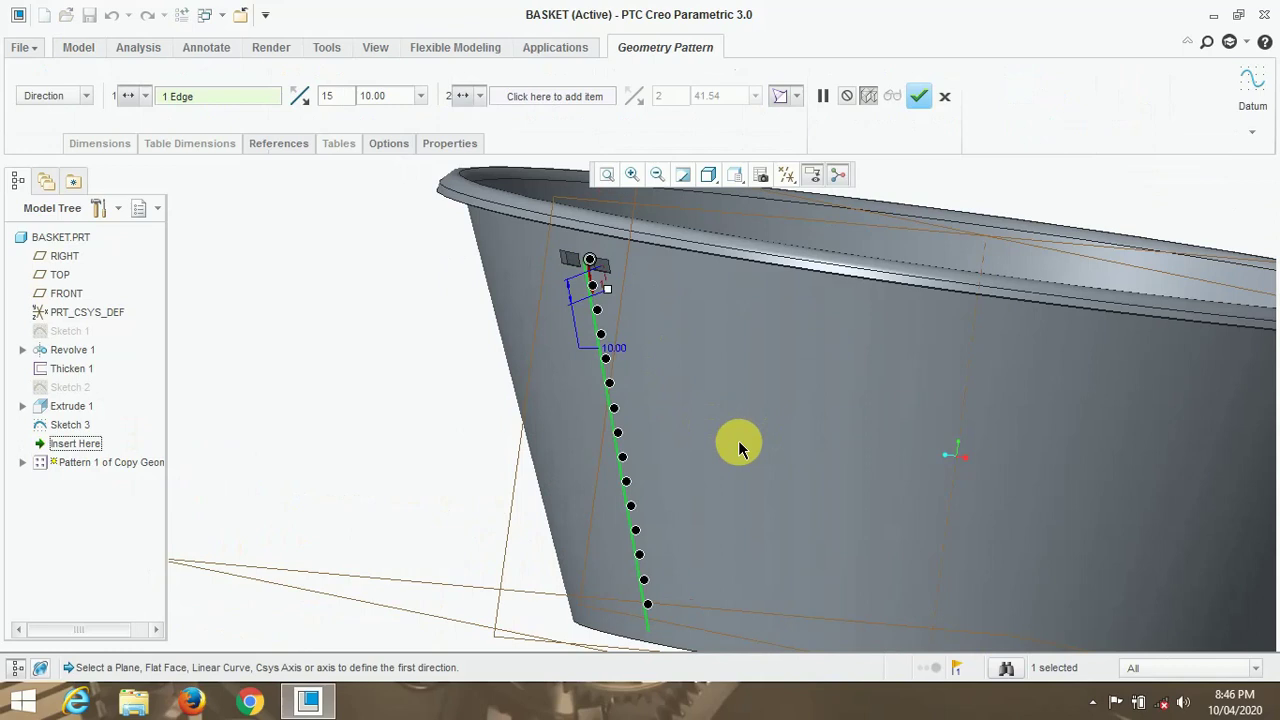
pyautogui.click(80, 95)
pyautogui.scroll(-1, 77, 153)
pyautogui.click(40, 145)
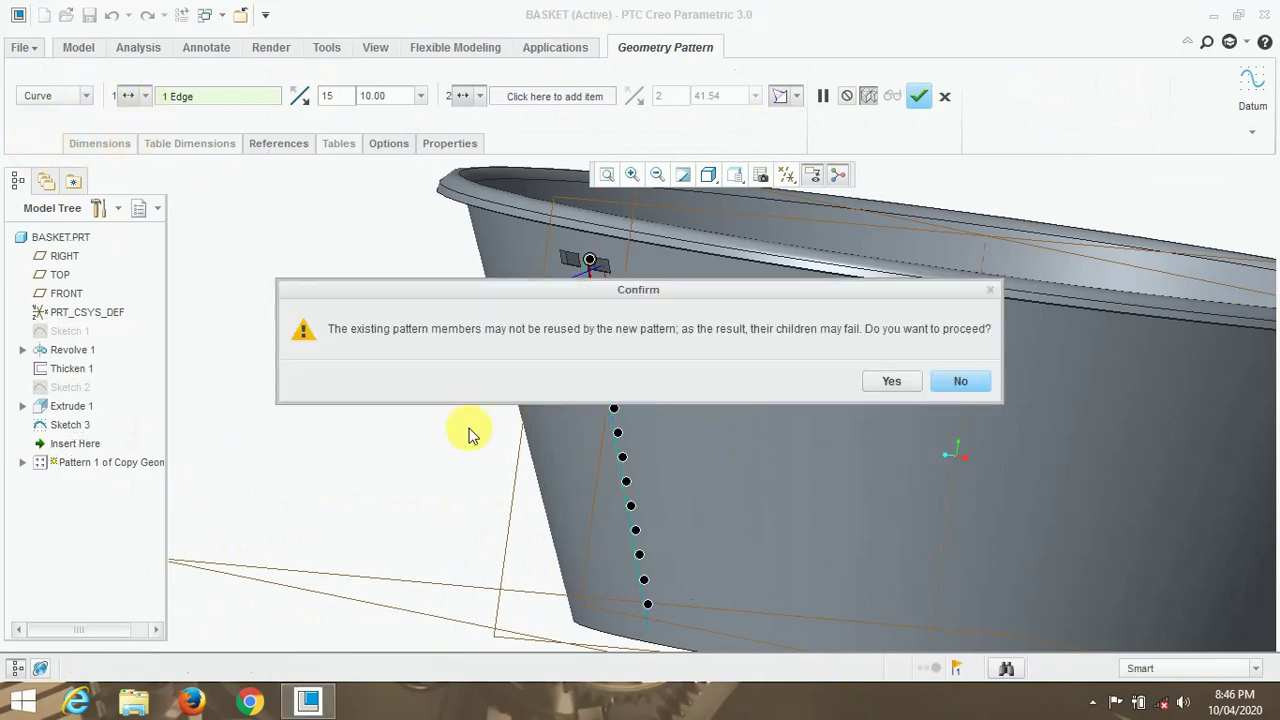
pyautogui.click(894, 380)
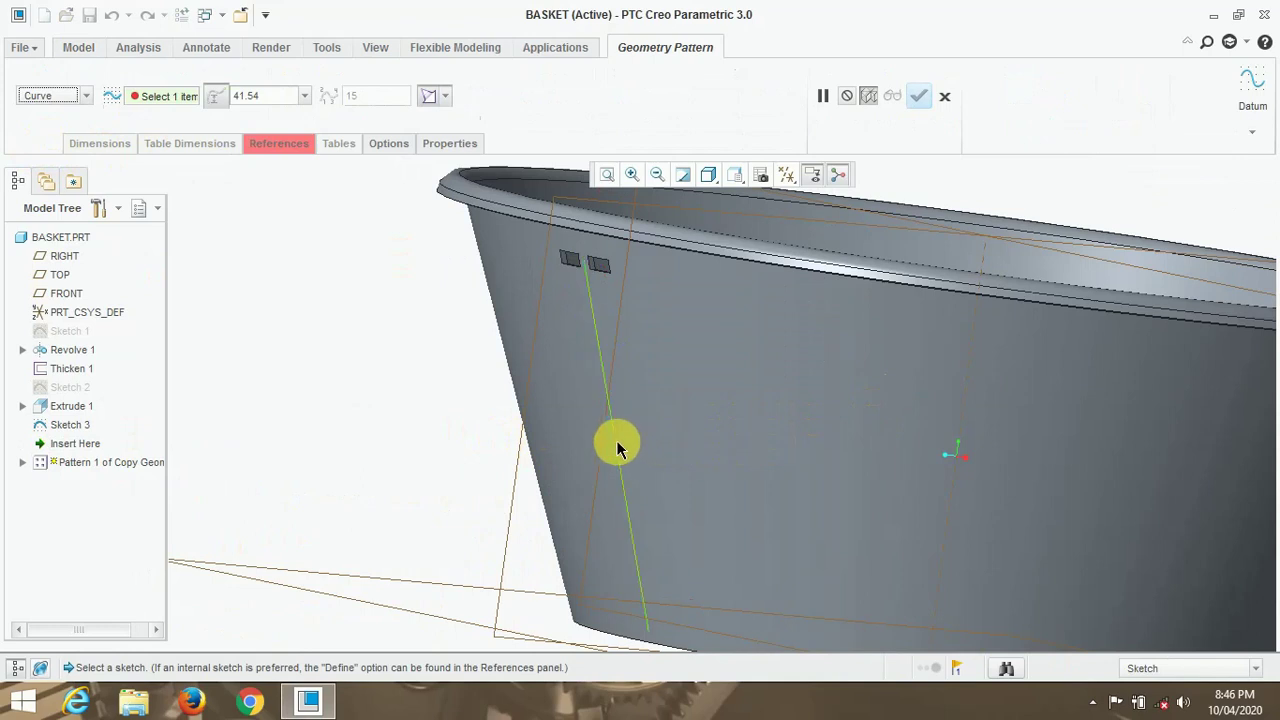
# Use Sketch 3 as the pattern curve with 10 mm spacing, complete the pattern and accept the regeneration result.
pyautogui.click(617, 447)
pyautogui.click(213, 96)
pyautogui.write('10')
pyautogui.press('Return')
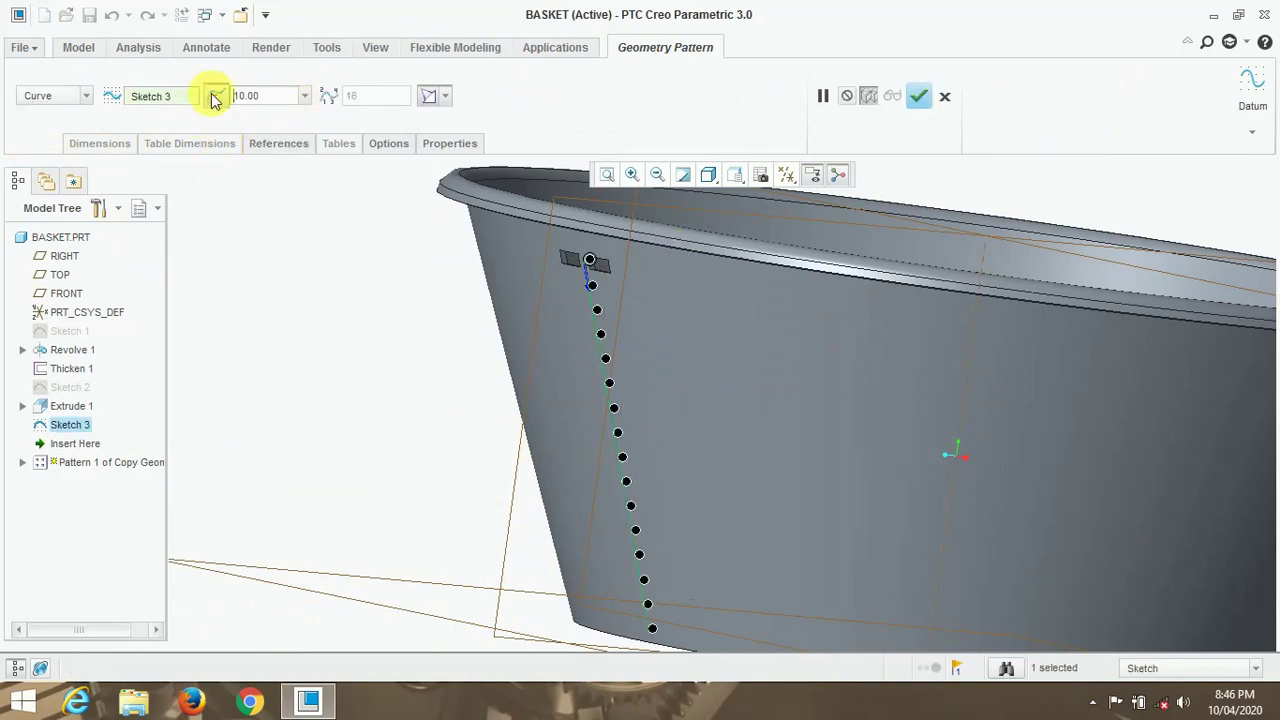
pyautogui.click(919, 96)
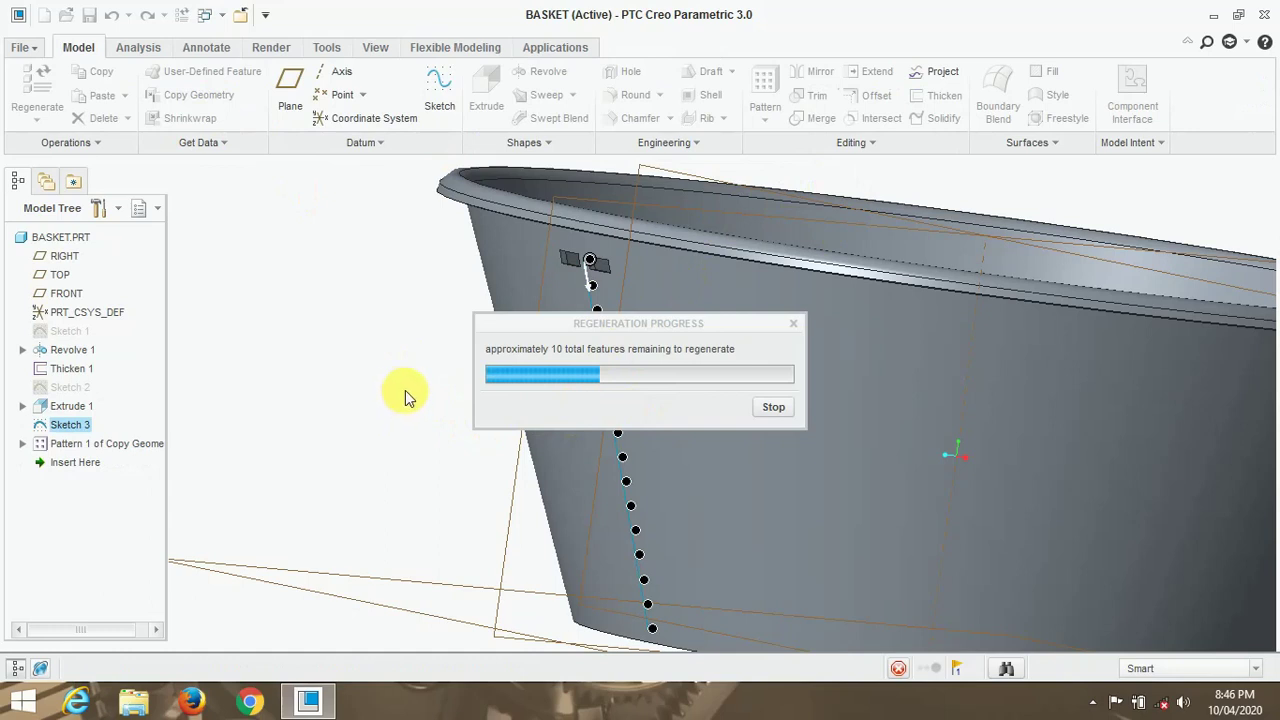
pyautogui.click(808, 628)
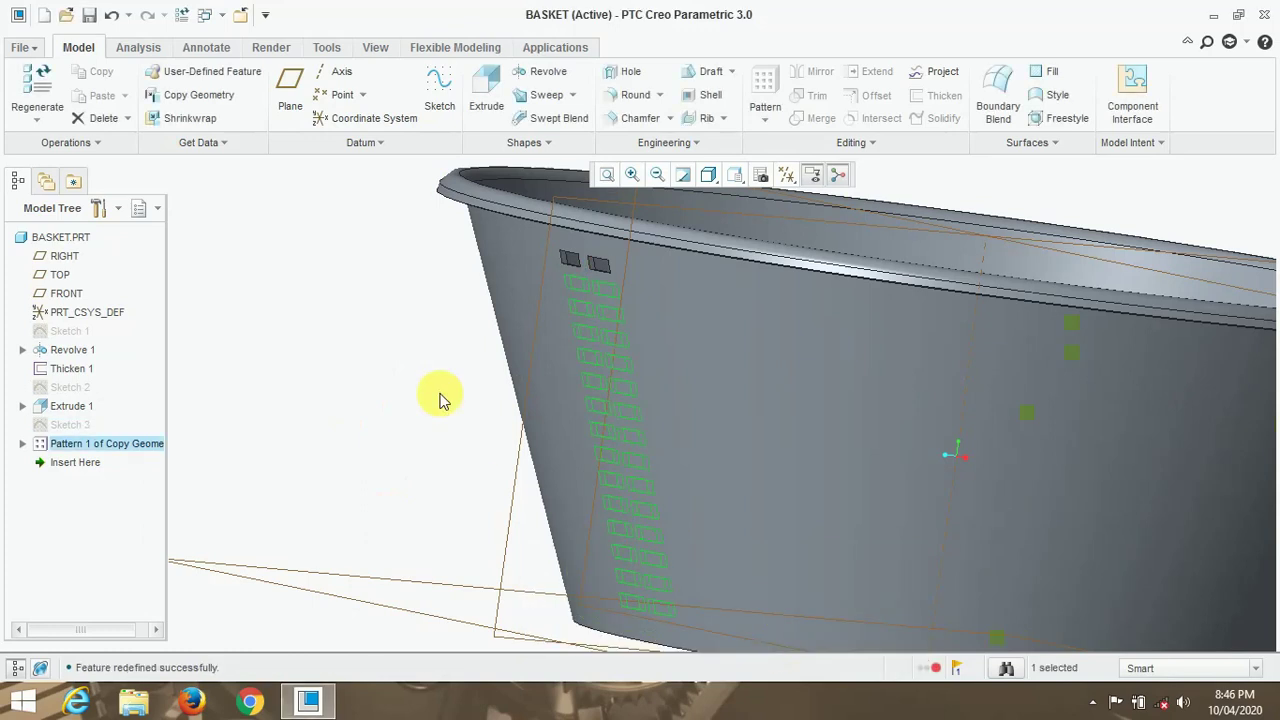
# Delete the curve-driven geometry pattern of the wall openings.
pyautogui.rightClick(82, 446)
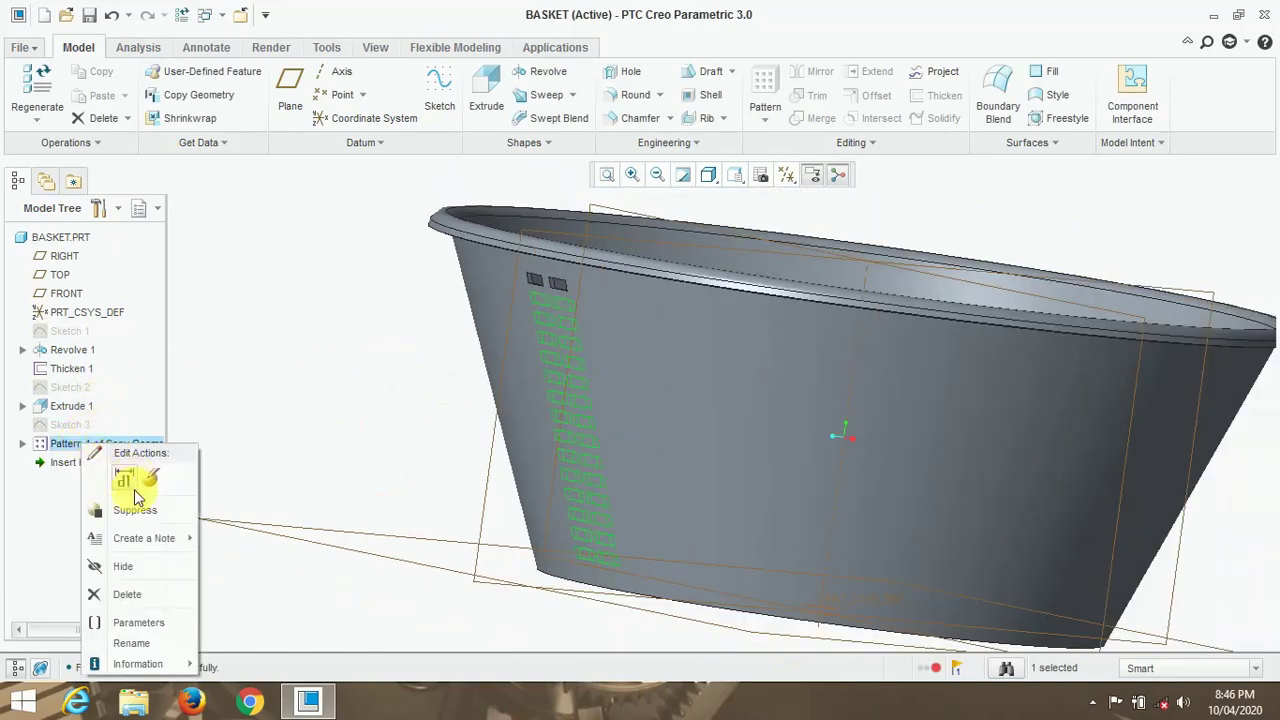
pyautogui.click(123, 594)
pyautogui.click(592, 370)
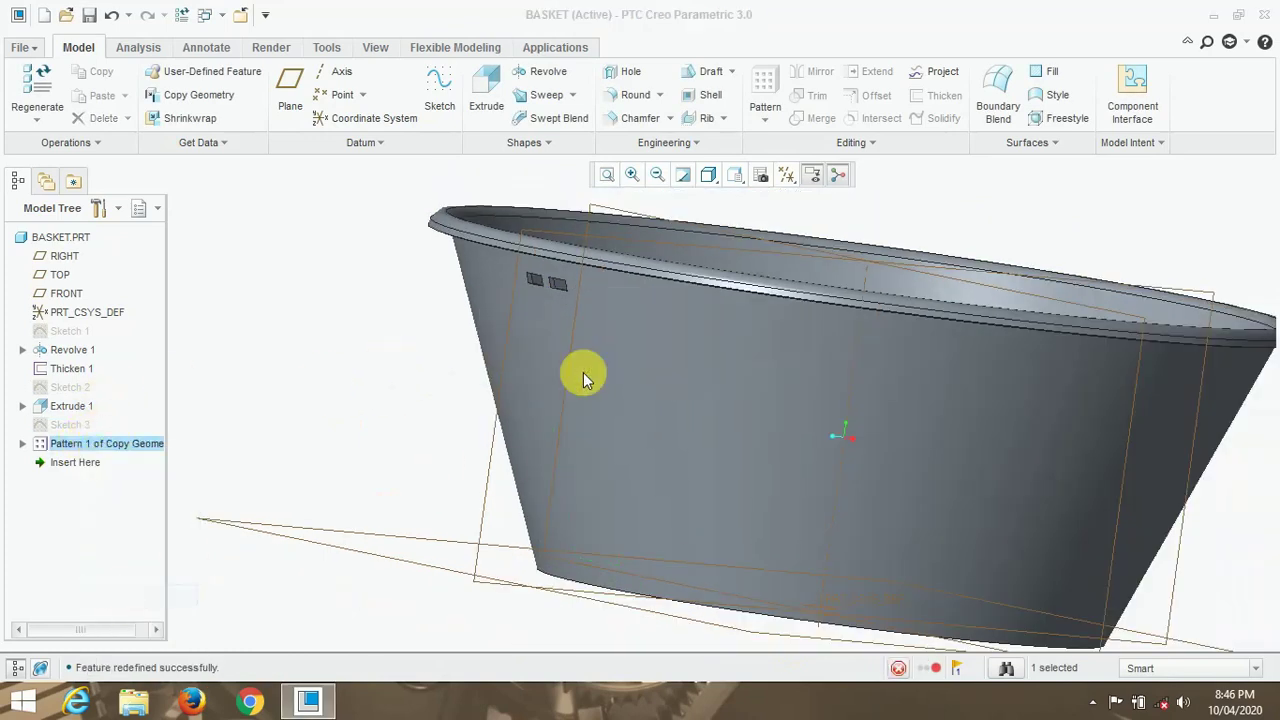
# Unhide Sketch 3, the slanted line along the basket wall.
pyautogui.moveTo(586, 280); pyautogui.dragTo(608, 329, button='middle')
pyautogui.rightClick(72, 425)
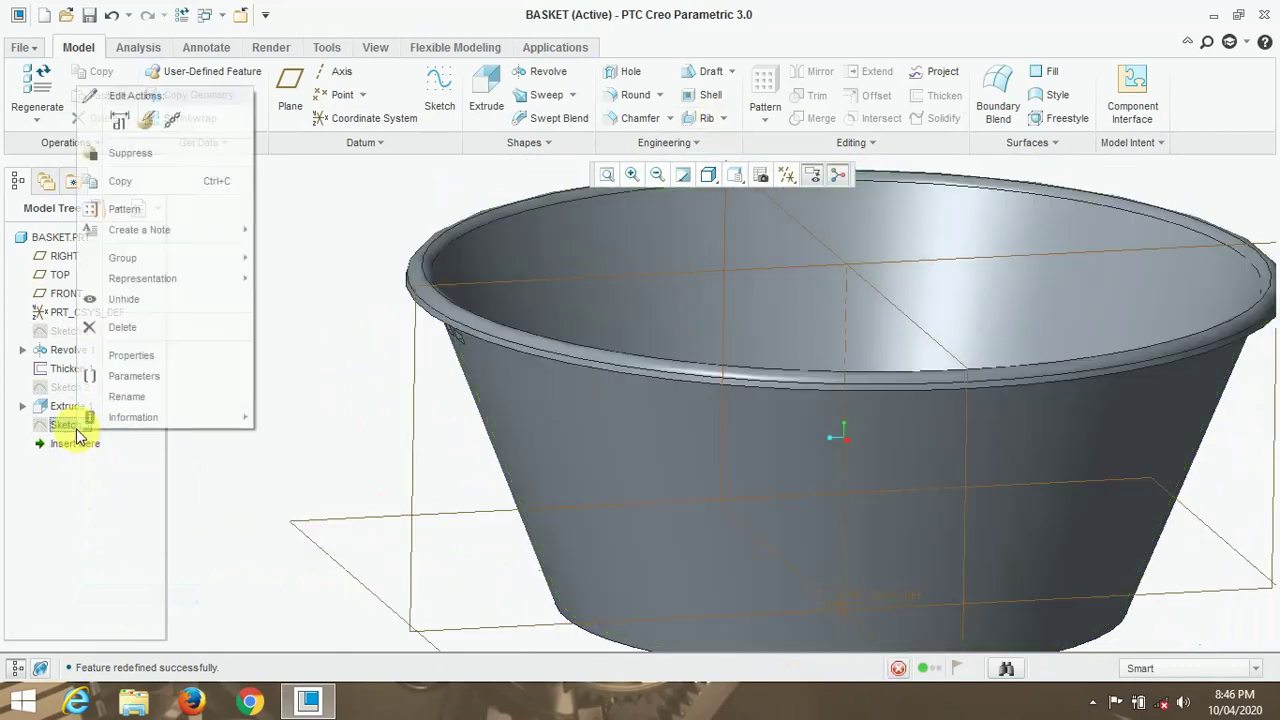
pyautogui.click(133, 302)
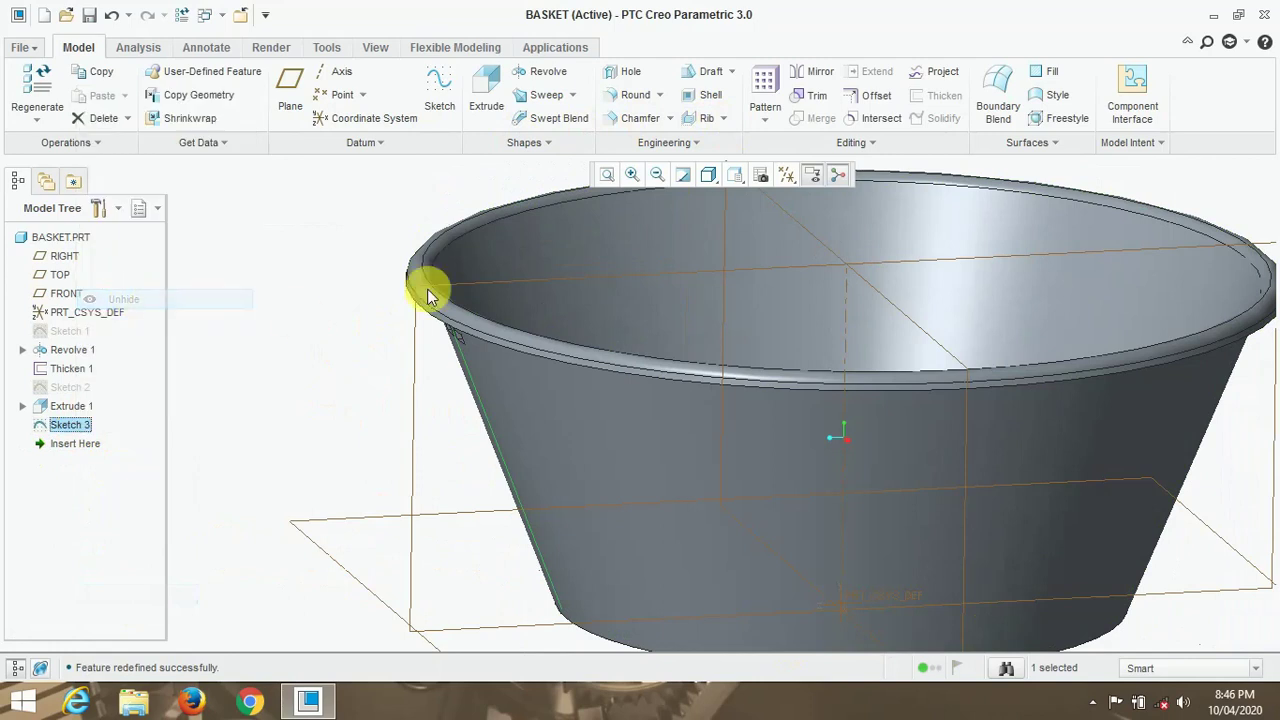
pyautogui.scroll(-2, 428, 360)
pyautogui.scroll(-1, 428, 360)
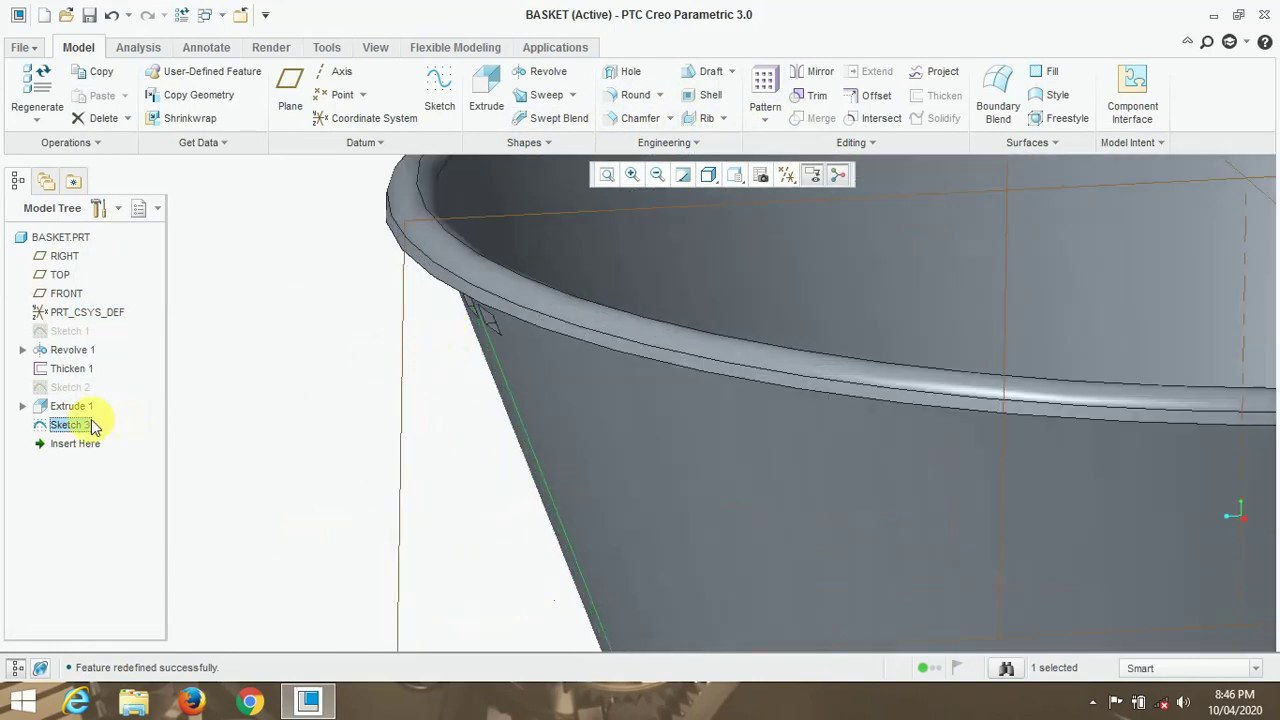
# Start a new Direction-type geometry pattern of Extrude 1, with the slanted sketch line as the first direction.
pyautogui.click(70, 406)
pyautogui.click(766, 120)
pyautogui.click(790, 163)
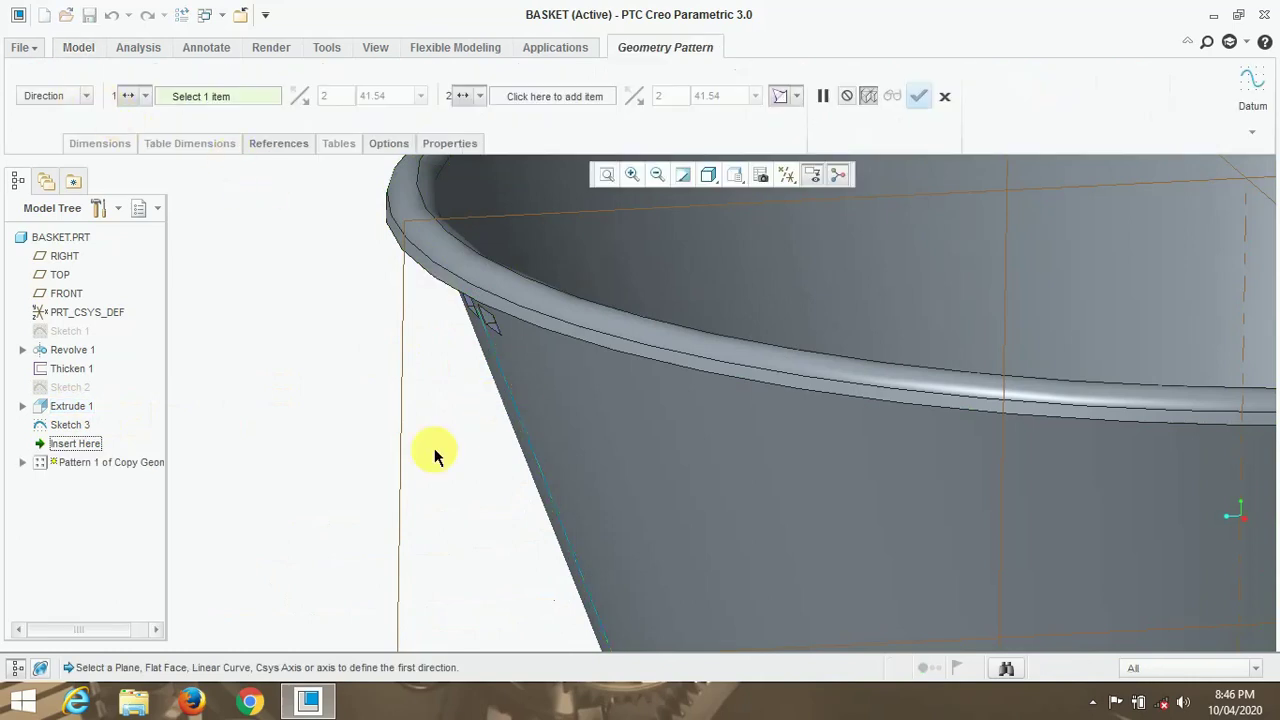
pyautogui.click(517, 410)
pyautogui.moveTo(491, 400); pyautogui.dragTo(316, 303, button='middle')
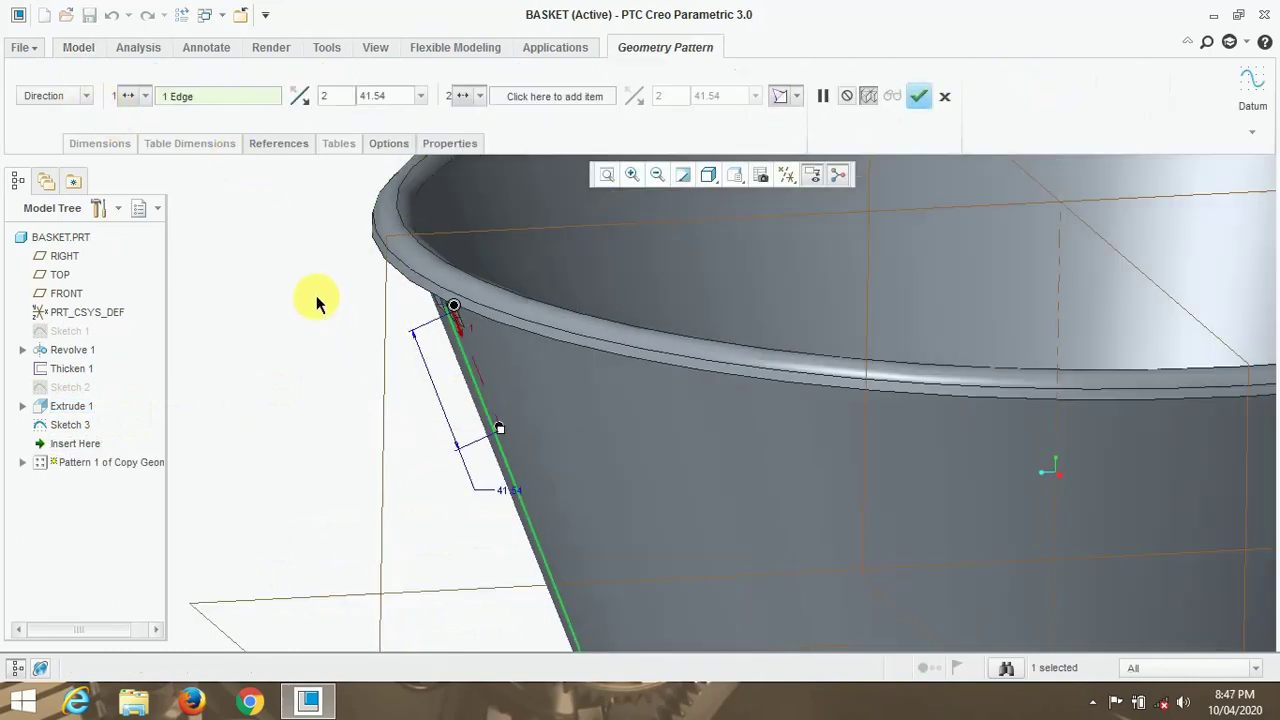
# Give the pattern 15 members at 10 mm spacing, complete it and accept the regeneration result.
pyautogui.write('10')
pyautogui.click(342, 100)
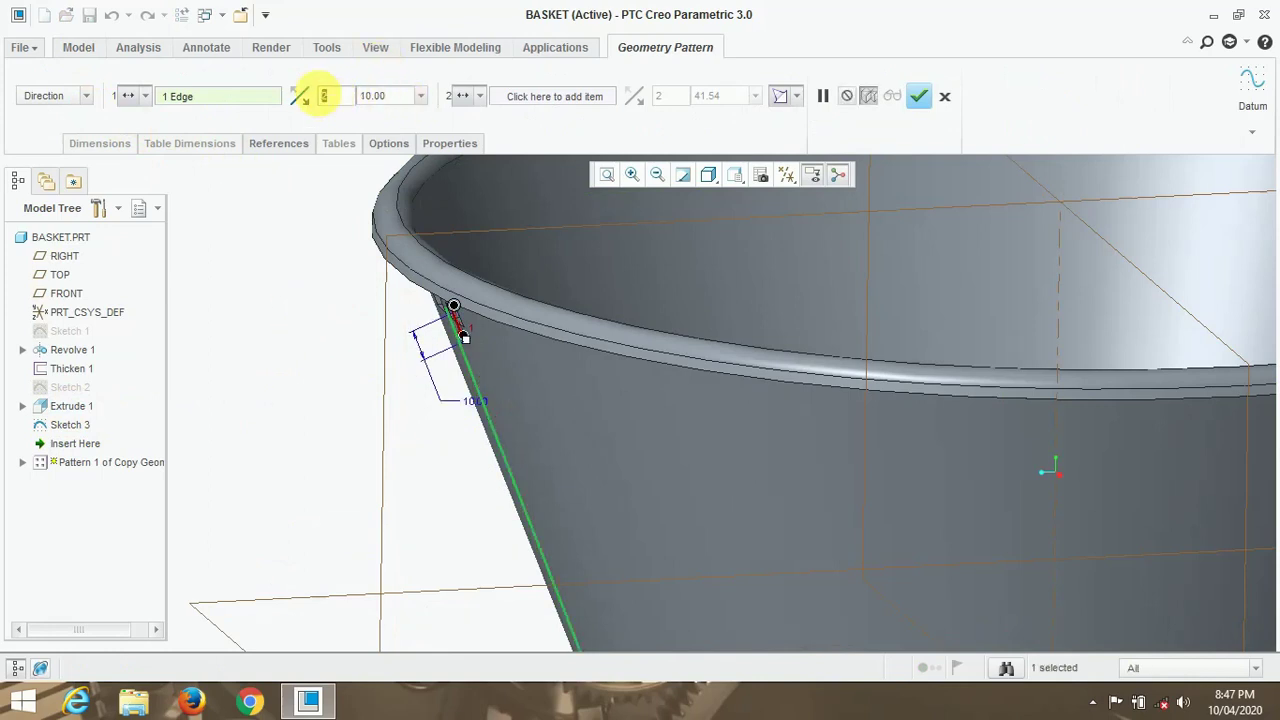
pyautogui.write('16')
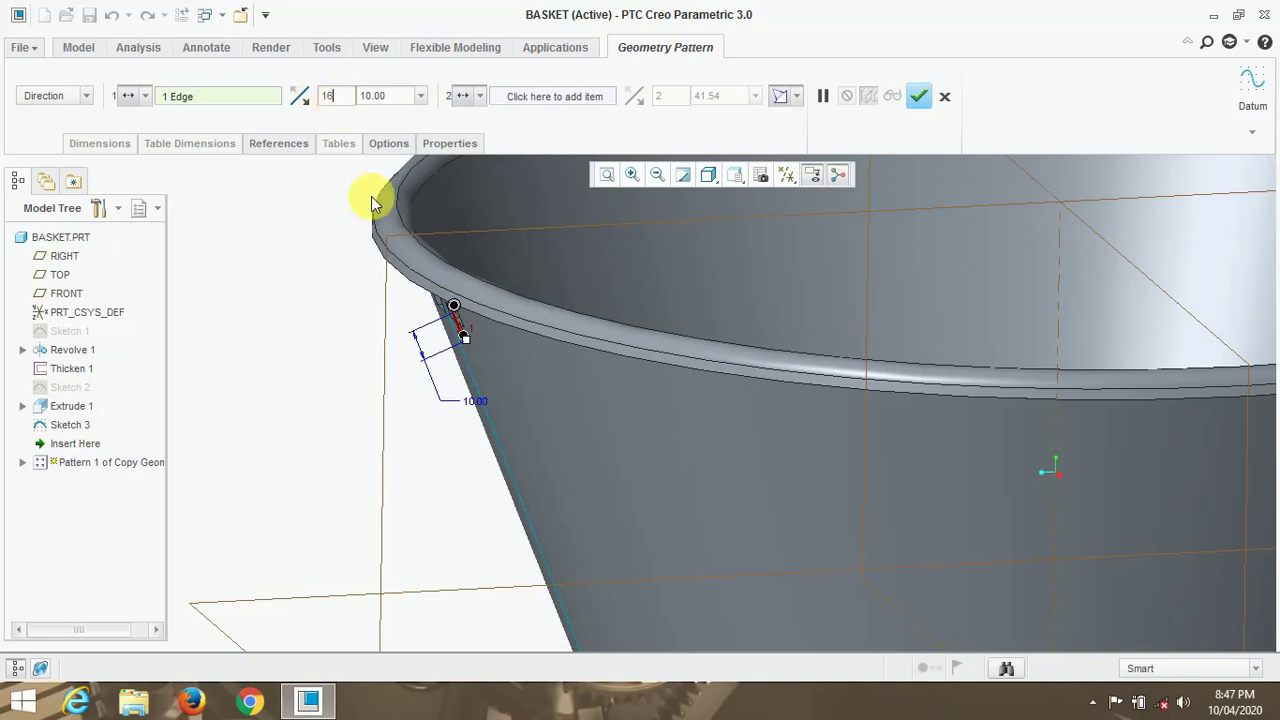
pyautogui.press('BackSpace')
pyautogui.write('5')
pyautogui.press('Return')
pyautogui.click(916, 97)
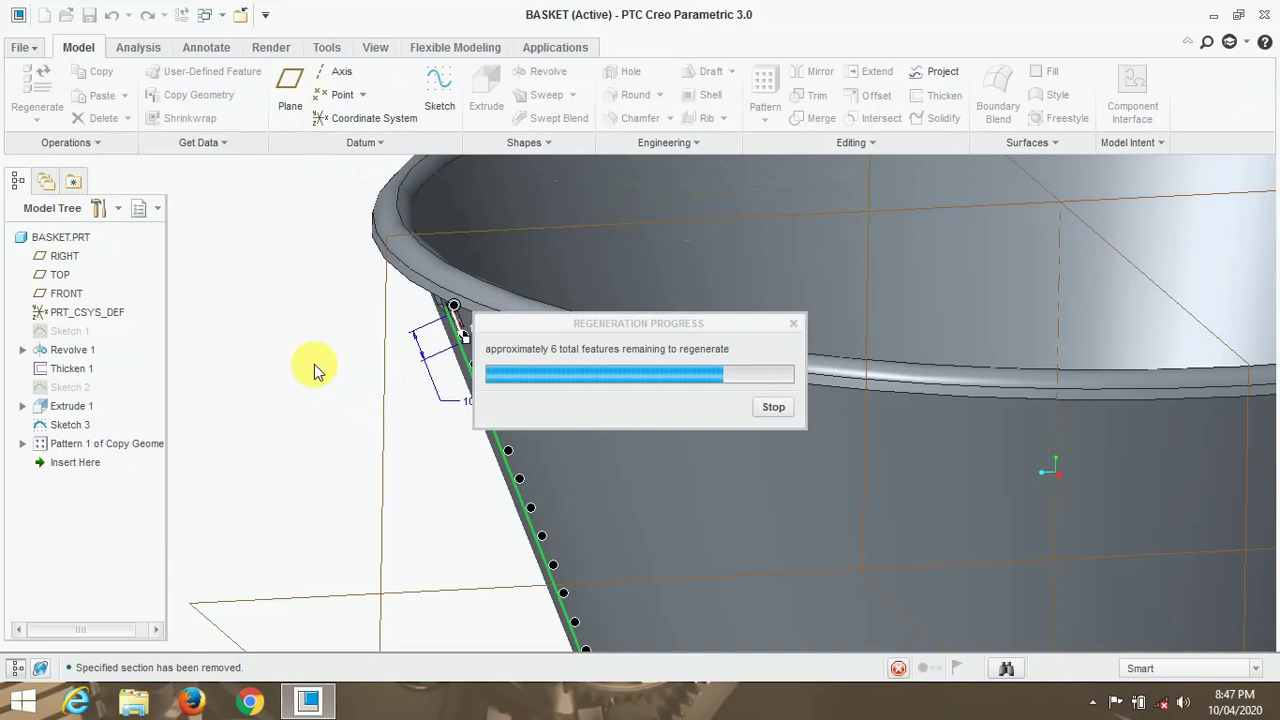
pyautogui.click(790, 629)
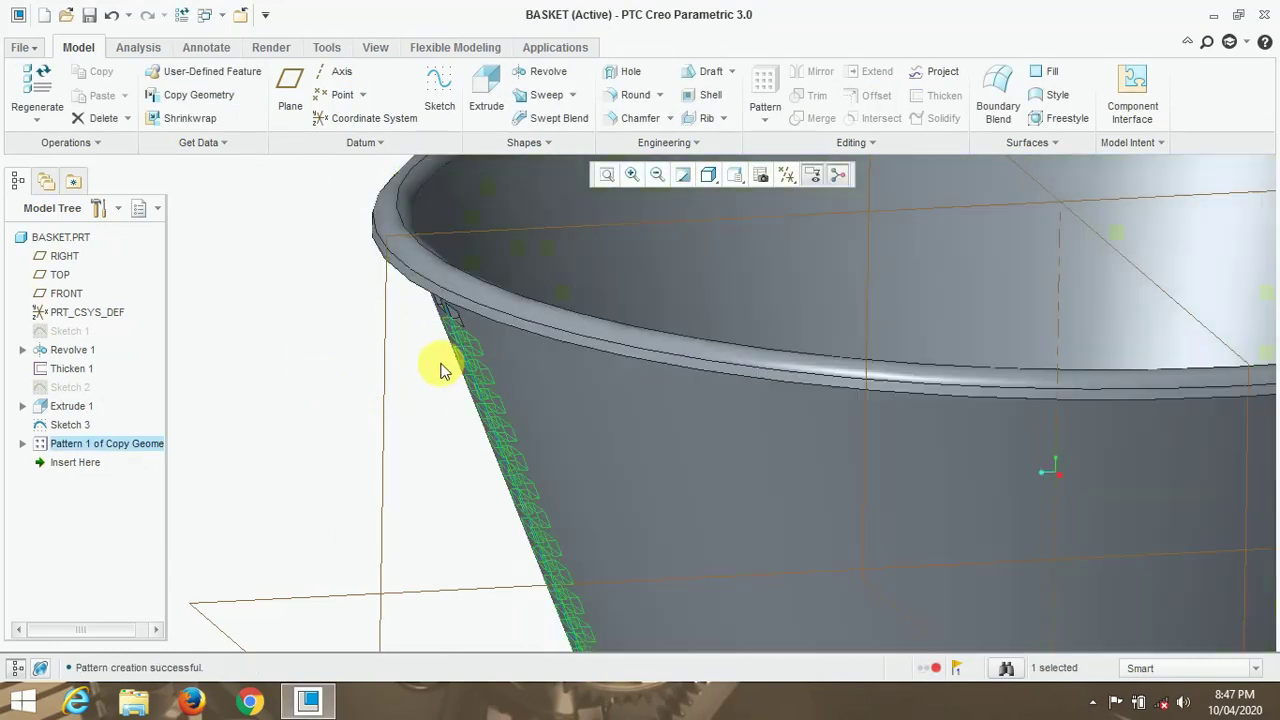
# Reopen Sketch 3, the slanted line along the basket wall, for editing and orient it to the 2D sketch view.
pyautogui.scroll(3, 443, 366)
pyautogui.moveTo(466, 394)
pyautogui.mouseDown(button='middle')
pyautogui.moveTo(500, 375)
pyautogui.moveTo(474, 383)
pyautogui.moveTo(420, 434)
pyautogui.moveTo(425, 445)
pyautogui.moveTo(480, 391)
pyautogui.moveTo(466, 393)
pyautogui.mouseUp(button='middle')
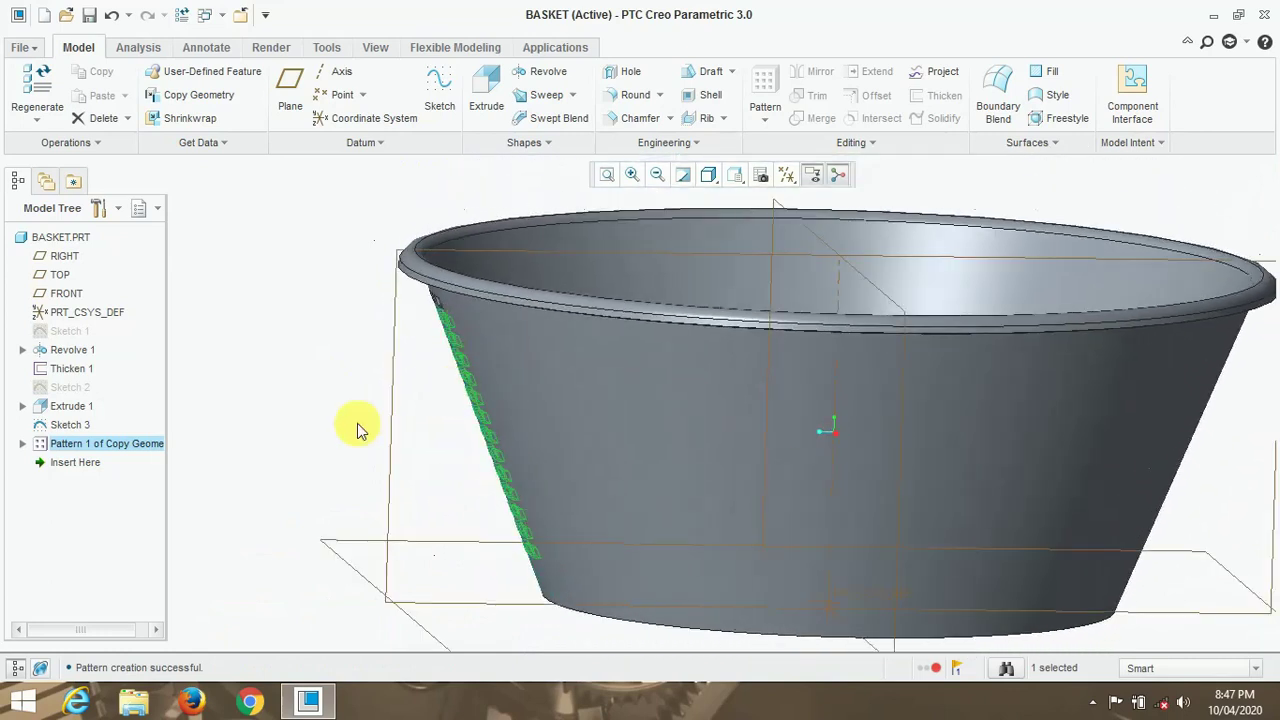
pyautogui.rightClick(78, 425)
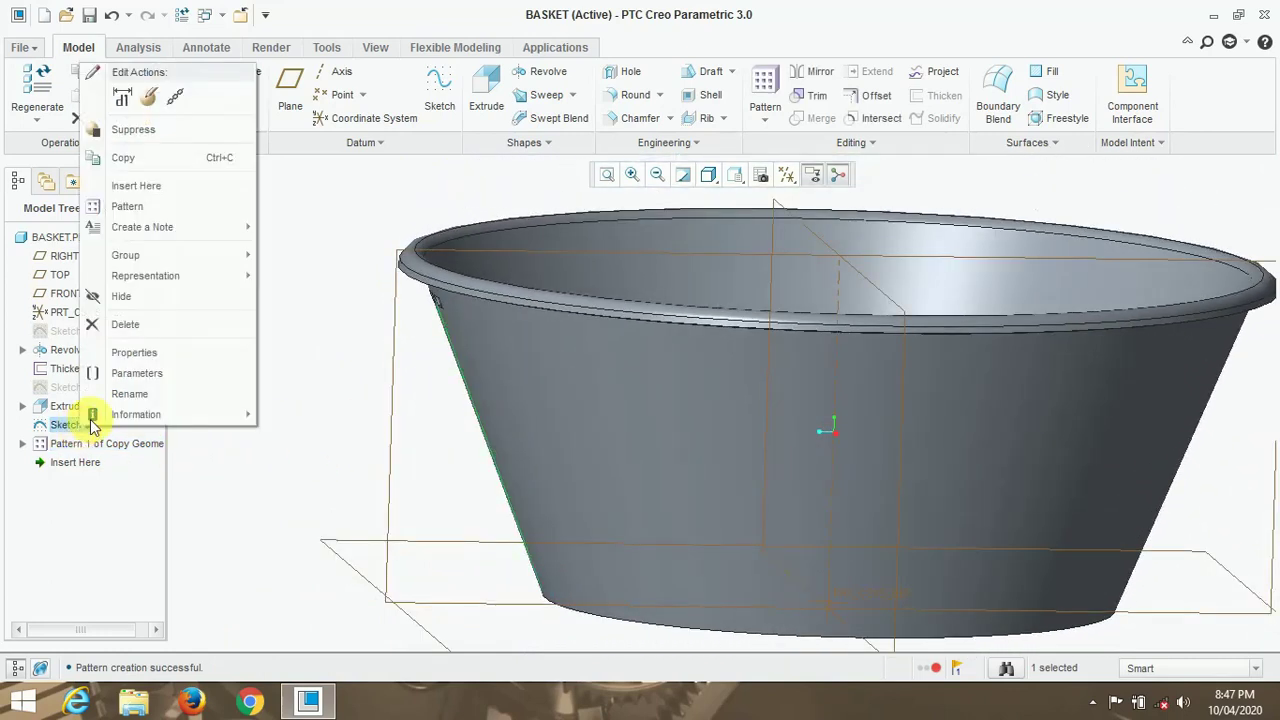
pyautogui.click(150, 96)
pyautogui.scroll(5, 543, 543)
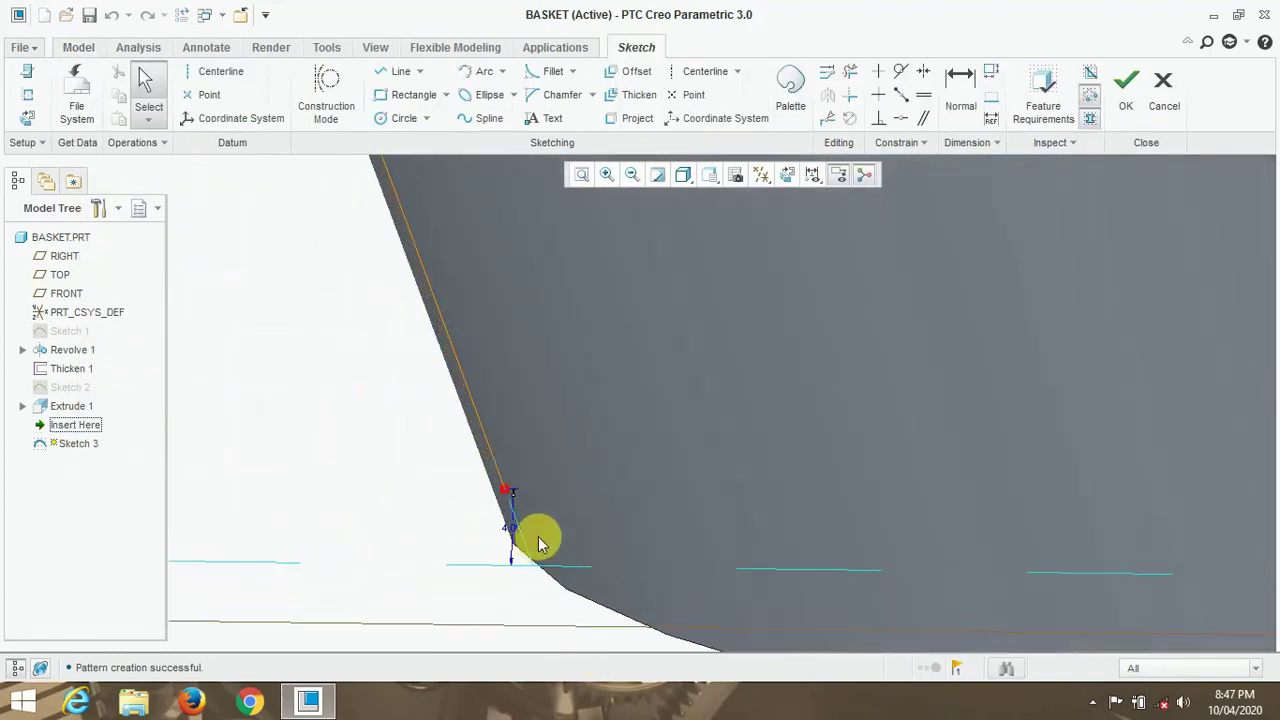
pyautogui.click(786, 176)
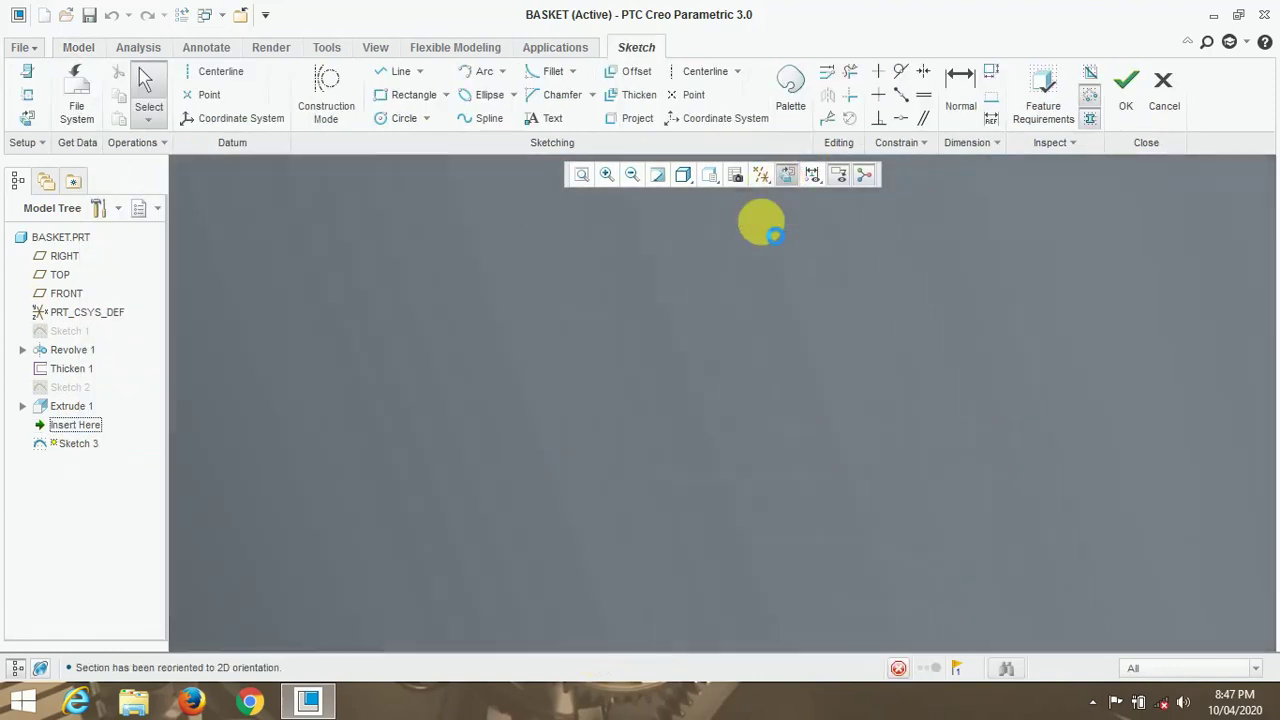
pyautogui.scroll(3, 475, 518)
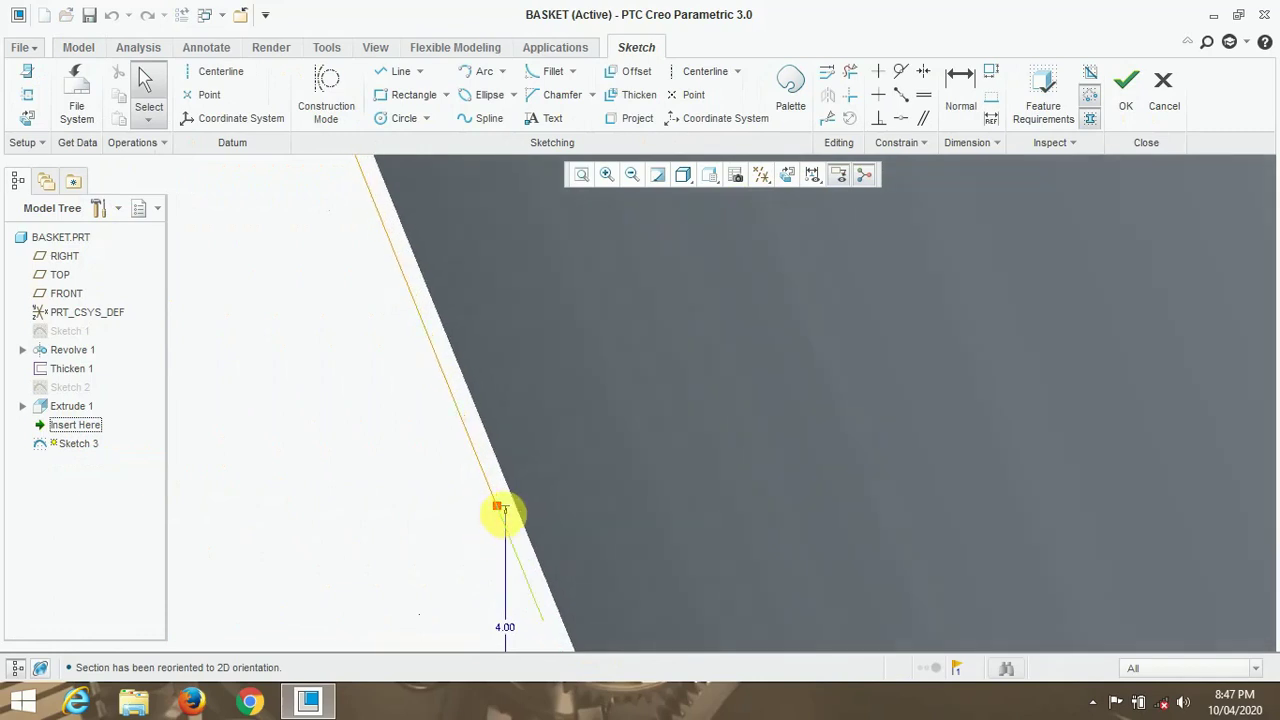
# Try to make the slanted line's lower endpoint coincident with the basket's wall profile.
pyautogui.click(900, 116)
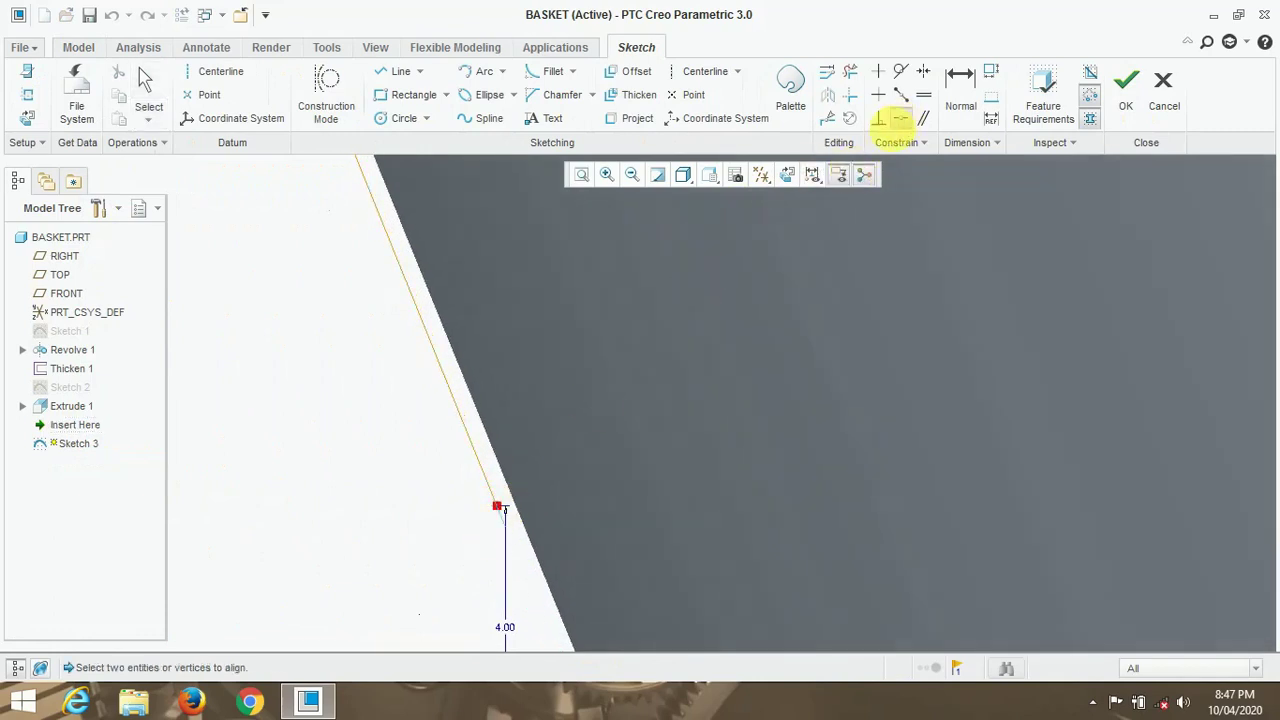
pyautogui.click(499, 509)
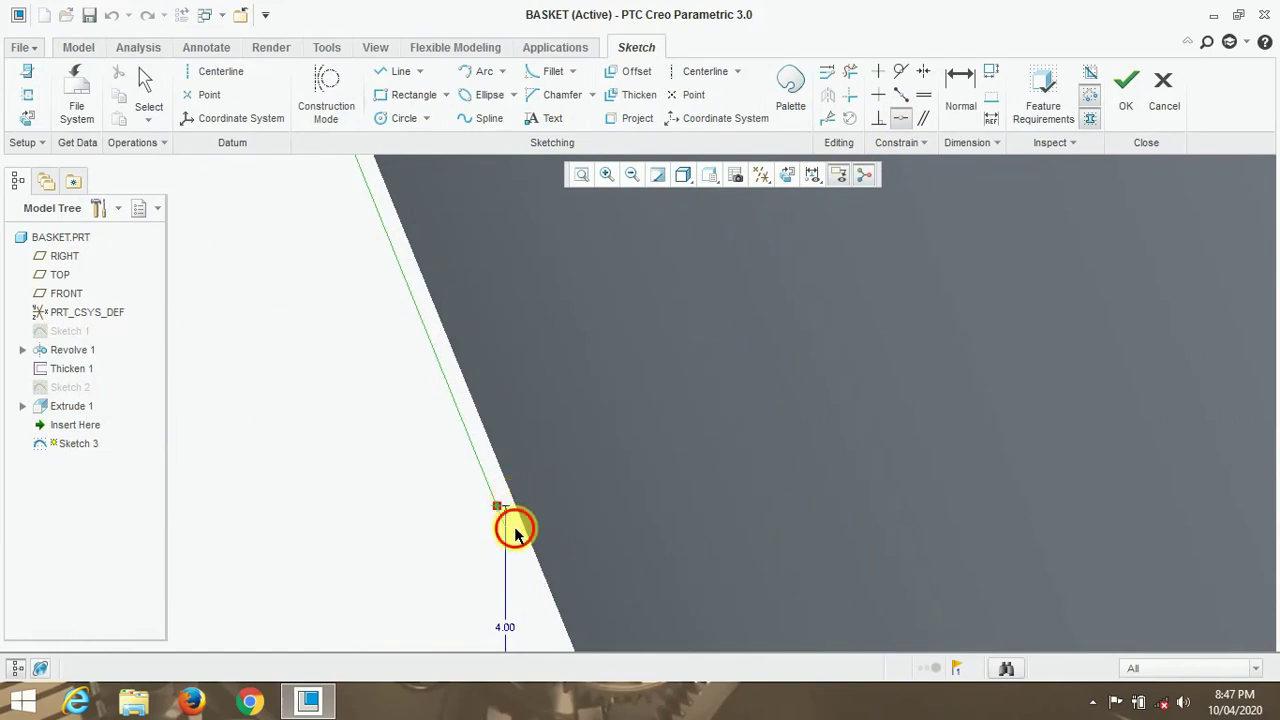
pyautogui.click(471, 562)
pyautogui.scroll(-4, 486, 571)
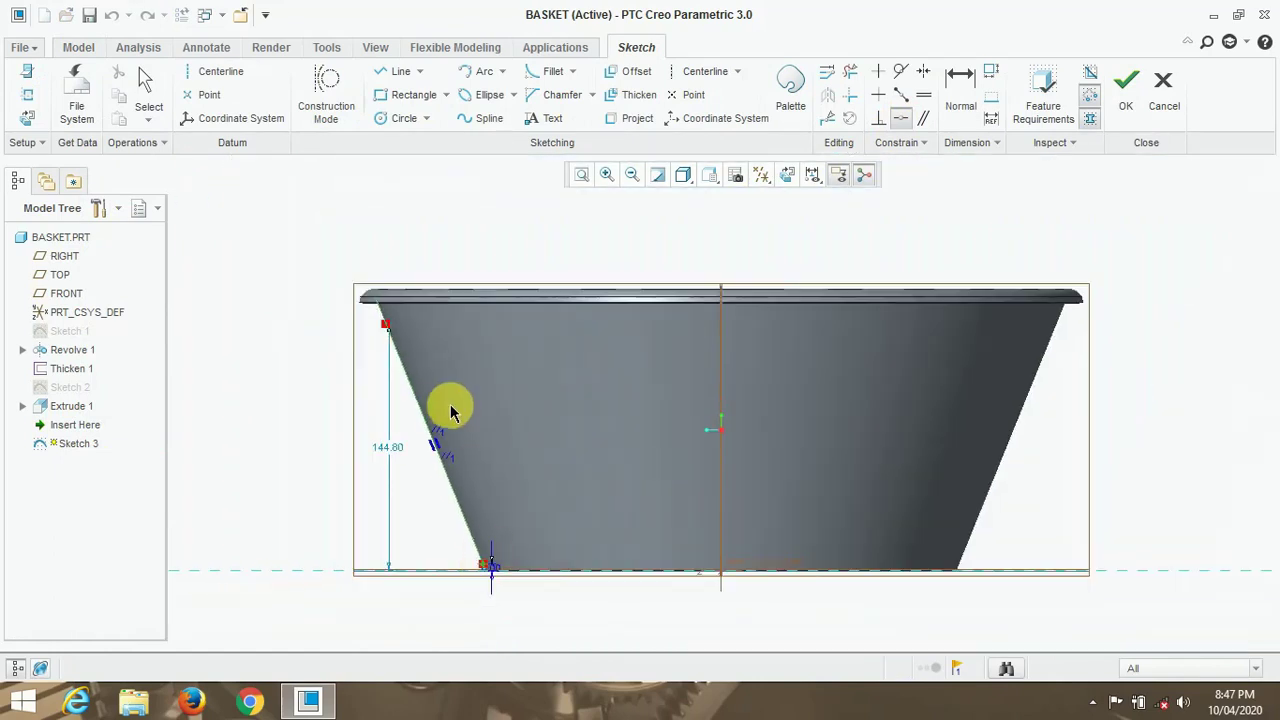
pyautogui.scroll(5, 450, 412)
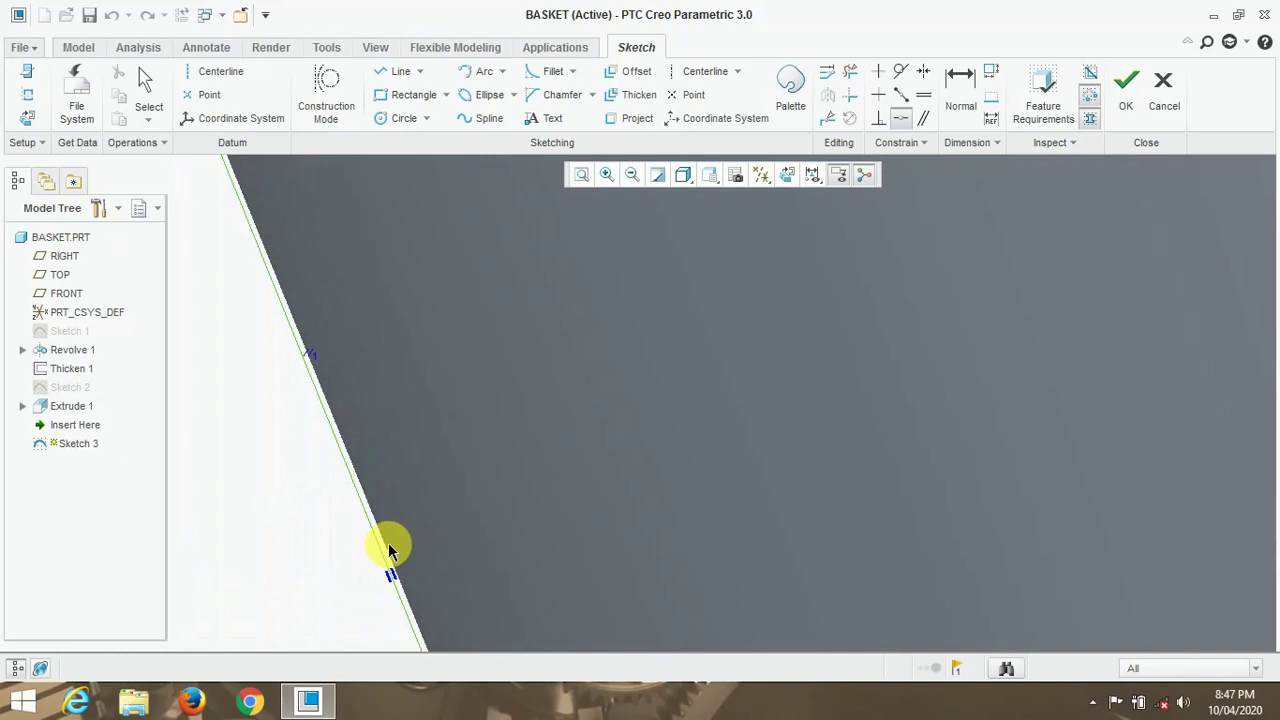
pyautogui.scroll(-3, 388, 540)
pyautogui.scroll(4, 323, 297)
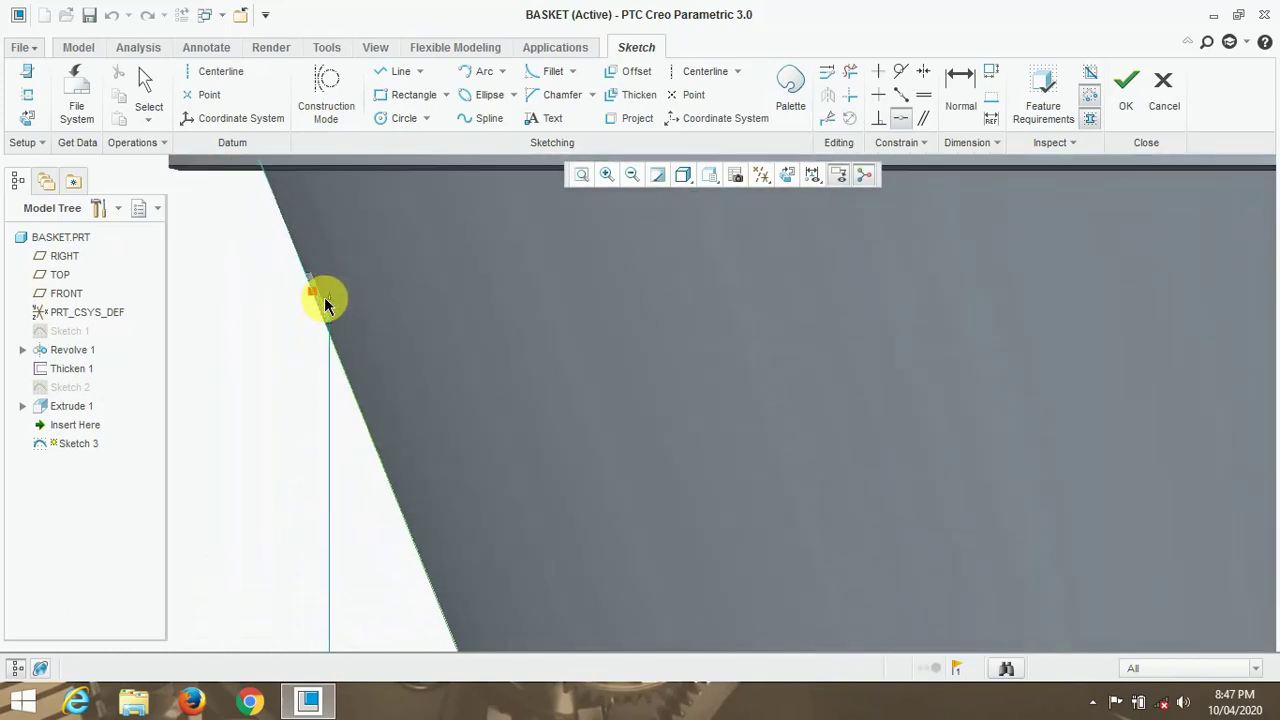
pyautogui.scroll(2, 300, 308)
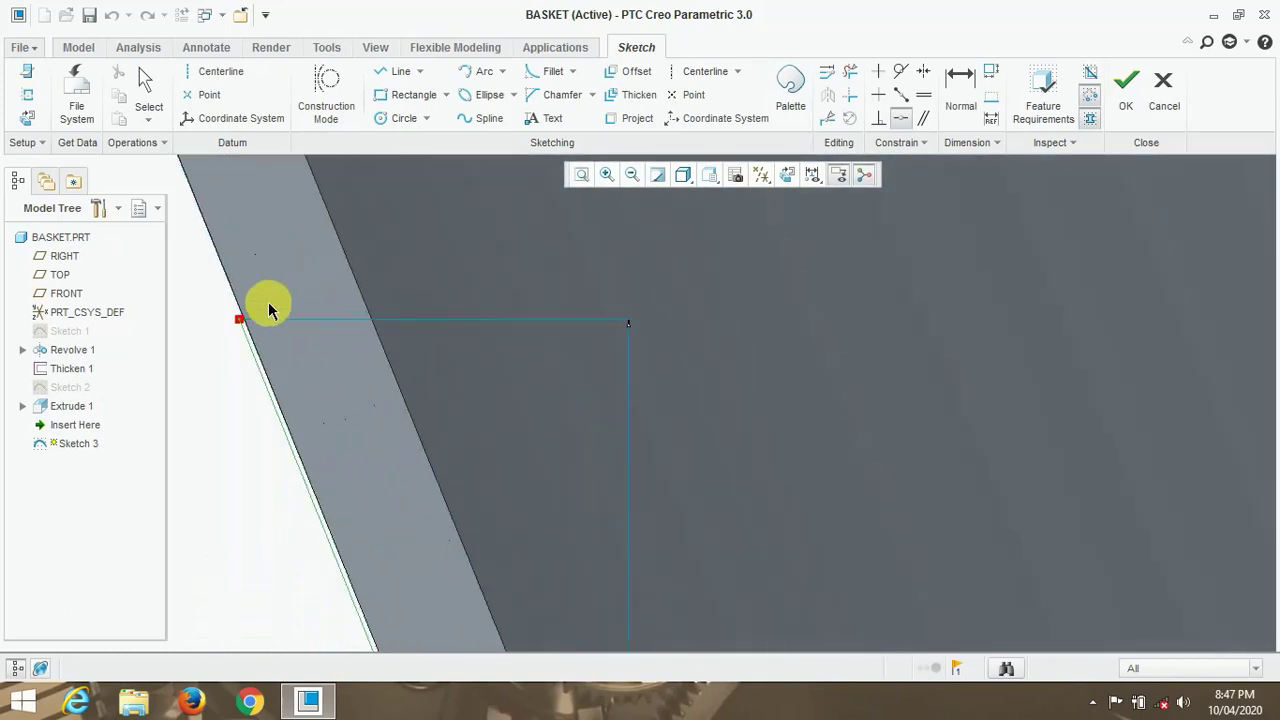
pyautogui.scroll(-6, 290, 308)
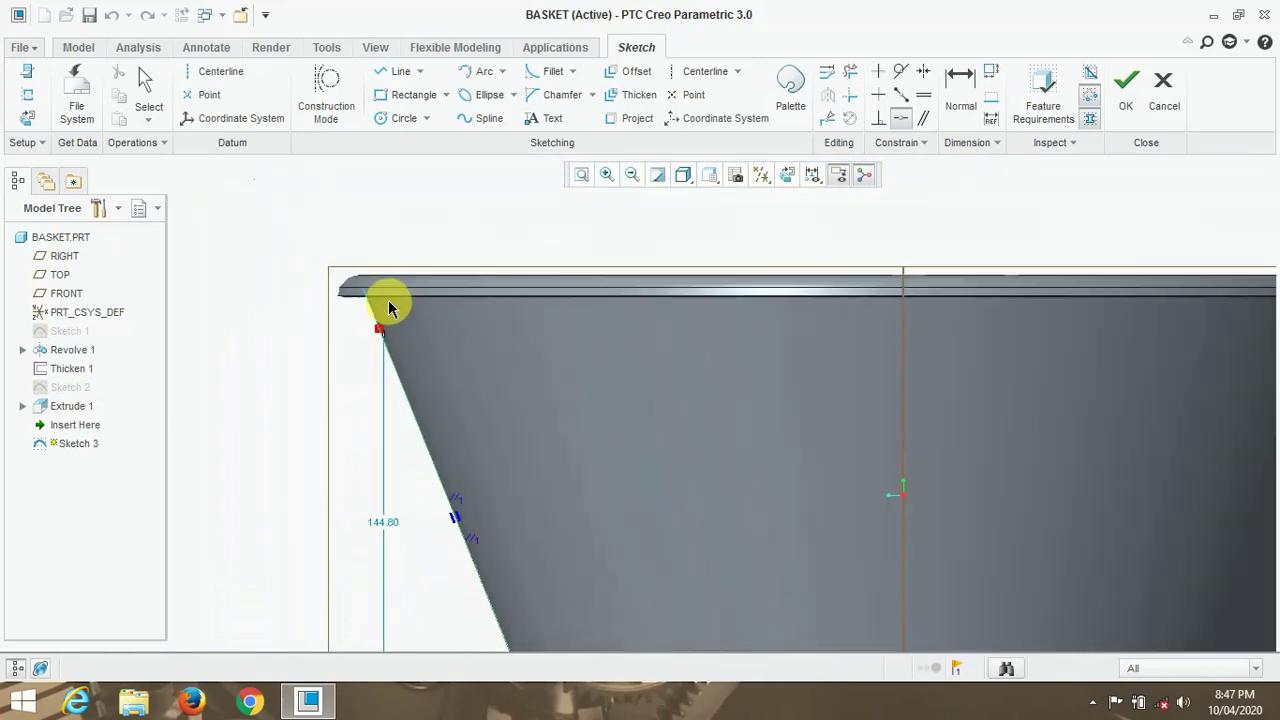
# Set the vertical height dimension of the slanted line's upper endpoint to 150 mm and complete the sketch.
pyautogui.scroll(3, 385, 478)
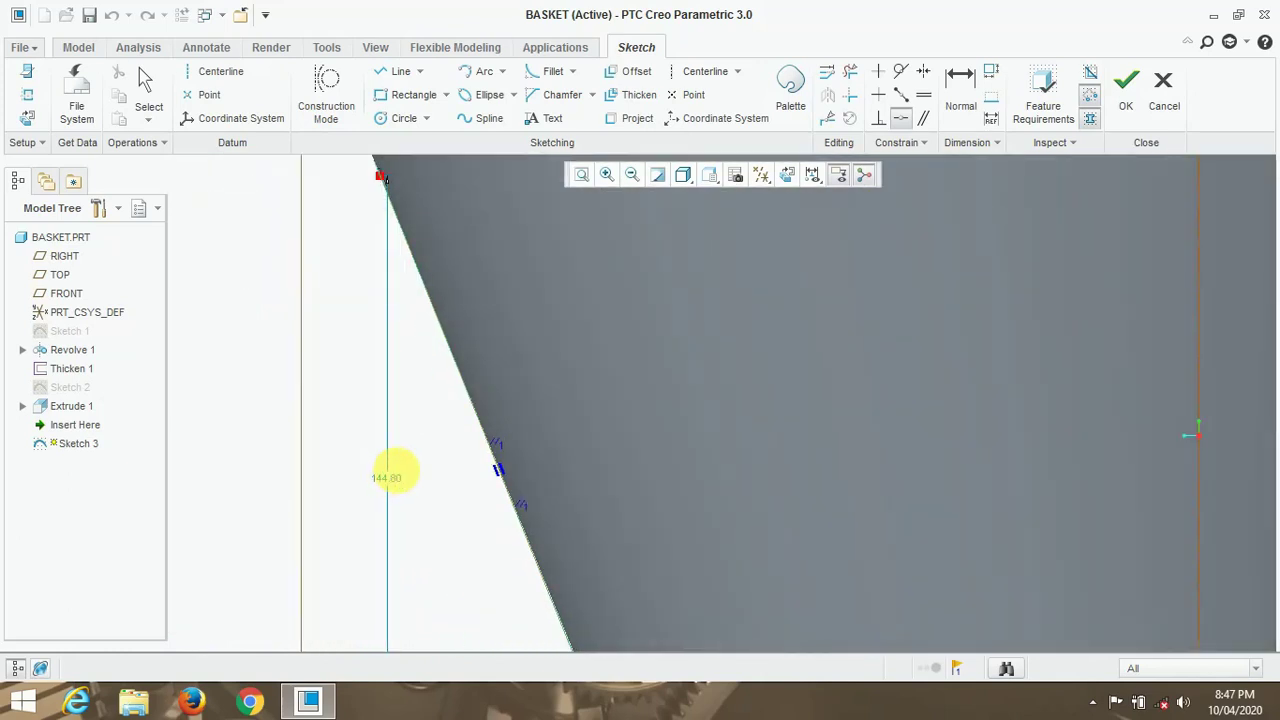
pyautogui.middleClick(396, 477)
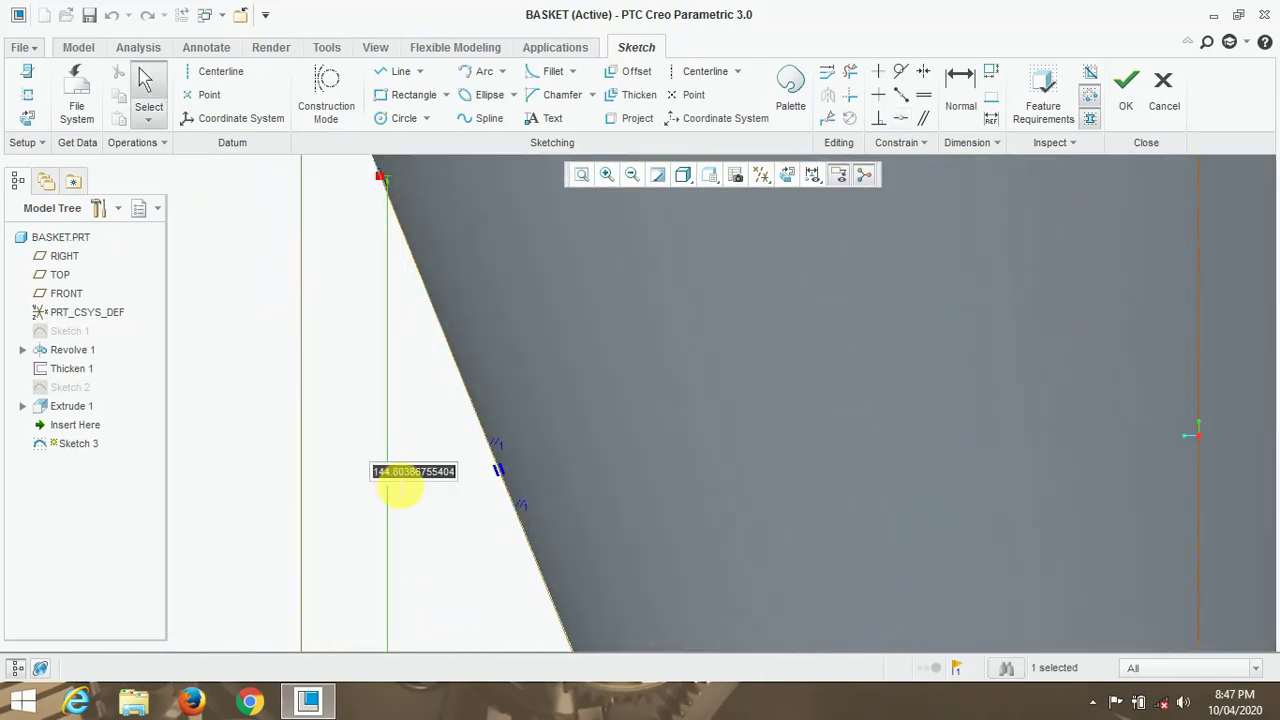
pyautogui.write('150')
pyautogui.press('Return')
pyautogui.scroll(-4, 403, 531)
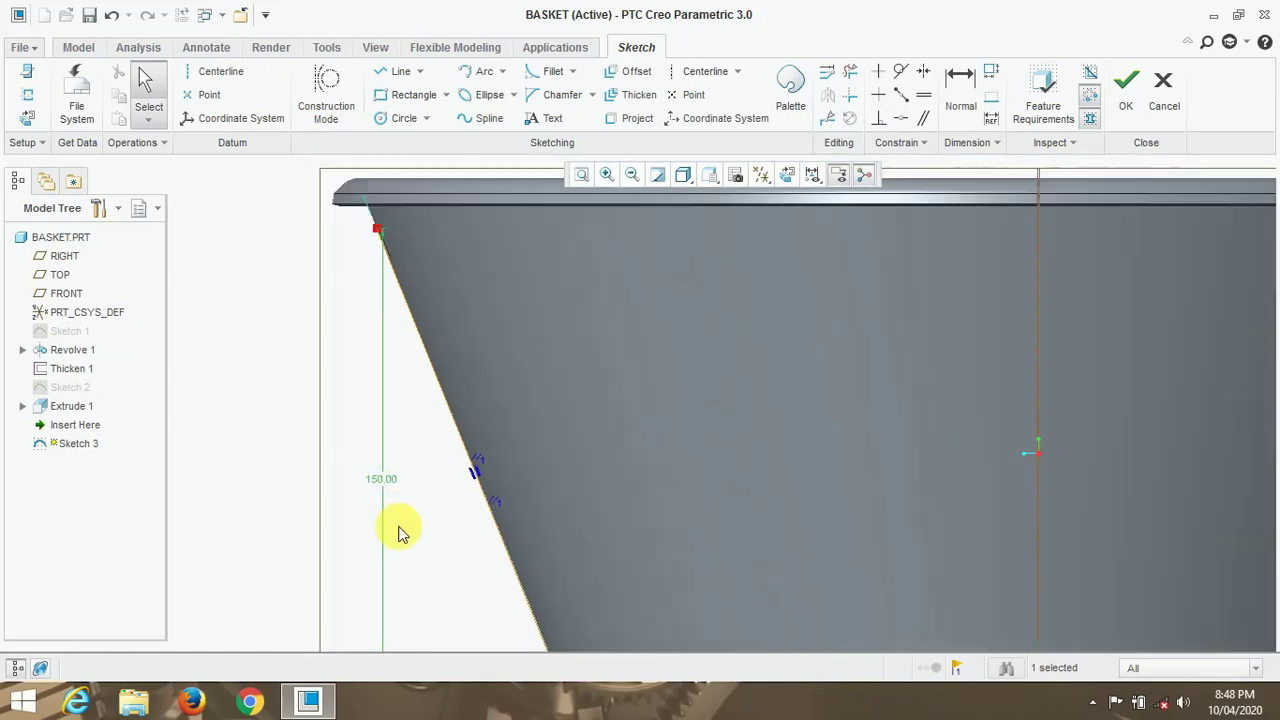
pyautogui.scroll(3, 397, 284)
pyautogui.scroll(-3, 400, 286)
pyautogui.scroll(2, 465, 425)
pyautogui.scroll(2, 388, 510)
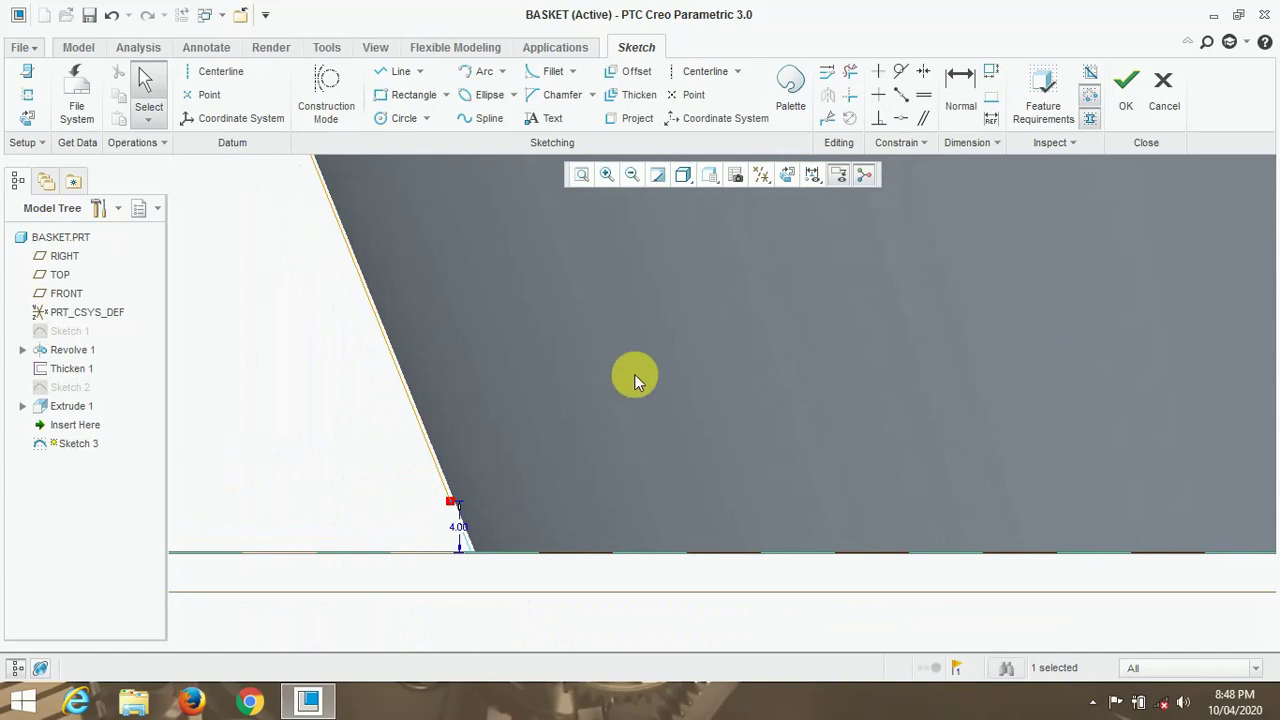
pyautogui.click(1126, 88)
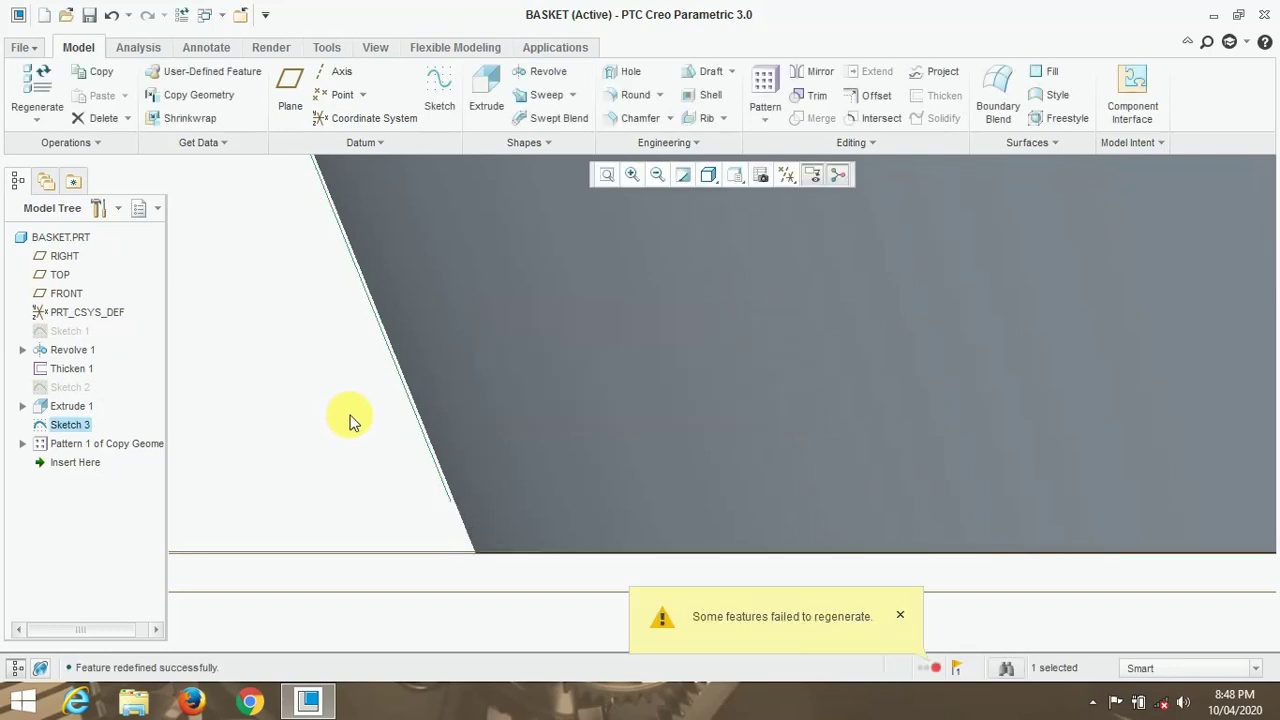
# Start another Direction-type geometry pattern of Extrude 1, the two wall openings, with the slanted sketch line as the first direction.
pyautogui.scroll(-5, 446, 568)
pyautogui.moveTo(449, 563); pyautogui.dragTo(514, 571, button='middle')
pyautogui.scroll(6, 494, 420)
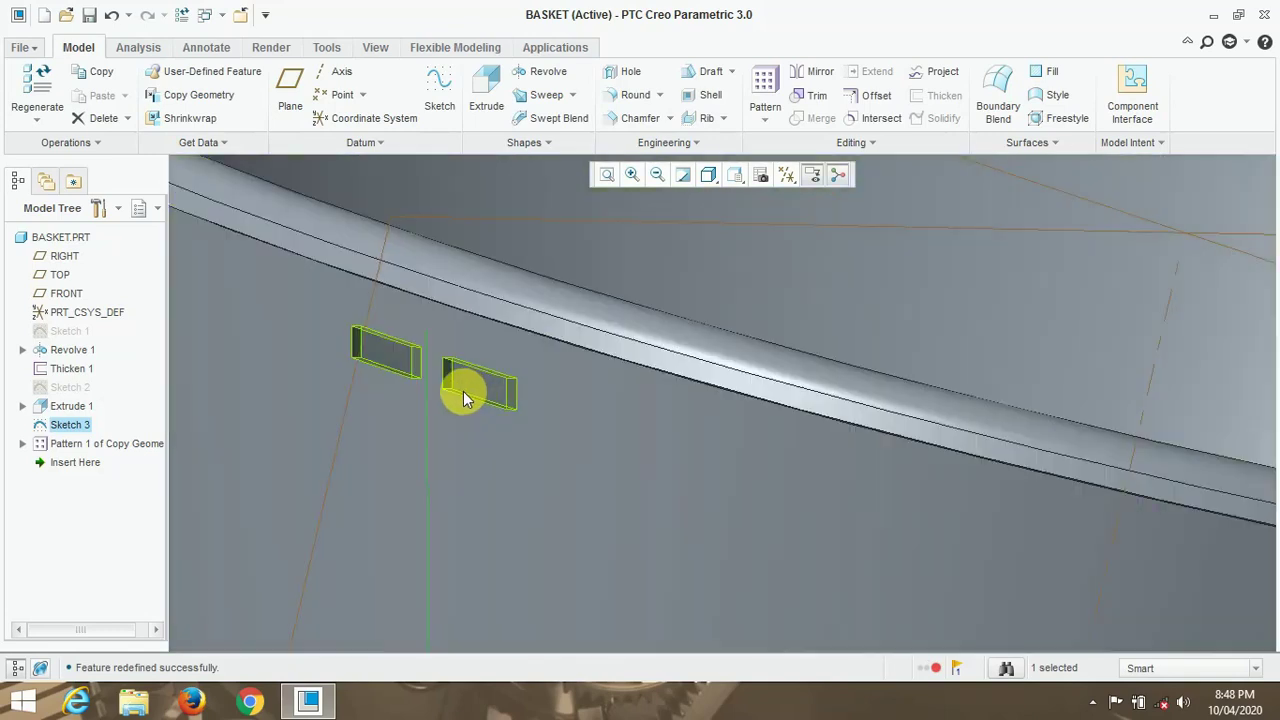
pyautogui.click(463, 398)
pyautogui.scroll(-5, 806, 363)
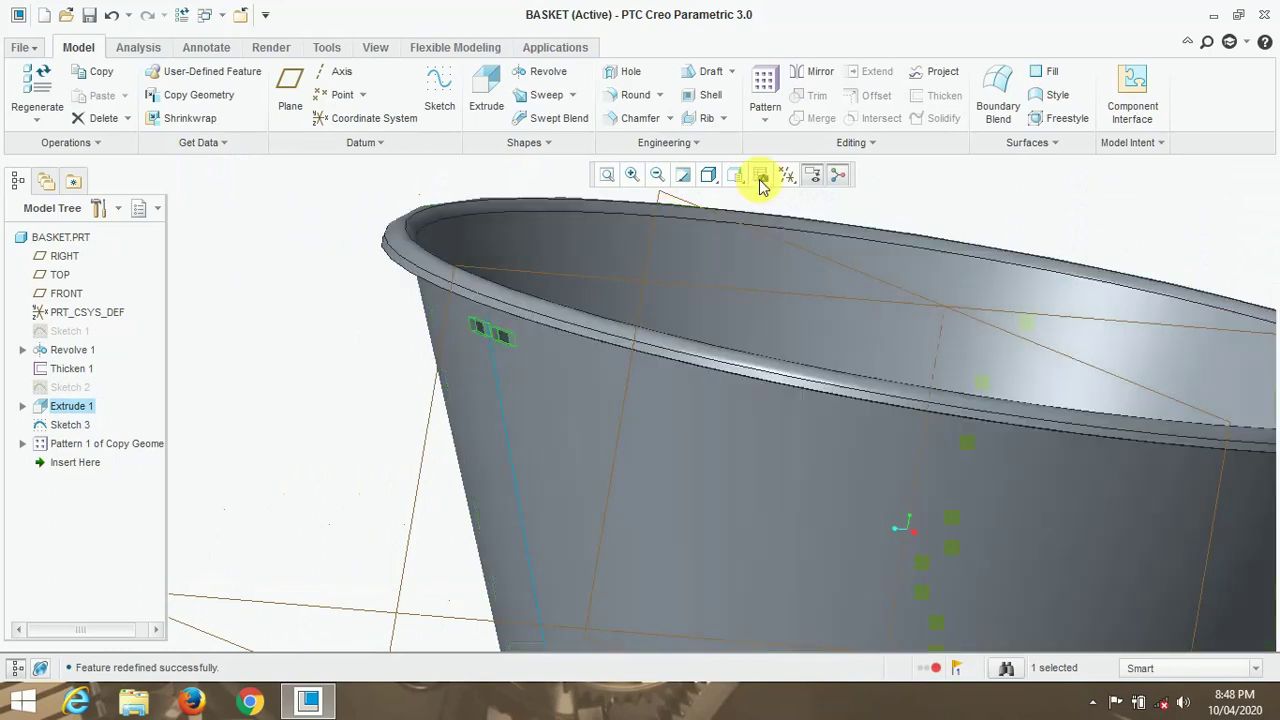
pyautogui.click(765, 119)
pyautogui.click(790, 158)
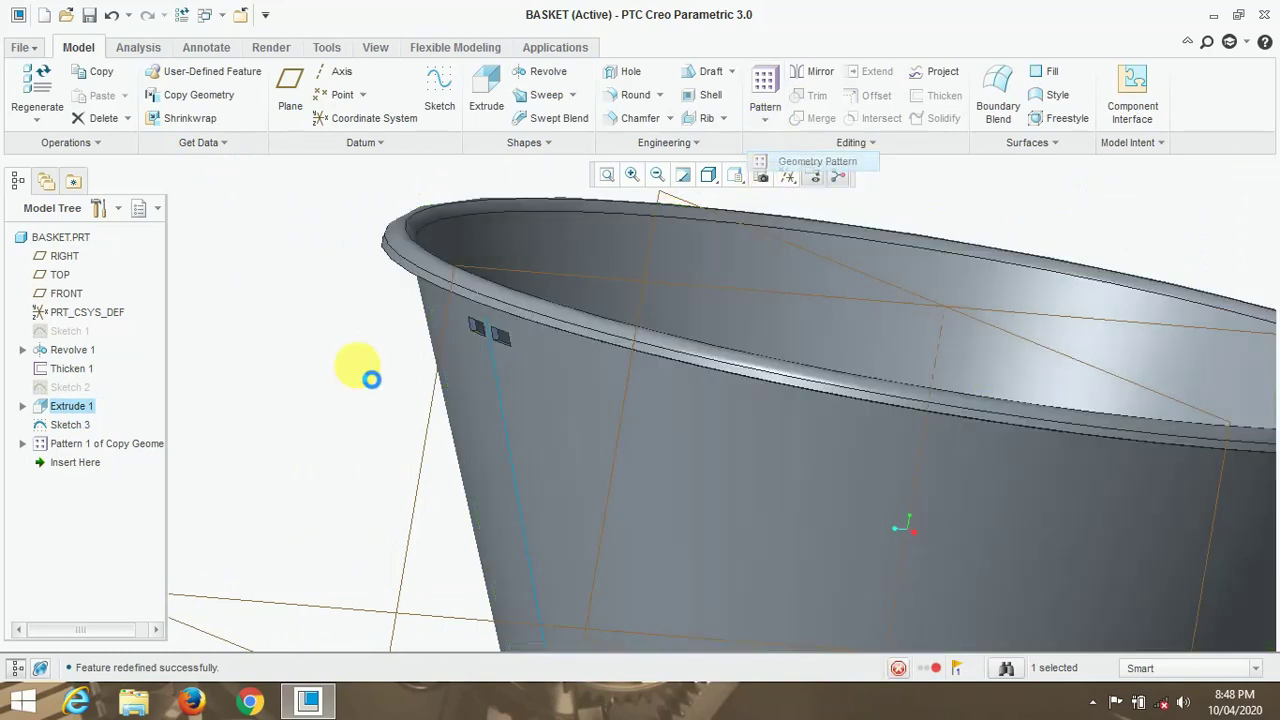
pyautogui.click(494, 373)
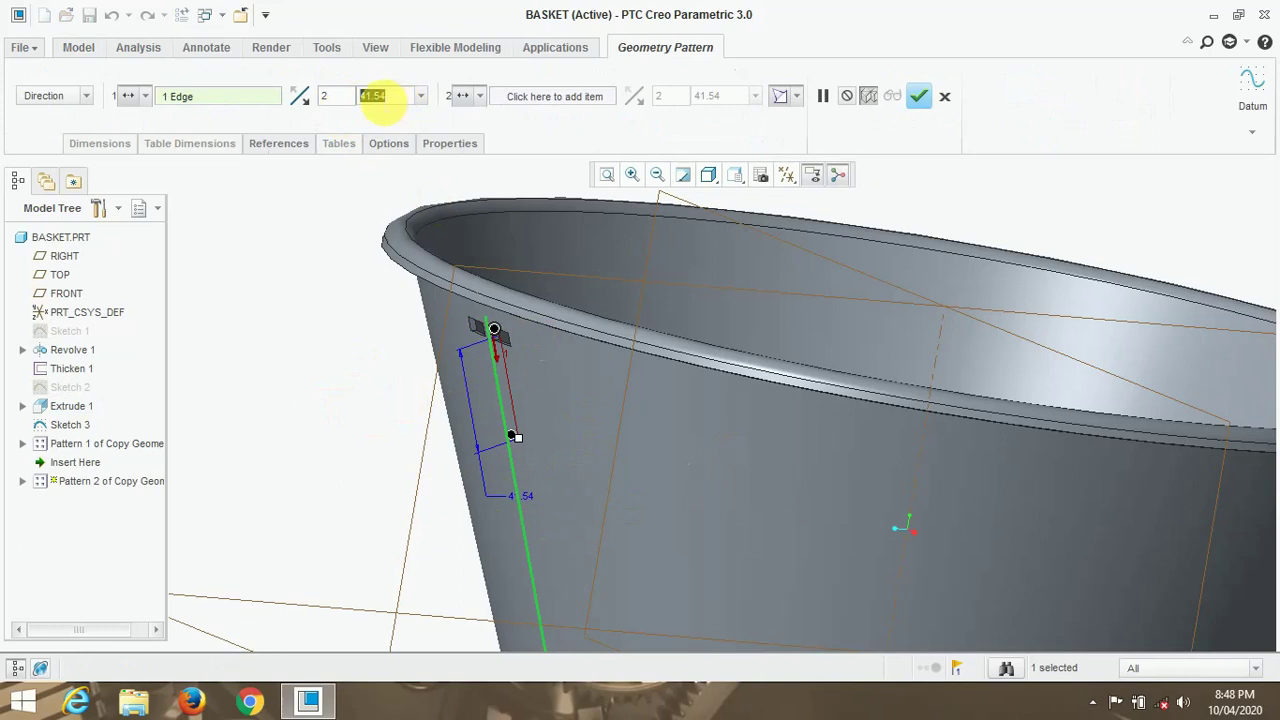
# Give the new pattern 10 members at 15 mm spacing and complete it.
pyautogui.write('15.00')
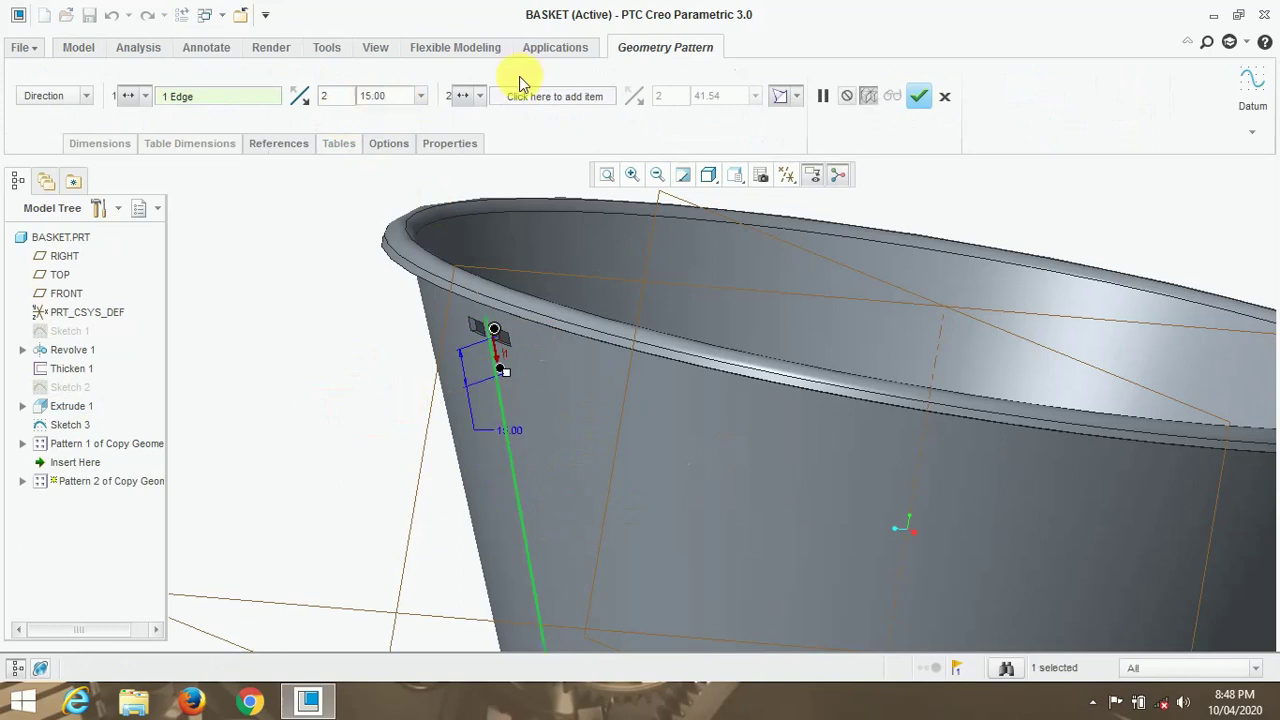
pyautogui.doubleClick(319, 97)
pyautogui.write('10')
pyautogui.press('Return')
pyautogui.scroll(3, 615, 365)
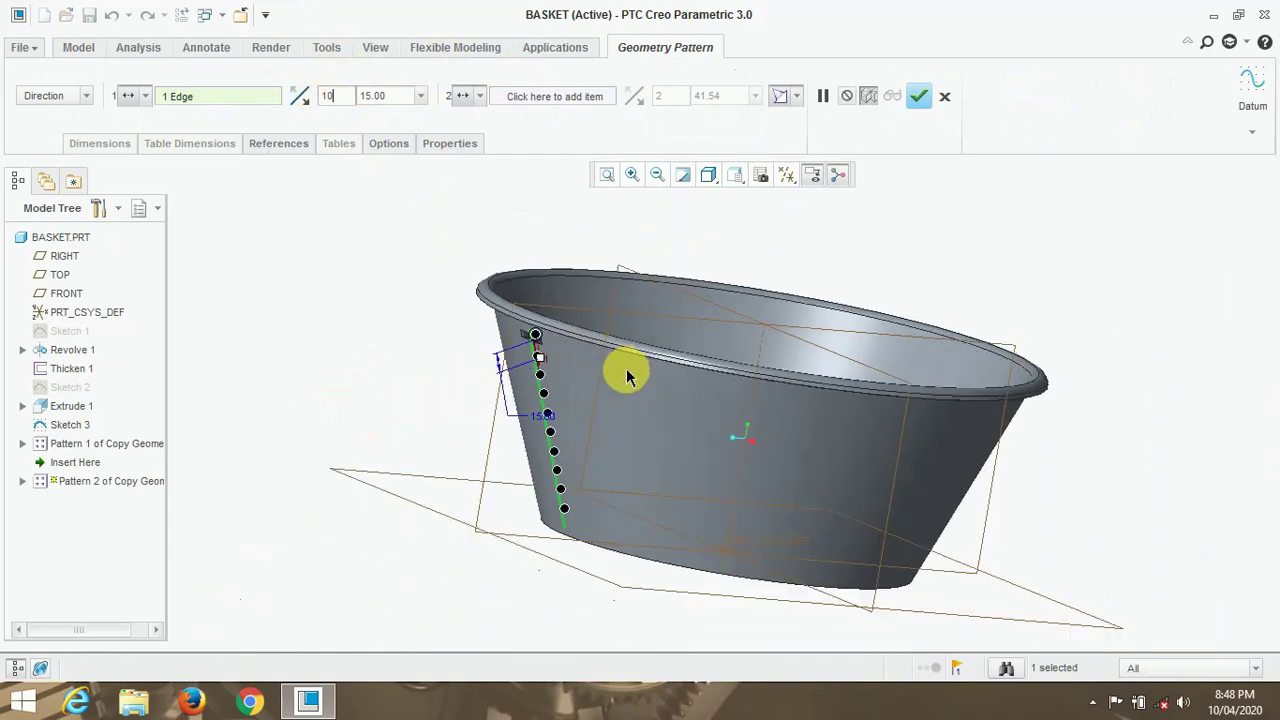
pyautogui.click(921, 96)
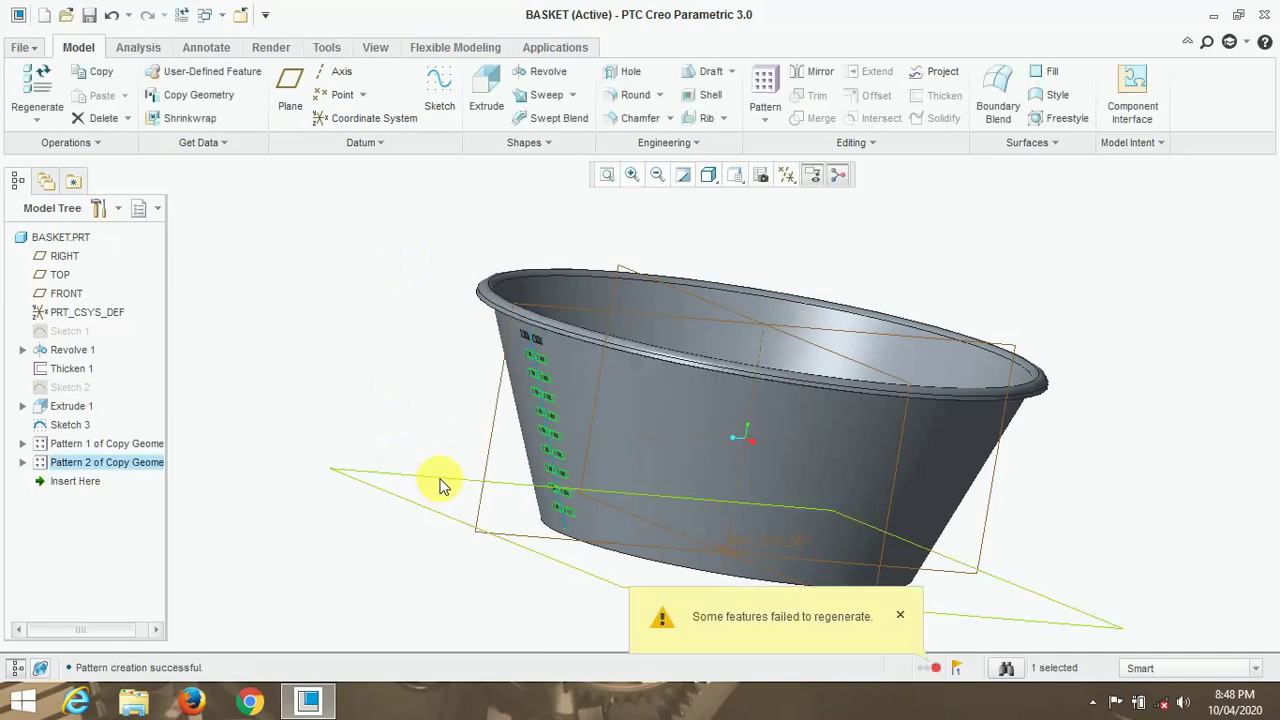
# Delete the earlier failed geometry pattern, Pattern 1, and confirm the deletion.
pyautogui.scroll(-3, 620, 425)
pyautogui.moveTo(329, 346)
pyautogui.mouseDown(button='middle')
pyautogui.moveTo(357, 343)
pyautogui.moveTo(343, 357)
pyautogui.moveTo(333, 348)
pyautogui.mouseUp(button='middle')
pyautogui.hotkey('ctrl', 'd')
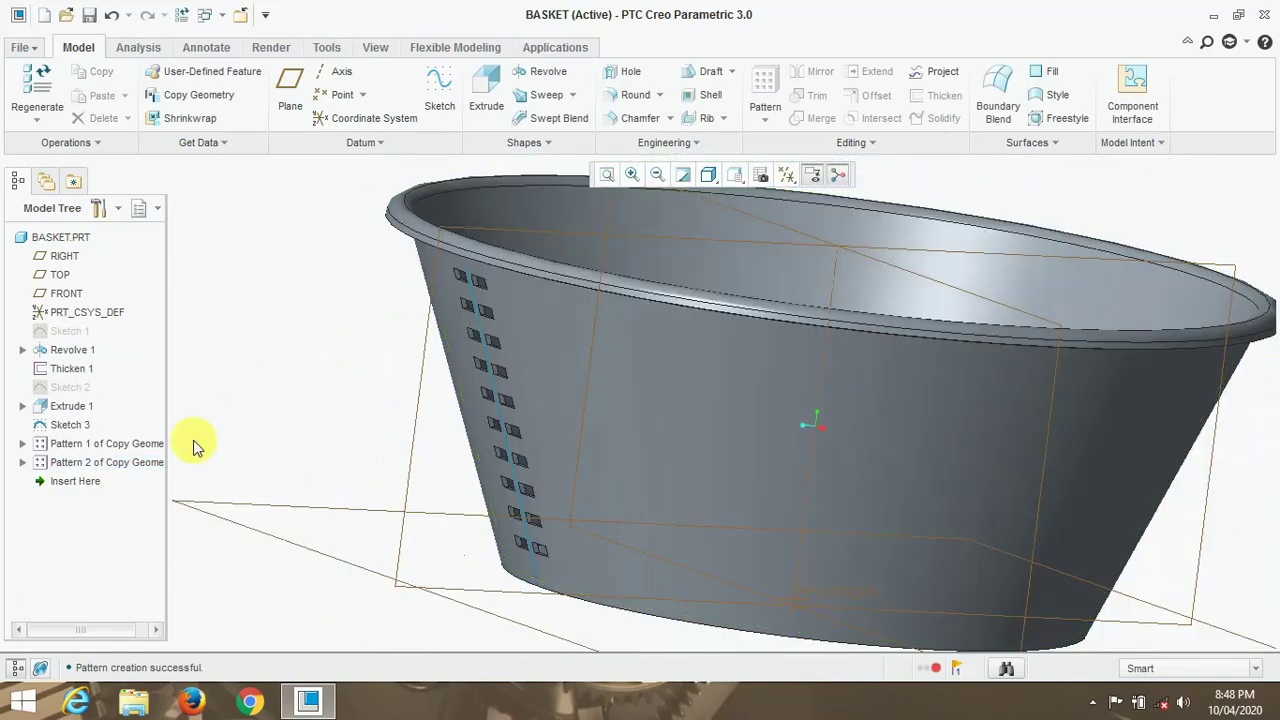
pyautogui.rightClick(108, 443)
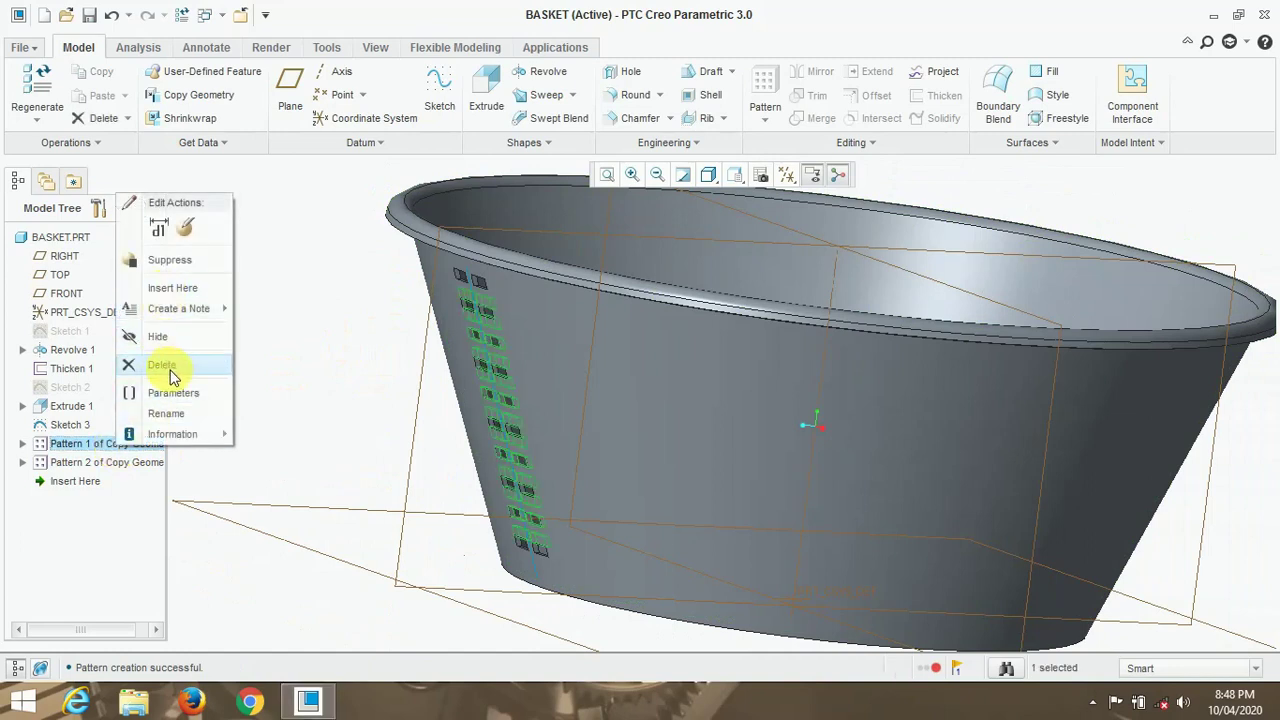
pyautogui.click(166, 365)
pyautogui.click(590, 371)
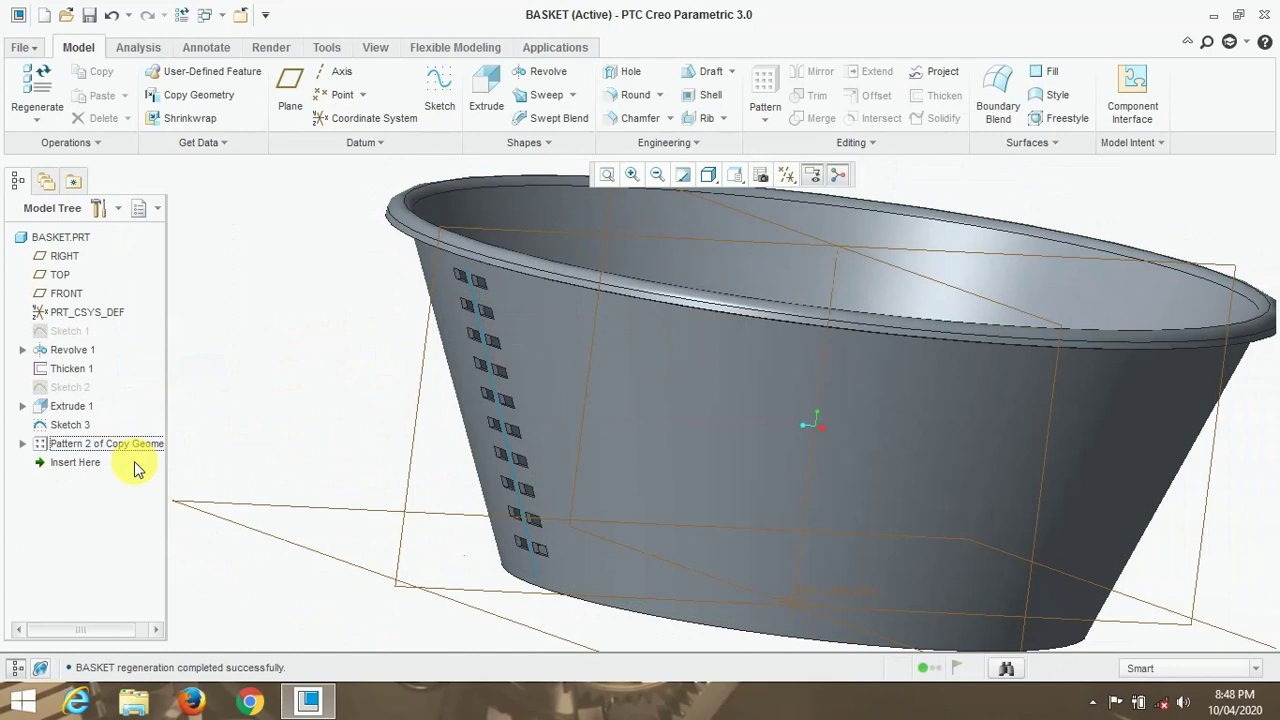
# Reopen the remaining geometry pattern of the wall openings for redefinition and set its spacing to 10 mm.
pyautogui.rightClick(57, 466)
pyautogui.rightClick(128, 447)
pyautogui.click(197, 175)
pyautogui.doubleClick(373, 99)
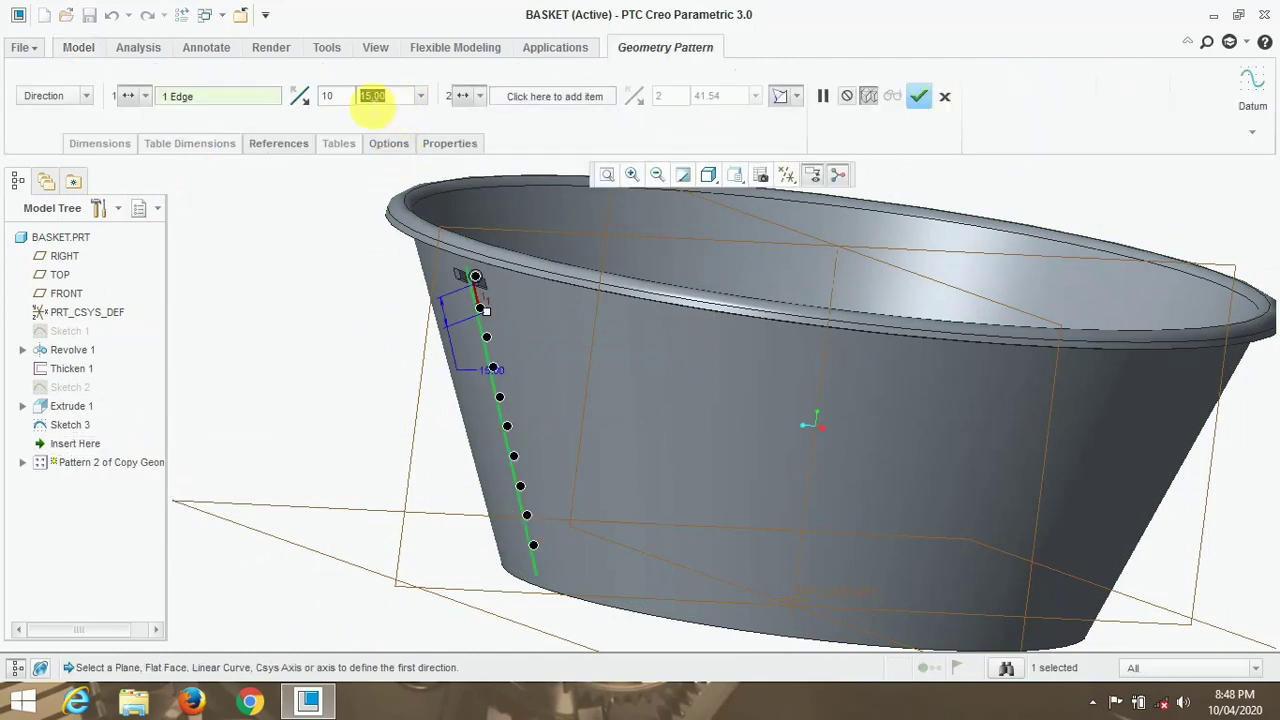
pyautogui.write('10')
pyautogui.press('Return')
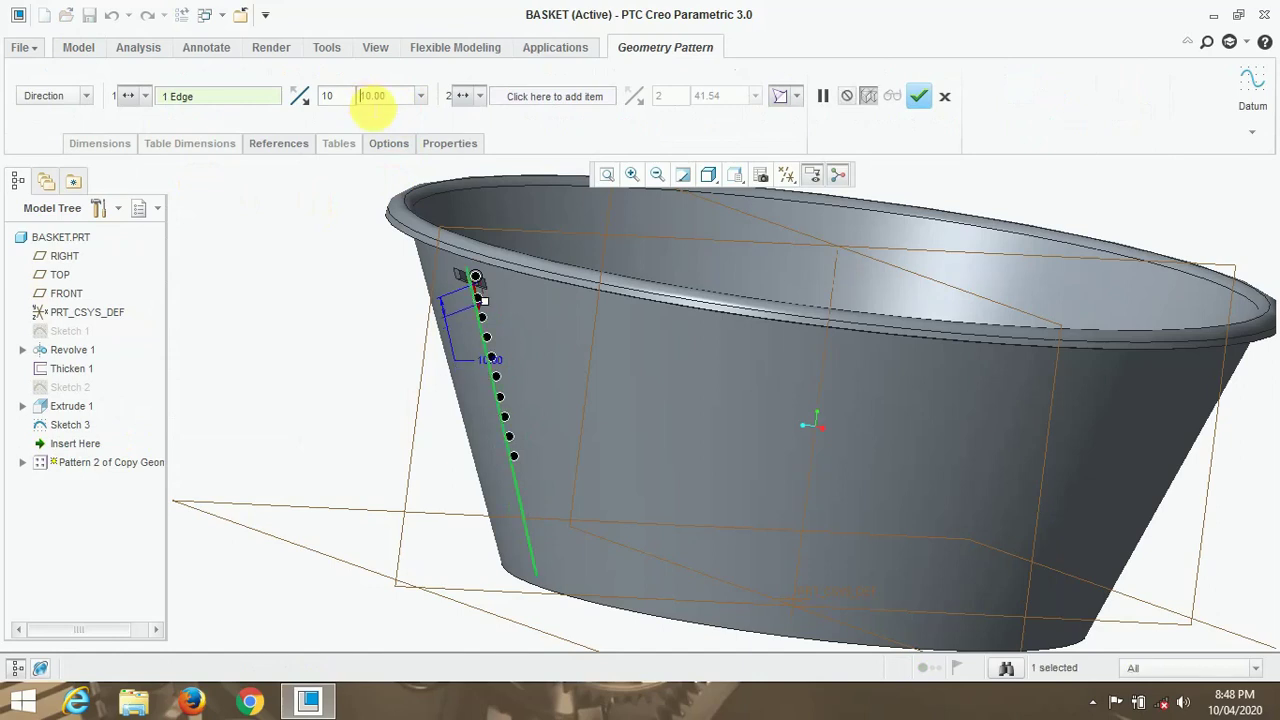
# Orient the model to the FRONT view and set the pattern to 15 members at 12 mm spacing.
pyautogui.scroll(-5, 567, 333)
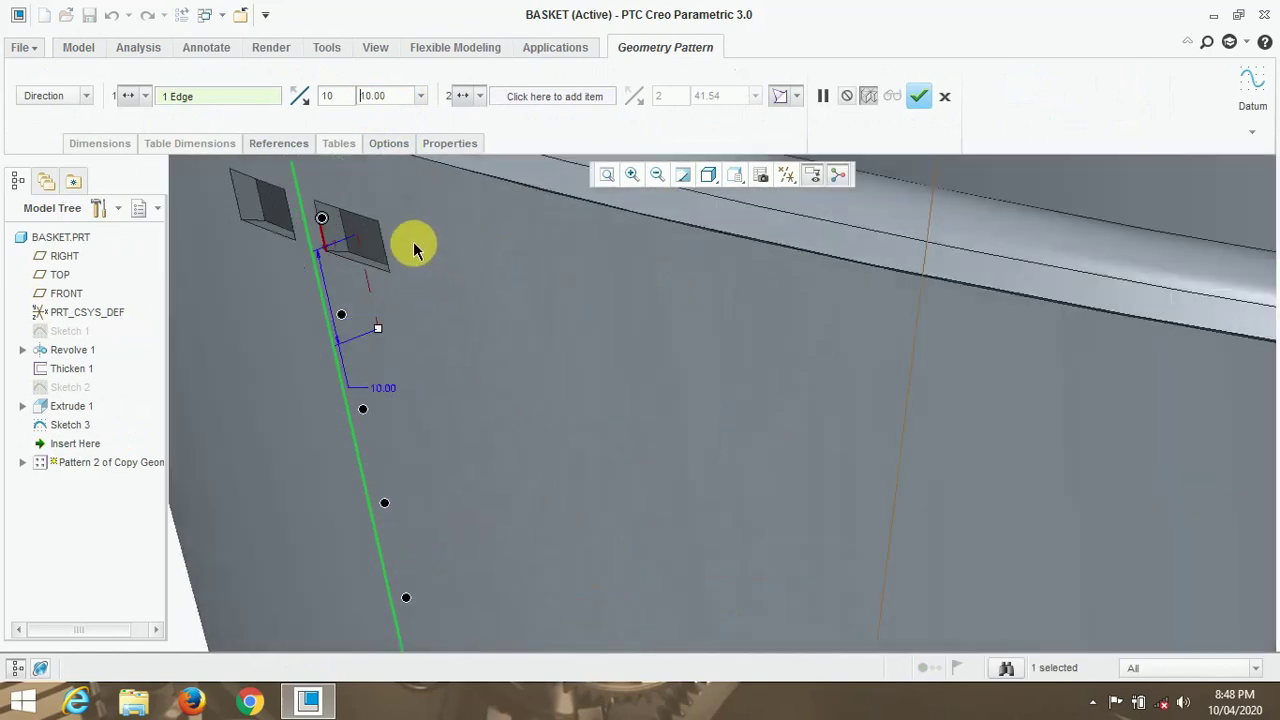
pyautogui.click(735, 175)
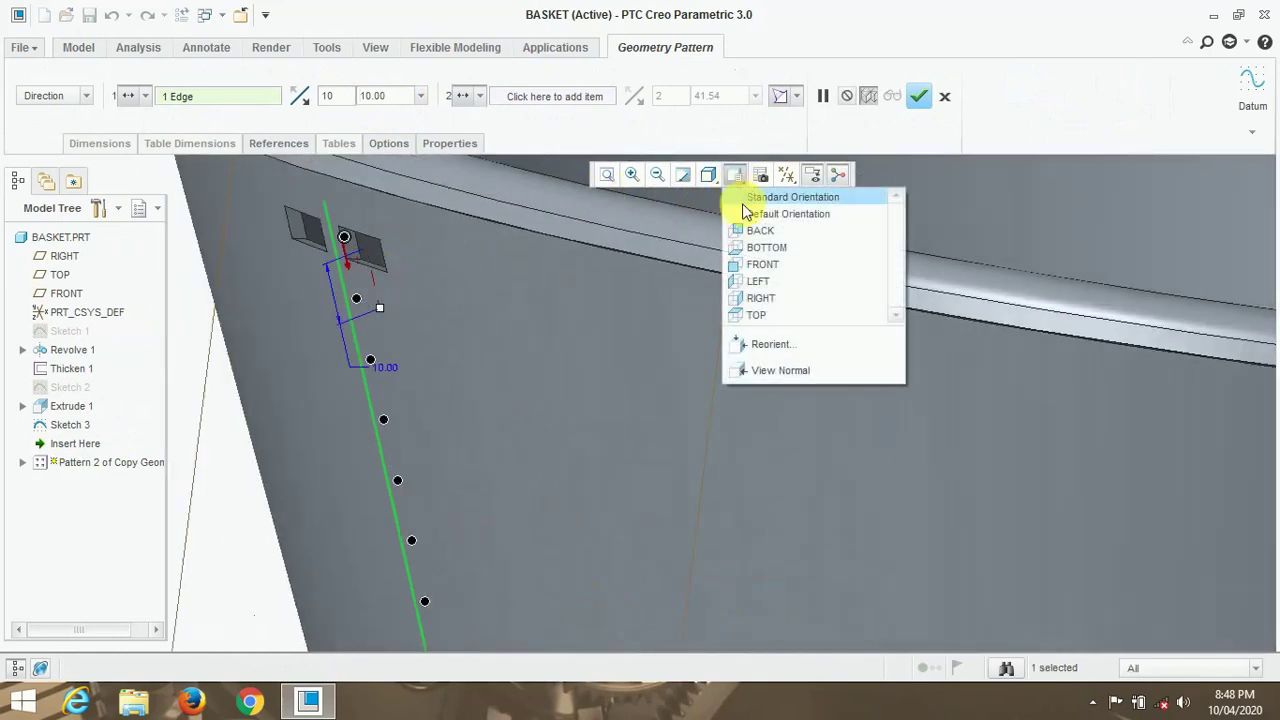
pyautogui.click(755, 265)
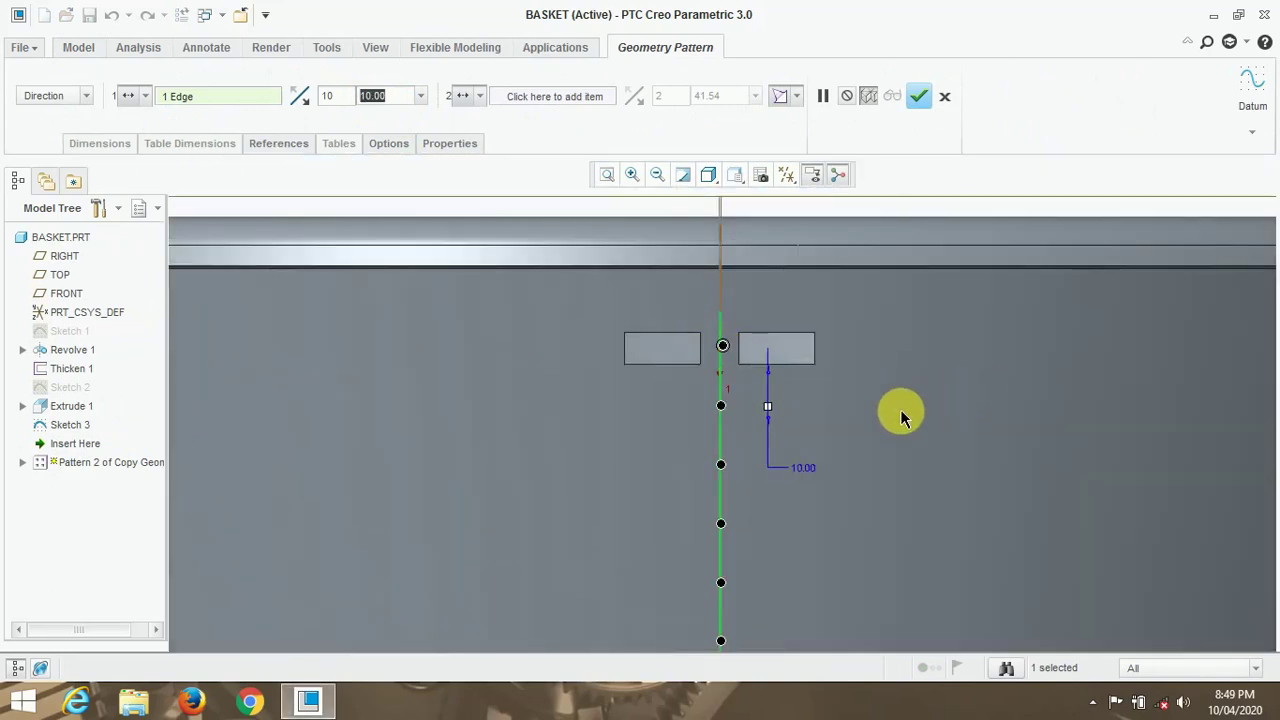
pyautogui.doubleClick(327, 96)
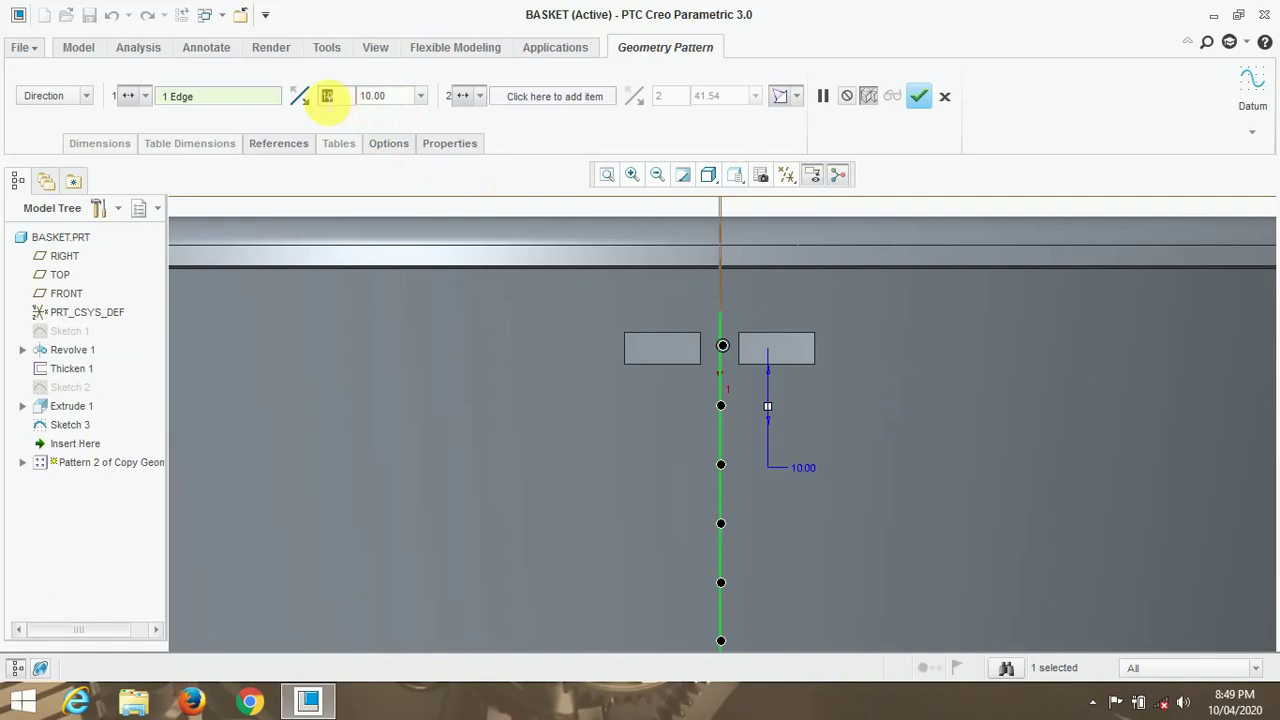
pyautogui.write('15')
pyautogui.press('Return')
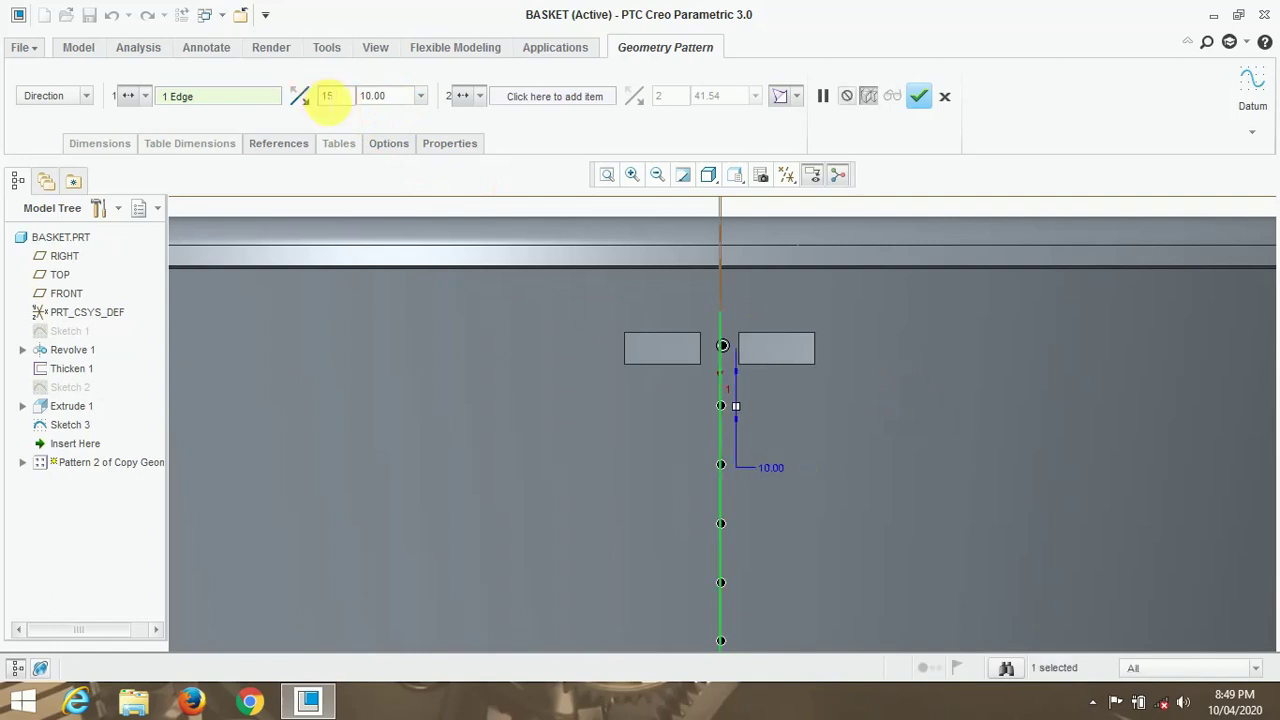
pyautogui.doubleClick(368, 97)
pyautogui.write('12')
pyautogui.press('Return')
pyautogui.scroll(-5, 734, 343)
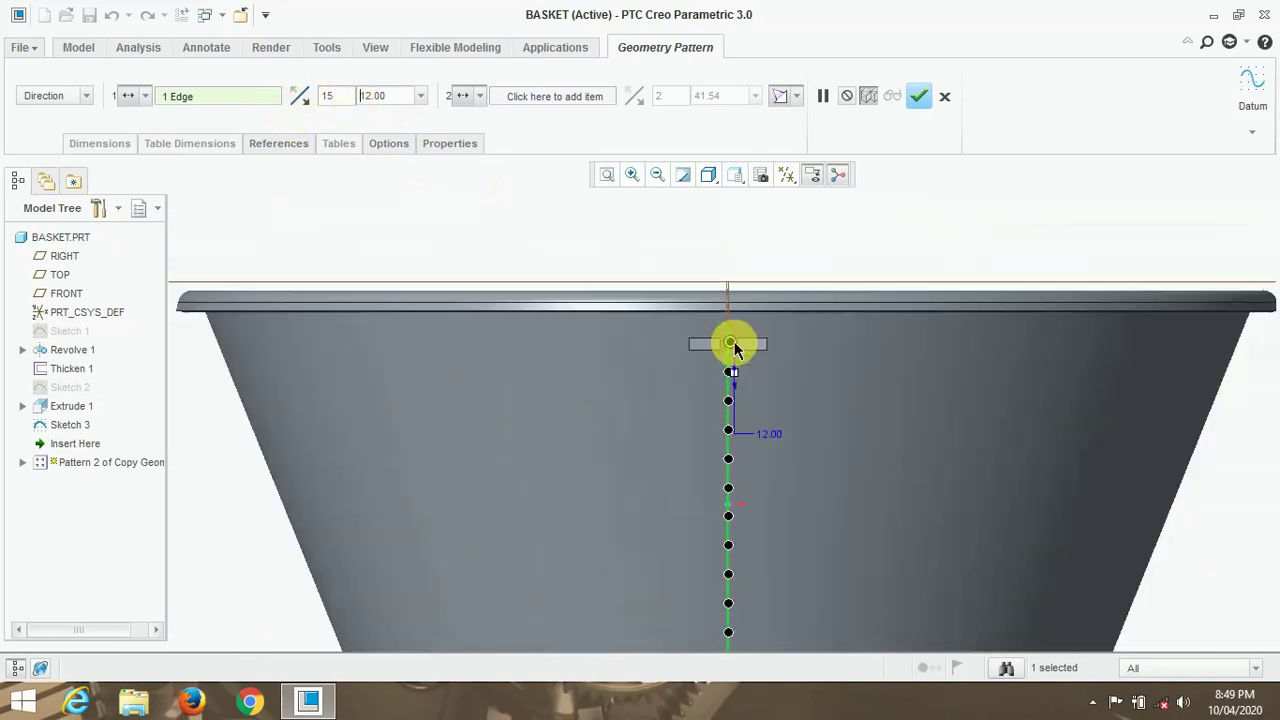
# Try 12 members and 10 members for the pattern of wall openings.
pyautogui.scroll(2, 720, 523)
pyautogui.scroll(-2, 720, 523)
pyautogui.doubleClick(338, 96)
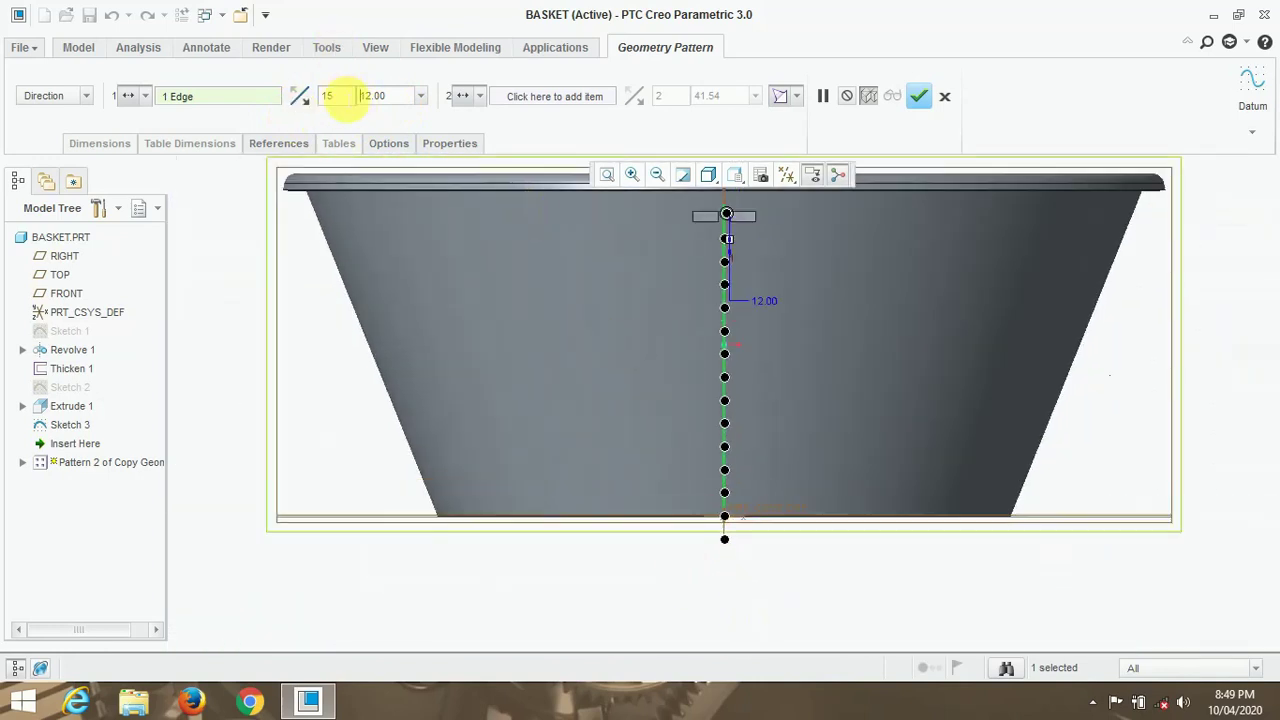
pyautogui.write('12')
pyautogui.press('Return')
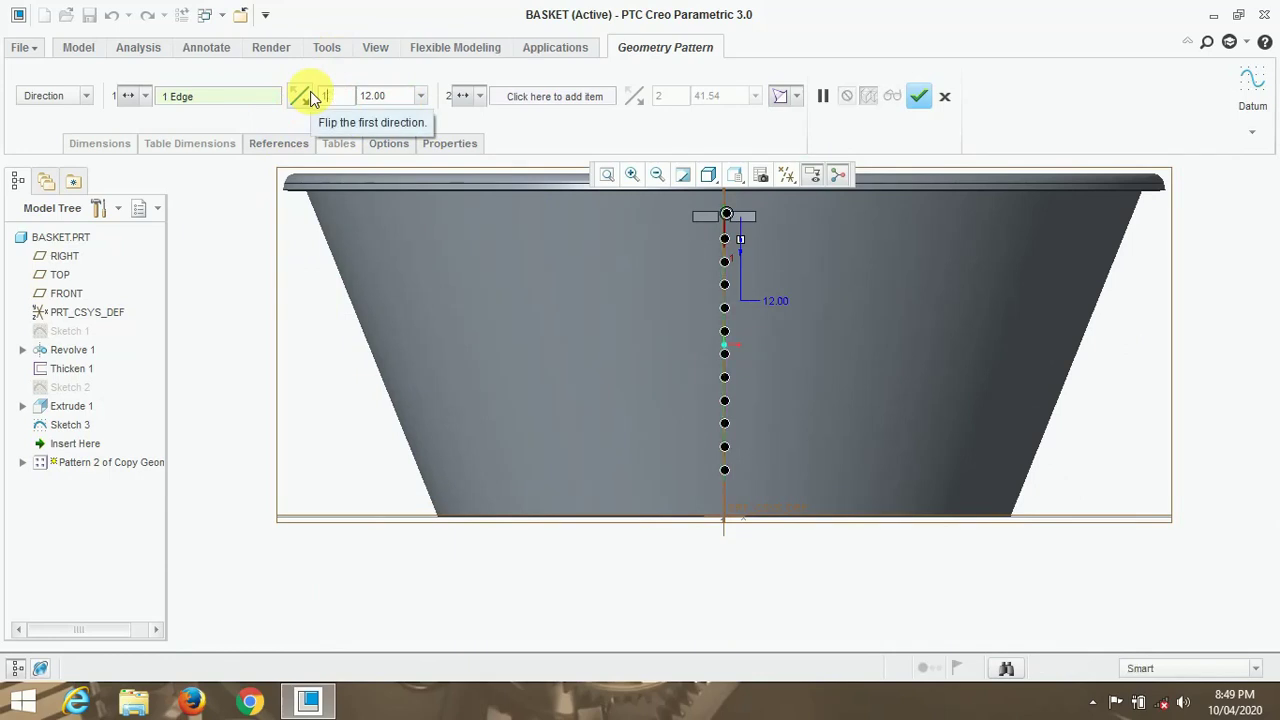
pyautogui.write('0')
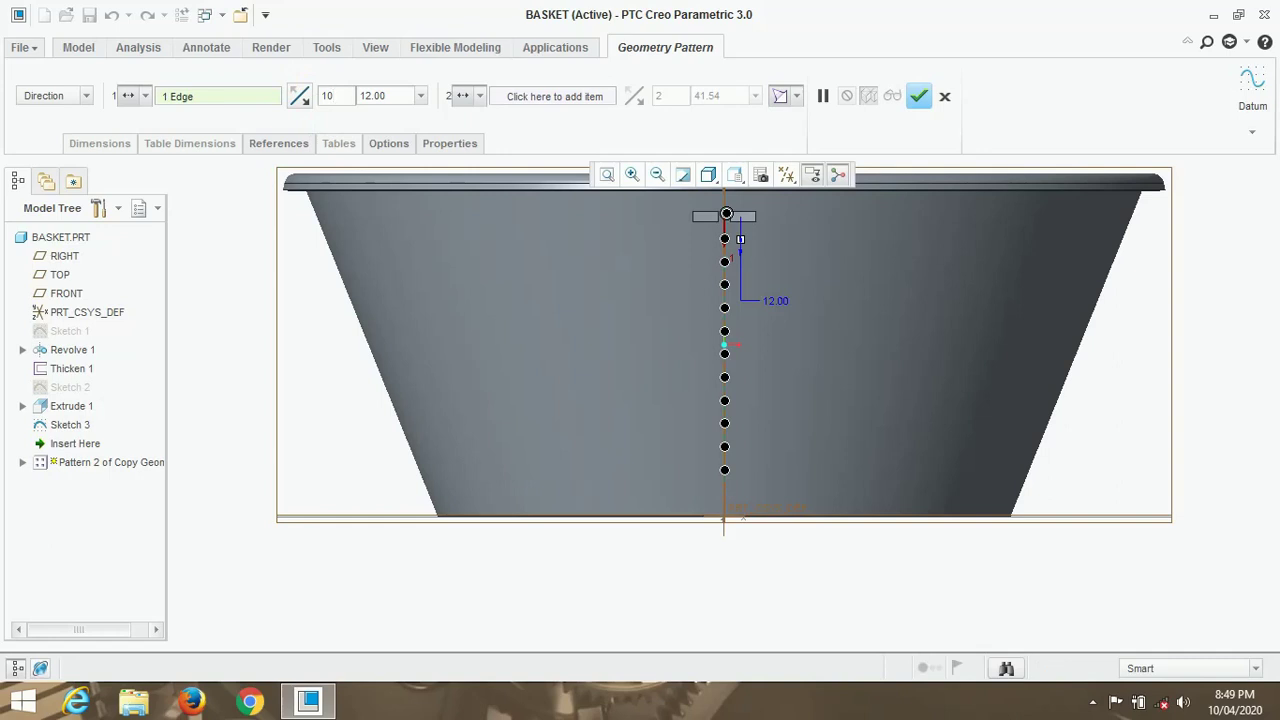
# Set the wall opening pattern to 13 members at 12 mm spacing and complete it.
pyautogui.click(310, 93)
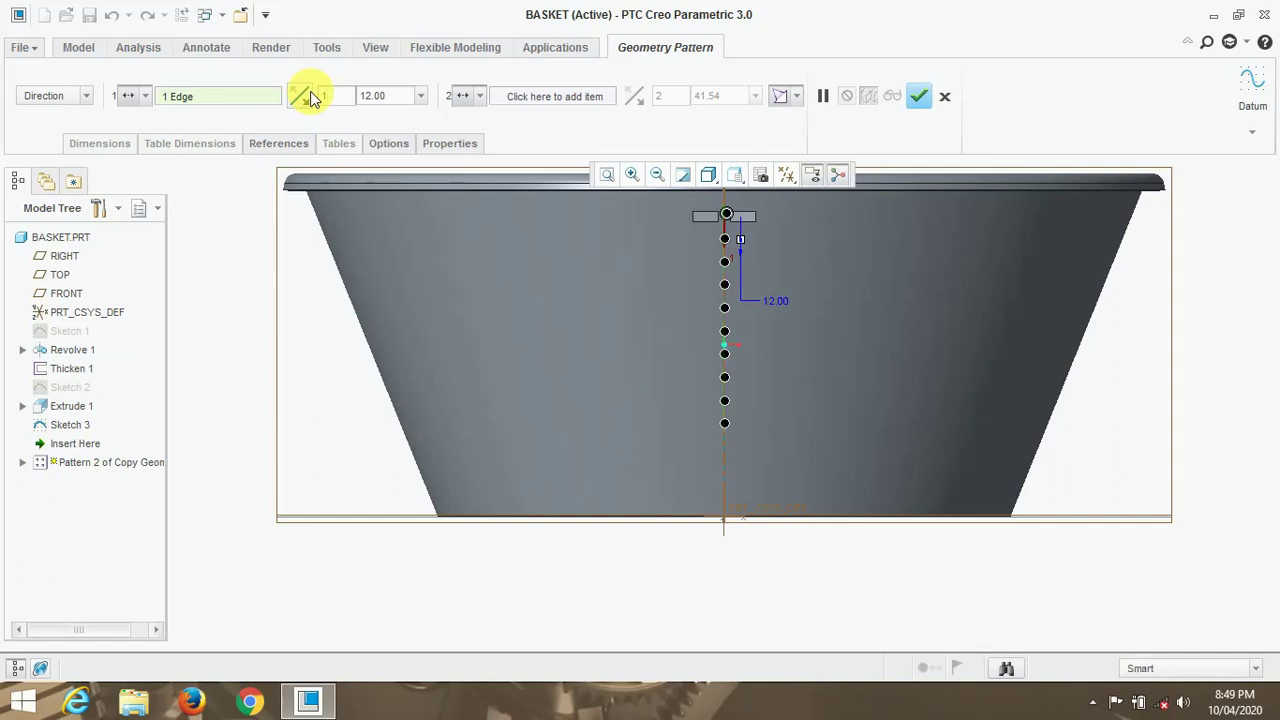
pyautogui.click(310, 95)
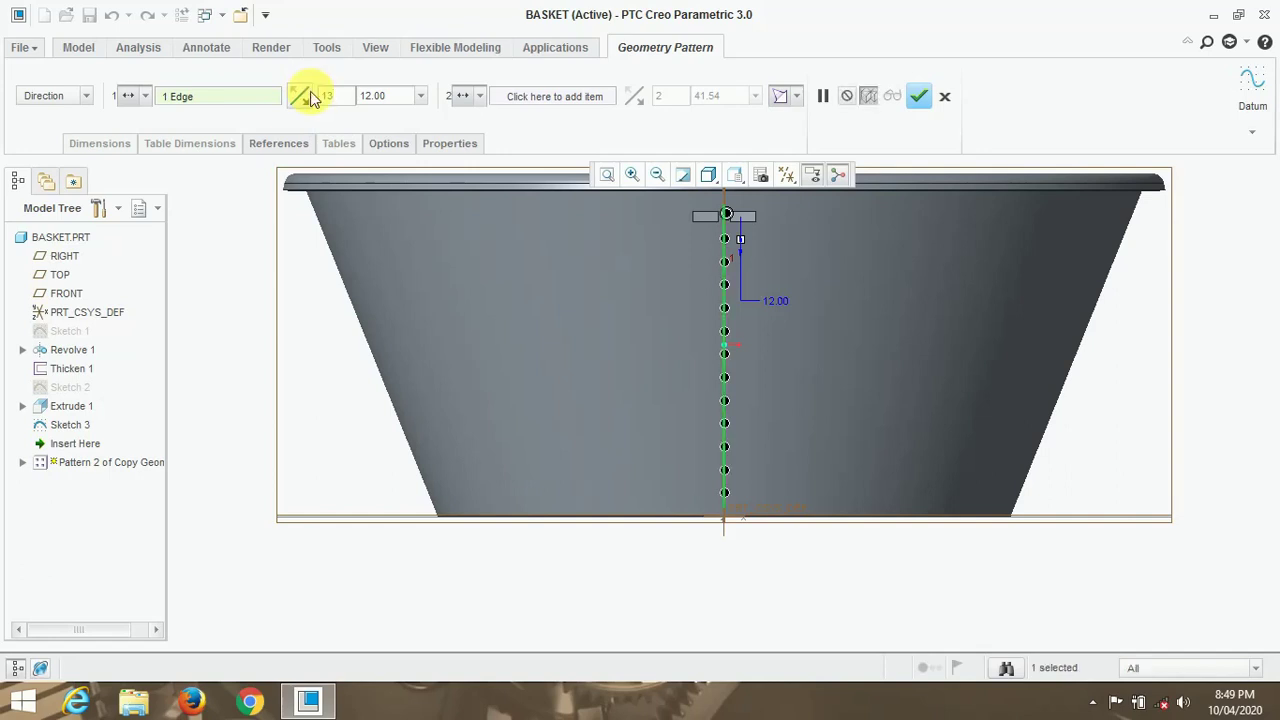
pyautogui.click(919, 95)
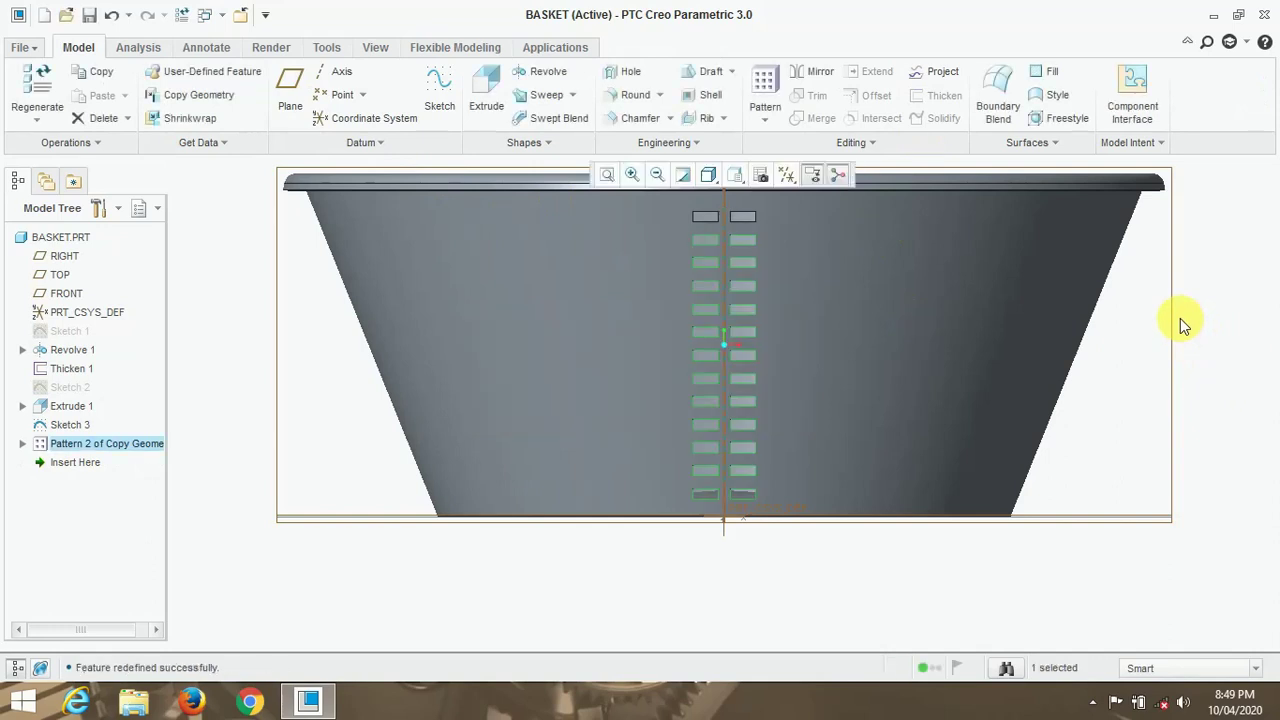
# Start an axis-type geometry pattern of the wall opening pattern together with Extrude 1, using the basket's central axis.
pyautogui.click(1110, 406)
pyautogui.moveTo(1114, 409); pyautogui.dragTo(1080, 420, button='middle')
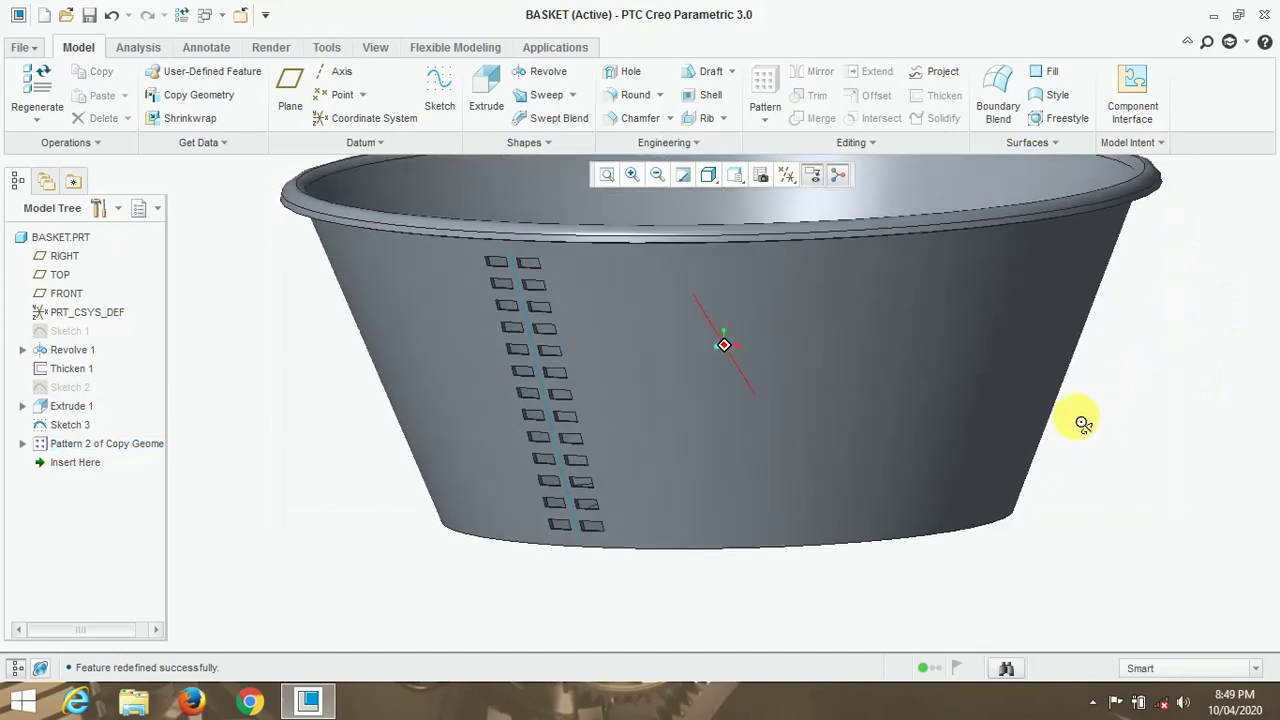
pyautogui.click(80, 444)
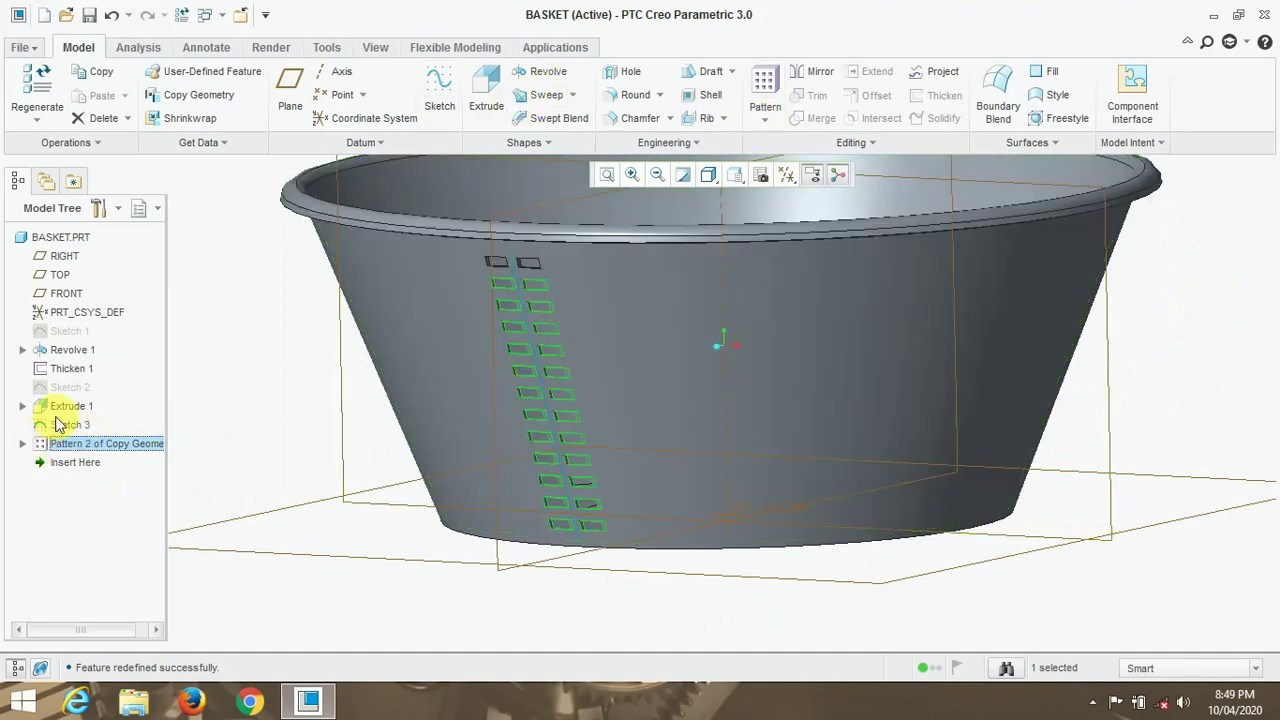
pyautogui.keyDown('ctrl'); pyautogui.click(62, 406); pyautogui.keyUp('ctrl')
pyautogui.click(765, 118)
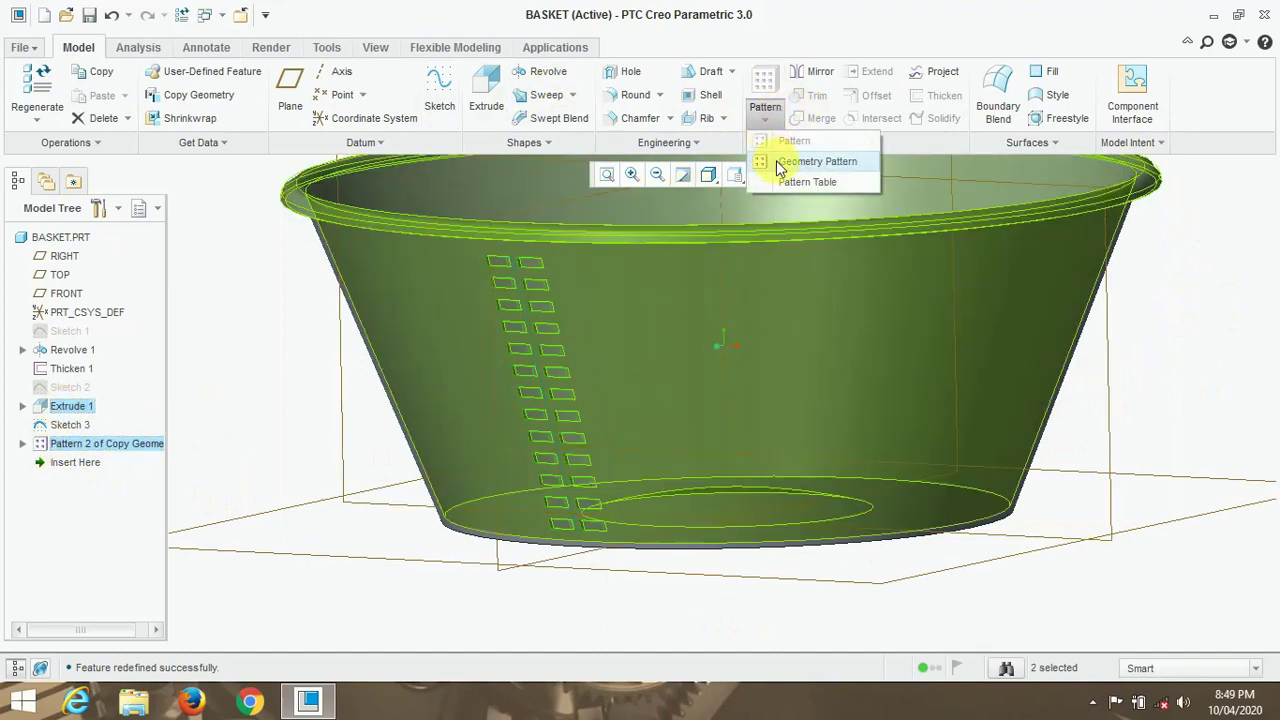
pyautogui.click(785, 163)
pyautogui.click(87, 96)
pyautogui.click(50, 128)
pyautogui.click(678, 268)
# Set the axis pattern to 18 members spread equally over 360 degrees and complete it.
pyautogui.click(288, 96)
pyautogui.write('18')
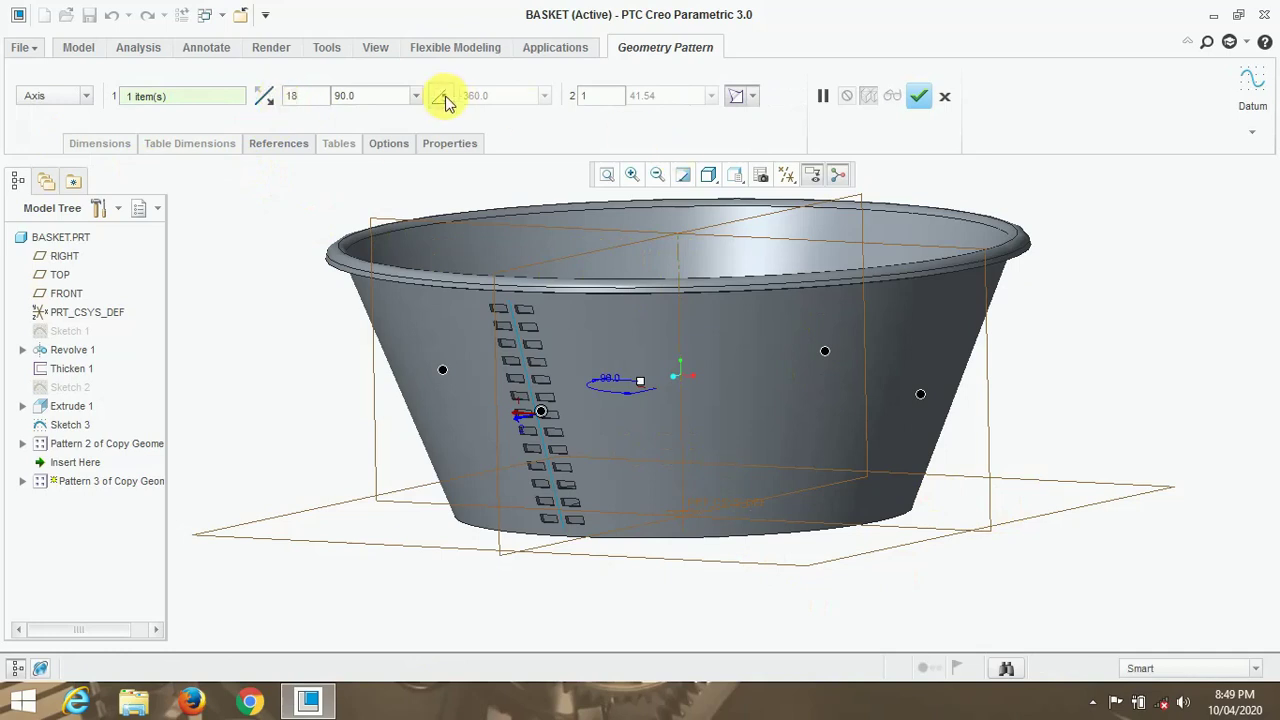
pyautogui.click(440, 96)
pyautogui.click(918, 98)
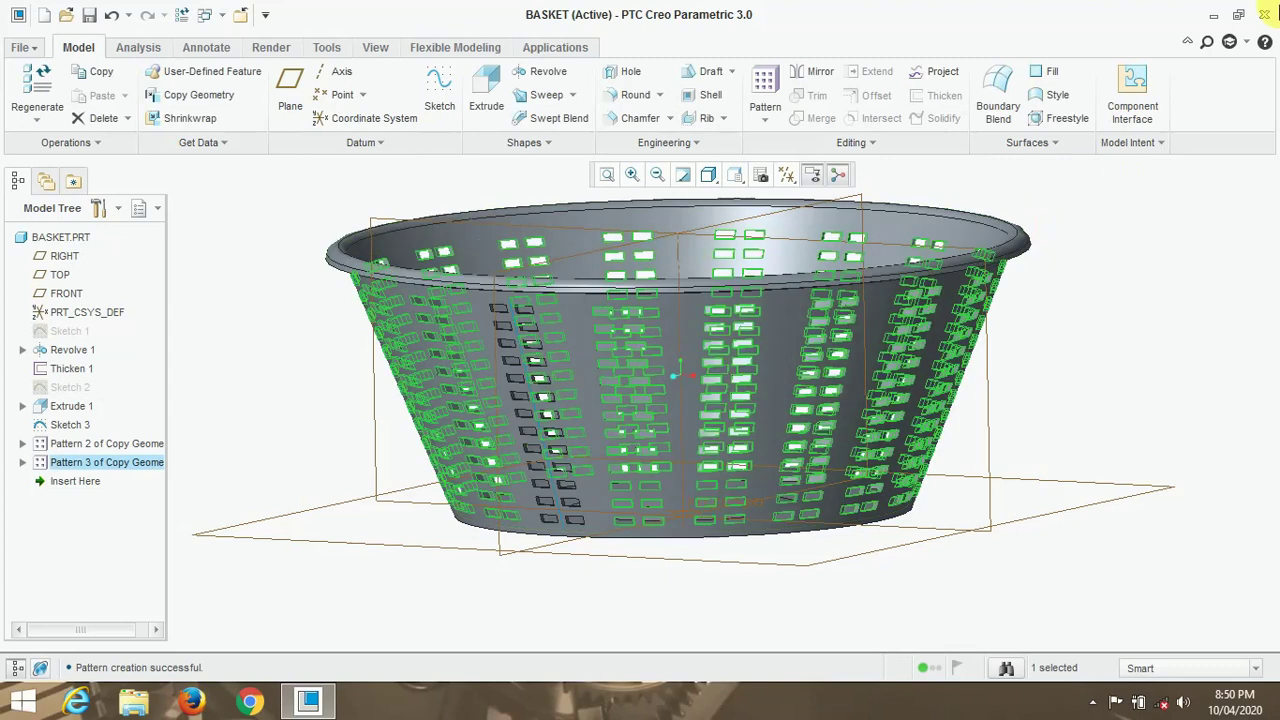
pyautogui.click(1086, 390)
pyautogui.moveTo(1083, 397); pyautogui.dragTo(1102, 430, button='middle')
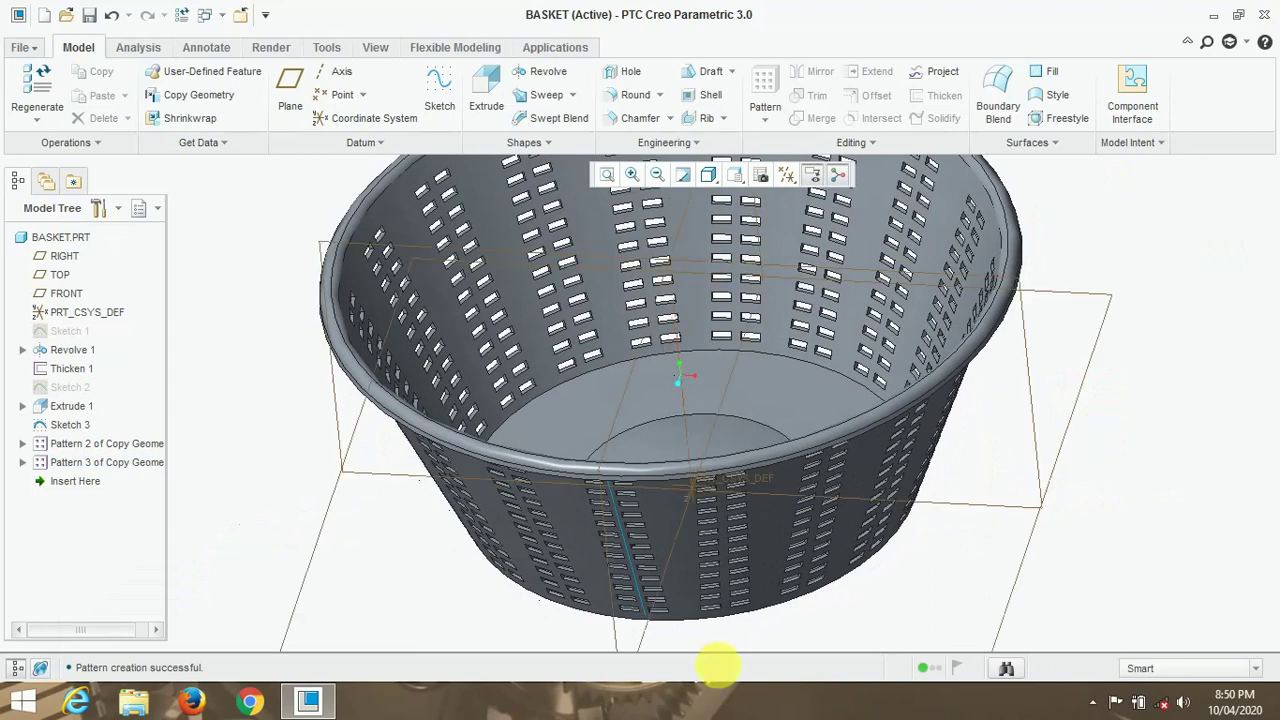
# Redefine the circular pattern of the opening columns to 21 members over 360 degrees and complete it.
pyautogui.rightClick(100, 462)
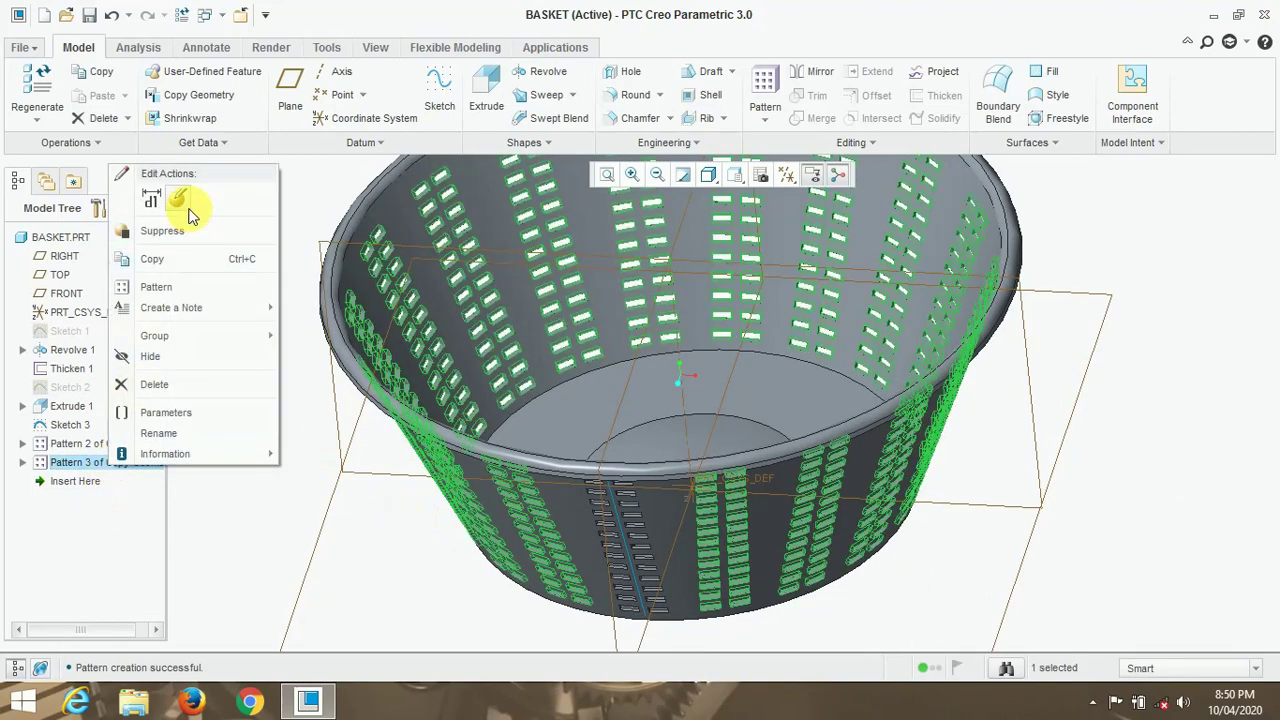
pyautogui.click(141, 197)
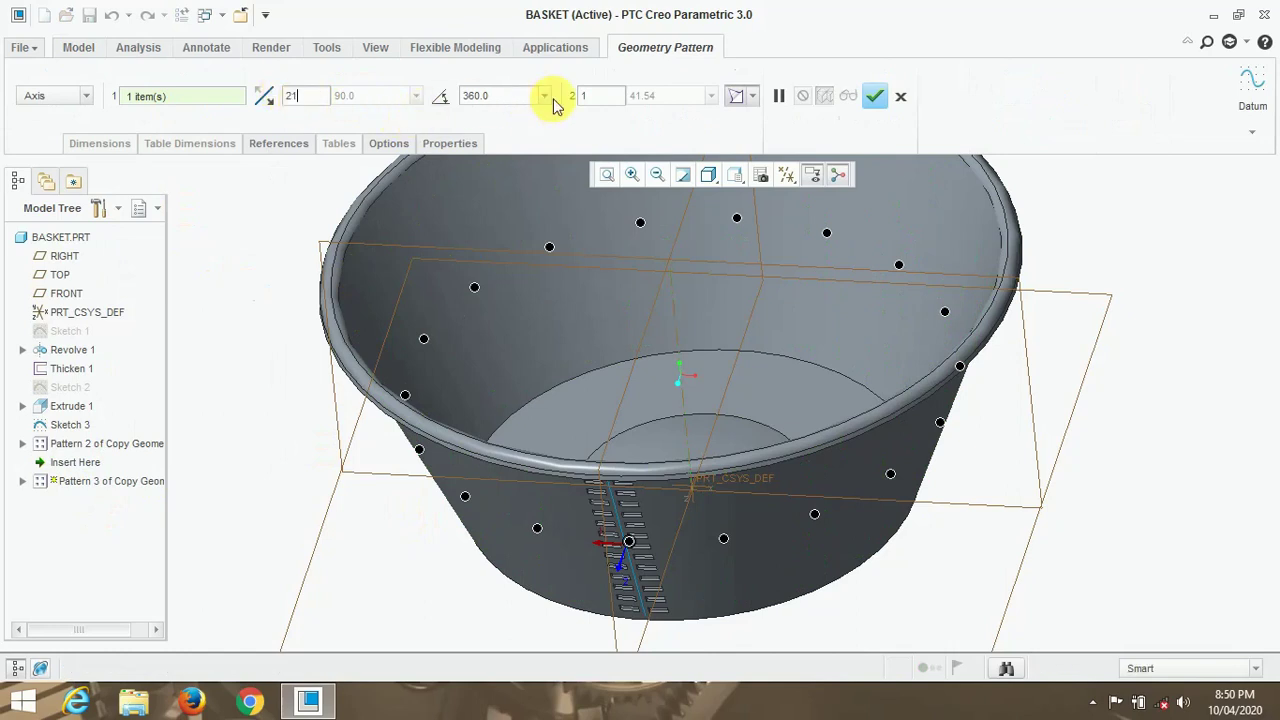
pyautogui.click(441, 96)
pyautogui.click(441, 96)
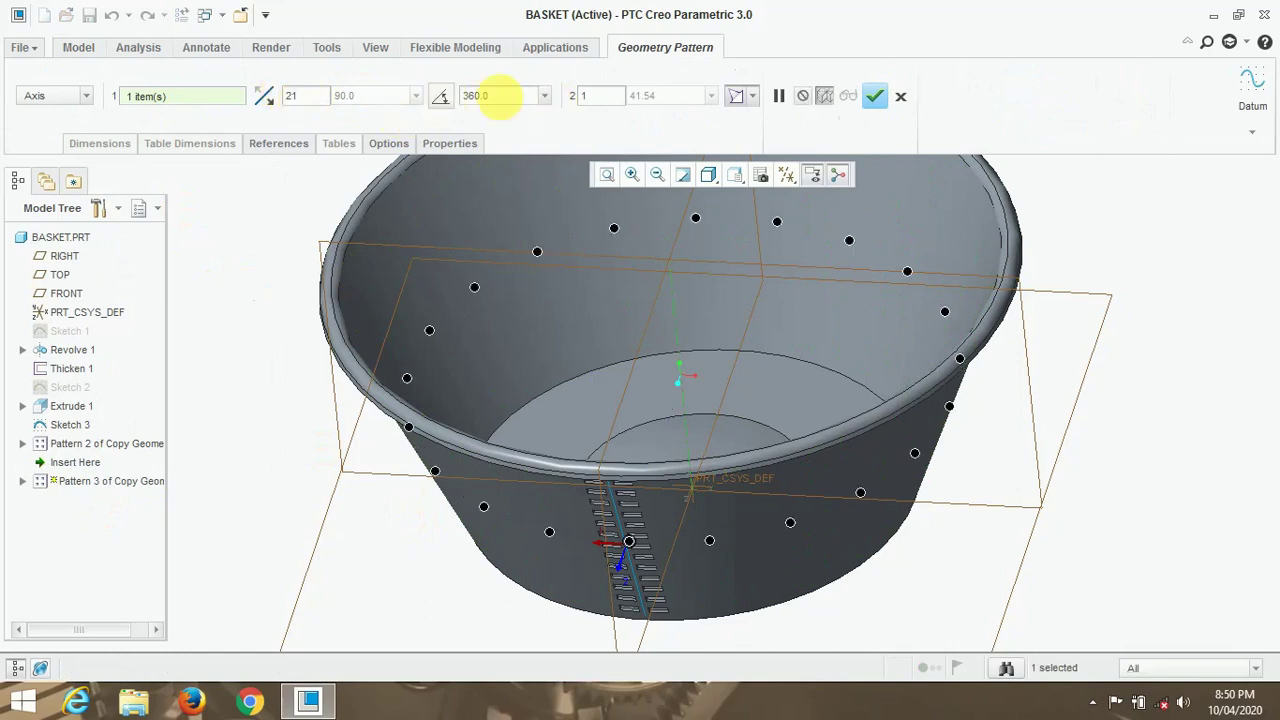
pyautogui.click(875, 96)
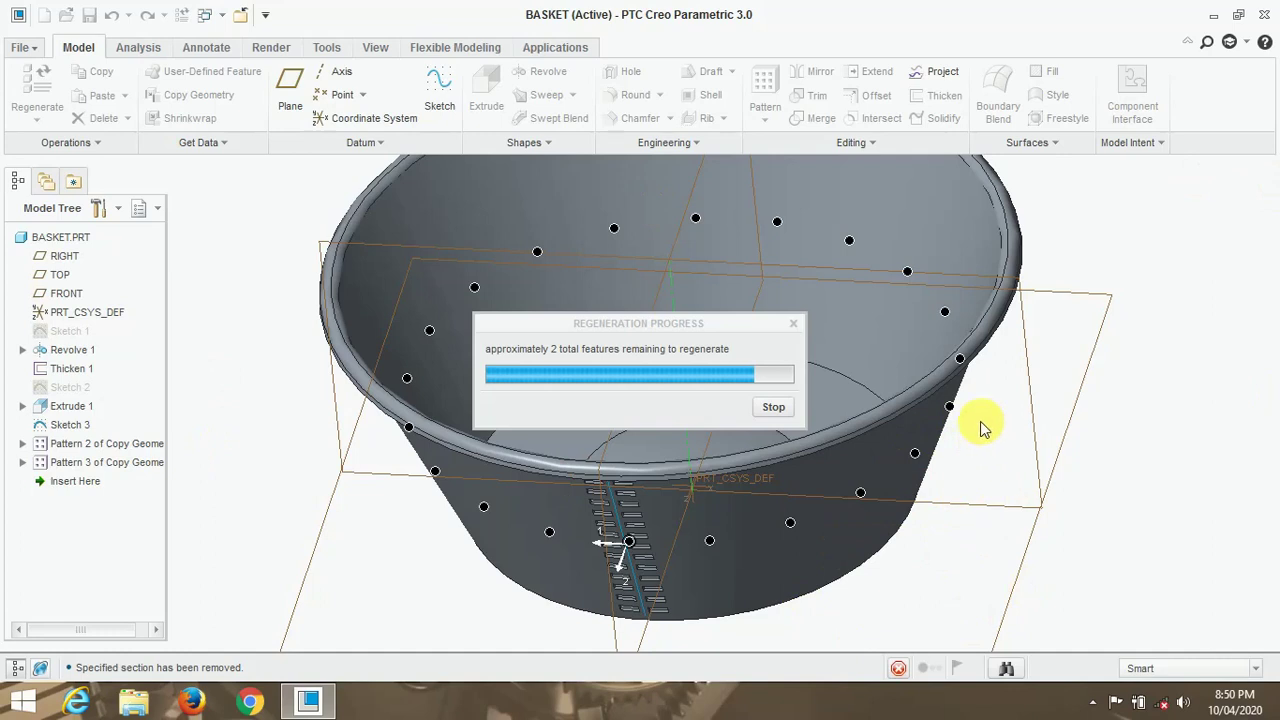
# Start a round on the outer edge of the basket's base and the central recess edge, with a 15 mm radius.
pyautogui.moveTo(980, 428); pyautogui.dragTo(443, 378, button='middle')
pyautogui.click(349, 520)
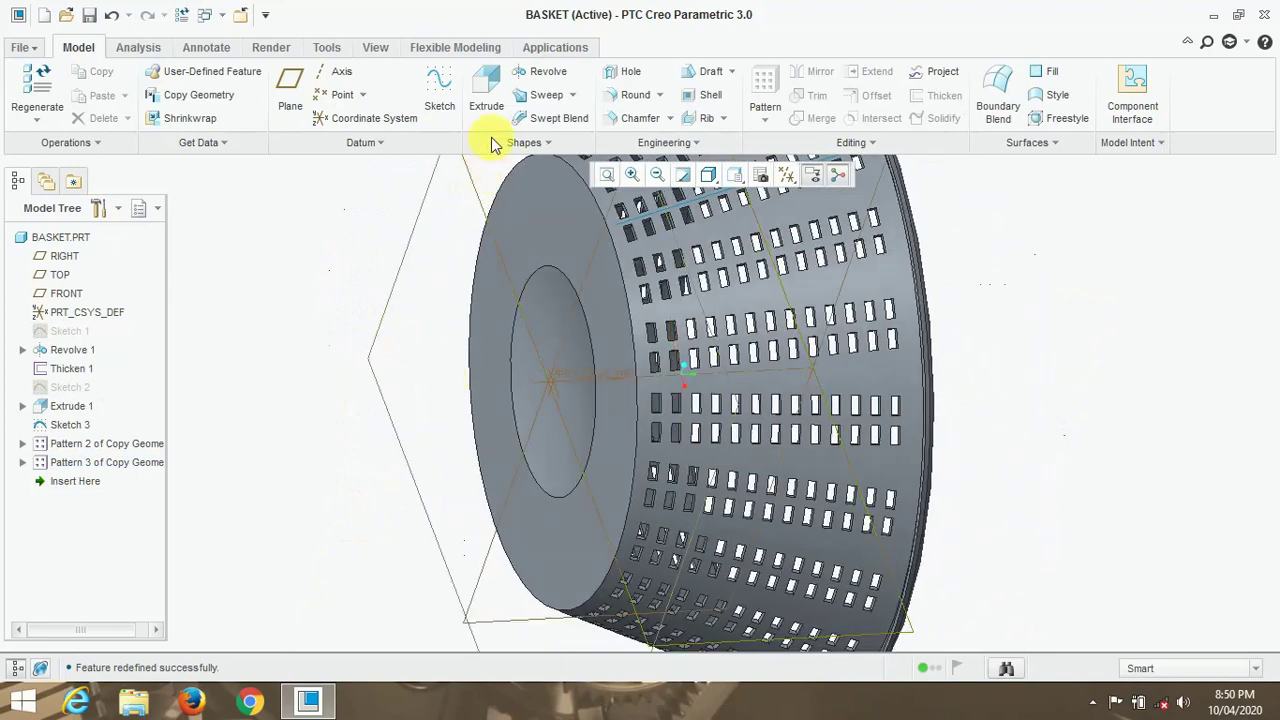
pyautogui.click(632, 94)
pyautogui.scroll(-3, 646, 402)
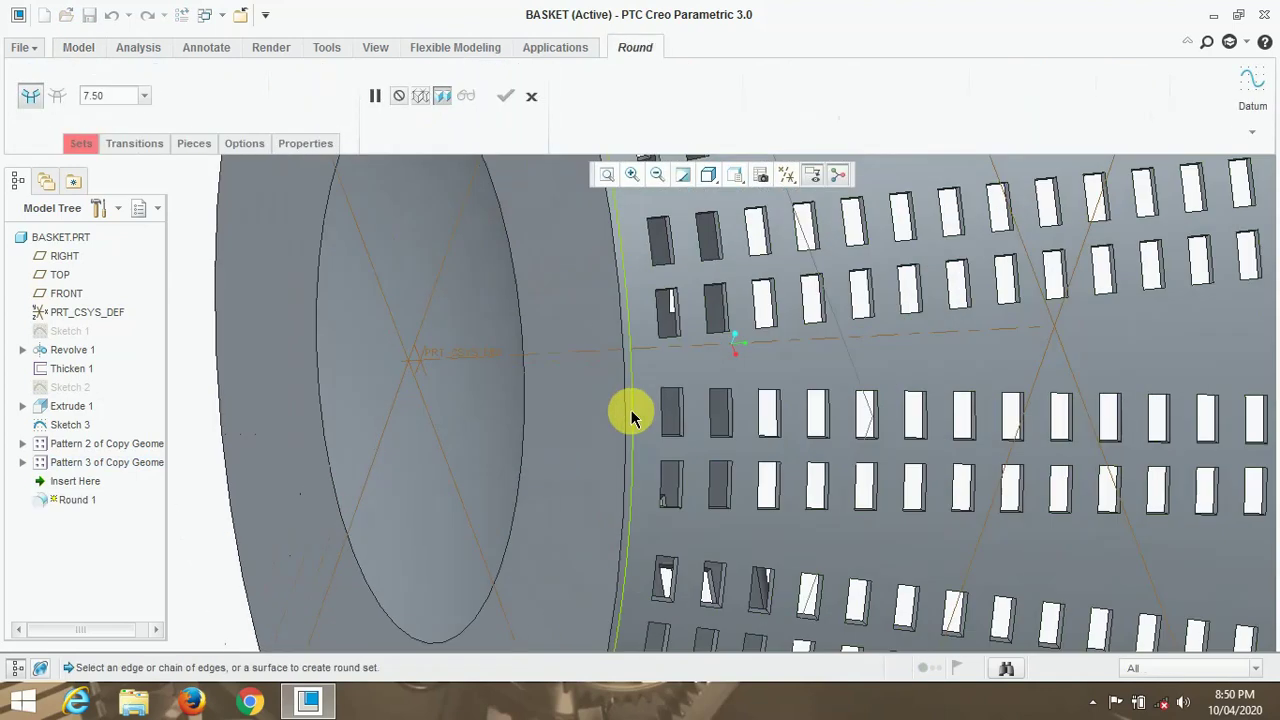
pyautogui.click(624, 422)
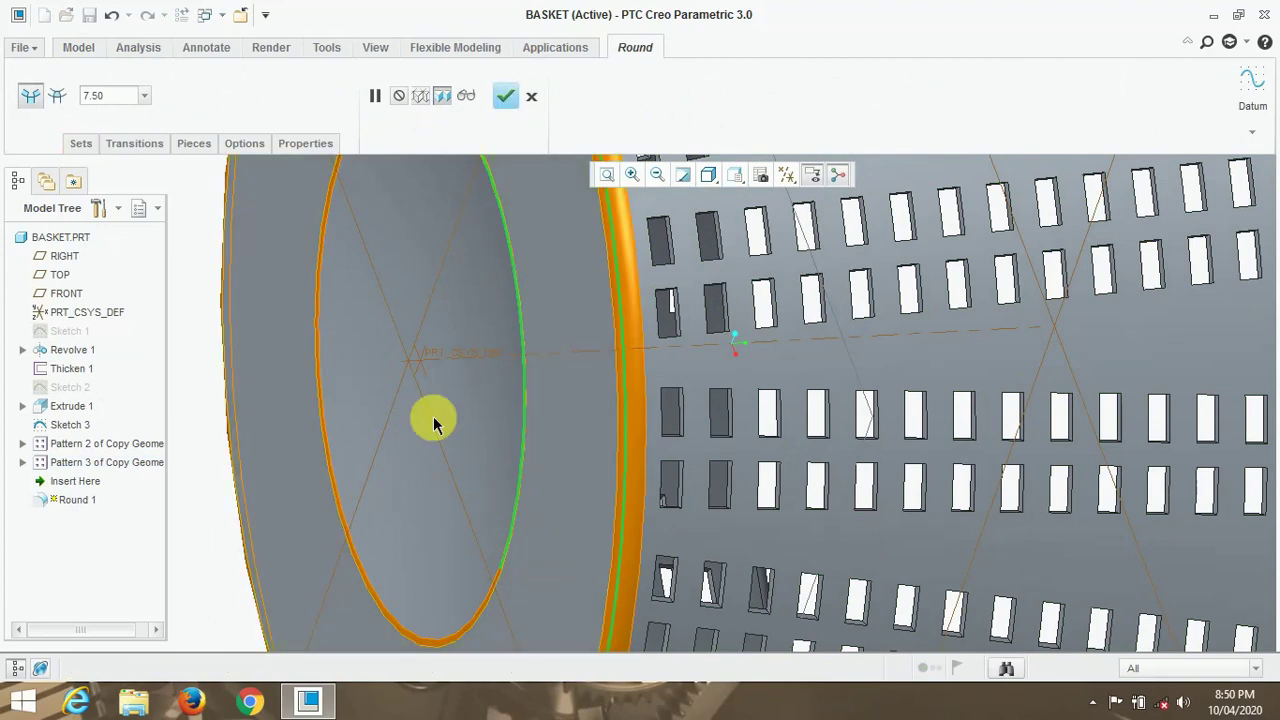
pyautogui.click(93, 98)
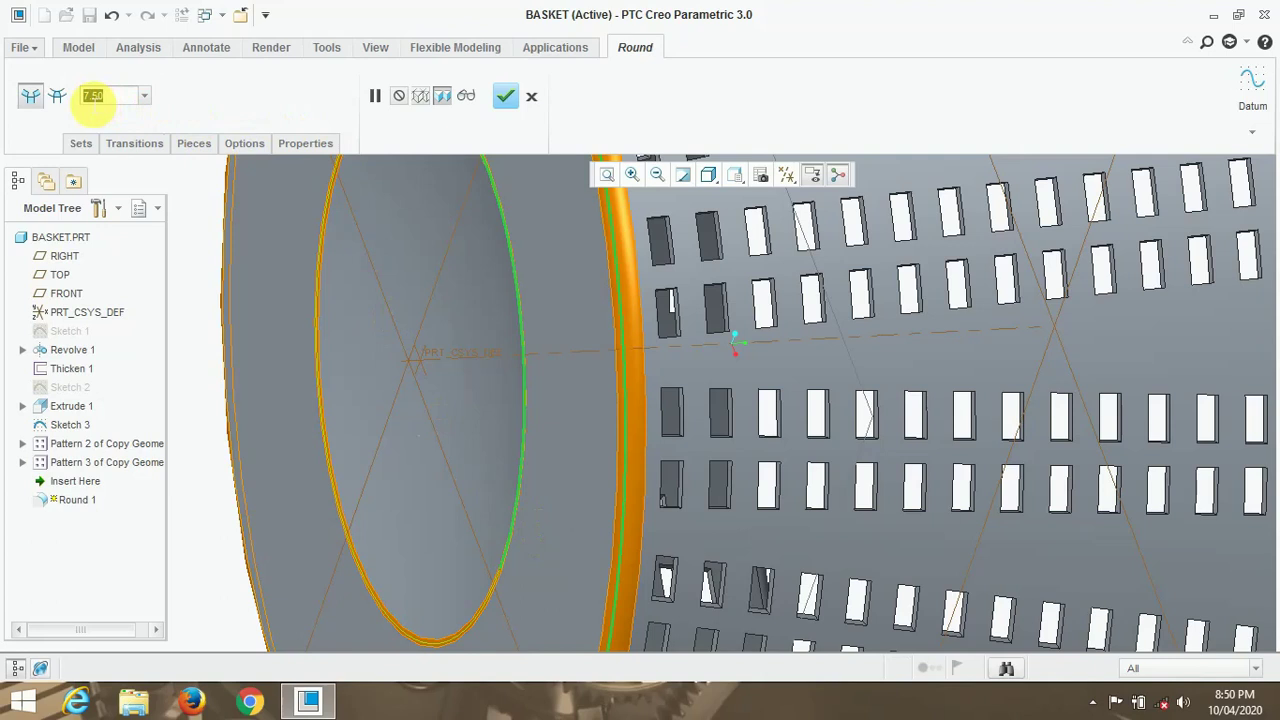
pyautogui.write('15')
pyautogui.press('Return')
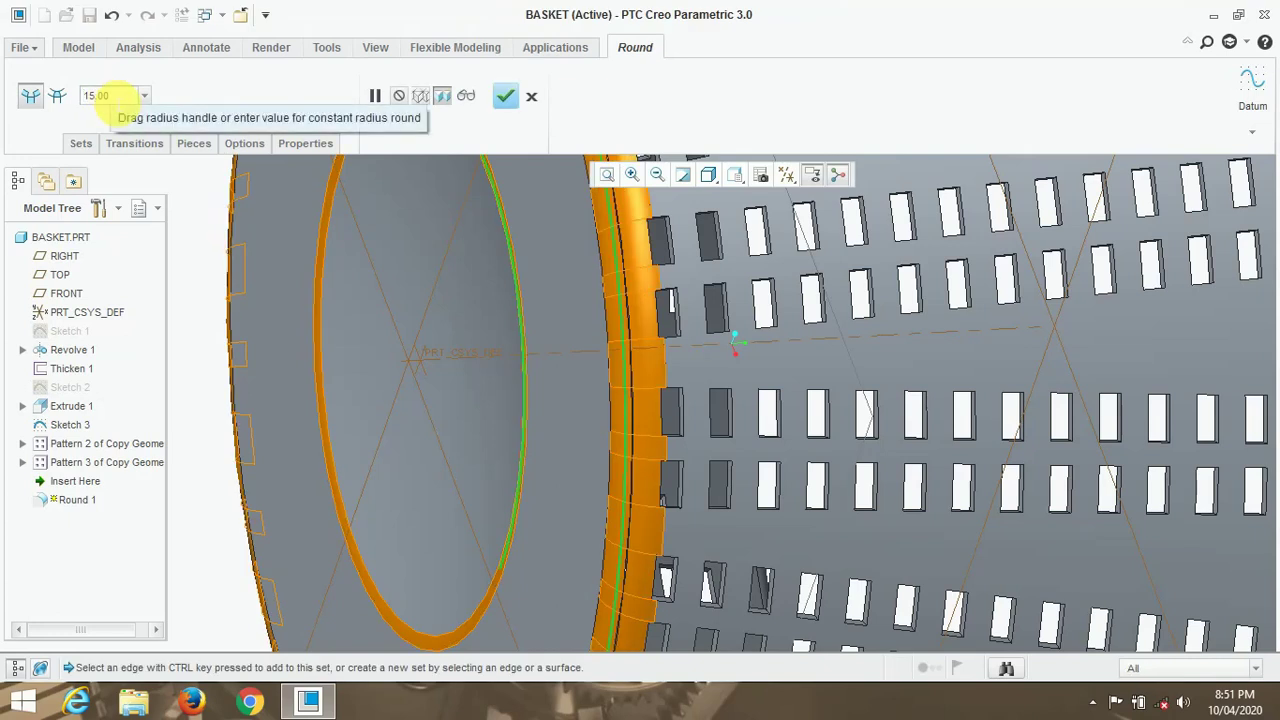
# Set the radius of the base round to 12 mm.
pyautogui.doubleClick(100, 95)
pyautogui.write('12')
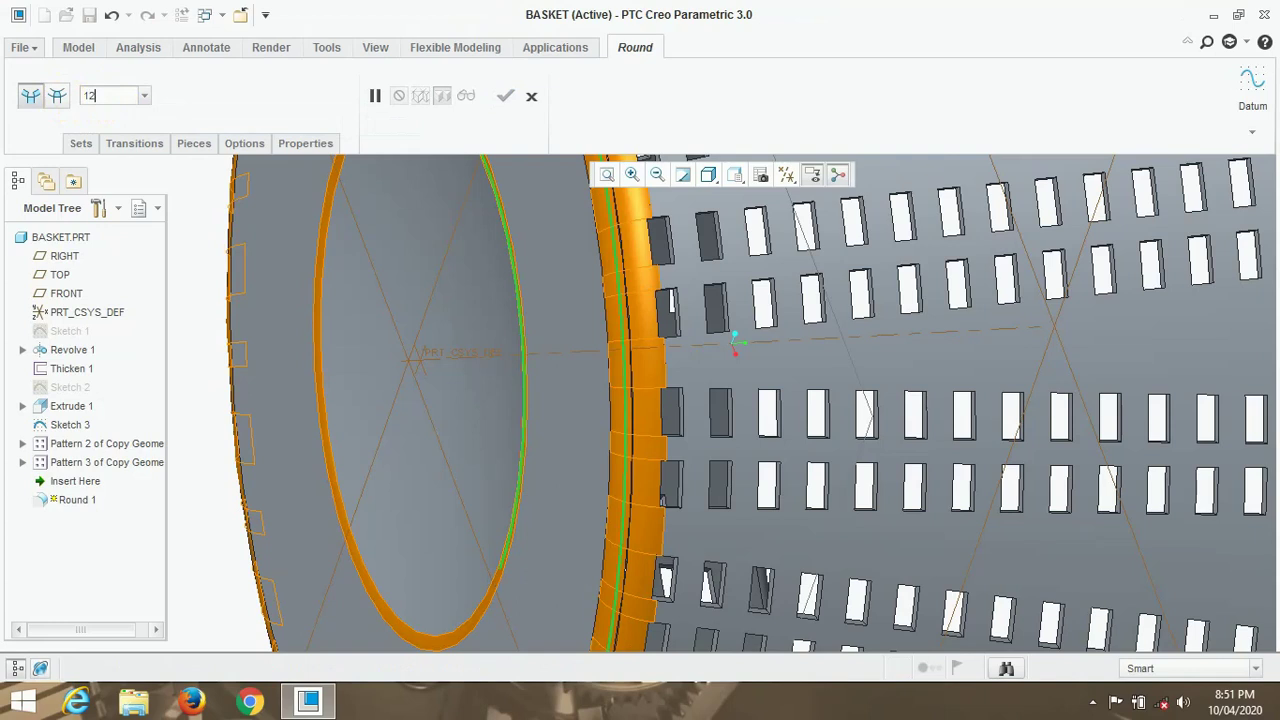
pyautogui.press('Return')
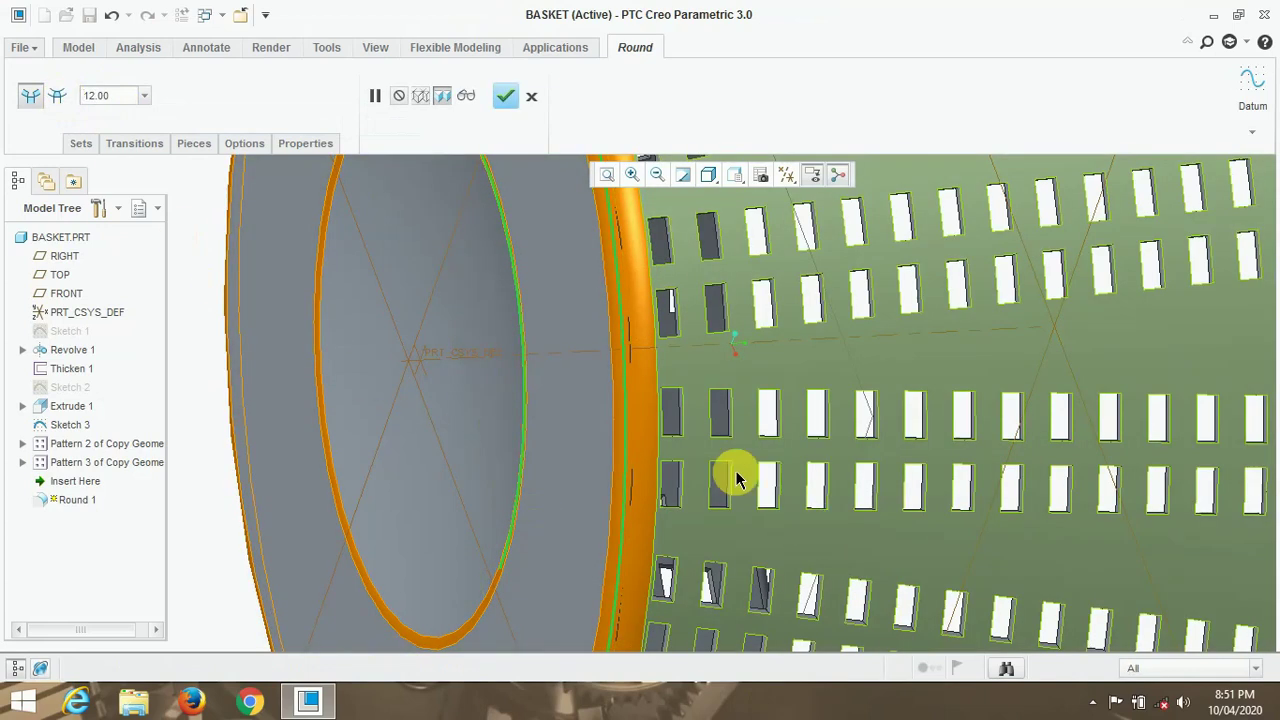
# Add the remaining halves of the base's outer edge and the recess edge to the 12 mm round and complete it.
pyautogui.moveTo(724, 477); pyautogui.dragTo(543, 517, button='middle')
pyautogui.moveTo(1071, 477); pyautogui.dragTo(737, 334, button='middle')
pyautogui.scroll(3, 751, 414)
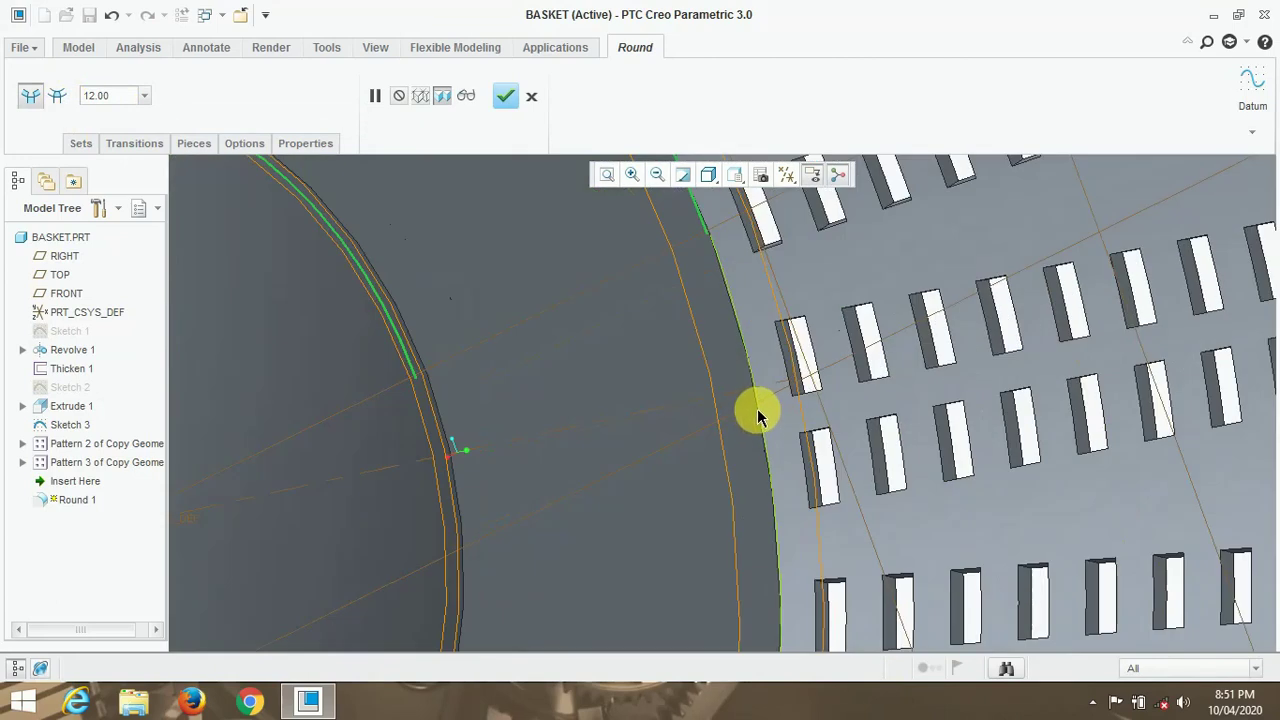
pyautogui.click(777, 509)
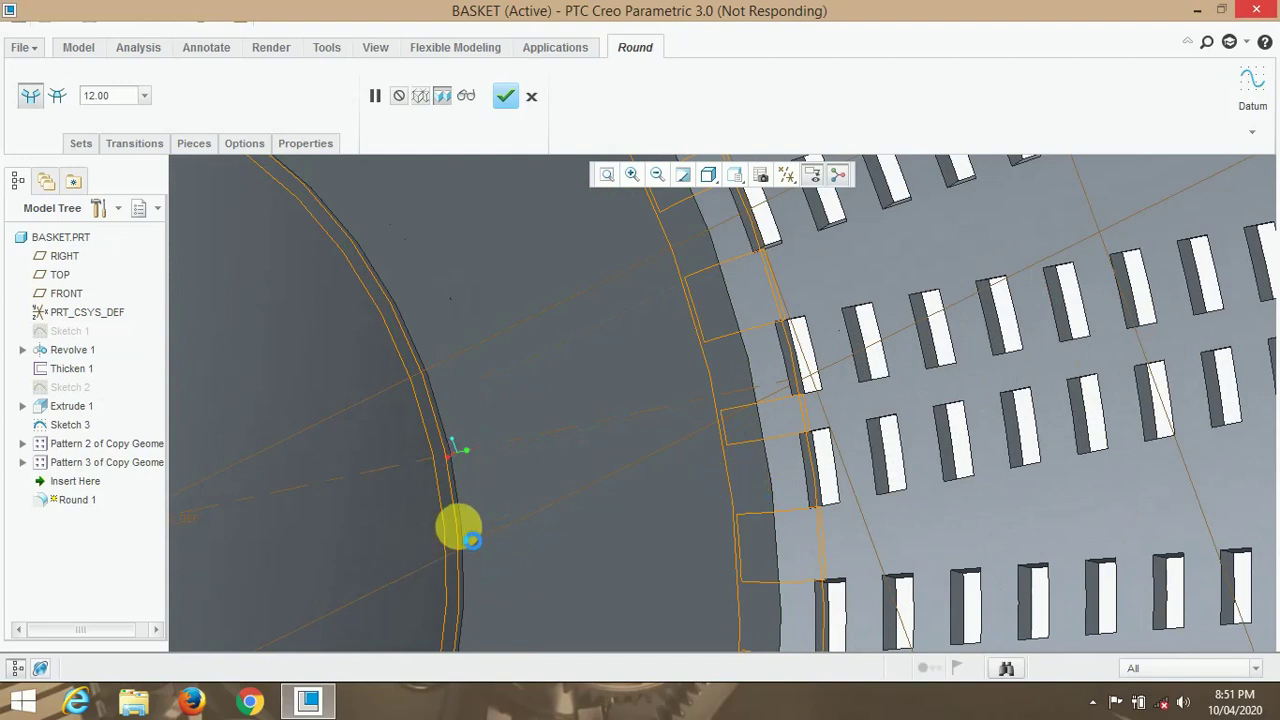
pyautogui.click(462, 518)
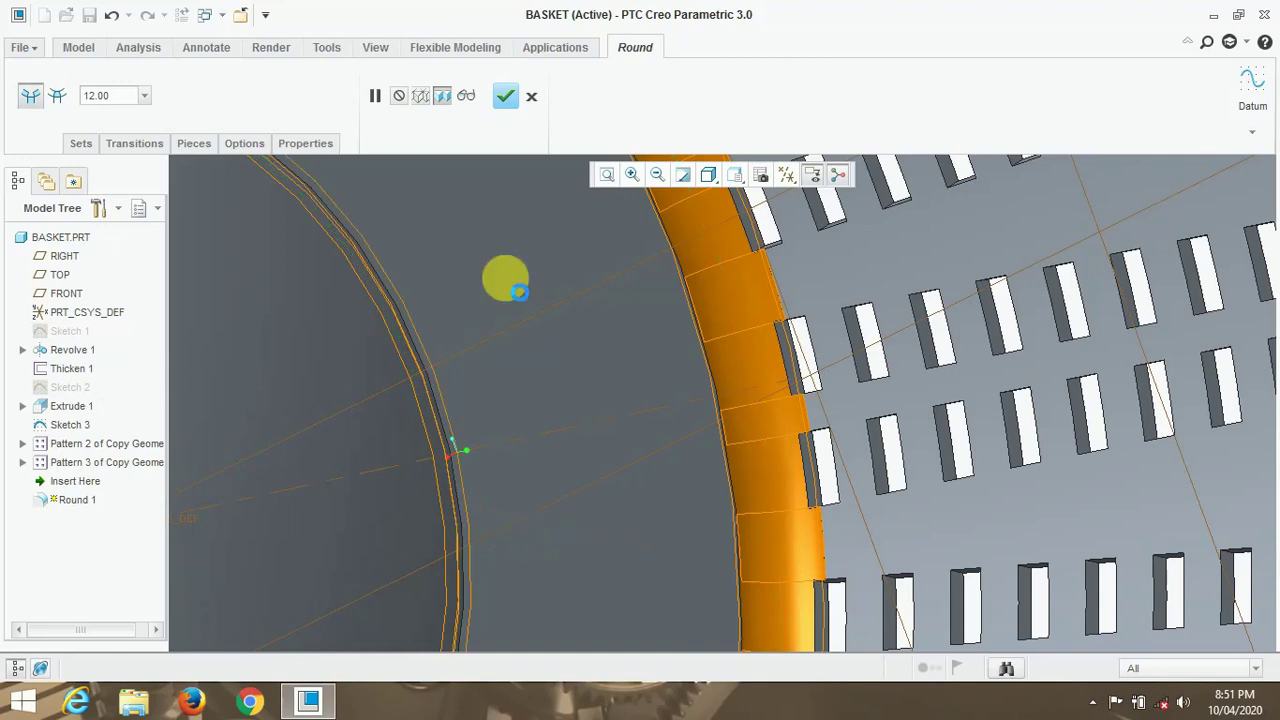
pyautogui.click(506, 96)
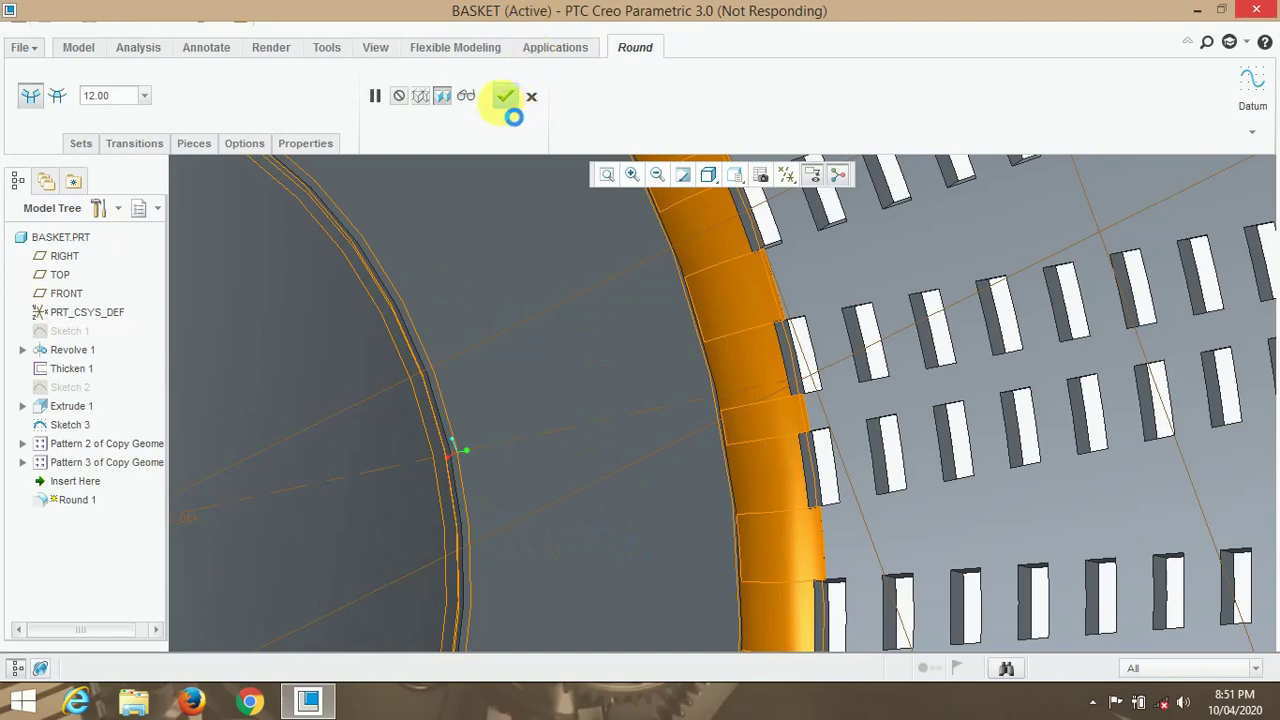